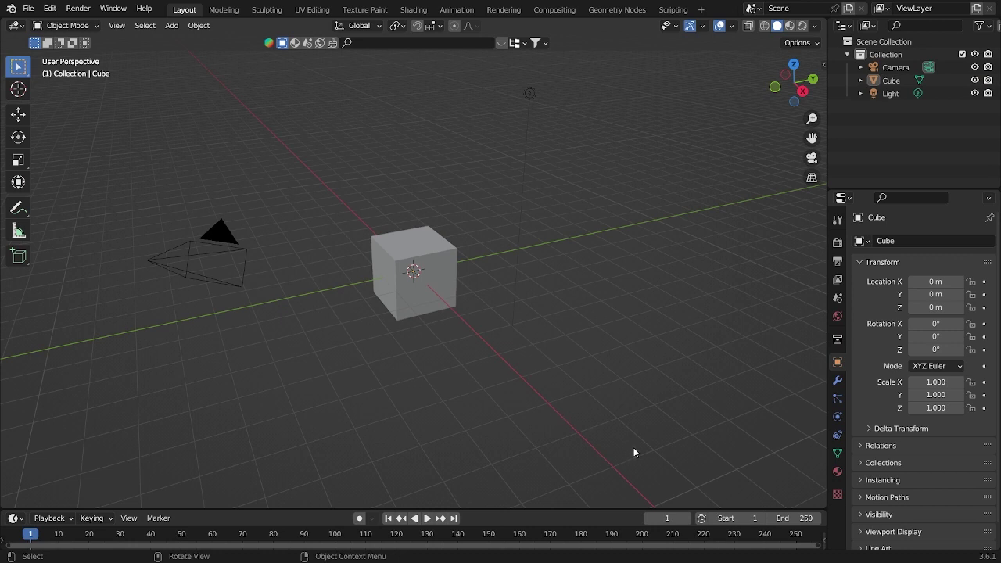
- Delete the camera and the light from the scene, leaving only the cube
{"action": "left_click_drag", "start_coordinate": [634, 448], "coordinate": [512, 45]}
{"action": "left_click_drag", "start_coordinate": [653, 366], "coordinate": [501, 90]}
{"action": "left_click", "coordinate": [215, 231], "text": "shift"}
{"action": "key", "text": "x"}
{"action": "left_click", "coordinate": [215, 221]}
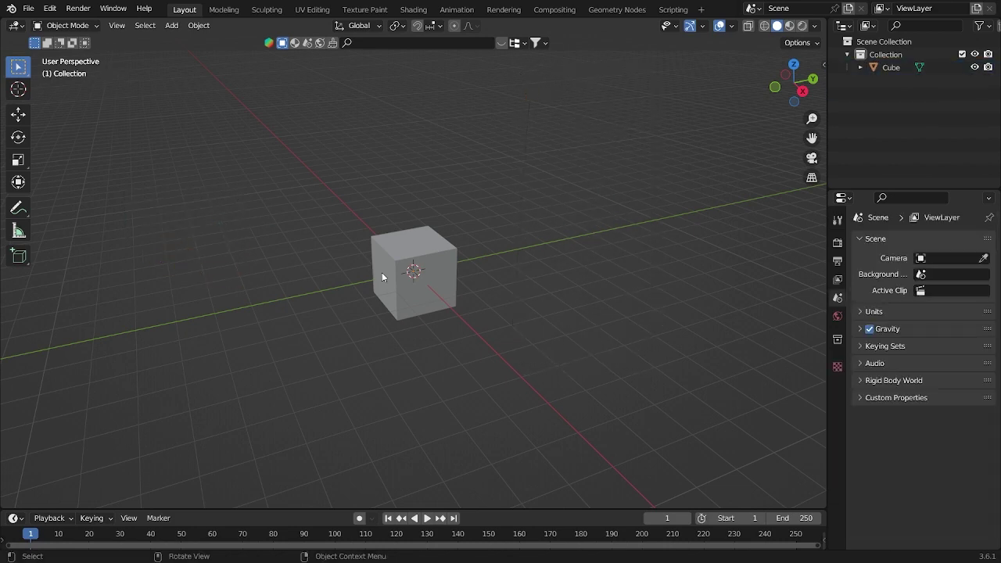
- Move the cube up 1 m along Z in the front view so it rests on the ground
{"action": "left_click", "coordinate": [382, 272]}
{"action": "key", "text": "grave"}
{"action": "left_click", "coordinate": [379, 170]}
{"action": "key", "text": "grave"}
{"action": "left_click", "coordinate": [461, 246]}
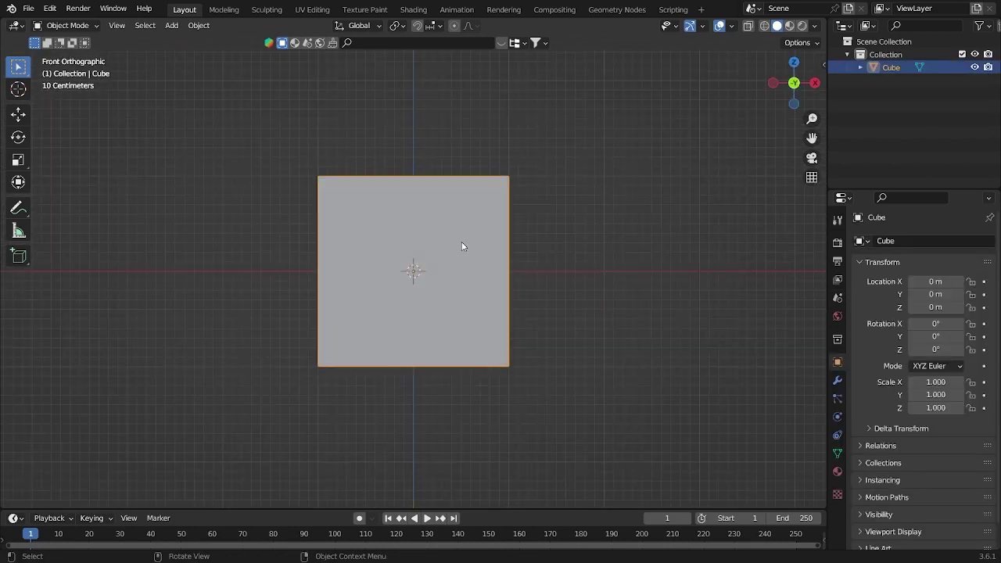
{"action": "key", "text": "s"}
{"action": "key", "text": "z"}
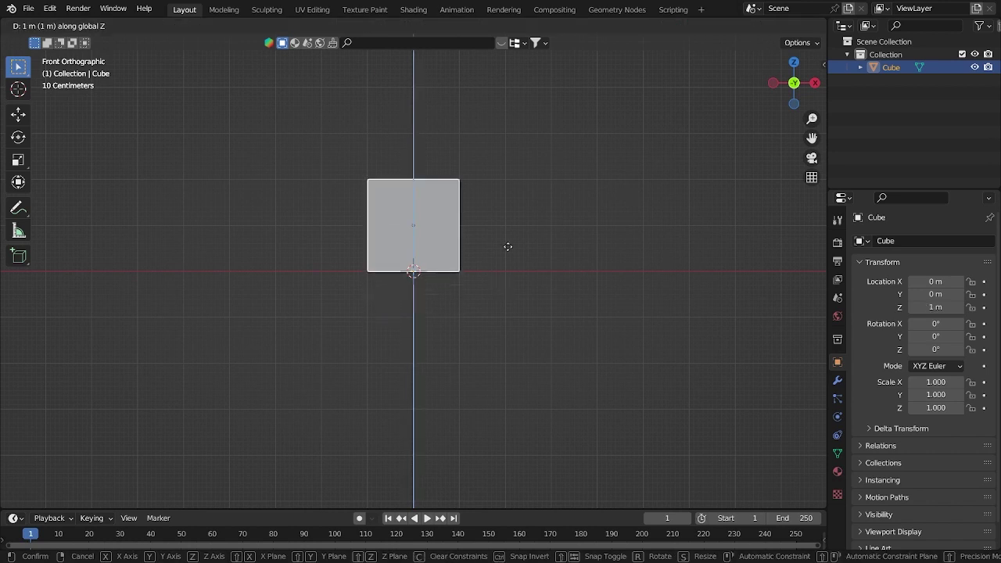
{"action": "left_click", "coordinate": [509, 246]}
- Stretch the cube along X to a scale of about 7.97
{"action": "key", "text": "F12"}
{"action": "key", "text": "s"}
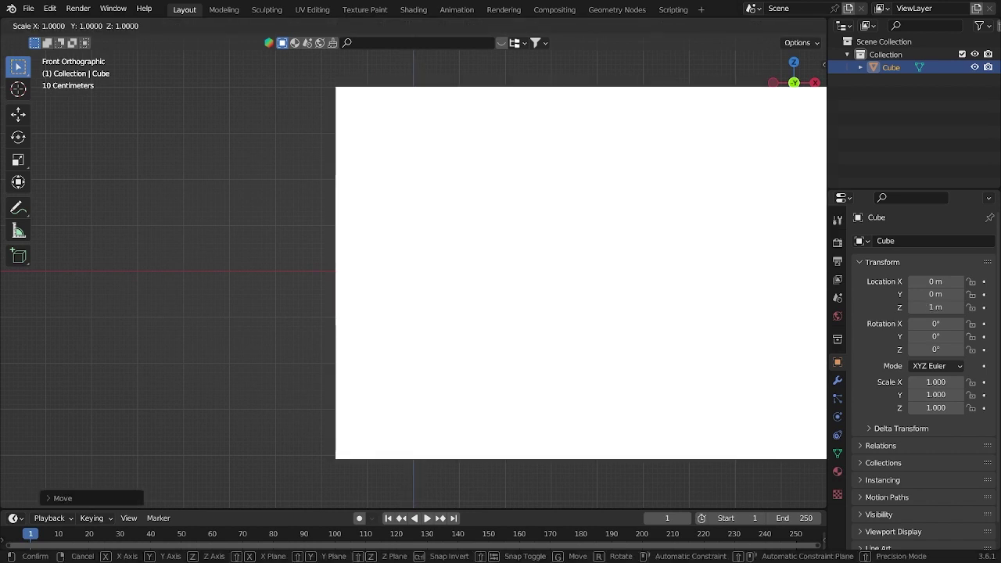
{"action": "key", "text": "x"}
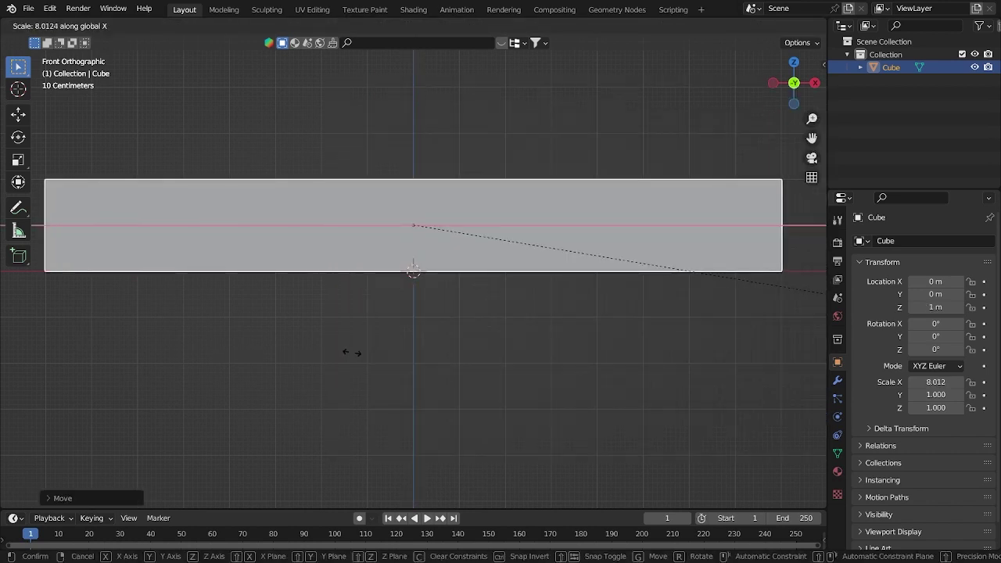
{"action": "left_click", "coordinate": [347, 352]}
- Scale the cube along Y to about 4.99 in the right view
{"action": "middle_click_drag", "start_coordinate": [453, 353], "coordinate": [944, 395]}
{"action": "key", "text": "KP_3"}
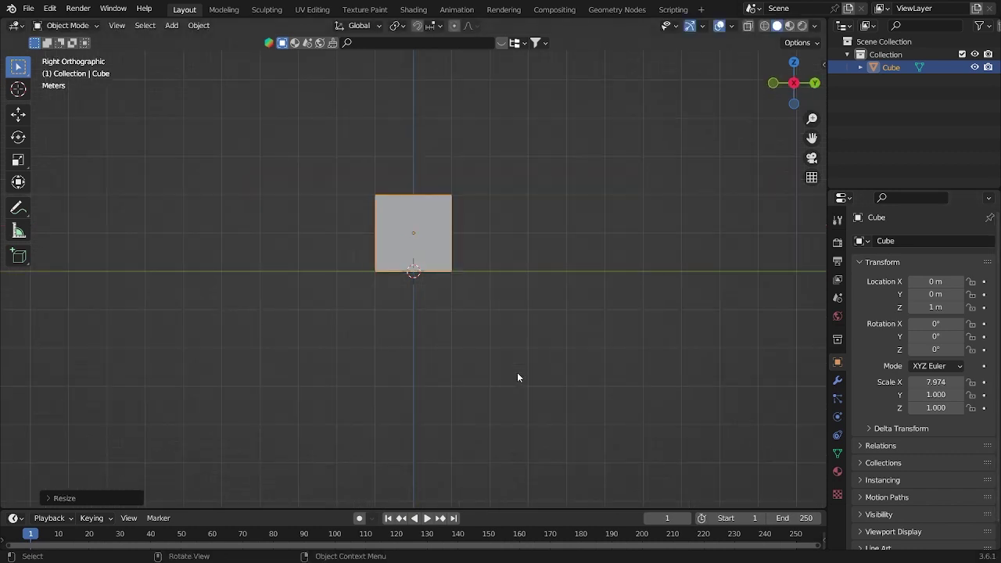
{"action": "key", "text": "s"}
{"action": "key", "text": "y"}
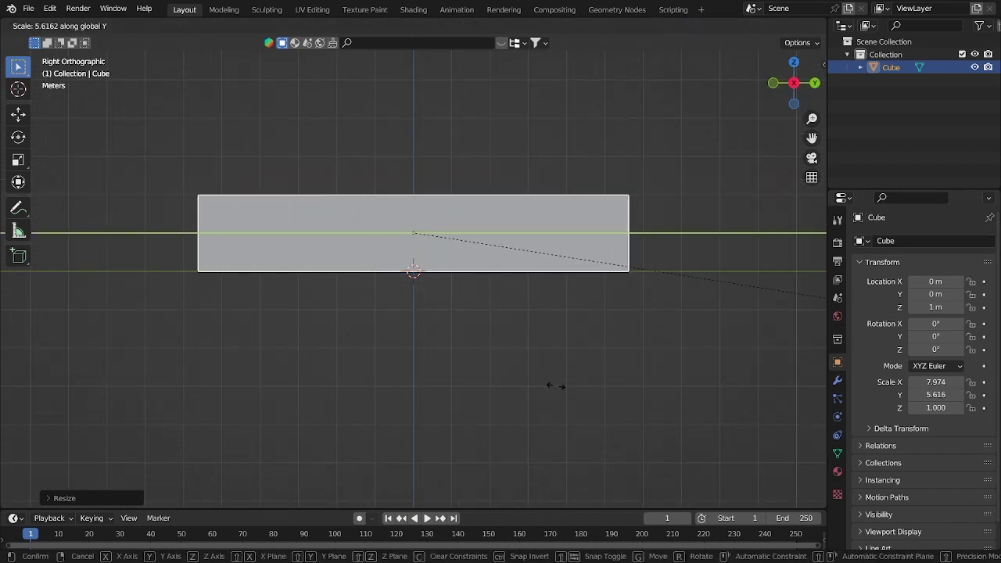
{"action": "left_click", "coordinate": [396, 355]}
{"action": "middle_click_drag", "start_coordinate": [397, 355], "coordinate": [357, 340]}
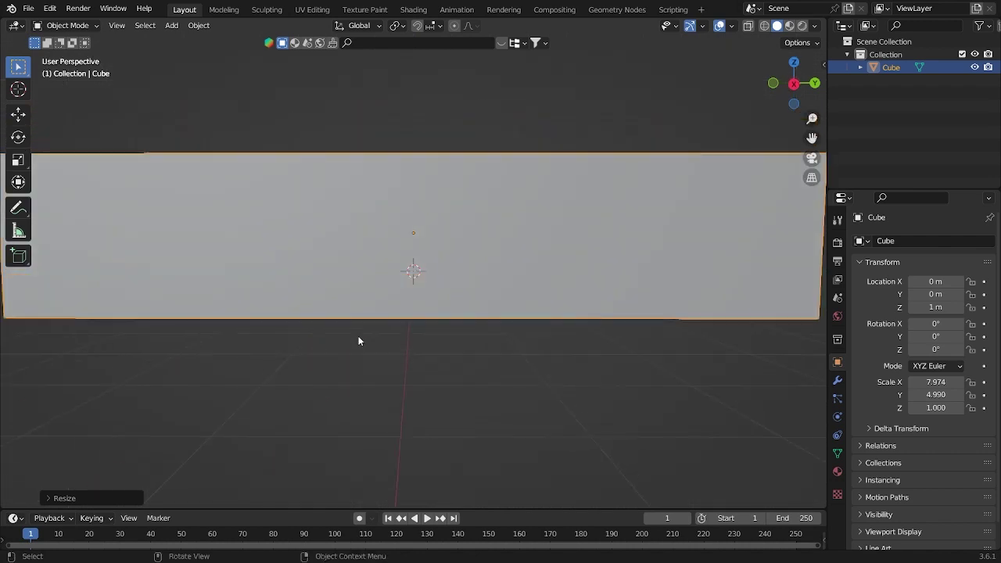
{"action": "key", "text": "KP_3"}
{"action": "key", "text": "s"}
{"action": "key", "text": "x"}
{"action": "left_click", "coordinate": [595, 322]}
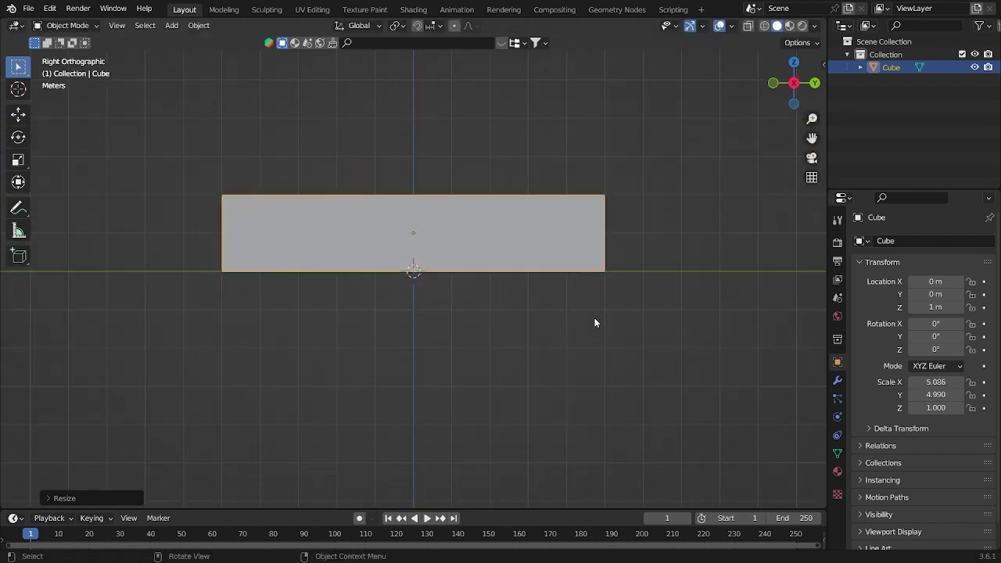
- Scale the cube along Y to about 4.01 and deselect it
{"action": "key", "text": "s"}
{"action": "key", "text": "y"}
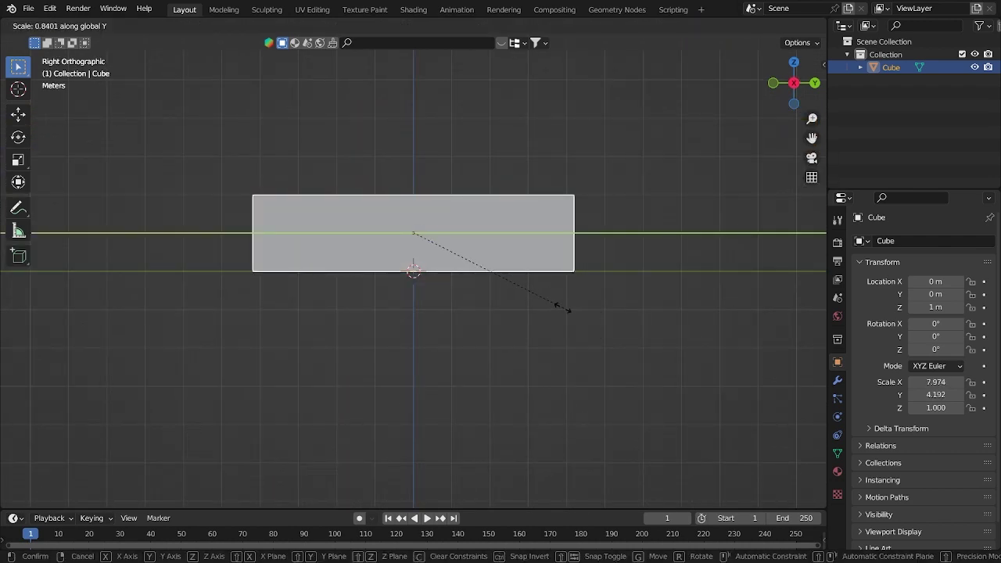
{"action": "left_click", "coordinate": [557, 304]}
{"action": "left_click", "coordinate": [557, 303]}
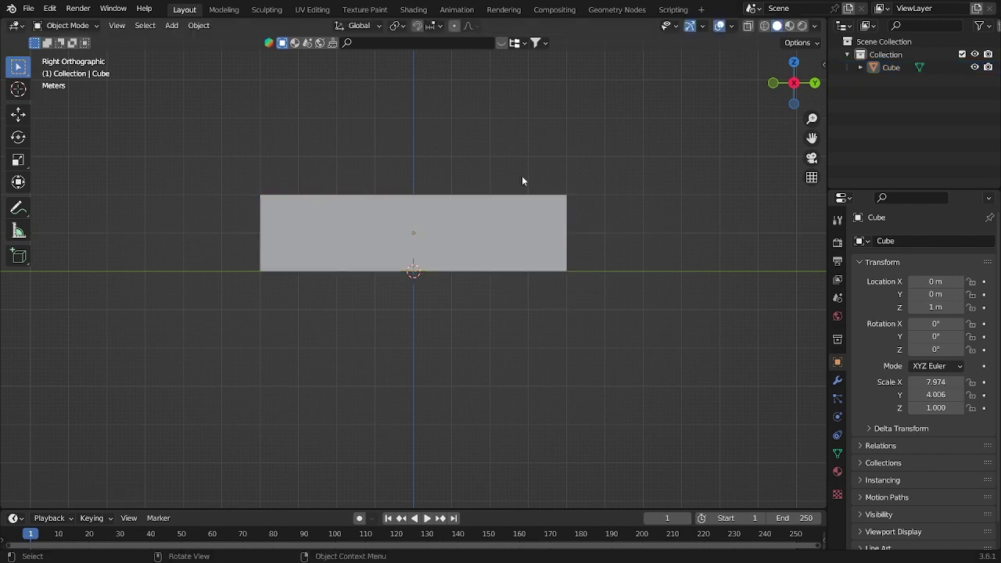
- Add a cylinder with 50 vertices at the world origin and apply Shade Auto Smooth to it
{"action": "key", "text": "shift+a"}
{"action": "mouse_move", "coordinate": [518, 162]}
{"action": "left_click", "coordinate": [570, 226]}
{"action": "scroll", "coordinate": [534, 279], "scroll_direction": "up", "scroll_amount": 5}
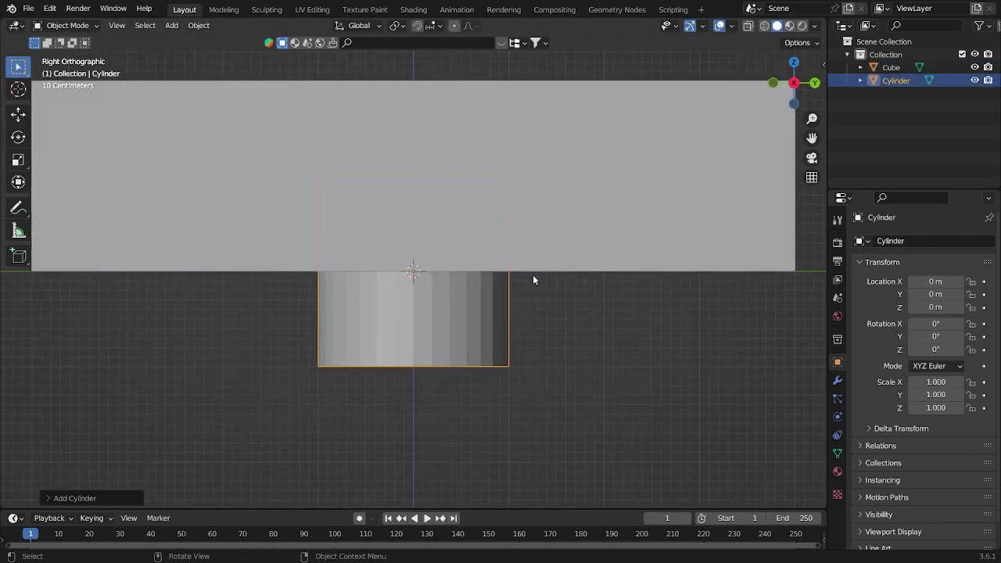
{"action": "left_click", "coordinate": [89, 498]}
{"action": "left_click", "coordinate": [185, 342]}
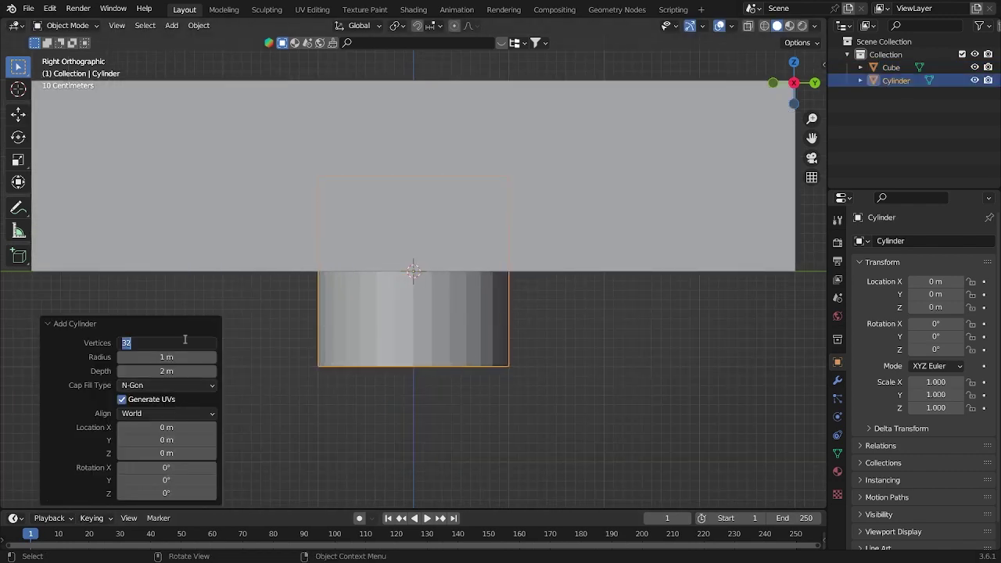
{"action": "key", "text": "Return"}
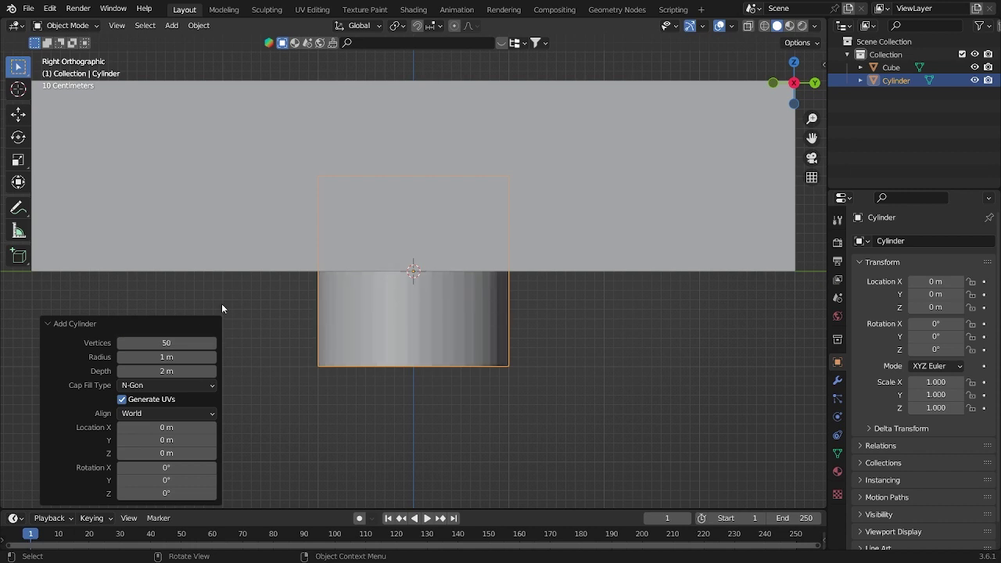
{"action": "right_click", "coordinate": [445, 336]}
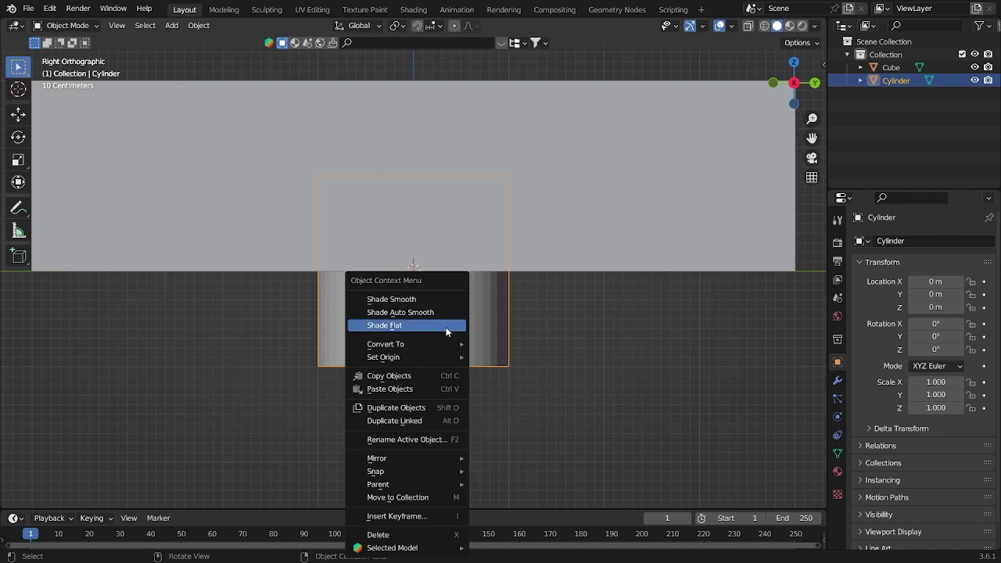
{"action": "left_click", "coordinate": [445, 313]}
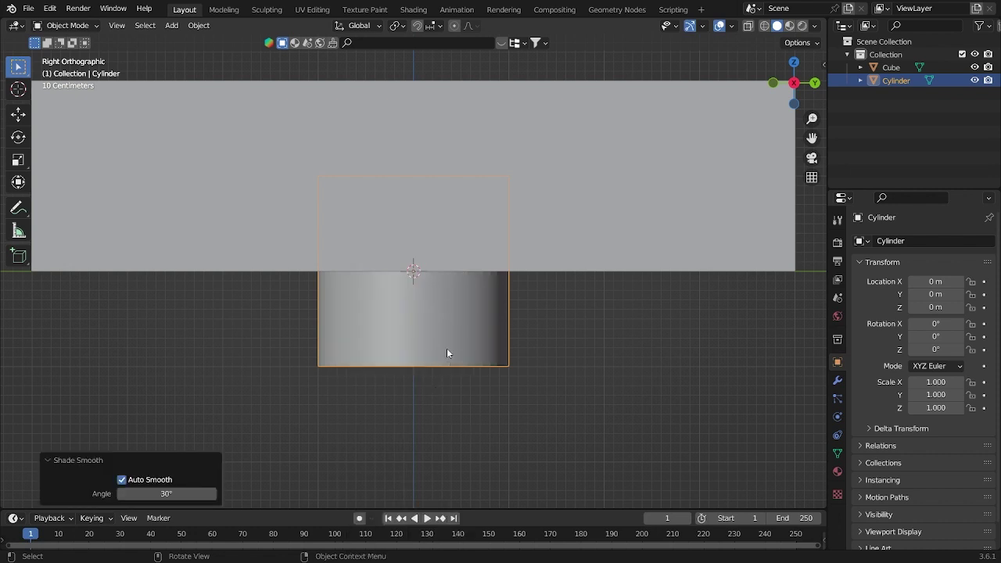
- Rotate the cylinder 90° about the Y axis in the front view
{"action": "key", "text": "KP_1"}
{"action": "scroll", "coordinate": [455, 365], "scroll_direction": "down", "scroll_amount": 4}
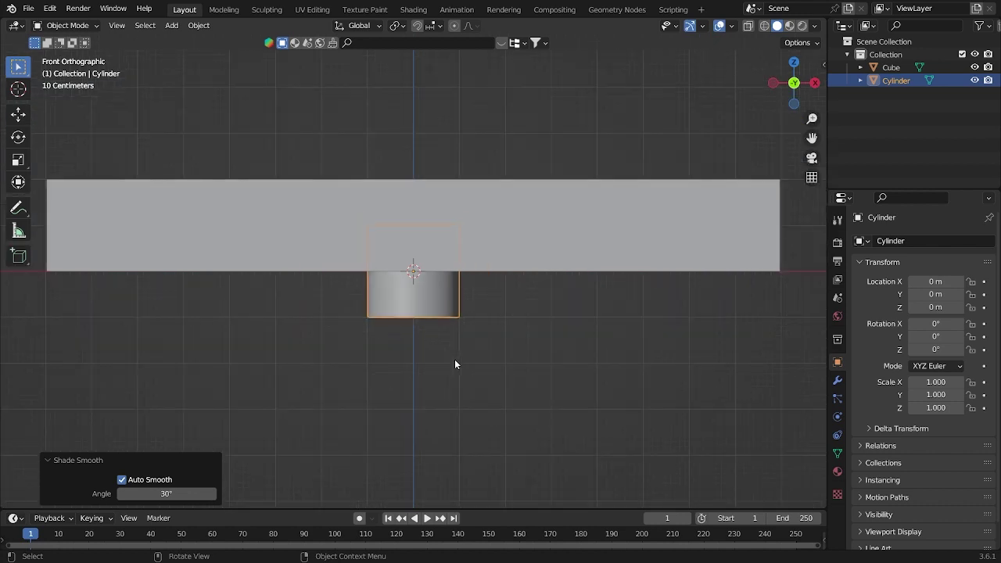
{"action": "left_click", "coordinate": [461, 370]}
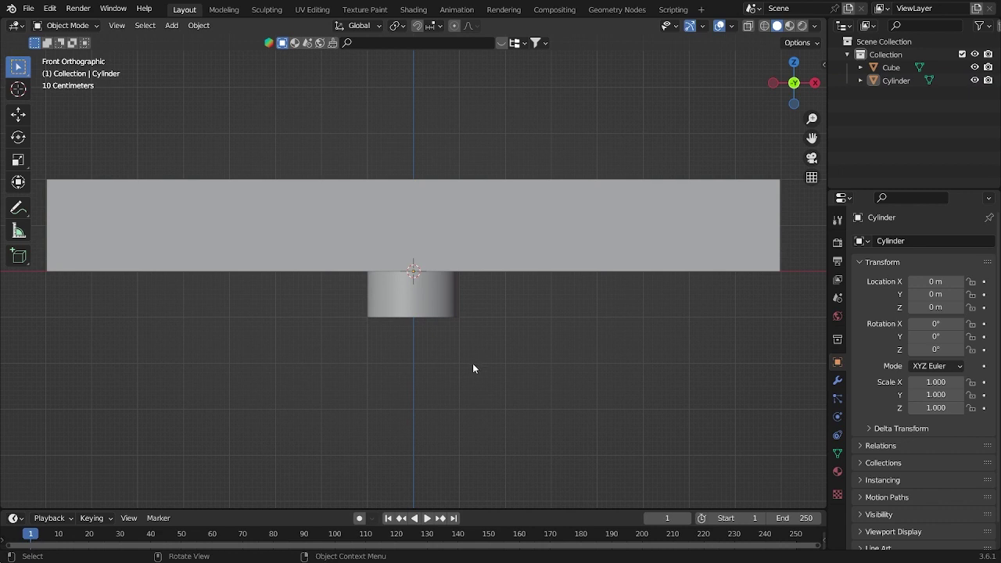
{"action": "left_click", "coordinate": [409, 306]}
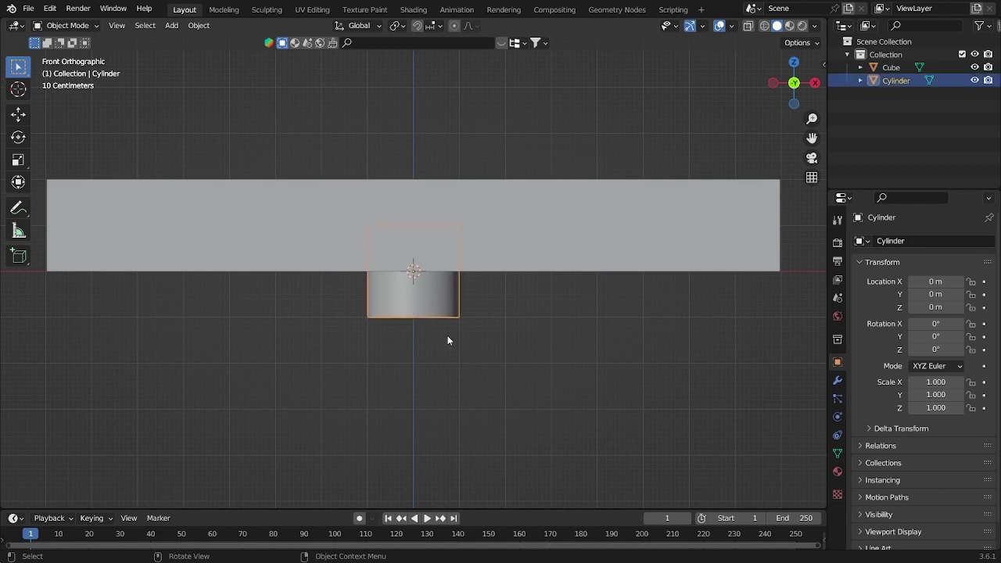
{"action": "type", "text": "r90"}
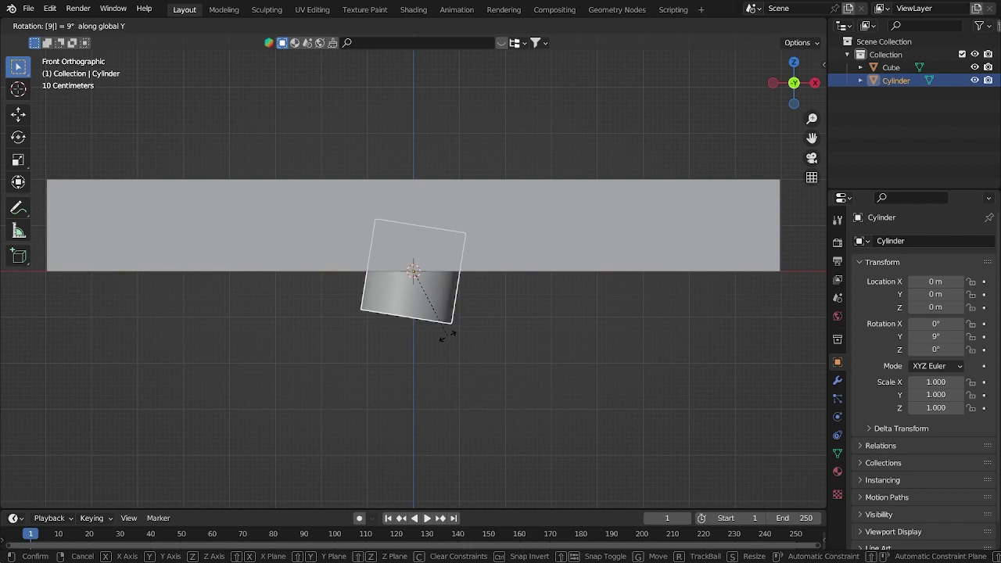
{"action": "key", "text": "Return"}
- Move the cylinder in the right view to the block's upper face, at about Y 1.31 m and Z 2.06 m
{"action": "key", "text": "KP_3"}
{"action": "scroll", "coordinate": [515, 346], "scroll_direction": "up", "scroll_amount": 4}
{"action": "scroll", "coordinate": [515, 346], "scroll_direction": "up", "scroll_amount": 3}
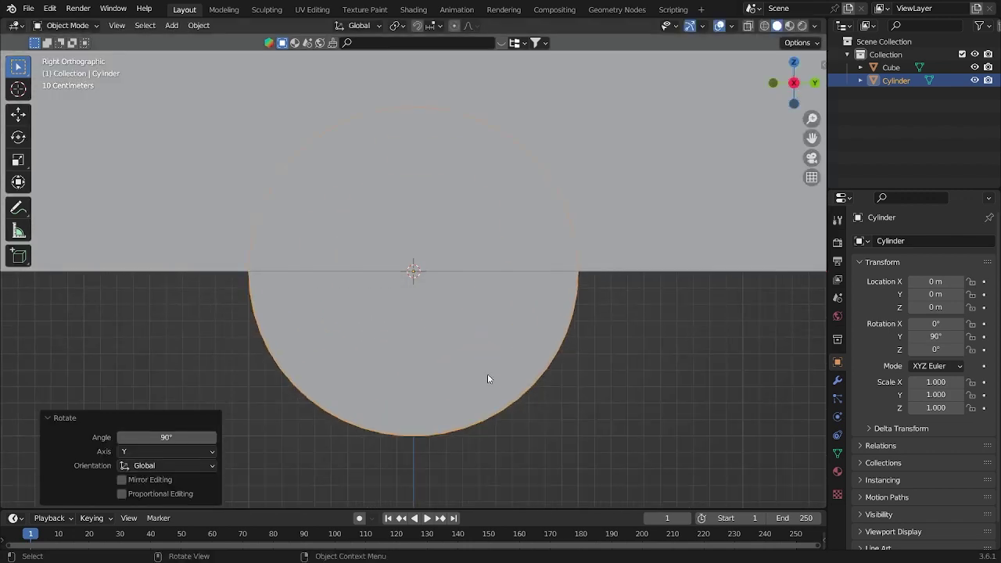
{"action": "key", "text": "g"}
{"action": "left_click", "coordinate": [592, 203]}
{"action": "scroll", "coordinate": [529, 286], "scroll_direction": "down", "scroll_amount": 5}
{"action": "key", "text": "g"}
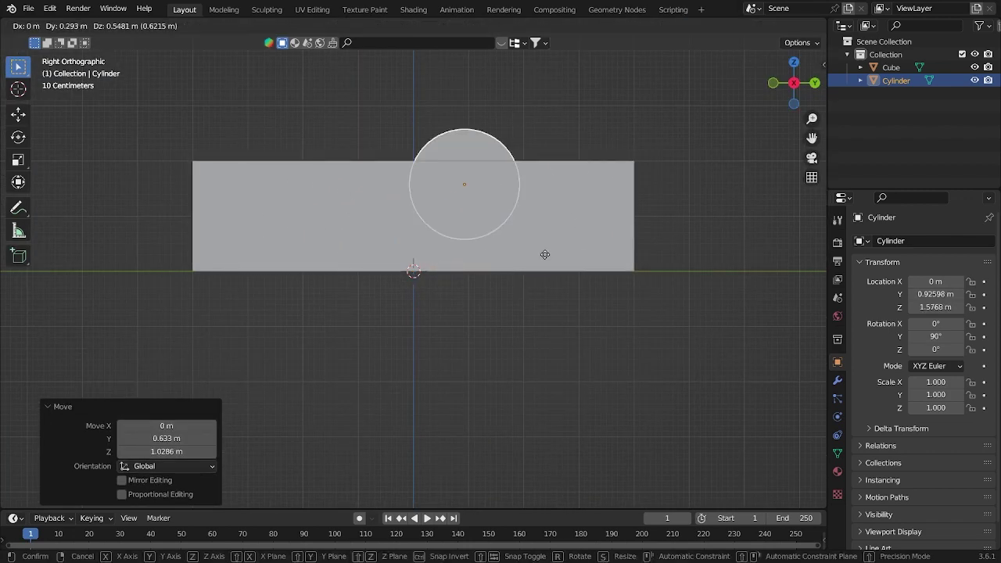
{"action": "left_click", "coordinate": [566, 224]}
{"action": "scroll", "coordinate": [631, 227], "scroll_direction": "up", "scroll_amount": 7}
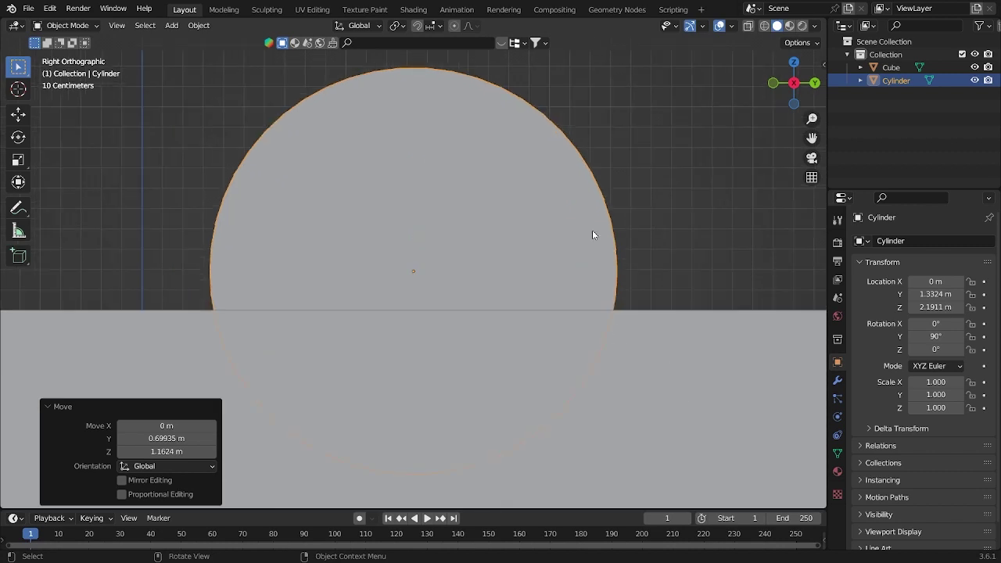
{"action": "key", "text": "g"}
{"action": "left_click", "coordinate": [591, 255]}
{"action": "scroll", "coordinate": [592, 258], "scroll_direction": "down", "scroll_amount": 2}
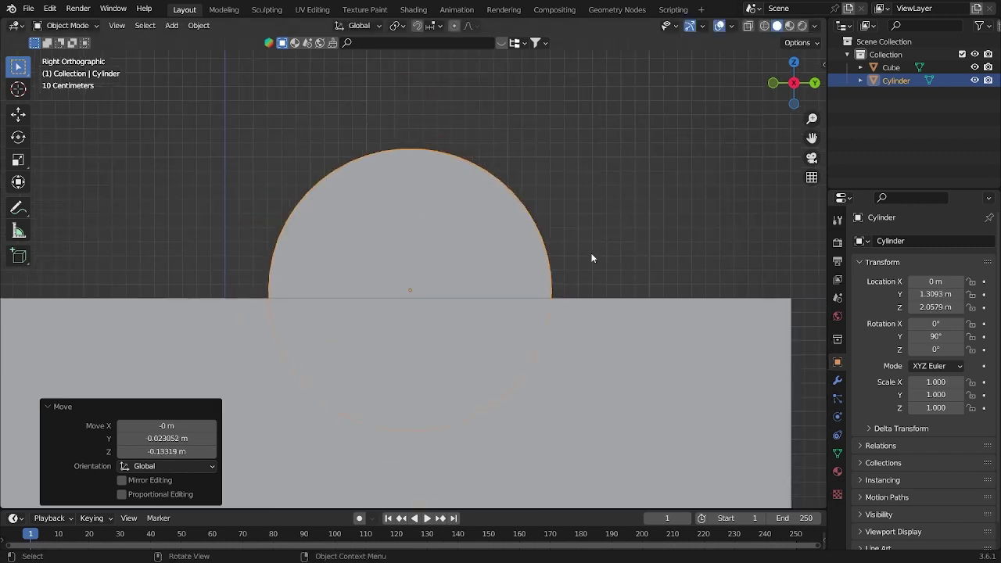
- Make a linked duplicate of the cylinder and move it about -2.62 m along Y to mirror the first one
{"action": "key", "text": "alt+d"}
{"action": "right_click", "coordinate": [592, 258]}
{"action": "key", "text": "g"}
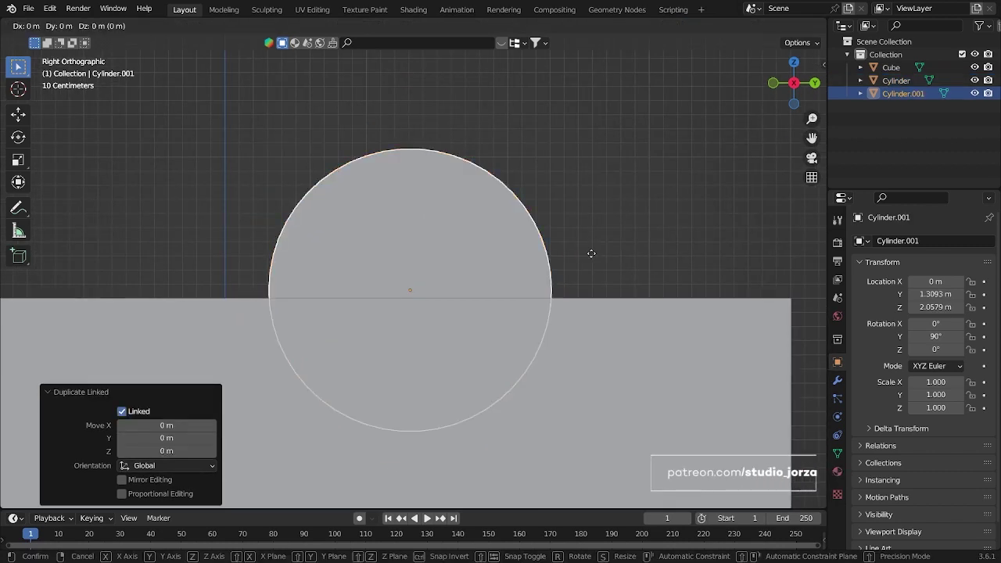
{"action": "key", "text": "y"}
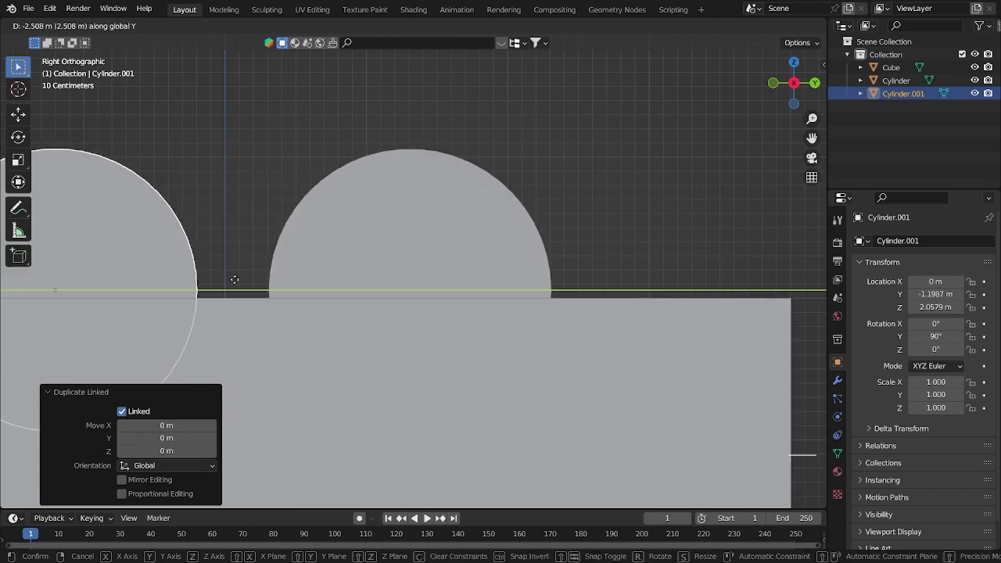
{"action": "left_click", "coordinate": [219, 282]}
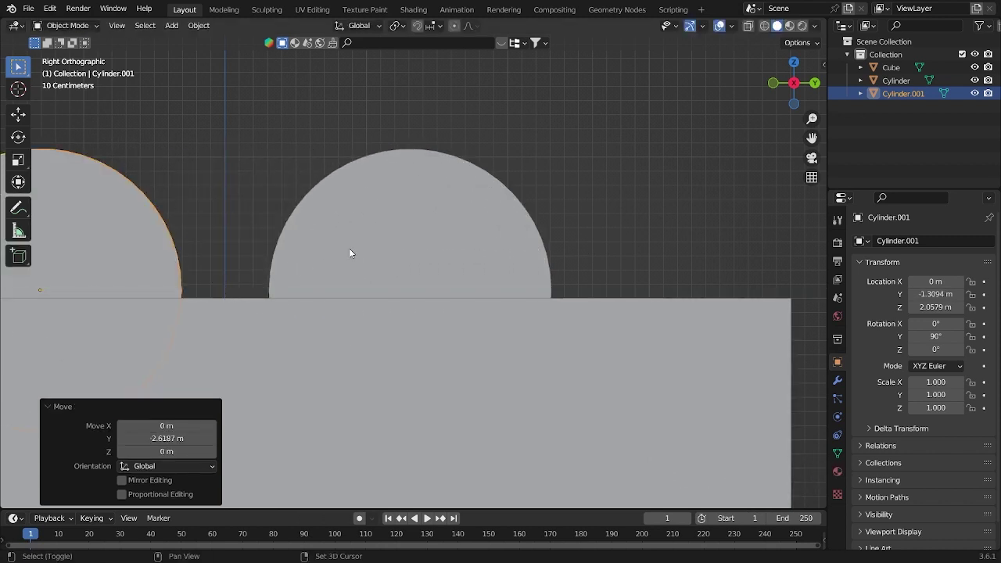
- Join the two cylinders into one object, with the original cylinder as the active one
{"action": "left_click", "coordinate": [349, 252], "text": "shift"}
{"action": "key", "text": "KP_7"}
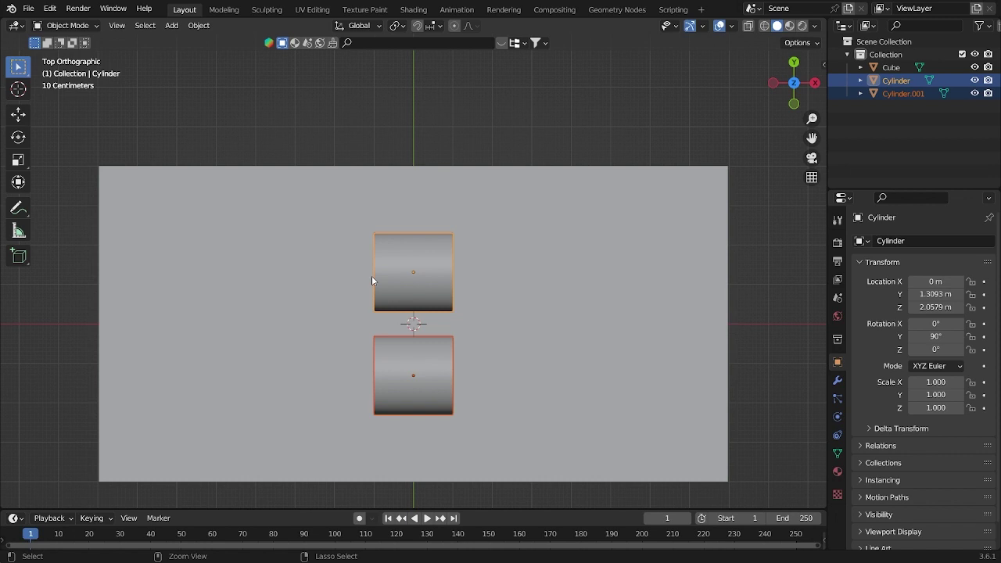
{"action": "key", "text": "ctrl+j"}
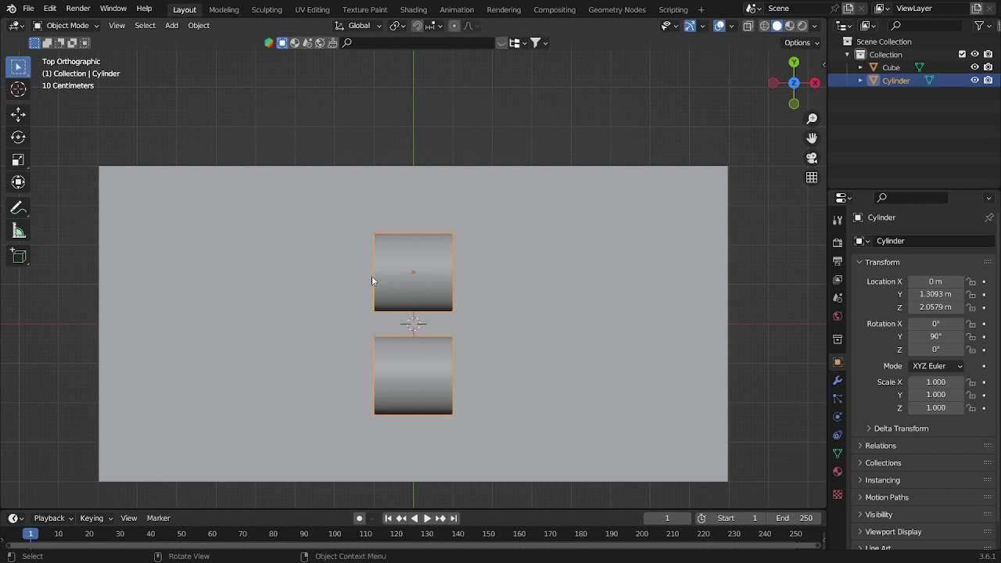
- Scale the joined cylinders along X by about 8.67 so they extend past both ends of the block
{"action": "scroll", "coordinate": [494, 341], "scroll_direction": "down", "scroll_amount": 2}
{"action": "key", "text": "s"}
{"action": "key", "text": "x"}
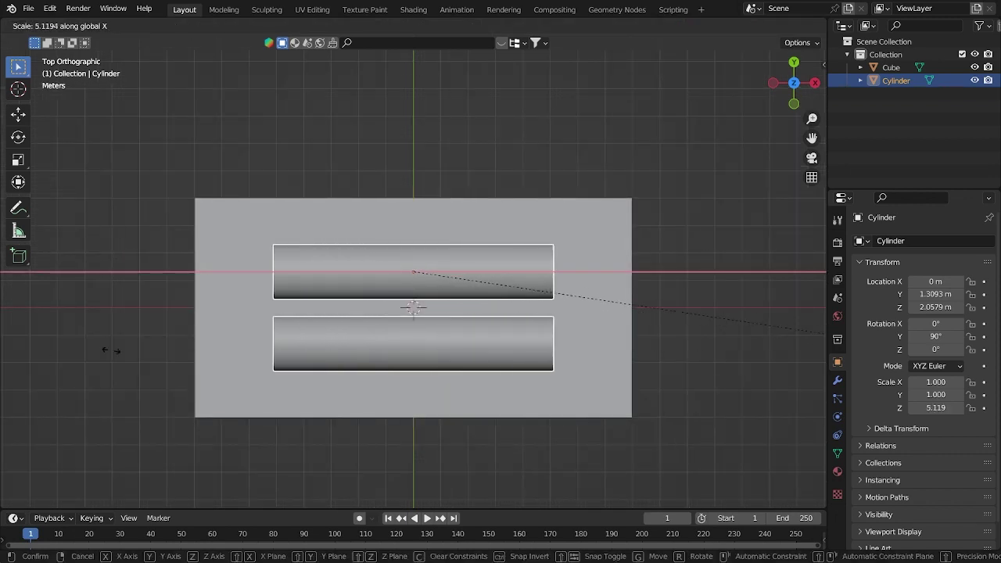
{"action": "left_click", "coordinate": [480, 357]}
- In the right view, scale the block along Y by about 0.77 to narrow it around the cylinders
{"action": "middle_click_drag", "start_coordinate": [671, 374], "coordinate": [616, 350]}
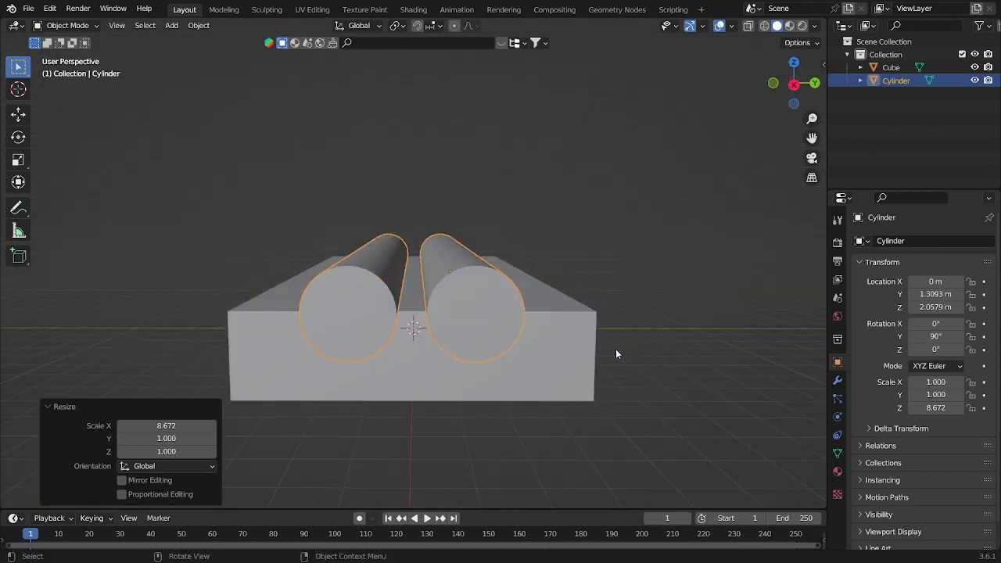
{"action": "left_click", "coordinate": [567, 347]}
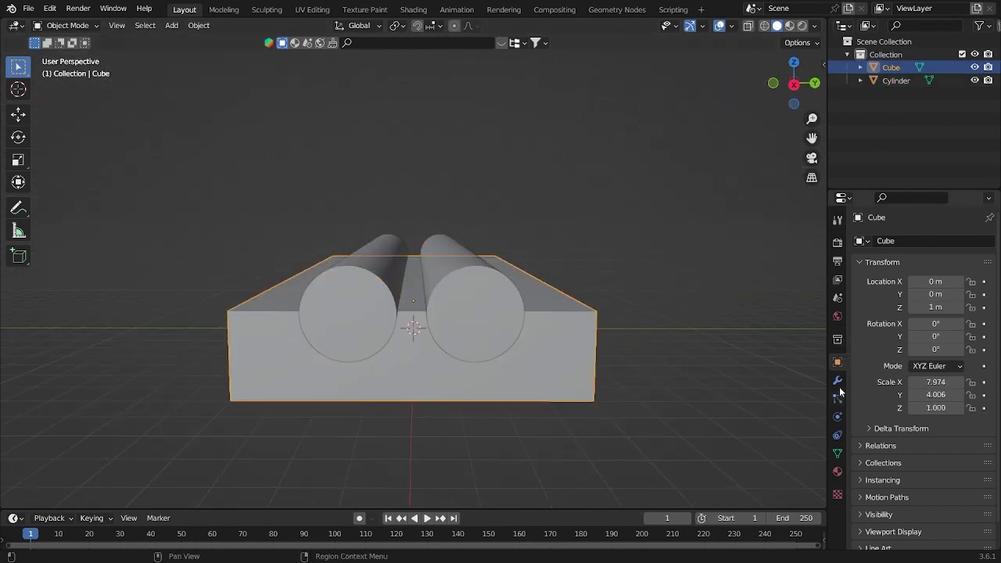
{"action": "key", "text": "grave"}
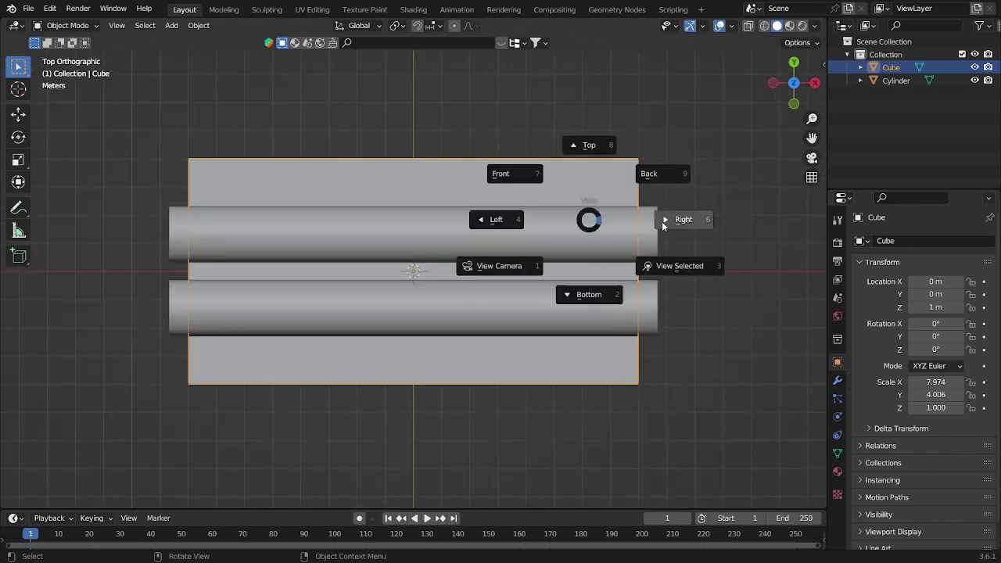
{"action": "left_click", "coordinate": [667, 219]}
{"action": "key", "text": "s"}
{"action": "left_click", "coordinate": [660, 285]}
{"action": "key", "text": "s"}
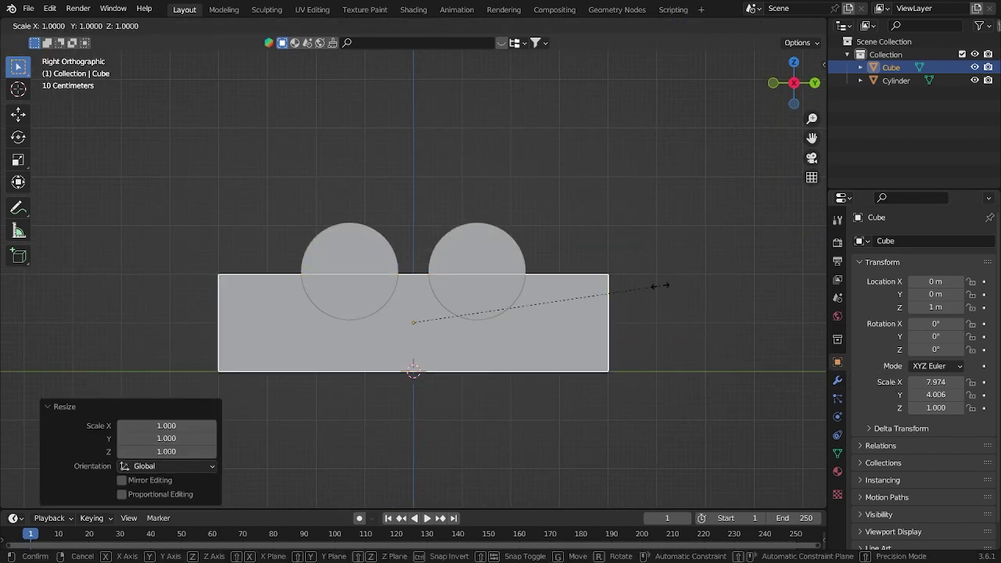
{"action": "key", "text": "y"}
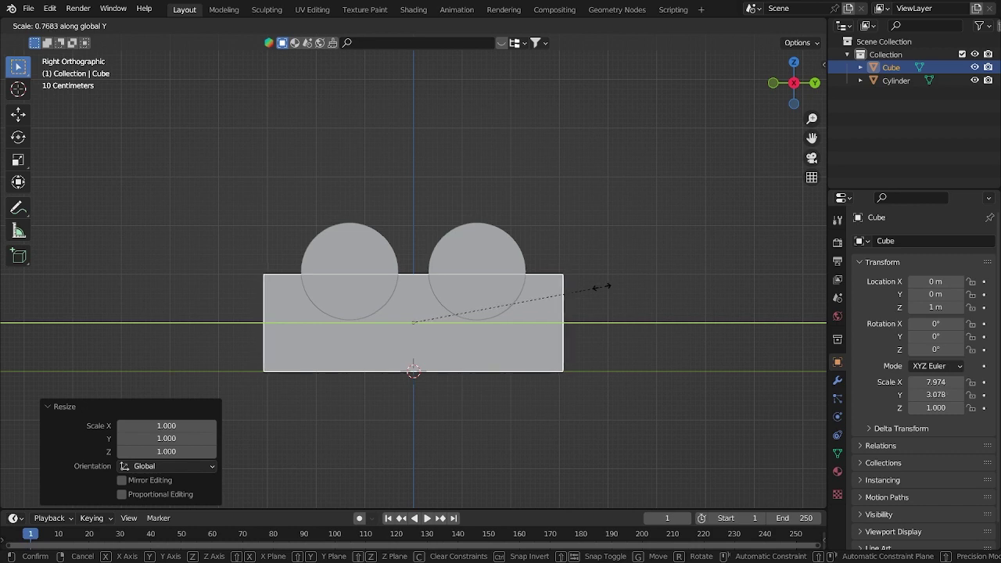
{"action": "left_click", "coordinate": [570, 293]}
{"action": "scroll", "coordinate": [560, 313], "scroll_direction": "up", "scroll_amount": 2}
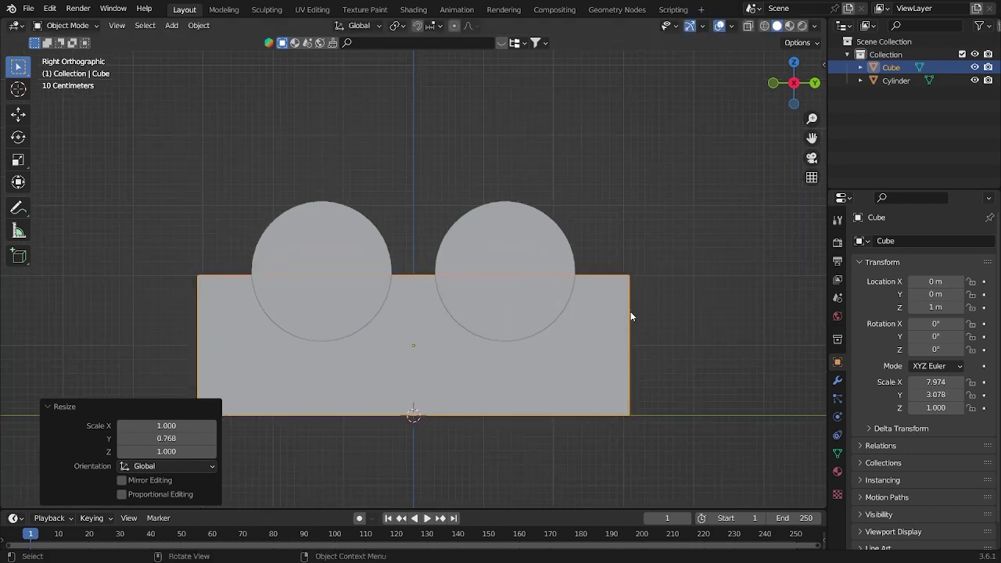
- Add a Boolean modifier set to Difference to the block with the joined cylinders as the cutting object, and apply it
{"action": "left_click", "coordinate": [839, 381]}
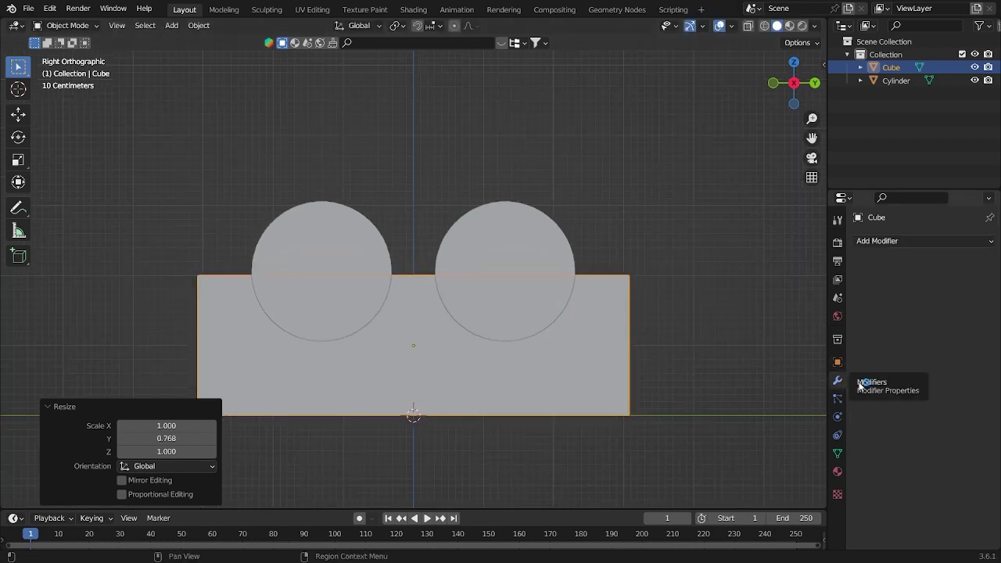
{"action": "left_click", "coordinate": [928, 242]}
{"action": "left_click", "coordinate": [748, 304]}
{"action": "left_click", "coordinate": [970, 313]}
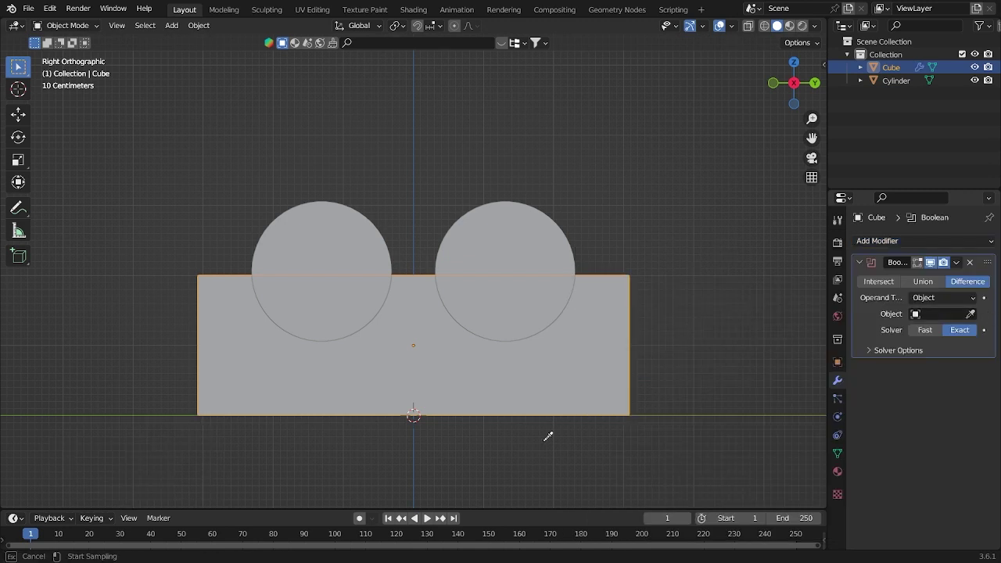
{"action": "left_click", "coordinate": [500, 271]}
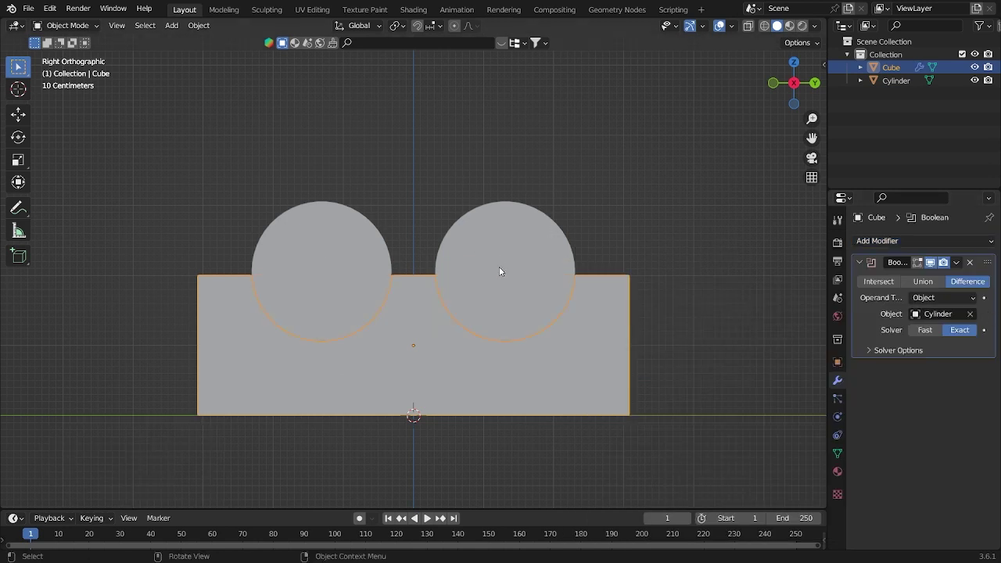
{"action": "left_click", "coordinate": [956, 263]}
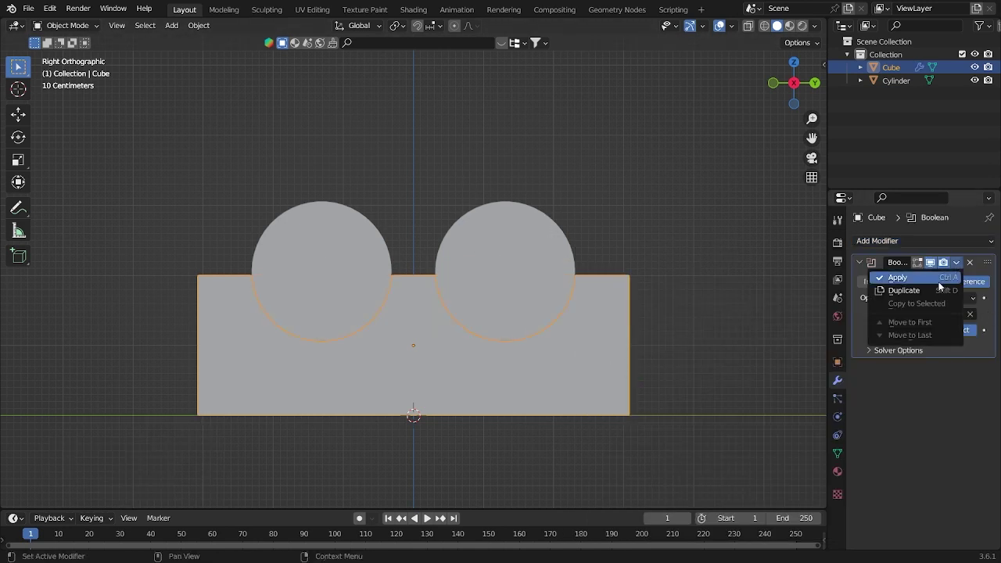
{"action": "left_click", "coordinate": [937, 280]}
- Delete the joined cylinders used as the cutter
{"action": "left_click", "coordinate": [504, 273]}
{"action": "key", "text": "x"}
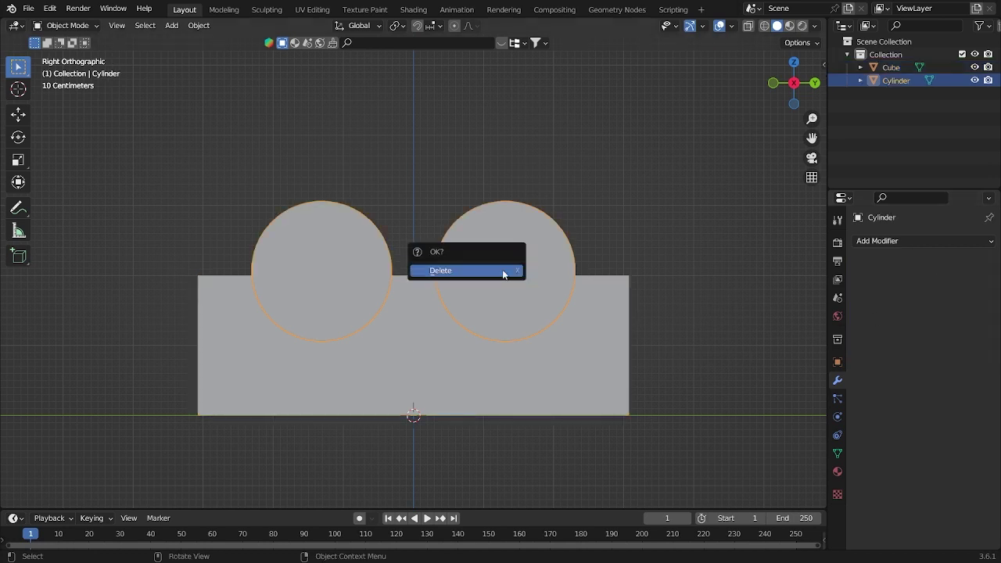
{"action": "left_click", "coordinate": [503, 270]}
- Apply smooth shading with Auto Smooth to the grooved block and save the file
{"action": "middle_click_drag", "start_coordinate": [500, 316], "coordinate": [524, 341]}
{"action": "left_click", "coordinate": [524, 341]}
{"action": "right_click", "coordinate": [524, 341]}
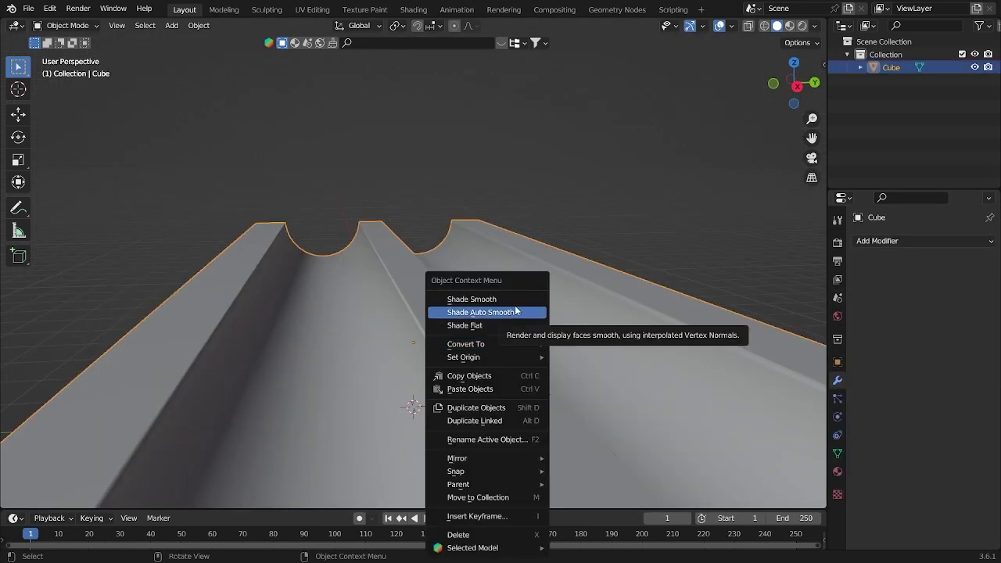
{"action": "left_click", "coordinate": [515, 300]}
{"action": "middle_click_drag", "start_coordinate": [516, 305], "coordinate": [519, 347]}
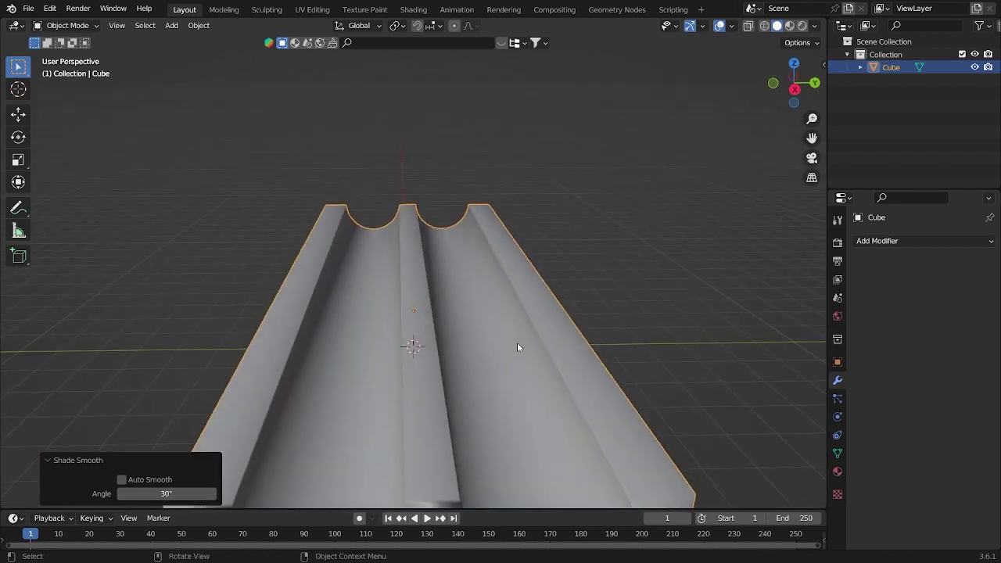
{"action": "middle_click_drag", "start_coordinate": [568, 287], "coordinate": [594, 304]}
{"action": "key", "text": "ctrl+s"}
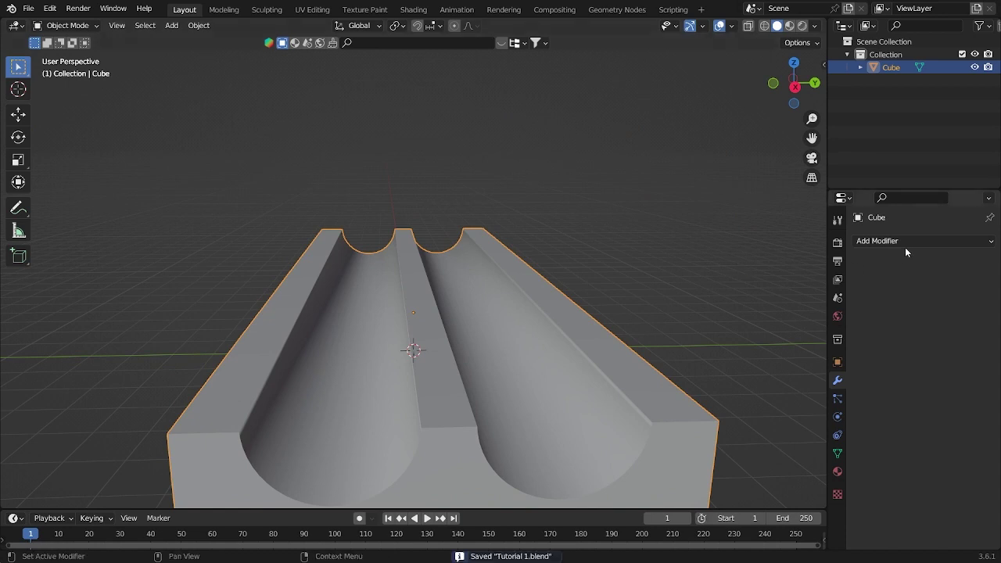
- Add a Bevel modifier to the grooved block with an amount of 0.01 m and 100 segments, and save the file
{"action": "left_click", "coordinate": [905, 244]}
{"action": "left_click", "coordinate": [751, 285]}
{"action": "middle_click_drag", "start_coordinate": [747, 299], "coordinate": [575, 345]}
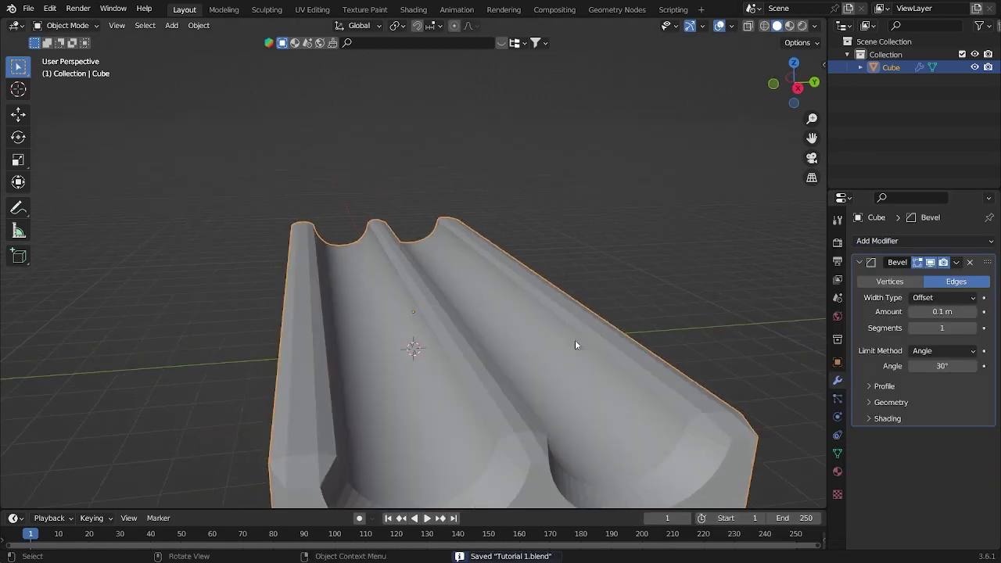
{"action": "left_click_drag", "start_coordinate": [955, 333], "coordinate": [996, 334]}
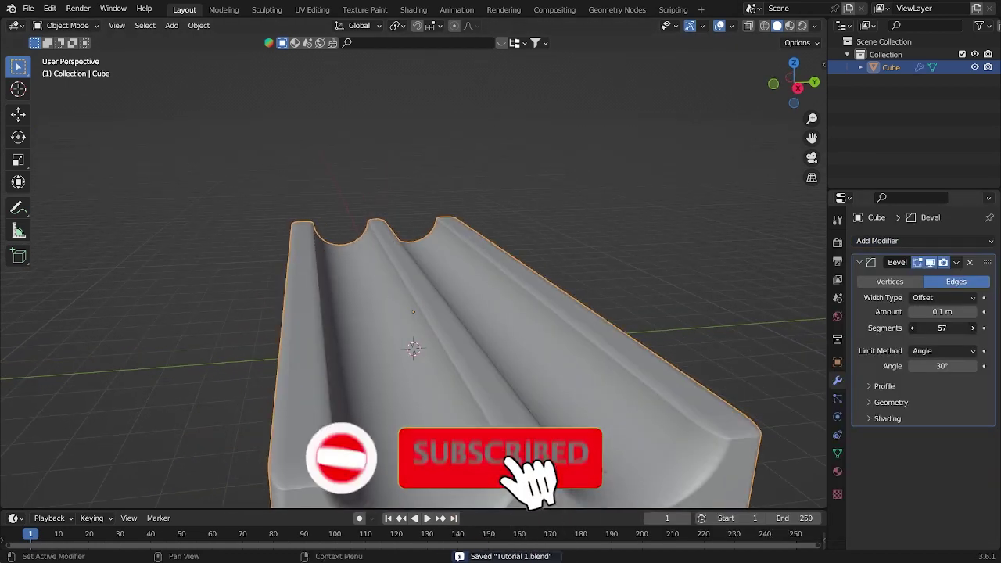
{"action": "left_click", "coordinate": [936, 312]}
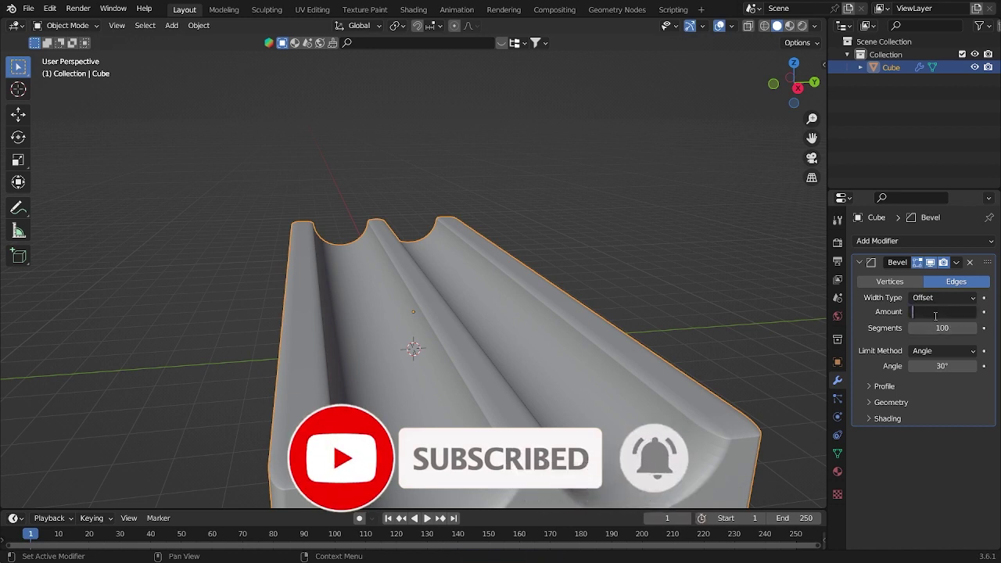
{"action": "type", "text": "0"}
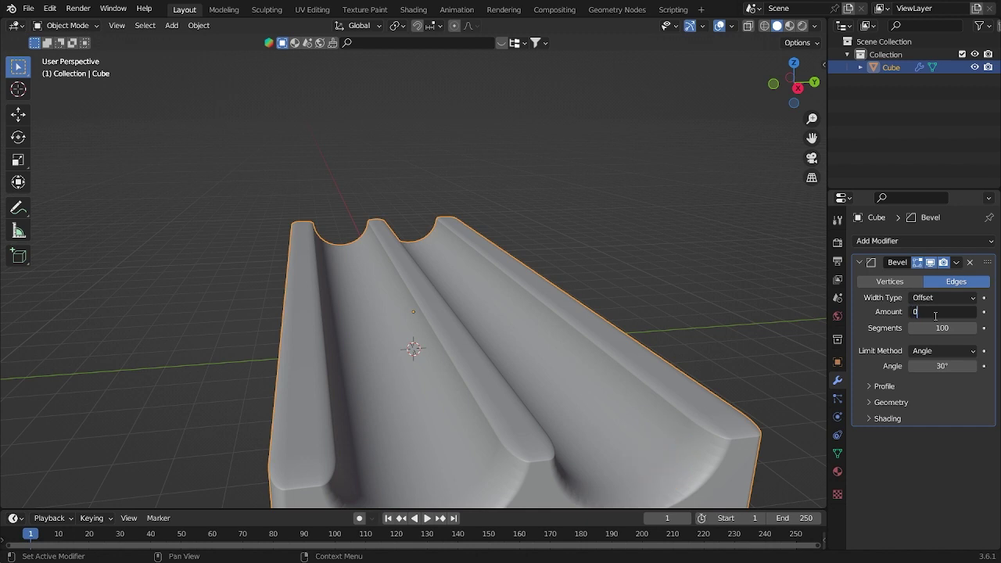
{"action": "type", "text": ".01"}
{"action": "key", "text": "Return"}
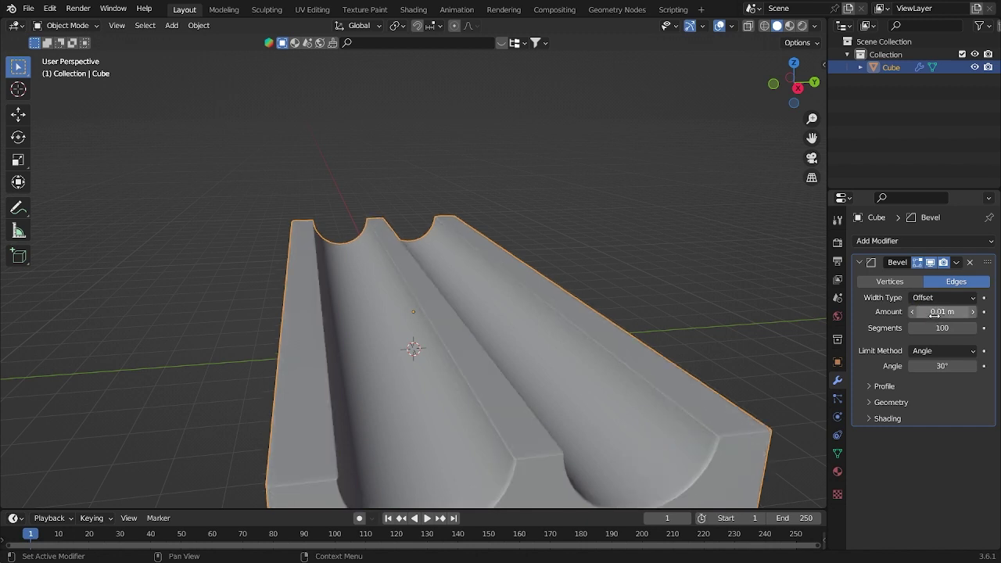
{"action": "key", "text": "ctrl+s"}
- Add a 2 m cube in the front view and raise it about 0.99 m along Z to line up with the block
{"action": "middle_click_drag", "start_coordinate": [689, 313], "coordinate": [637, 311]}
{"action": "key", "text": "grave"}
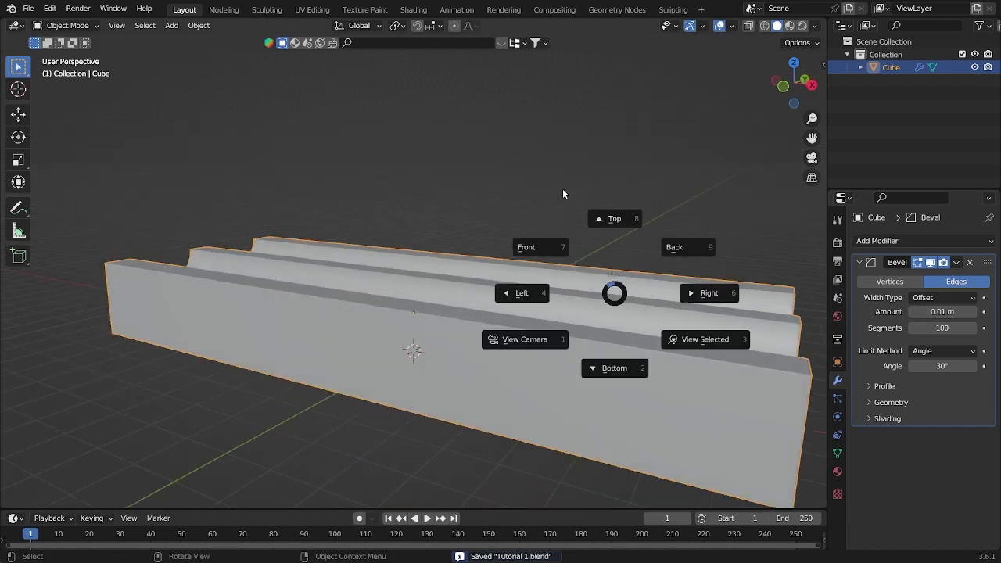
{"action": "left_click", "coordinate": [552, 184]}
{"action": "key", "text": "shift+a"}
{"action": "mouse_move", "coordinate": [536, 178]}
{"action": "left_click", "coordinate": [585, 191]}
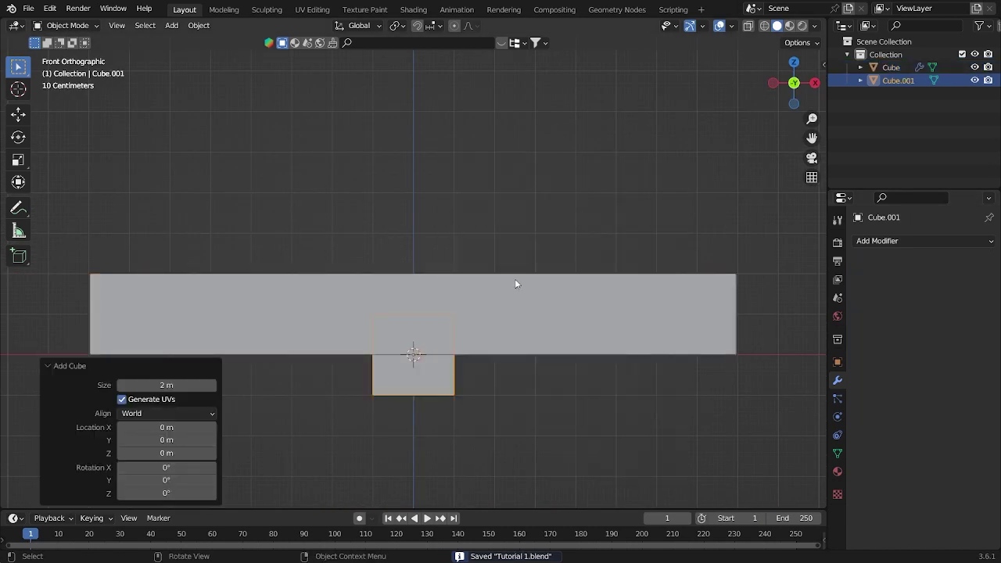
{"action": "key", "text": "g"}
{"action": "key", "text": "z"}
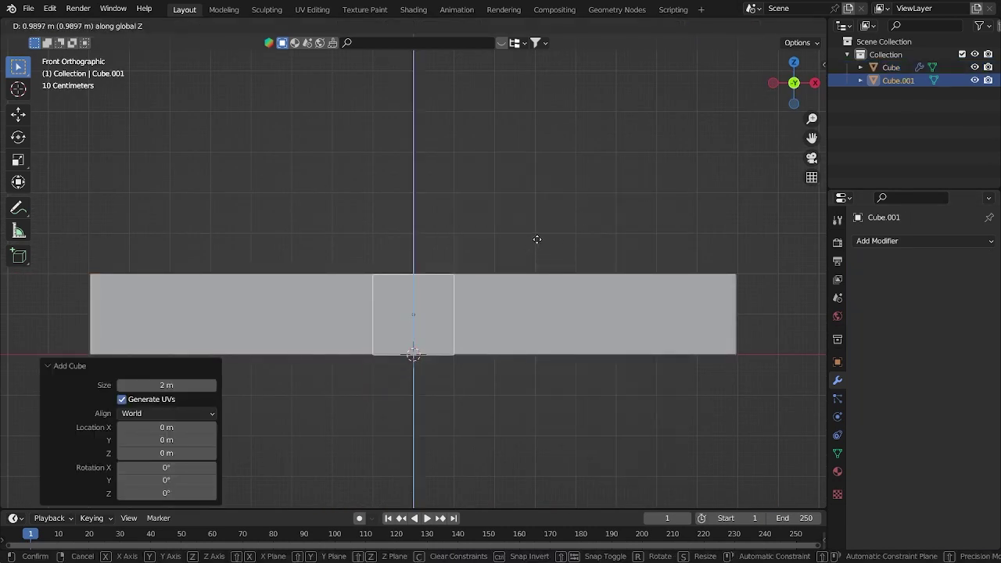
{"action": "left_click", "coordinate": [537, 241]}
- Scale the new cube along X by about 7.94 to match the block's length
{"action": "key", "text": "s"}
{"action": "key", "text": "x"}
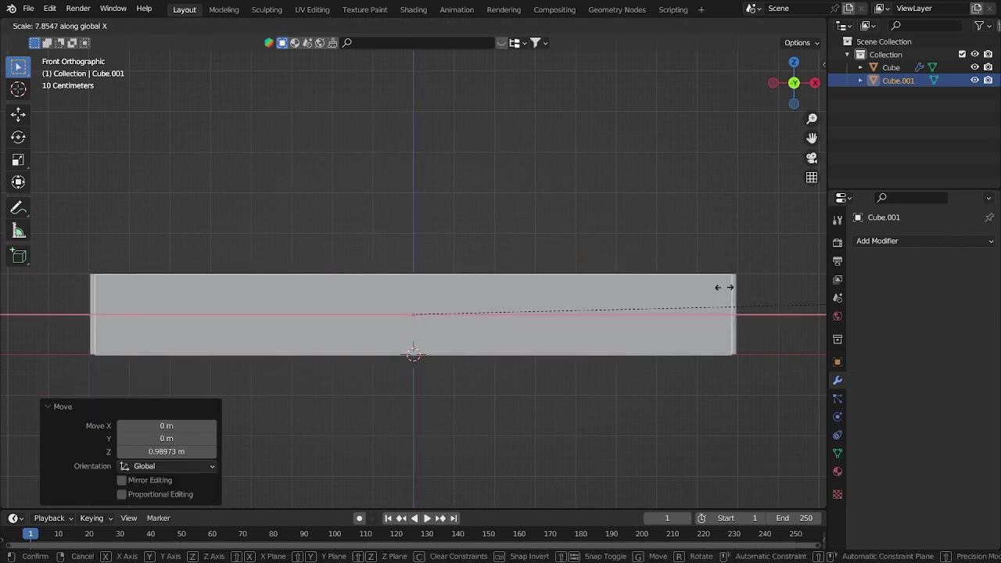
{"action": "left_click", "coordinate": [736, 287]}
- In the top view, move the new bar about -4.13 m along Y, clear of the grooved block
{"action": "key", "text": "KP_7"}
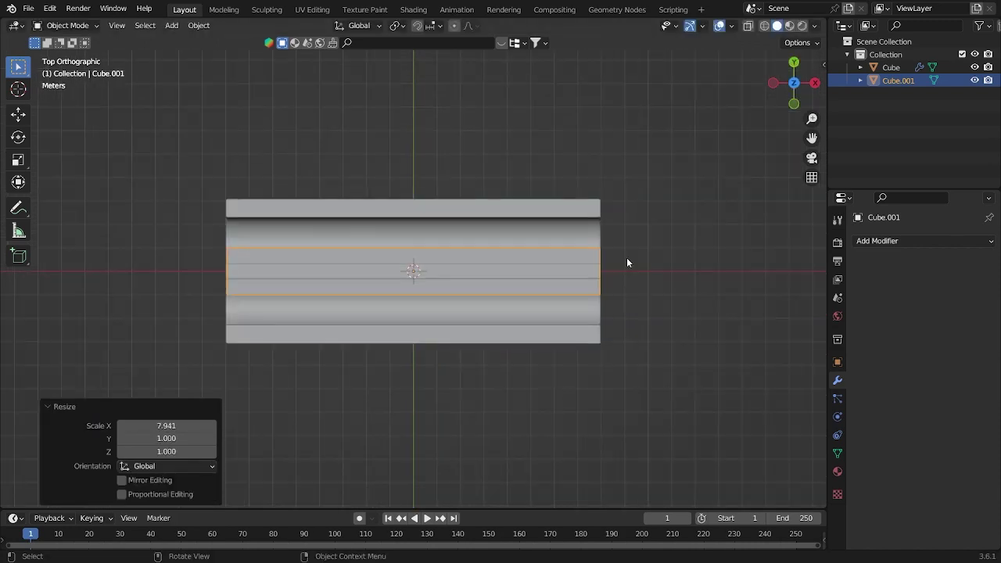
{"action": "key", "text": "shift+d"}
{"action": "key", "text": "y"}
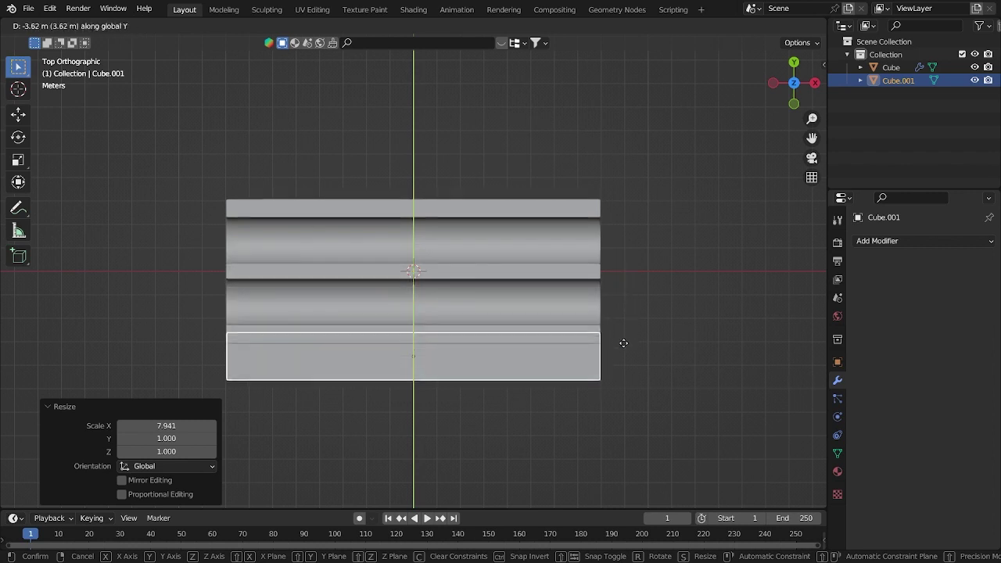
{"action": "left_click", "coordinate": [626, 356]}
- Scale the bar along Y by about 0.27 and move it about 0.75 m along Y toward the block
{"action": "key", "text": "KP_Decimal"}
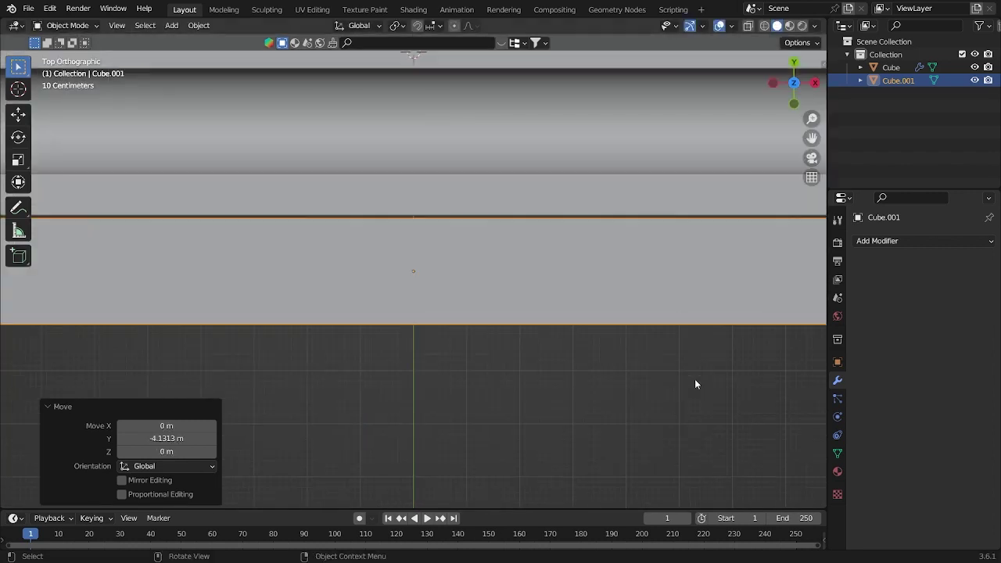
{"action": "scroll", "coordinate": [718, 439], "scroll_direction": "down", "scroll_amount": 2}
{"action": "key", "text": "s"}
{"action": "key", "text": "y"}
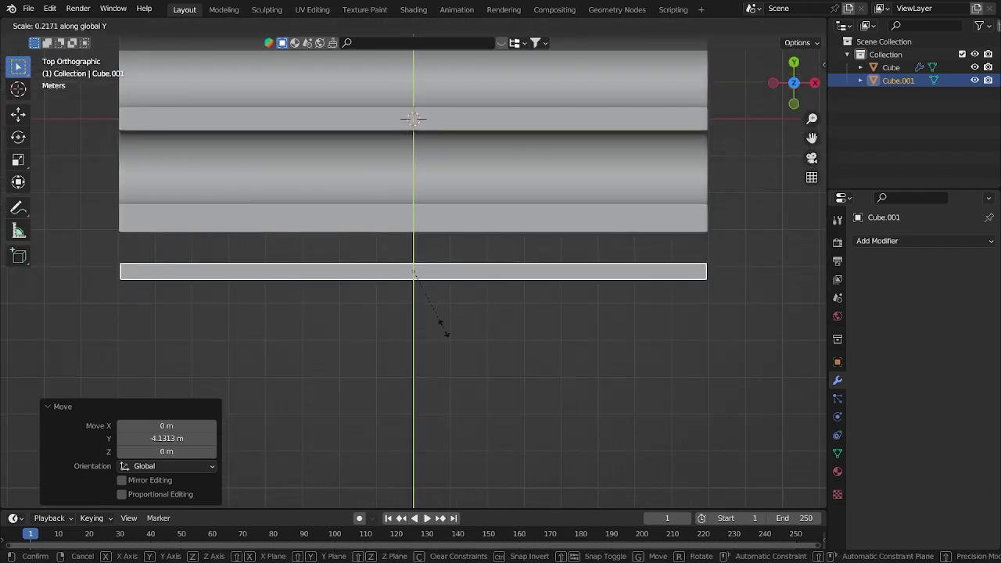
{"action": "left_click", "coordinate": [464, 336]}
{"action": "scroll", "coordinate": [463, 335], "scroll_direction": "up", "scroll_amount": 3}
{"action": "key", "text": "g"}
{"action": "key", "text": "y"}
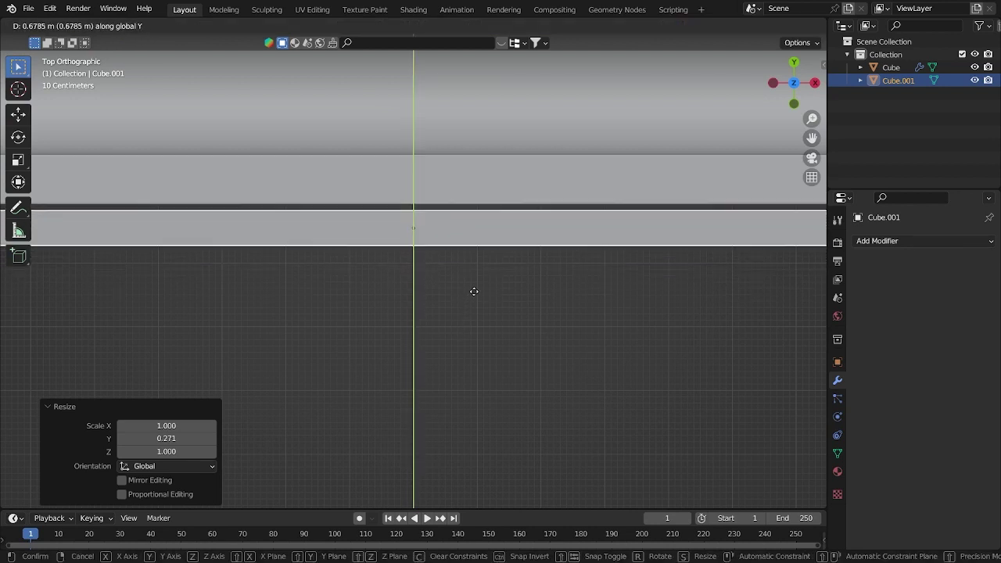
{"action": "key", "text": "Escape"}
- Thin the bar along Y by about 0.57 and move it about 0.13 m along Y against the block's long side
{"action": "key", "text": "s"}
{"action": "key", "text": "y"}
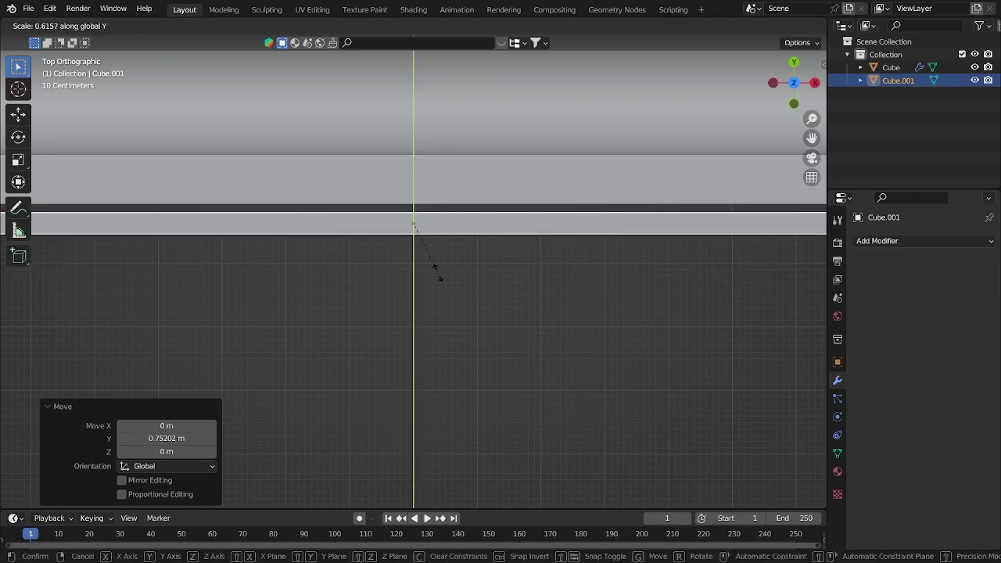
{"action": "left_click", "coordinate": [435, 273]}
{"action": "key", "text": "g"}
{"action": "key", "text": "y"}
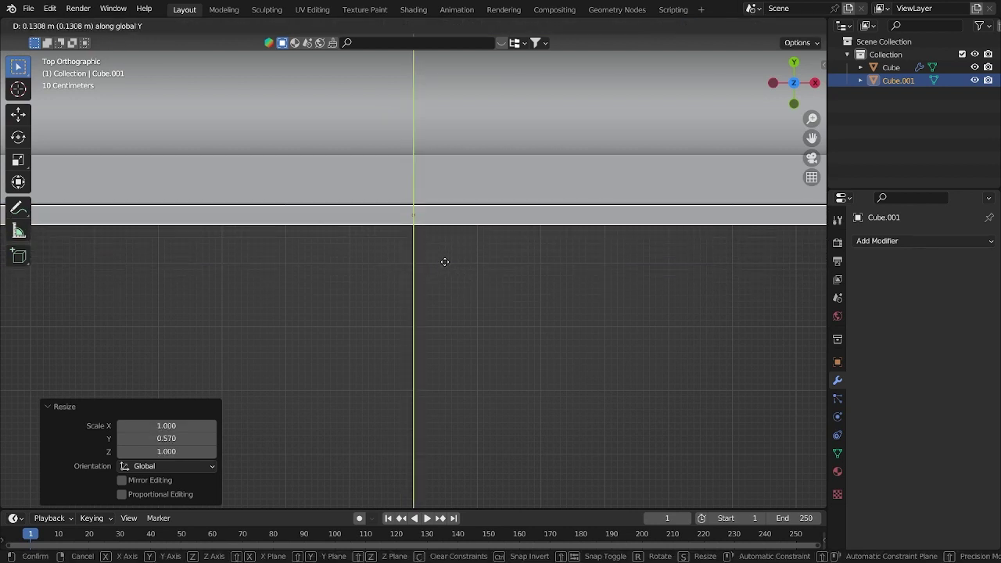
{"action": "left_click", "coordinate": [444, 262]}
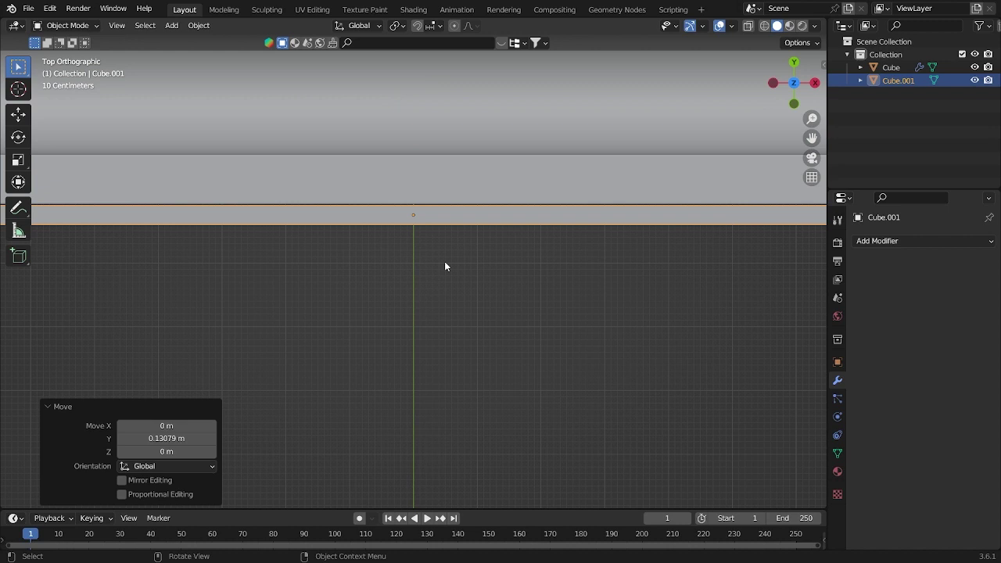
- Add an Array modifier to the bar with a count of 2 and relative offset factors of X 0 and Y -4
{"action": "left_click", "coordinate": [953, 240]}
{"action": "left_click", "coordinate": [677, 274]}
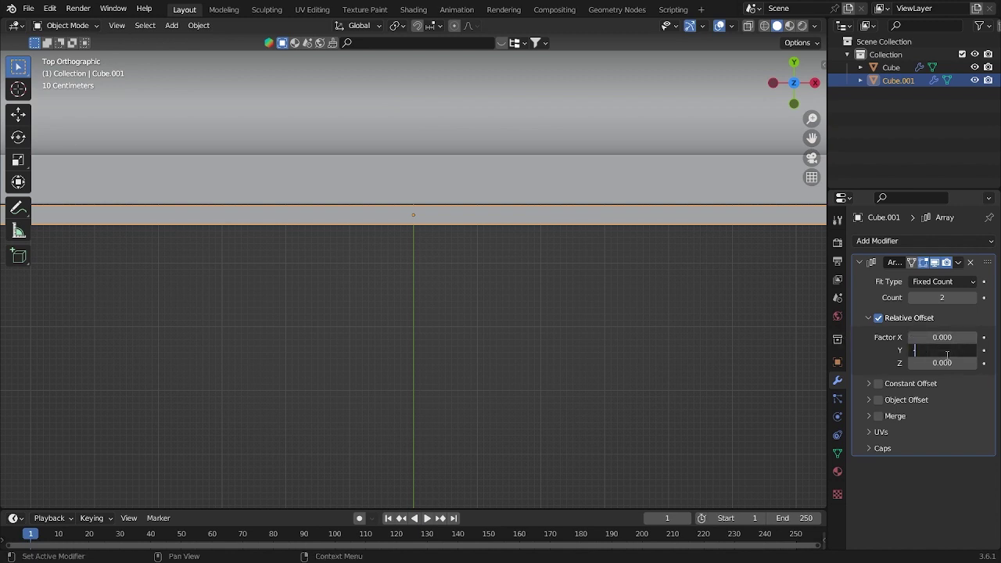
{"action": "type", "text": "-4"}
{"action": "key", "text": "Return"}
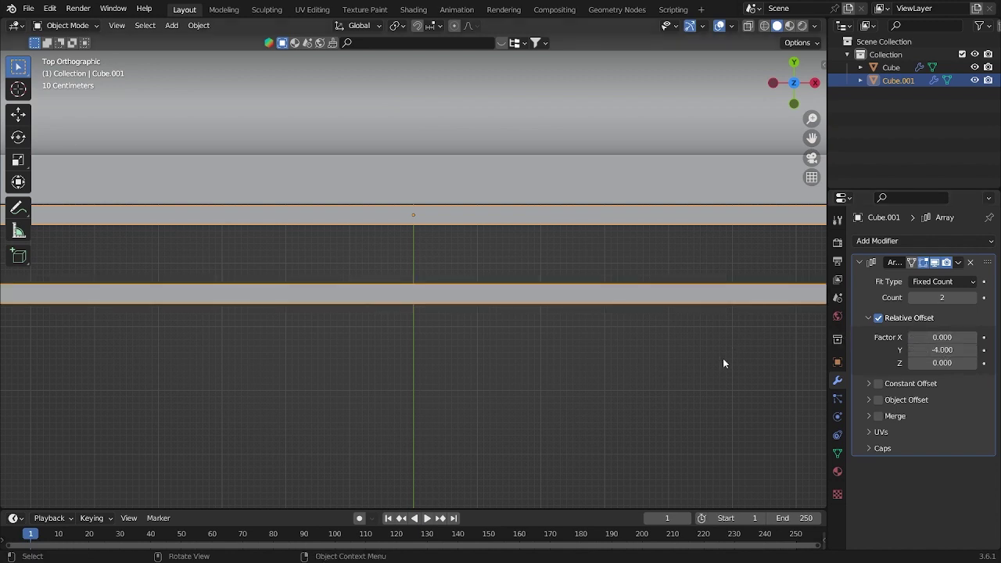
- Duplicate the arrayed bar in place and remove the Array modifier from the copy
{"action": "key", "text": "shift+d"}
{"action": "right_click", "coordinate": [697, 364]}
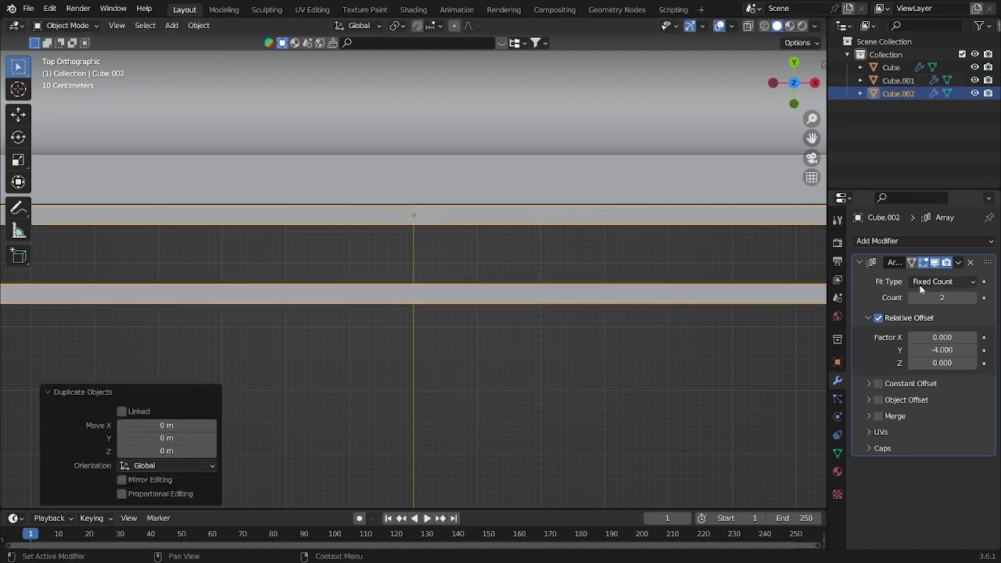
{"action": "left_click", "coordinate": [970, 263]}
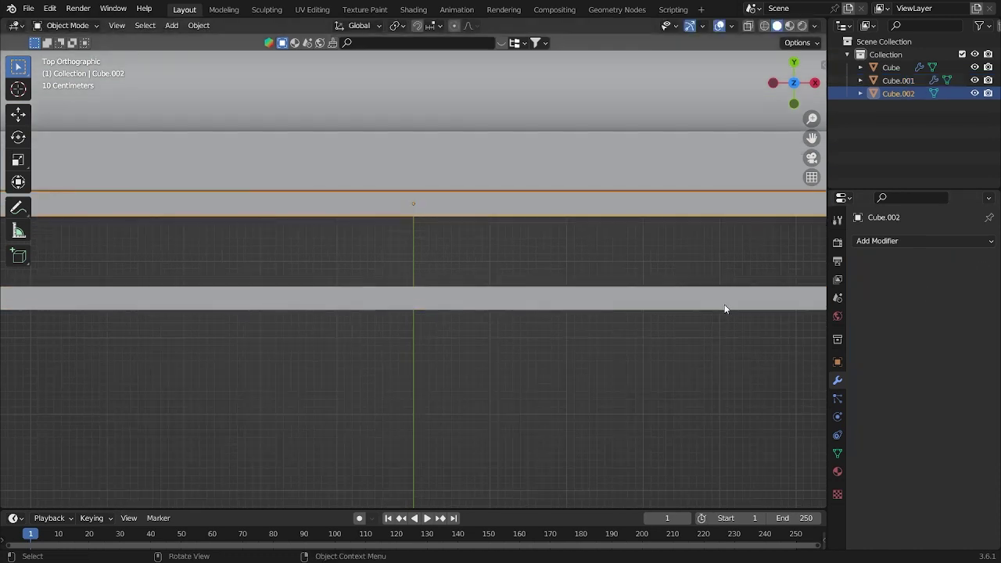
- Move the copied bar about -0.65 m and then about 0.02 m along Y, centring it between the two arrayed bars
{"action": "key", "text": "shift+d"}
{"action": "key", "text": "y"}
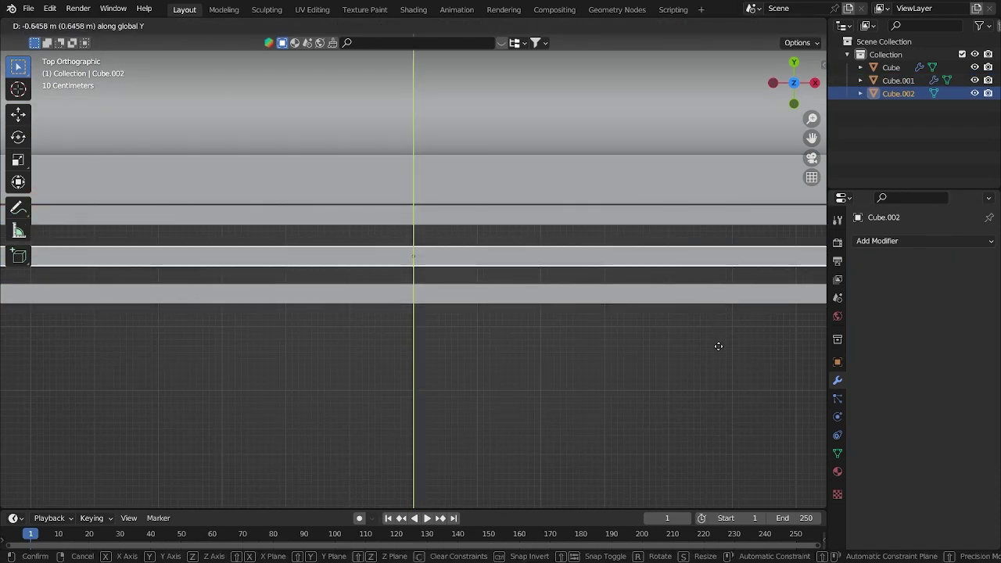
{"action": "left_click", "coordinate": [720, 349]}
{"action": "key", "text": "g"}
{"action": "key", "text": "y"}
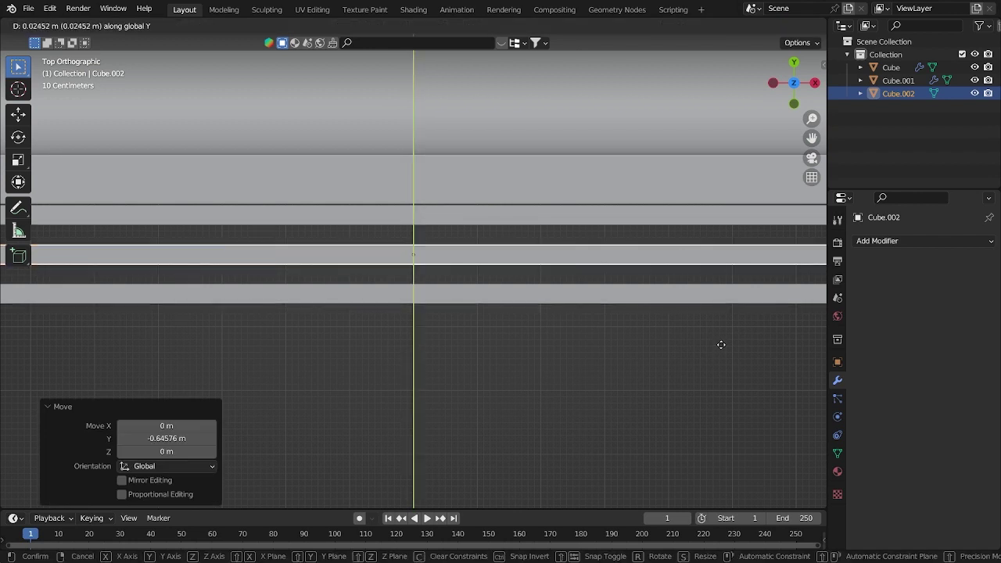
{"action": "left_click", "coordinate": [720, 346]}
- Scale the middle bar along Y by about 2.82 to fill the gap between the arrayed bars
{"action": "key", "text": "s"}
{"action": "key", "text": "y"}
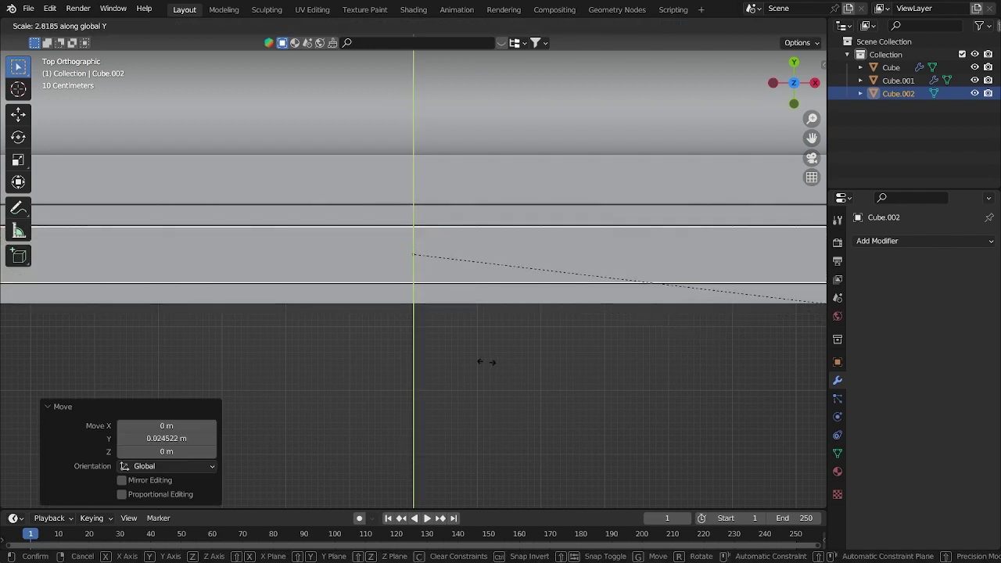
{"action": "left_click", "coordinate": [500, 363]}
{"action": "key", "text": "g"}
{"action": "key", "text": "y"}
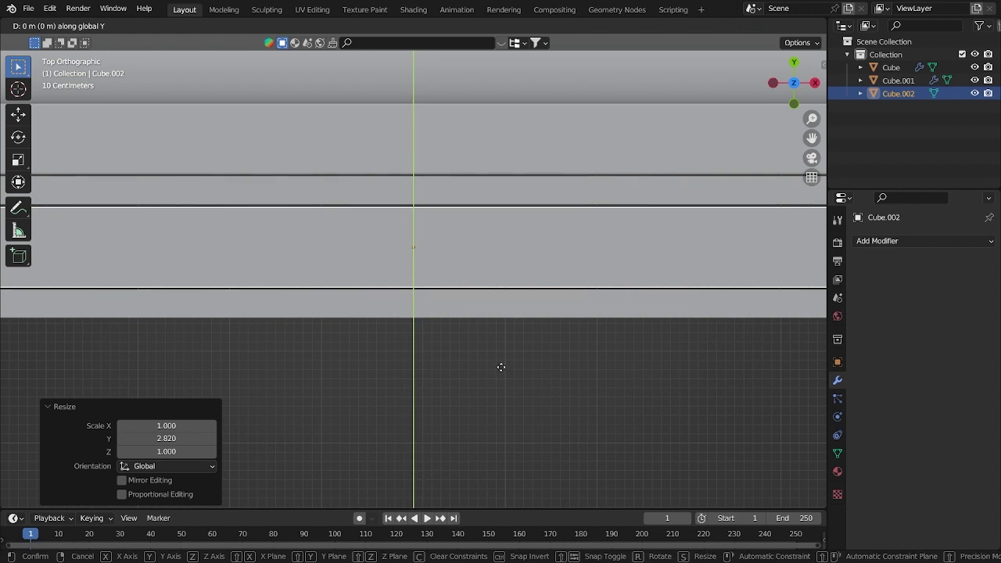
{"action": "left_click", "coordinate": [504, 369]}
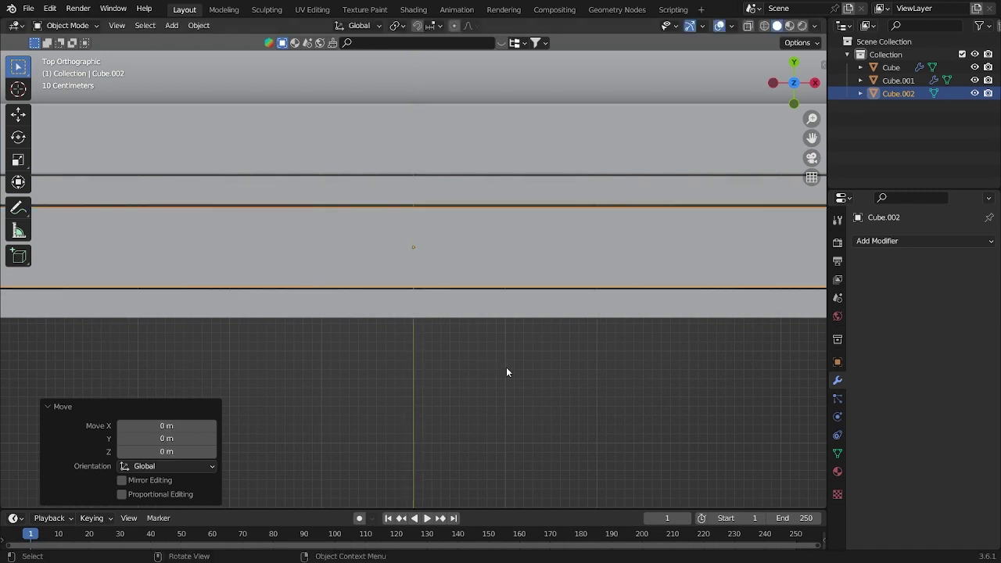
- Widen the middle bar along Y by about 1.033 and nudge it slightly along Y, then deselect it
{"action": "key", "text": "s"}
{"action": "key", "text": "y"}
{"action": "left_click", "coordinate": [510, 365]}
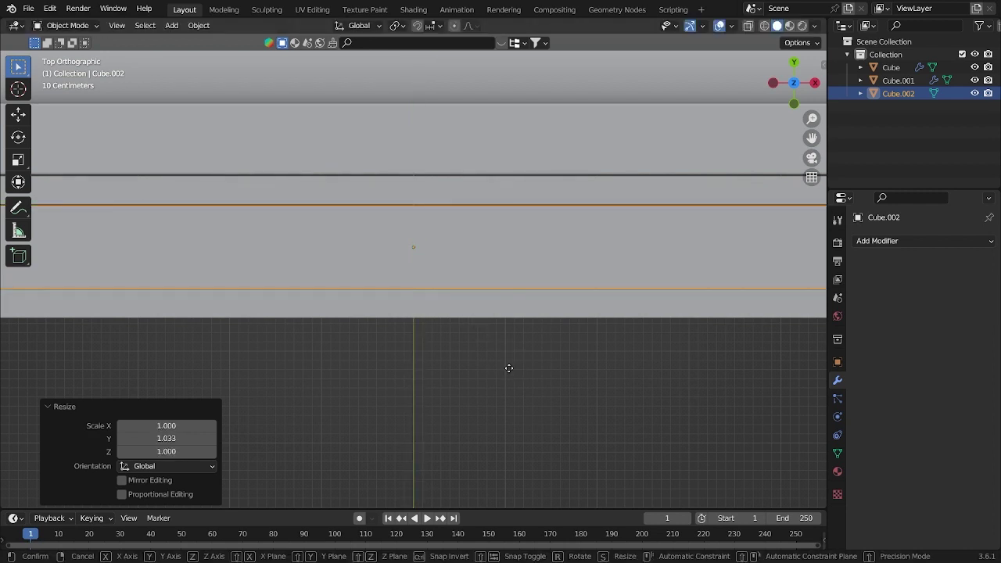
{"action": "key", "text": "g"}
{"action": "key", "text": "y"}
{"action": "right_click", "coordinate": [510, 367]}
{"action": "left_click", "coordinate": [569, 361]}
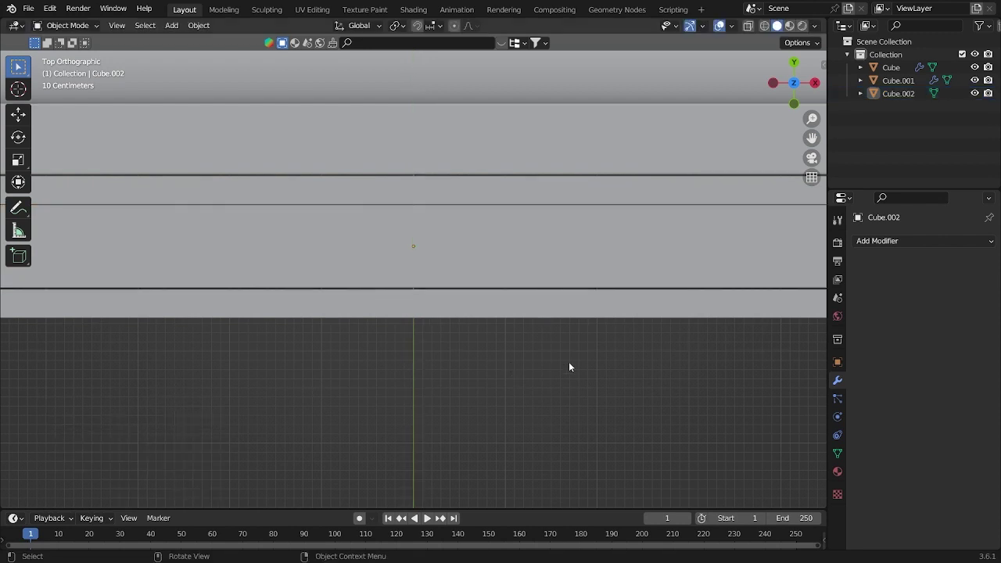
- Add a Bevel modifier to the arrayed thin bars
{"action": "left_click", "coordinate": [604, 307]}
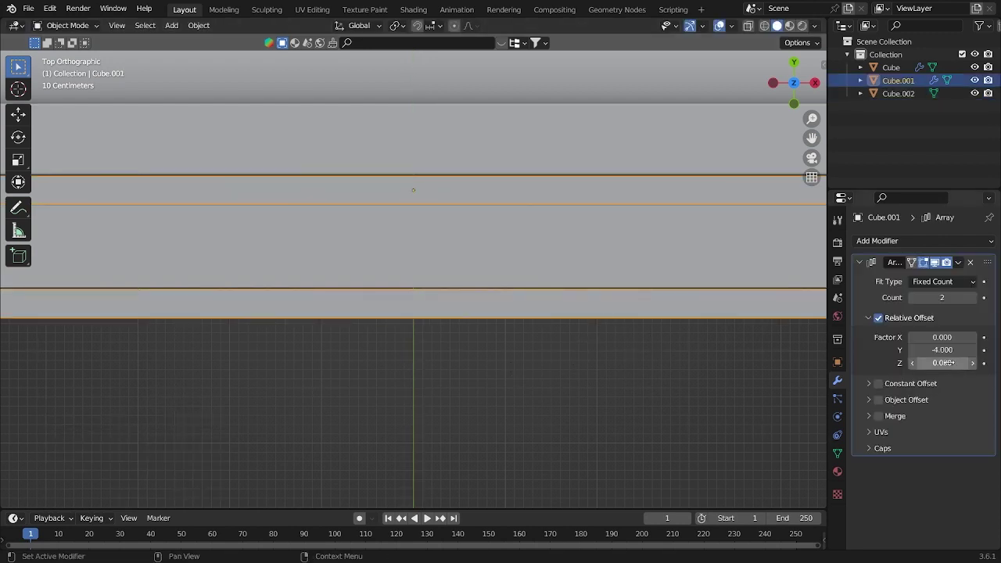
{"action": "left_click", "coordinate": [941, 244]}
{"action": "left_click", "coordinate": [728, 295]}
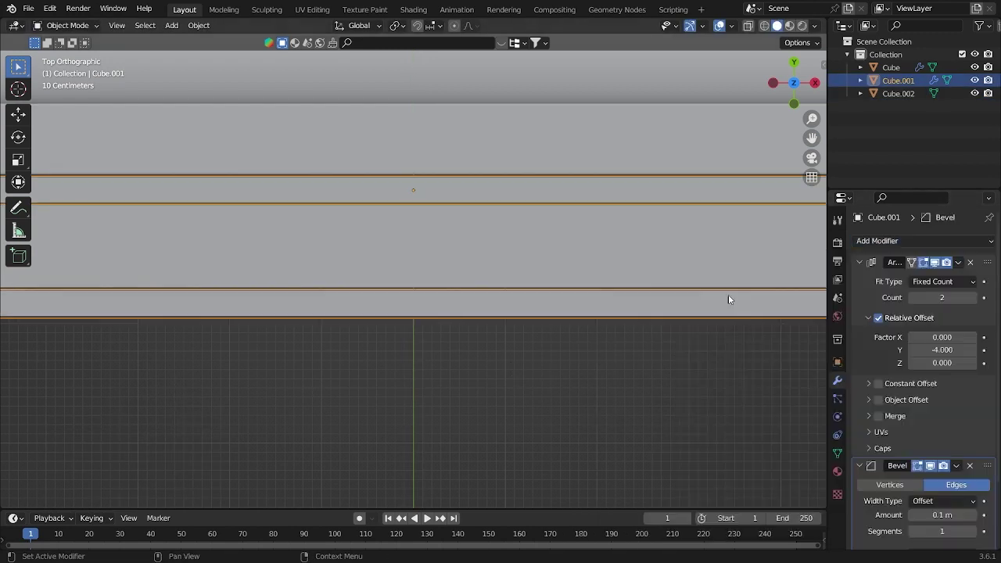
- Add a Bevel modifier with an amount of 0.01 m to the wide middle bar
{"action": "left_click", "coordinate": [614, 259]}
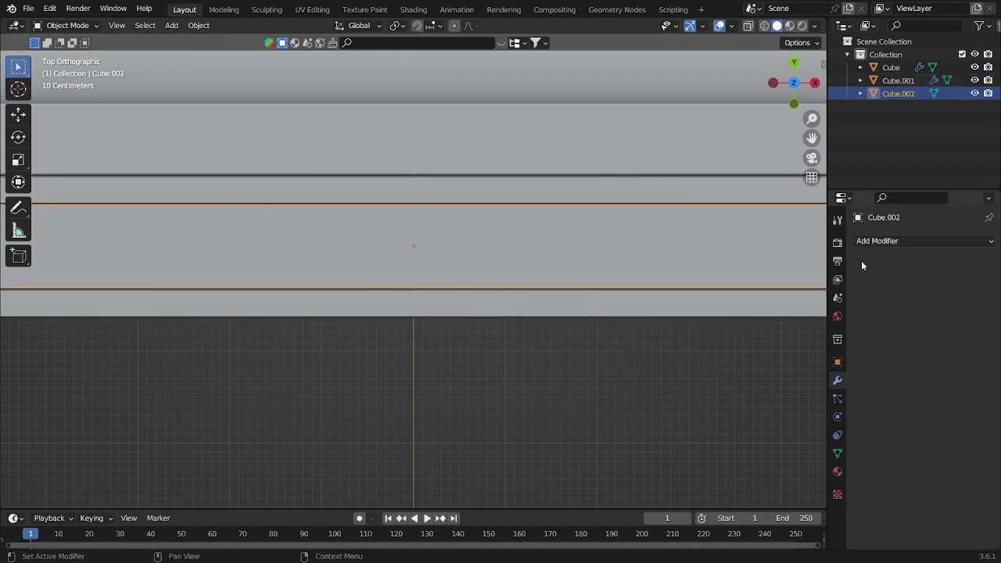
{"action": "left_click", "coordinate": [920, 242]}
{"action": "left_click", "coordinate": [721, 291]}
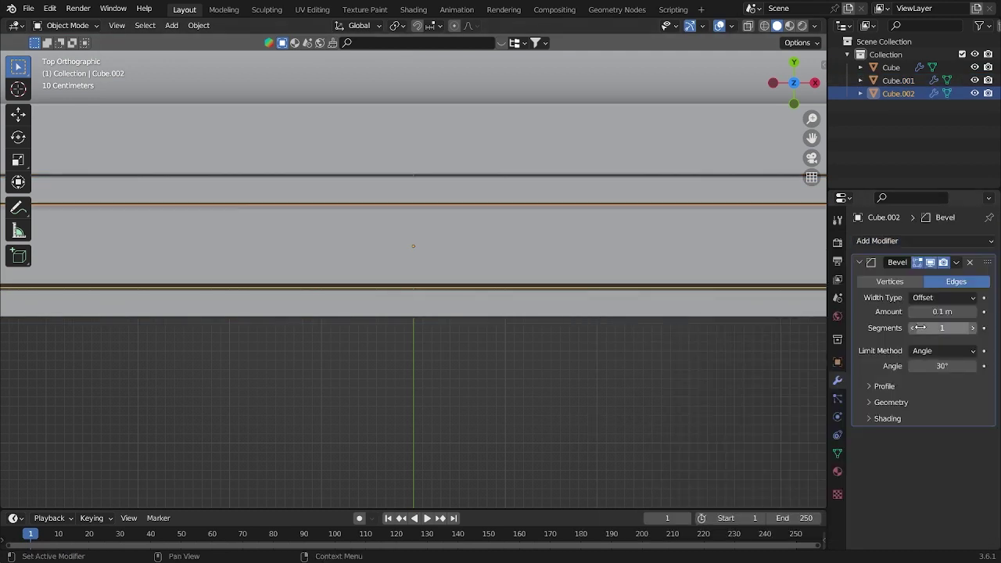
{"action": "left_click", "coordinate": [938, 312]}
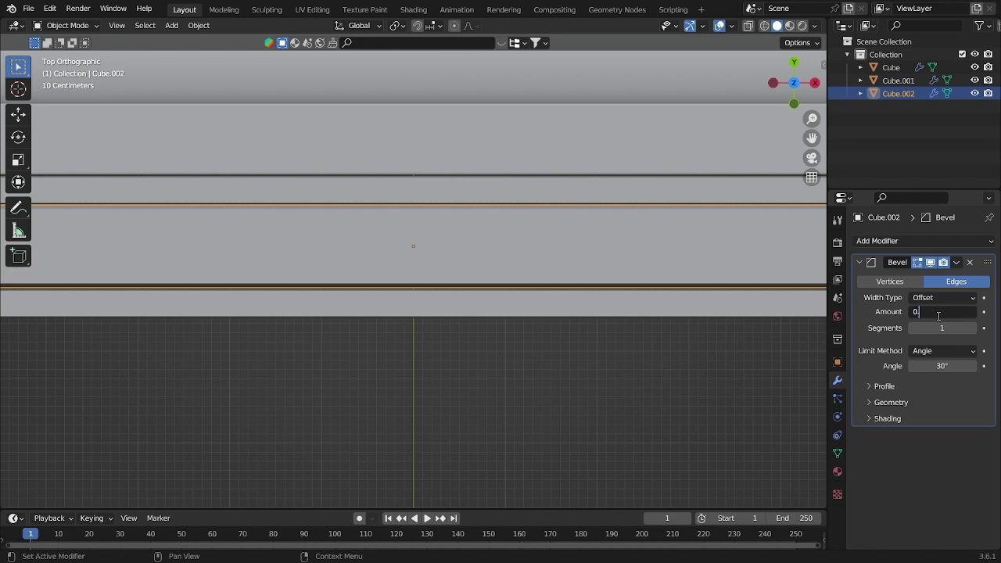
{"action": "type", "text": "0.01"}
{"action": "key", "text": "Return"}
- Set the arrayed bars' bevel to an amount of 0.01 m with 100 segments and save the file
{"action": "left_click", "coordinate": [744, 288]}
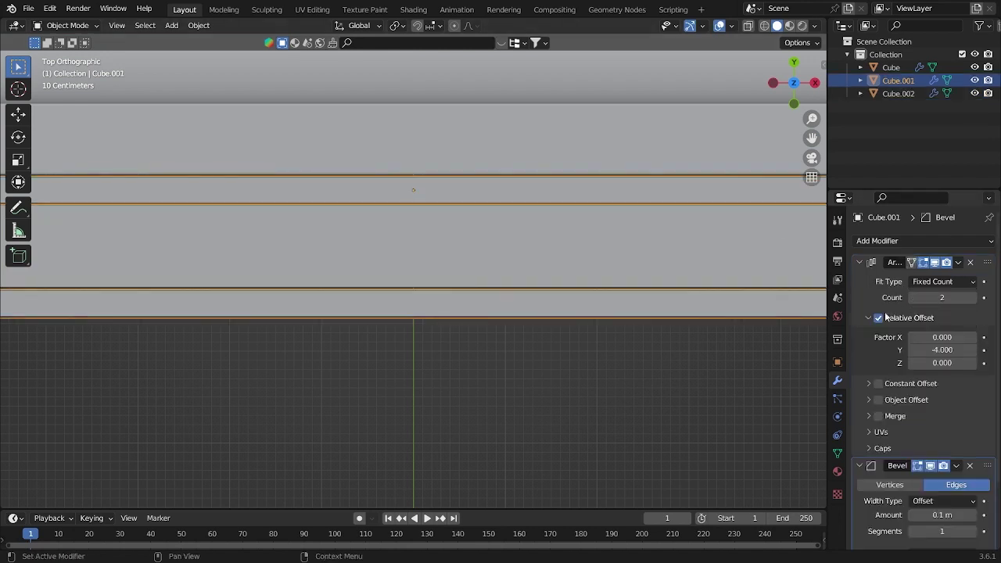
{"action": "scroll", "coordinate": [907, 469], "scroll_direction": "down", "scroll_amount": 2}
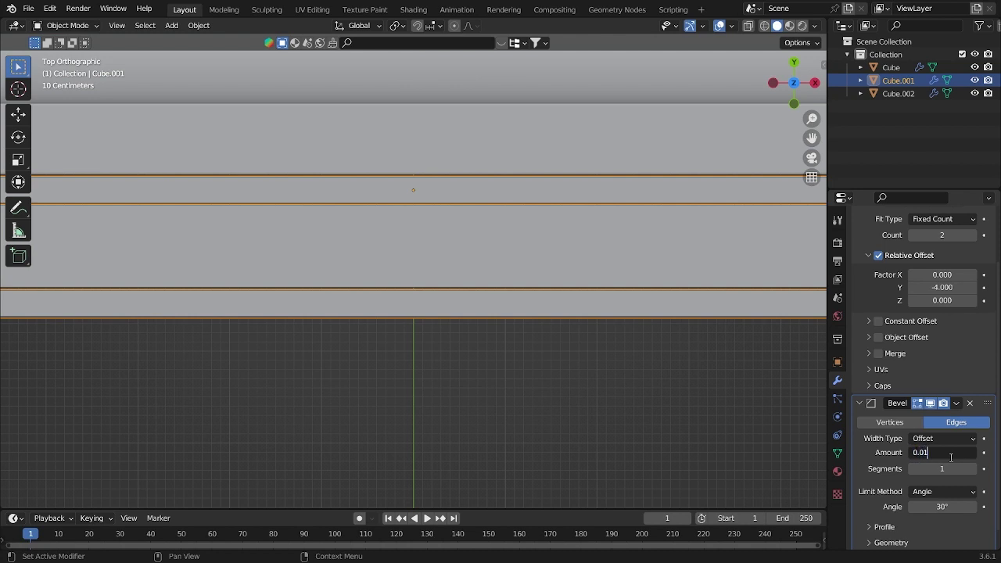
{"action": "left_click", "coordinate": [951, 458]}
{"action": "type", "text": "0.01"}
{"action": "key", "text": "Return"}
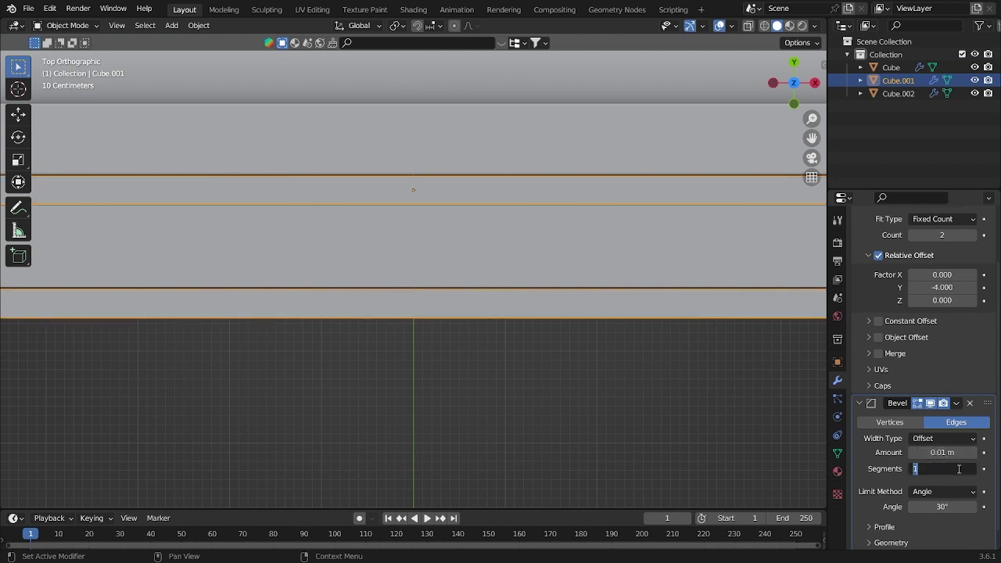
{"action": "key", "text": "ctrl+s"}
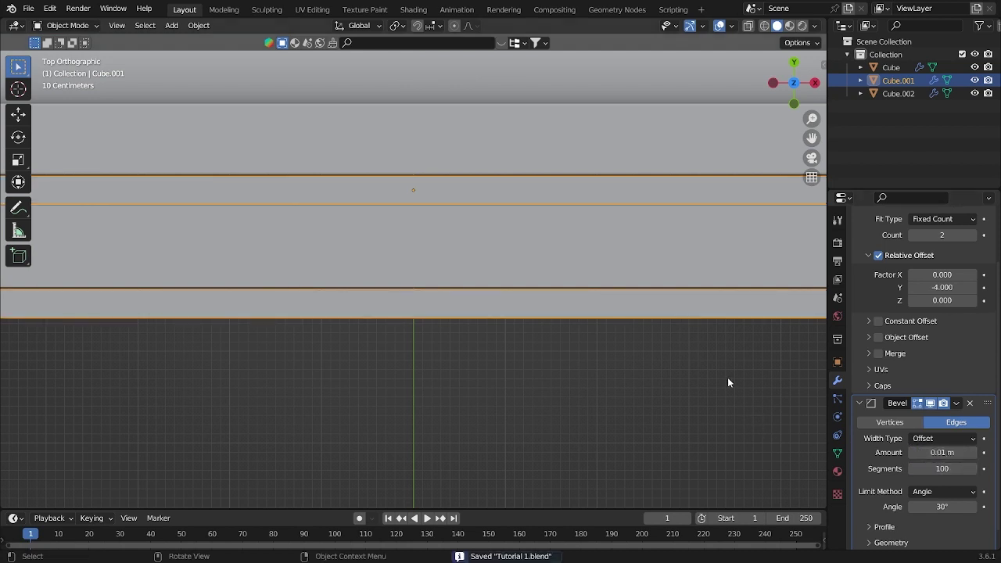
- Set the middle bar's bevel segments to 100 and deselect the bar
{"action": "left_click", "coordinate": [898, 93]}
{"action": "left_click", "coordinate": [960, 329]}
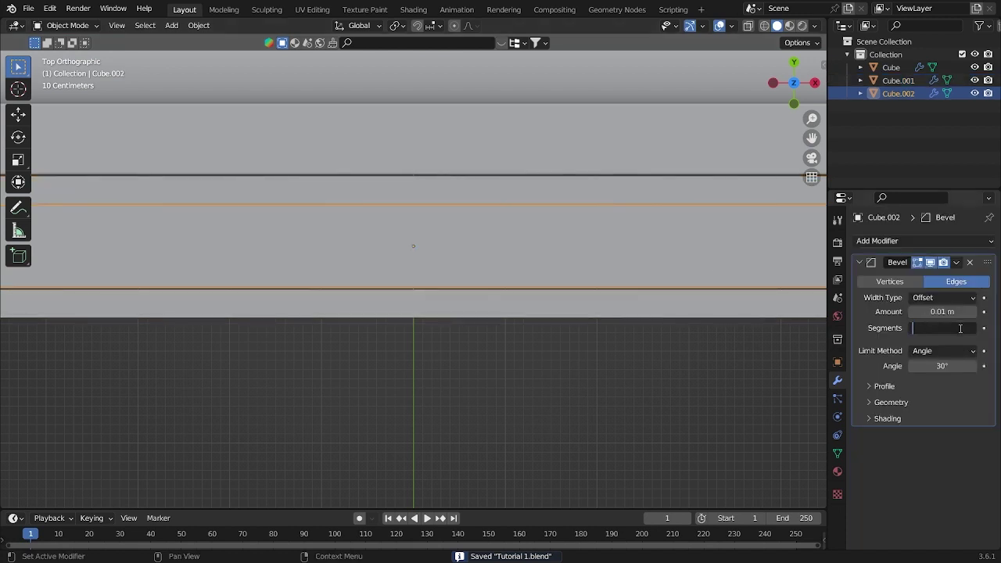
{"action": "key", "text": "Return"}
{"action": "left_click", "coordinate": [745, 385]}
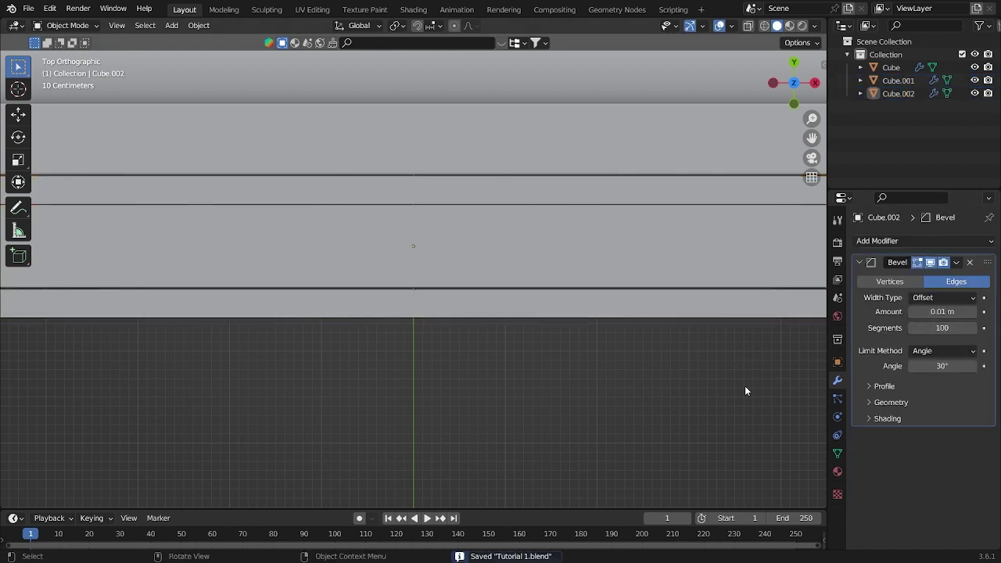
- In the right orthographic view, scale the wide middle bar along Y by about 1.023
{"action": "middle_click_drag", "start_coordinate": [745, 386], "coordinate": [696, 365]}
{"action": "key", "text": "KP_3"}
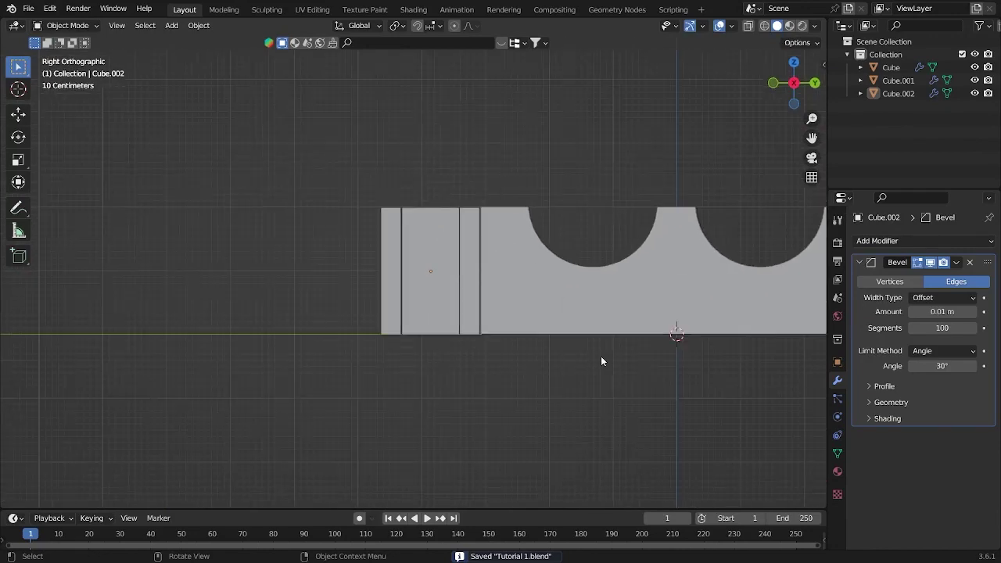
{"action": "scroll", "coordinate": [438, 277], "scroll_direction": "up", "scroll_amount": 4}
{"action": "left_click", "coordinate": [478, 254]}
{"action": "scroll", "coordinate": [521, 306], "scroll_direction": "up", "scroll_amount": 1}
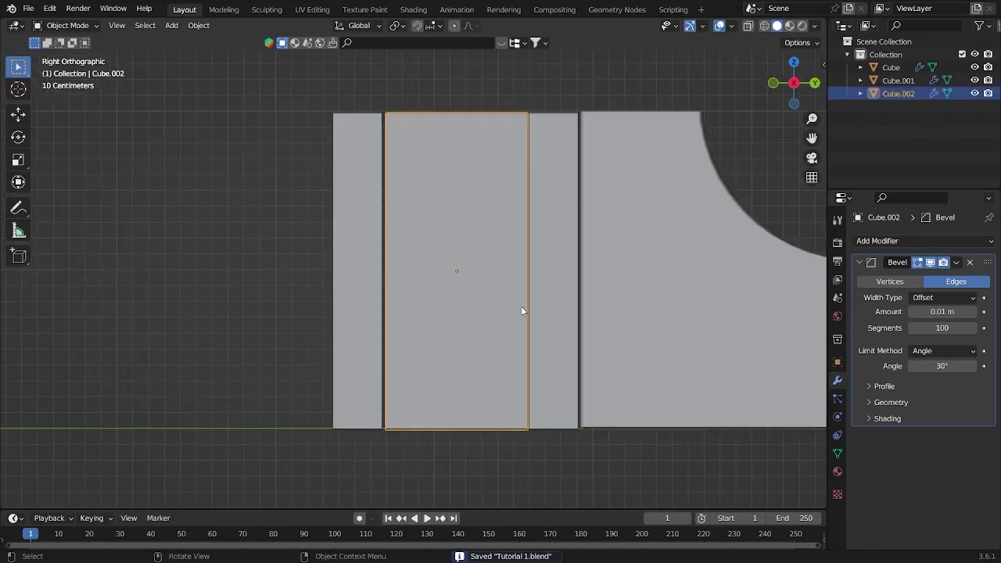
{"action": "key", "text": "s"}
{"action": "key", "text": "y"}
{"action": "left_click", "coordinate": [565, 327]}
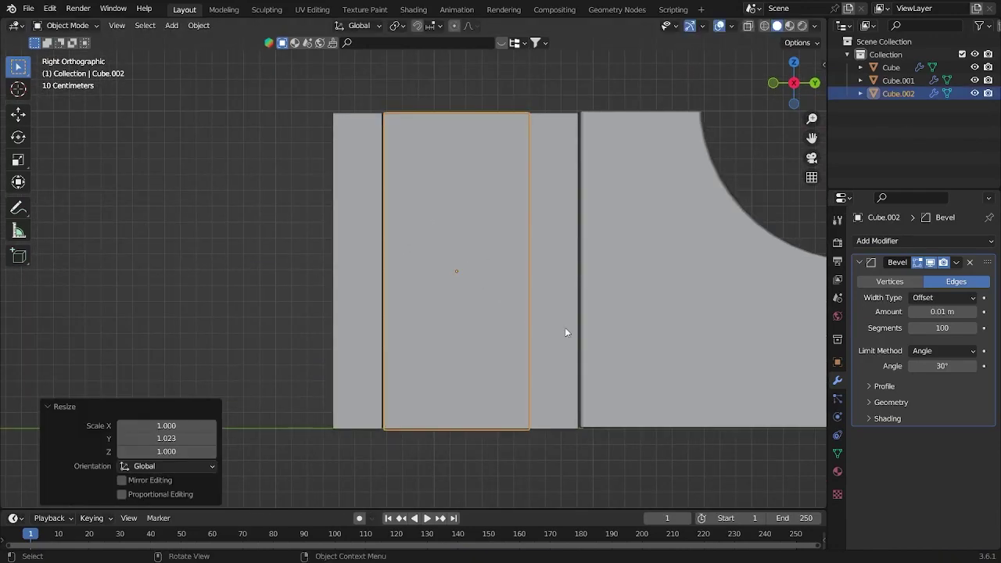
- Nudge the middle bar about -0.007 m along Y to centre it between the thin bars
{"action": "key", "text": "y"}
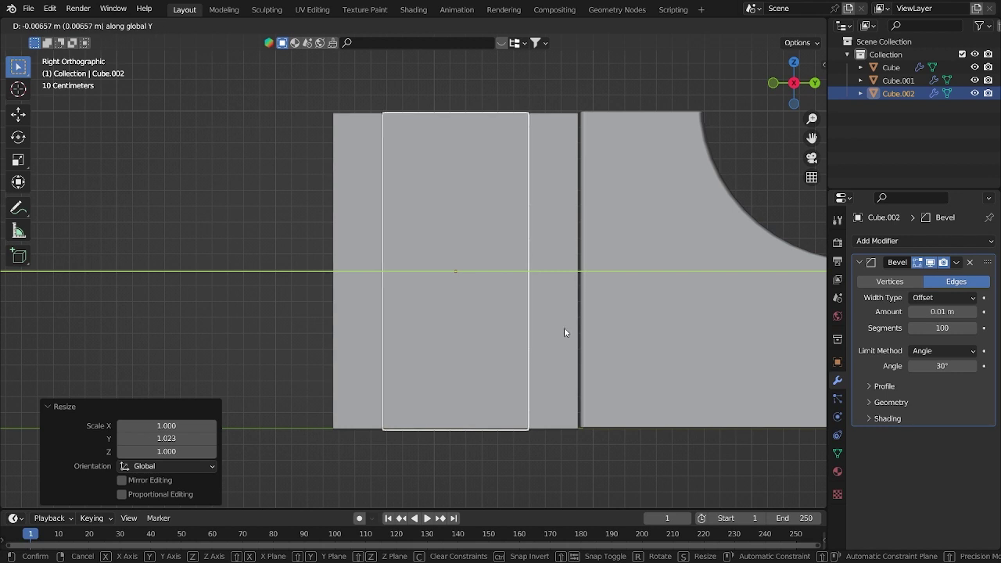
{"action": "key", "text": "Escape"}
{"action": "left_click", "coordinate": [566, 327]}
{"action": "left_click", "coordinate": [384, 349]}
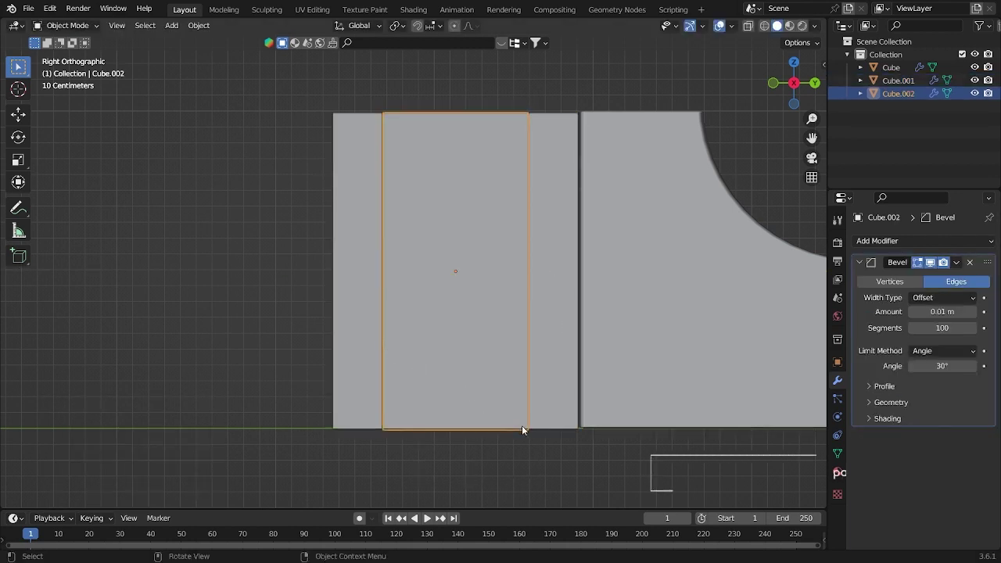
- Select all the bars and move them about 0.013 m along Y against the block's side
{"action": "left_click_drag", "start_coordinate": [558, 458], "coordinate": [313, 314]}
{"action": "key", "text": "g"}
{"action": "key", "text": "y"}
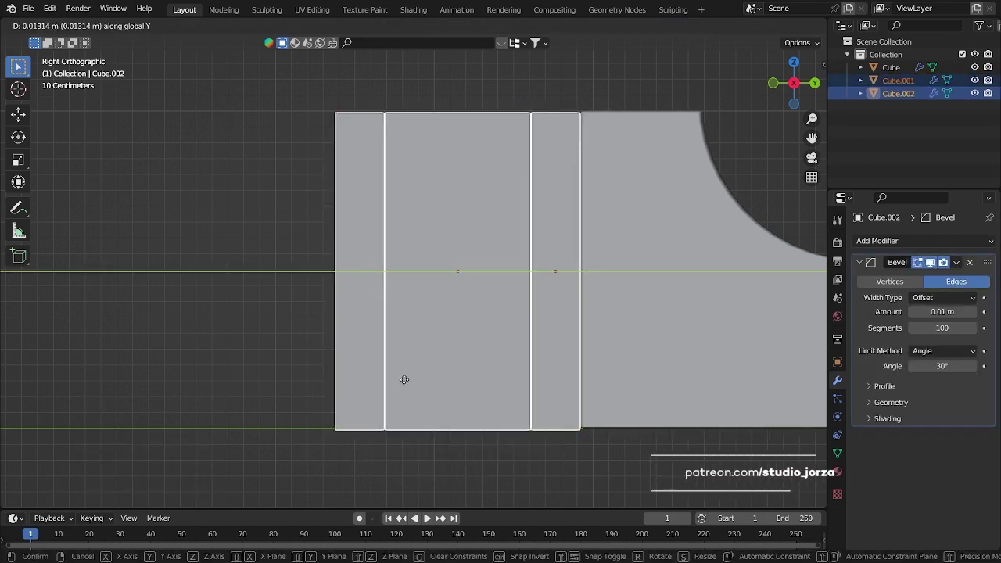
{"action": "left_click", "coordinate": [404, 379]}
{"action": "key", "text": "ctrl+z"}
{"action": "key", "text": "ctrl+z"}
{"action": "key", "text": "ctrl+z"}
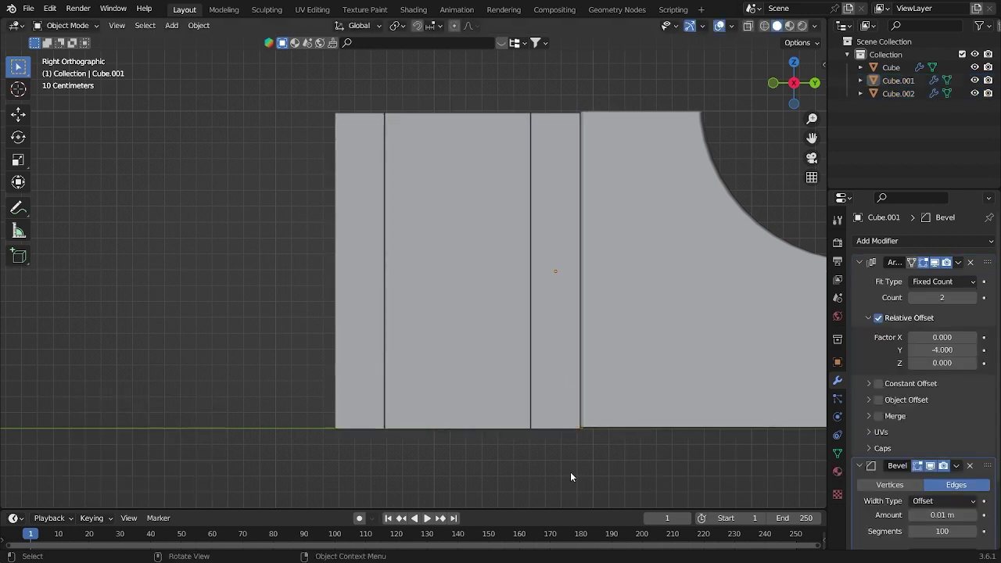
- Select all the bars and raise them about 0.01 m along Z to align with the block
{"action": "left_click_drag", "start_coordinate": [568, 469], "coordinate": [360, 347]}
{"action": "key", "text": "g"}
{"action": "key", "text": "z"}
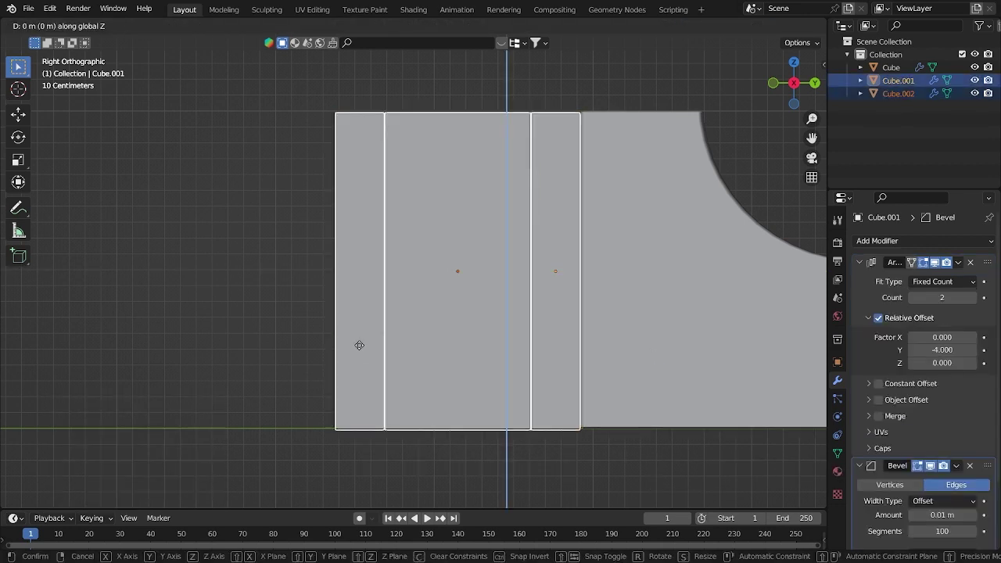
{"action": "left_click", "coordinate": [360, 344]}
- Make a linked duplicate of the bar group and place it about -1.55 m along Y, flush against the original group
{"action": "scroll", "coordinate": [470, 439], "scroll_direction": "down", "scroll_amount": 2}
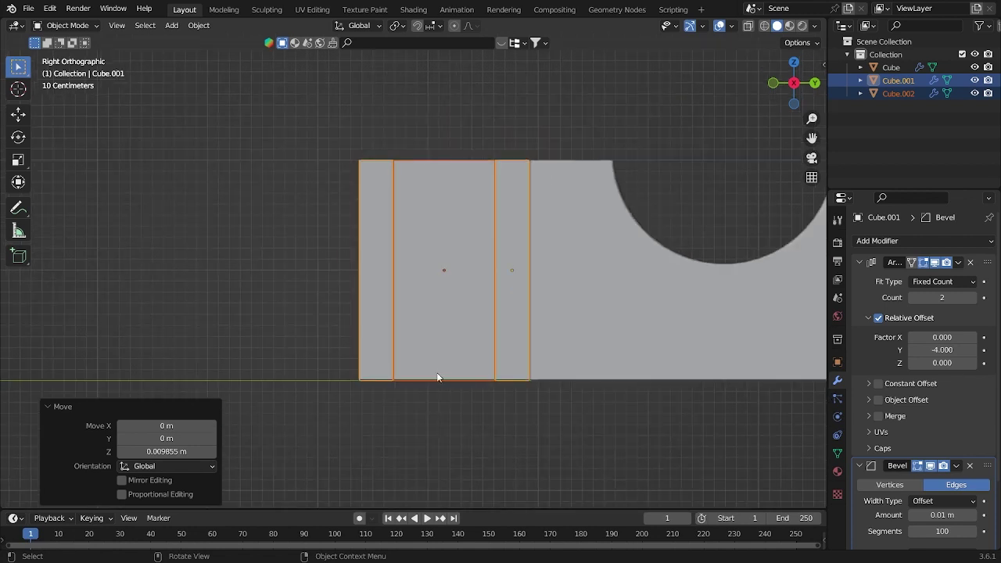
{"action": "key", "text": "shift+d"}
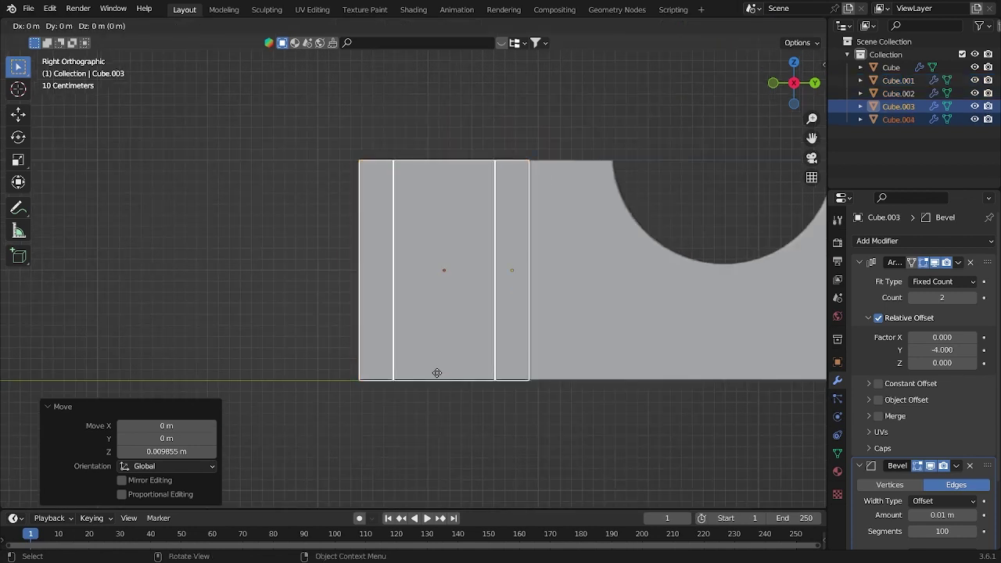
{"action": "key", "text": "y"}
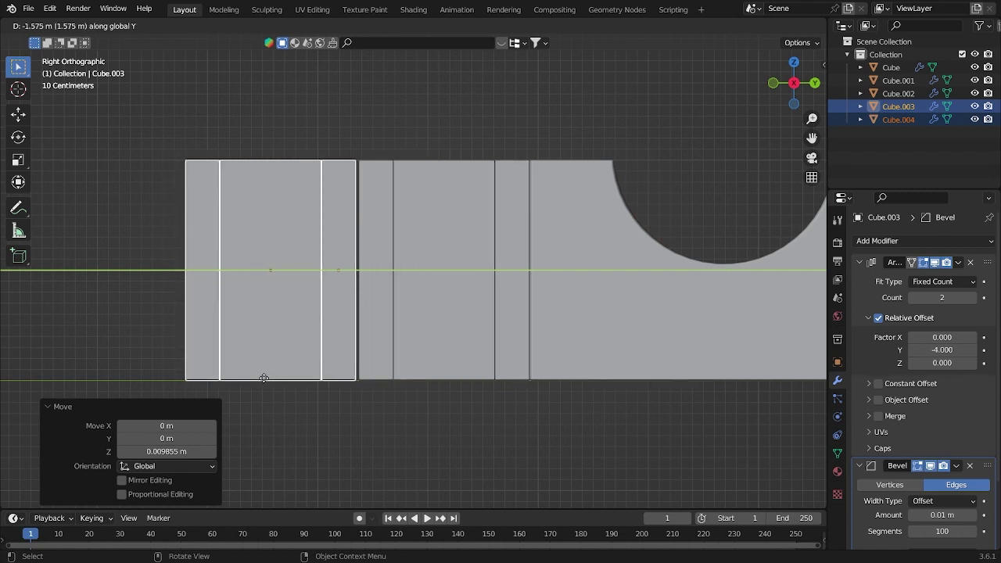
{"action": "left_click", "coordinate": [266, 378]}
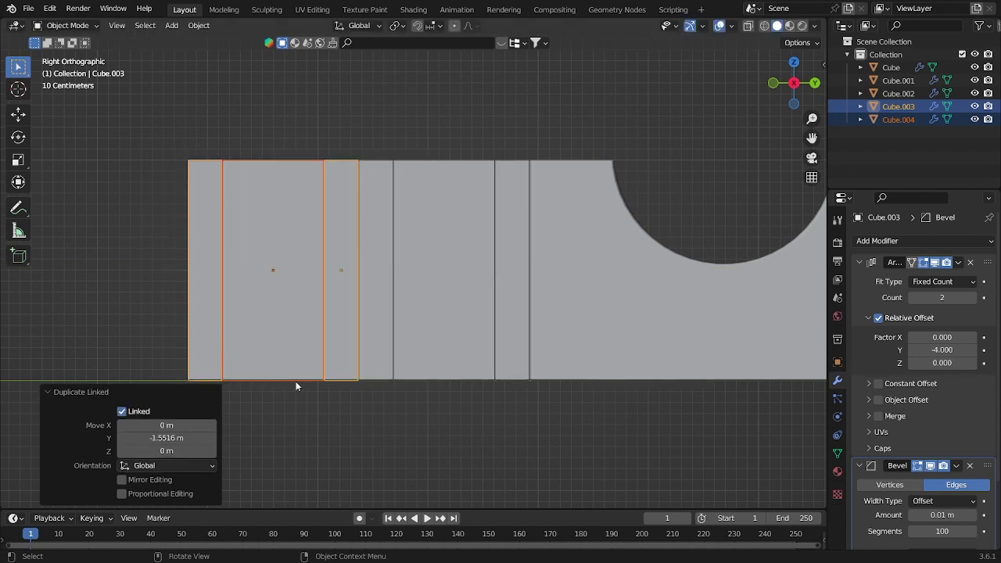
- Make another linked duplicate of the bar group and move it about -1.55 m further along Y as a third group
{"action": "key", "text": "alt+d"}
{"action": "key", "text": "y"}
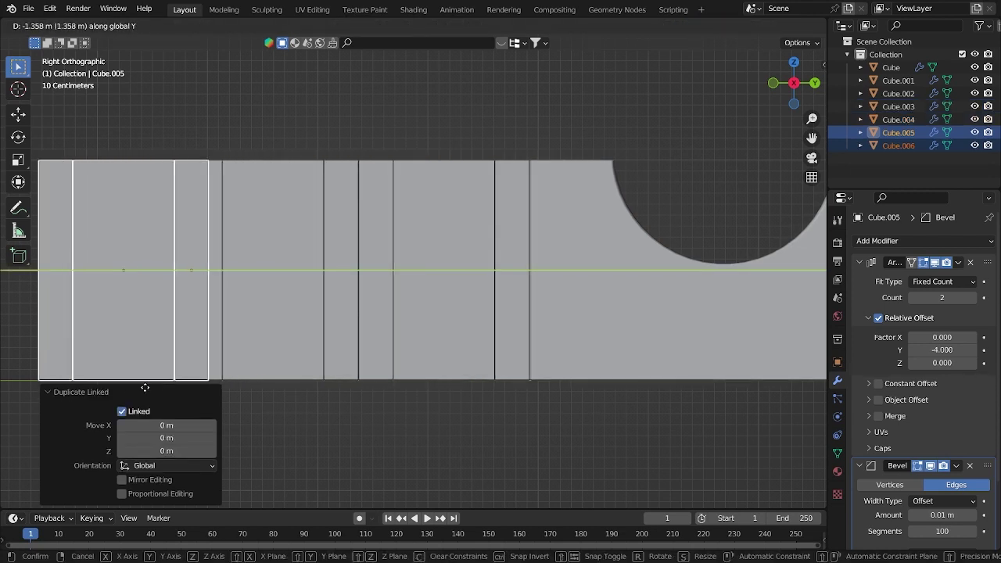
{"action": "left_click", "coordinate": [174, 398]}
- Make linked duplicates of all three bar groups and move them about 10.51 m along Y to the block's opposite side
{"action": "scroll", "coordinate": [459, 404], "scroll_direction": "down", "scroll_amount": 2}
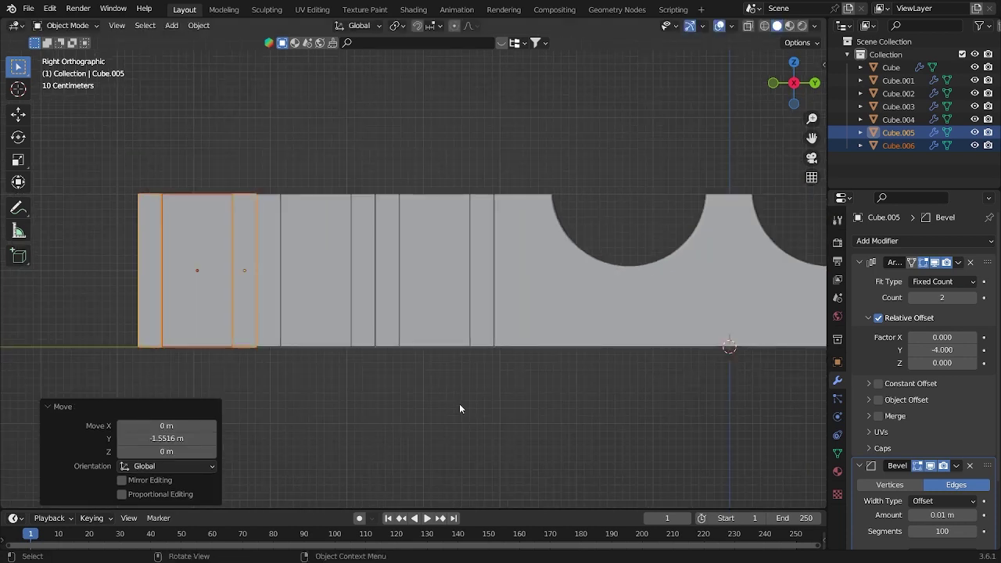
{"action": "key", "text": "b"}
{"action": "left_click_drag", "start_coordinate": [488, 384], "coordinate": [103, 148]}
{"action": "scroll", "coordinate": [416, 300], "scroll_direction": "down", "scroll_amount": 3}
{"action": "key", "text": "alt+d"}
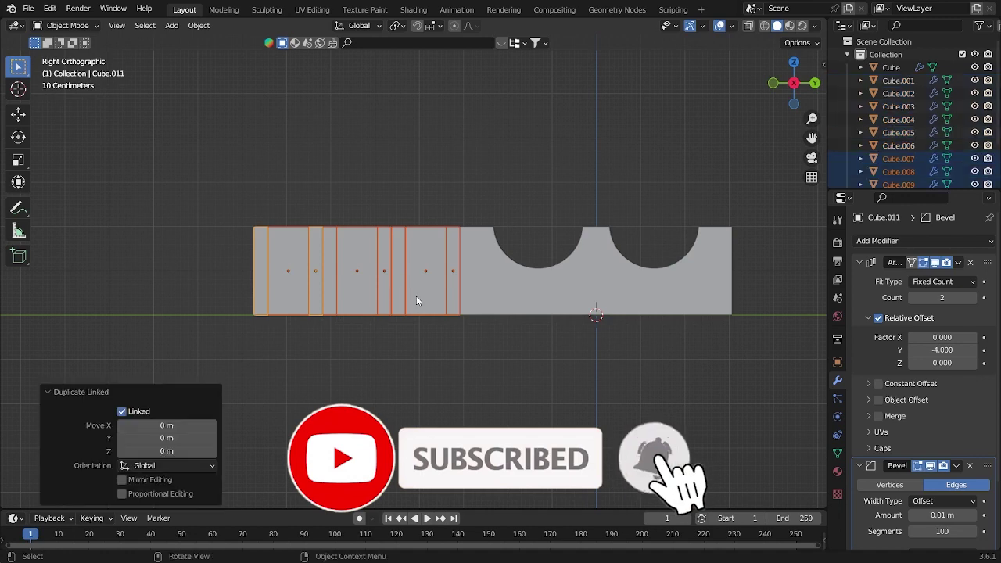
{"action": "key", "text": "g"}
{"action": "key", "text": "y"}
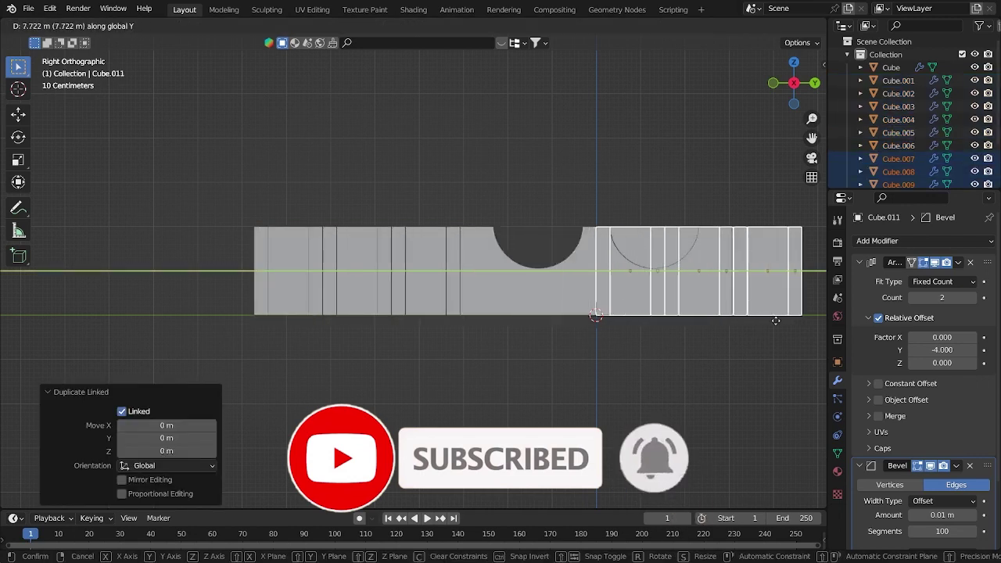
{"action": "left_click", "coordinate": [48, 322]}
{"action": "scroll", "coordinate": [310, 367], "scroll_direction": "down", "scroll_amount": 3}
{"action": "scroll", "coordinate": [725, 452], "scroll_direction": "up", "scroll_amount": 5}
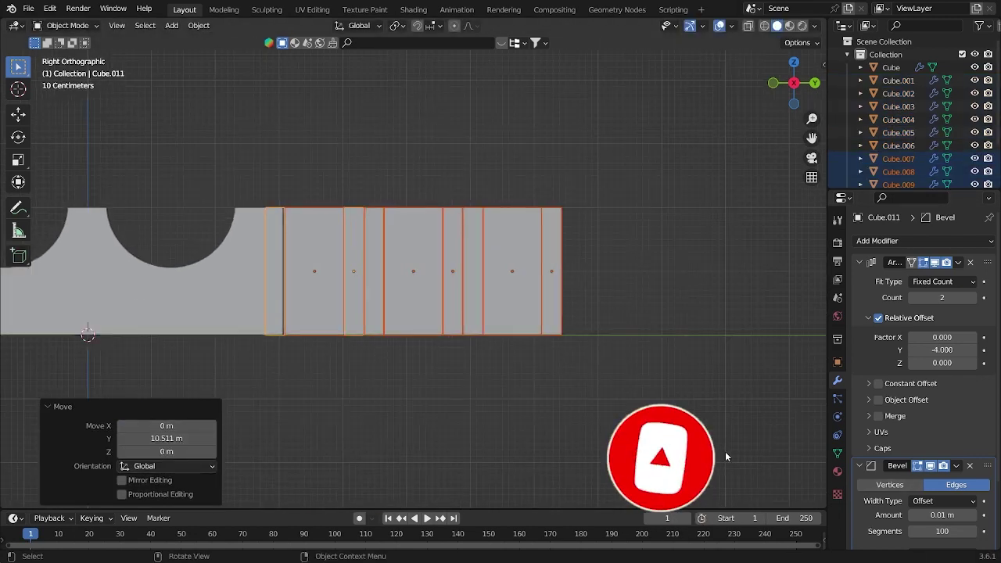
- Nudge the duplicated bar groups along Y until they sit flush against the block's side, and save the file
{"action": "key", "text": "g"}
{"action": "key", "text": "y"}
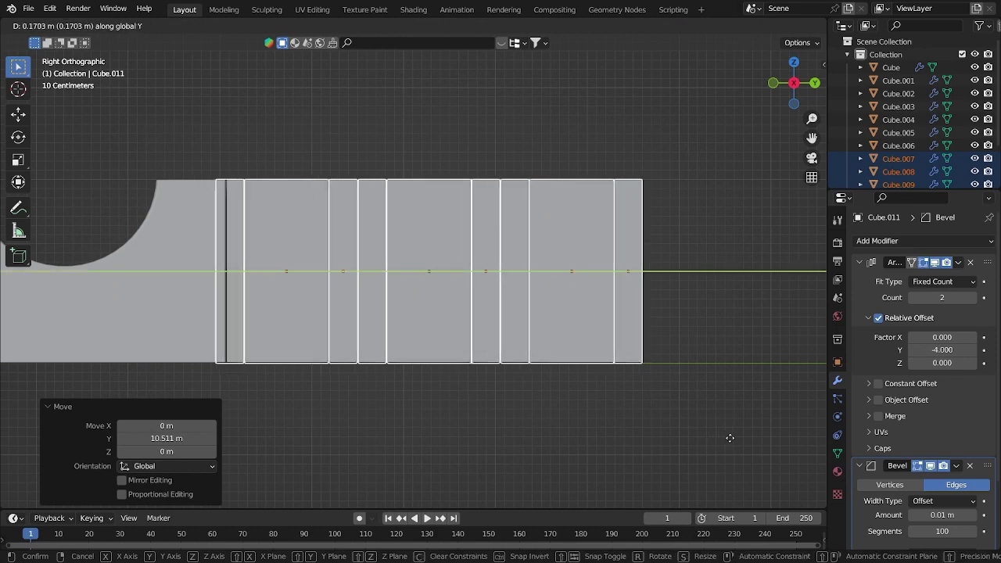
{"action": "left_click", "coordinate": [699, 456]}
{"action": "left_click", "coordinate": [698, 456]}
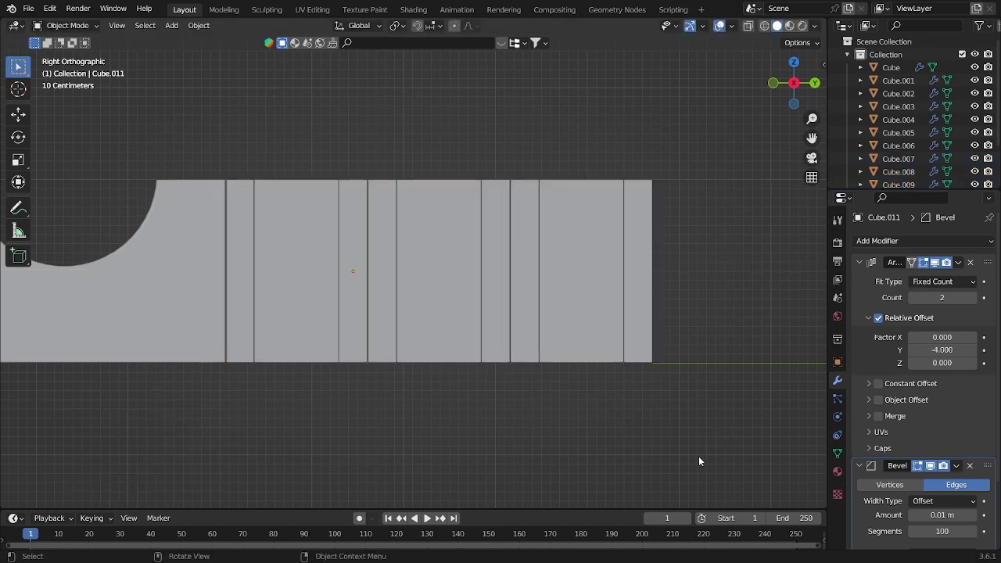
{"action": "key", "text": "ctrl+s"}
- Add a plane at the origin beneath the block and scale it by 9
{"action": "key", "text": "KP_7"}
{"action": "scroll", "coordinate": [459, 286], "scroll_direction": "down", "scroll_amount": 4}
{"action": "key", "text": "a"}
{"action": "key", "text": "KP_Decimal"}
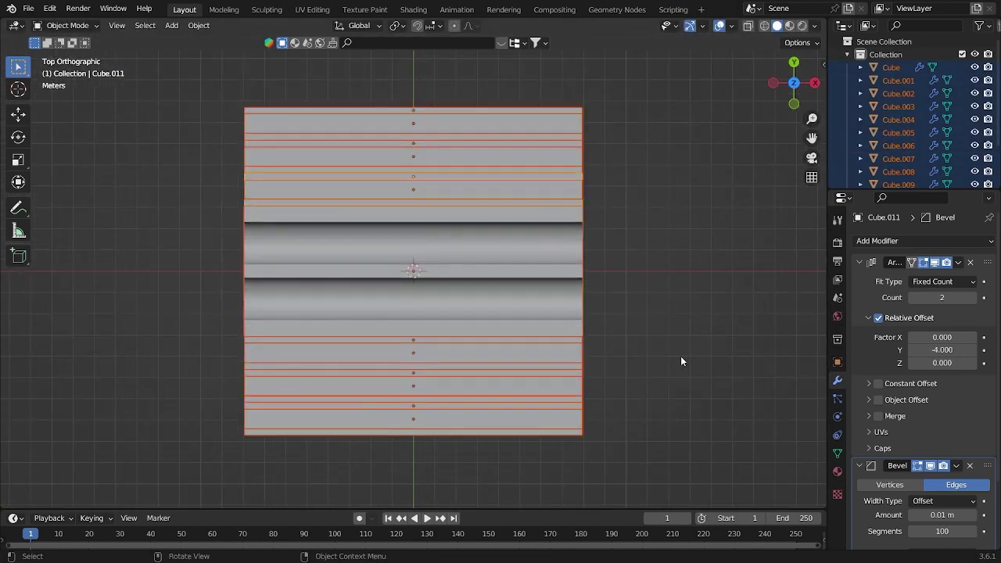
{"action": "left_click", "coordinate": [678, 365]}
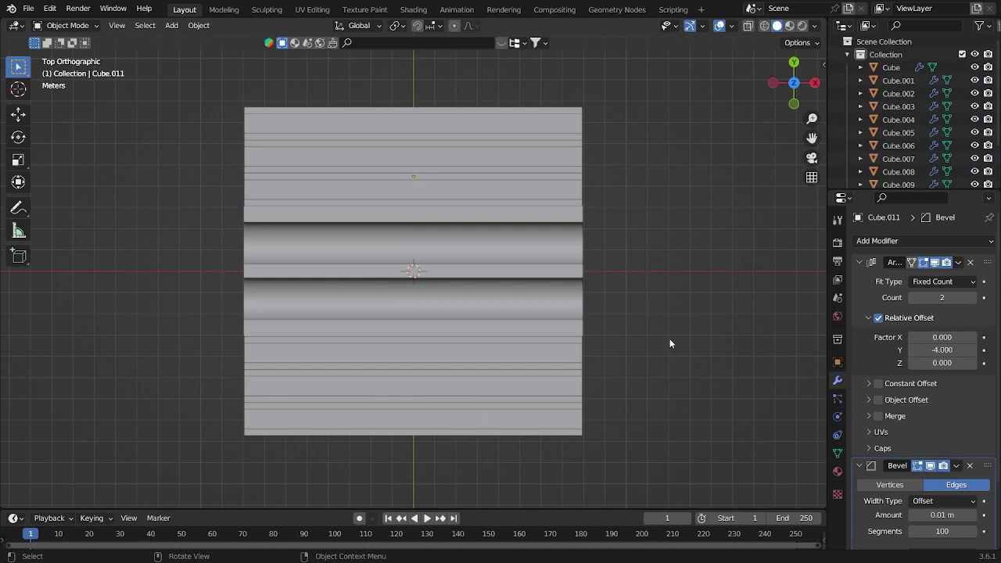
{"action": "key", "text": "shift+a"}
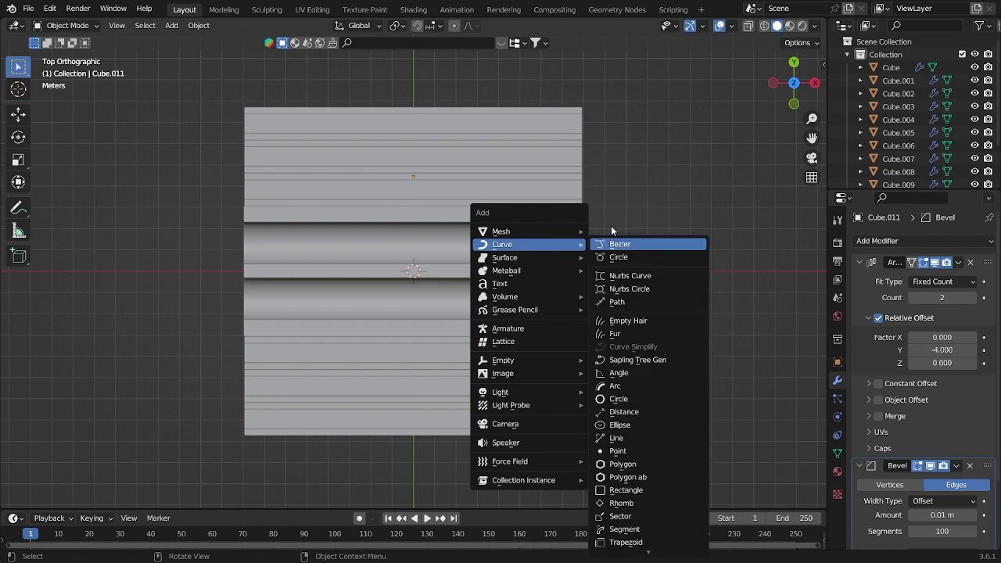
{"action": "mouse_move", "coordinate": [537, 233]}
{"action": "left_click", "coordinate": [625, 231]}
{"action": "type", "text": "s"}
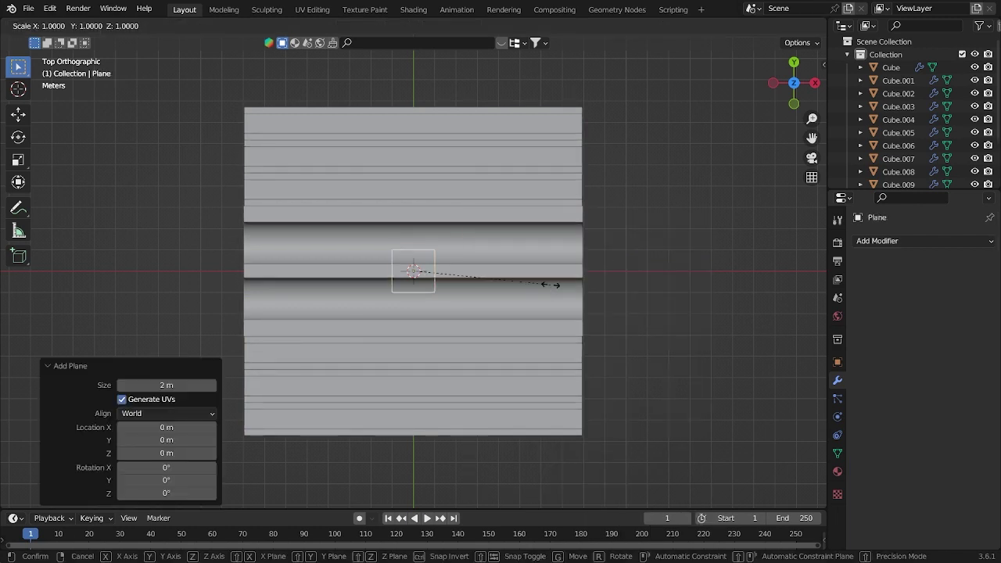
{"action": "type", "text": "9"}
{"action": "key", "text": "Return"}
- Enlarge the floor plane further by factors of about 1.68 and 1.12 so it extends well beyond the block
{"action": "key", "text": "s"}
{"action": "left_click", "coordinate": [641, 297]}
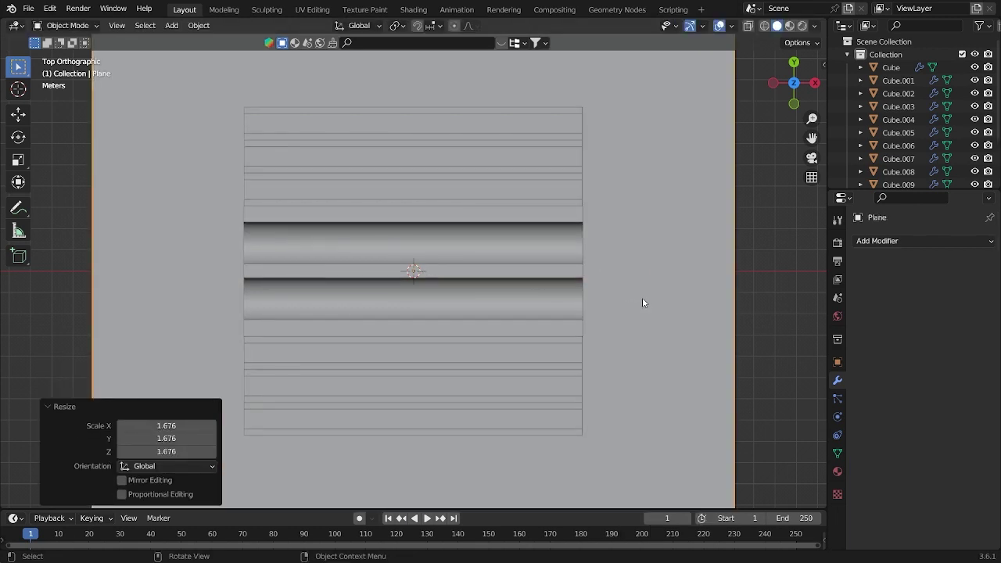
{"action": "scroll", "coordinate": [639, 296], "scroll_direction": "down", "scroll_amount": 3}
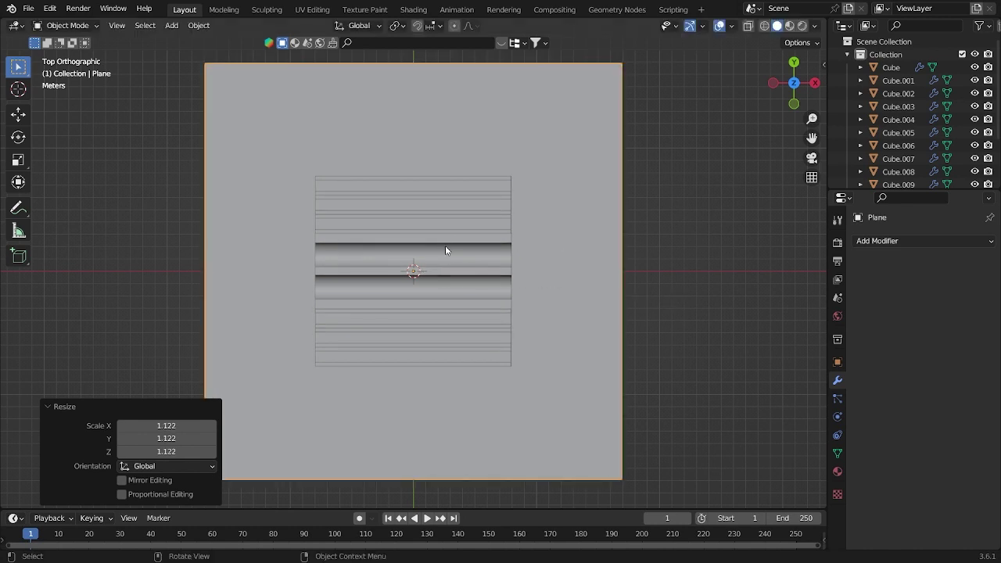
{"action": "key", "text": "s"}
{"action": "key", "text": "Escape"}
- Make a linked duplicate of the floor plane in place and rotate it 90° about Y to stand upright
{"action": "middle_click_drag", "start_coordinate": [728, 358], "coordinate": [593, 287]}
{"action": "left_click", "coordinate": [591, 336]}
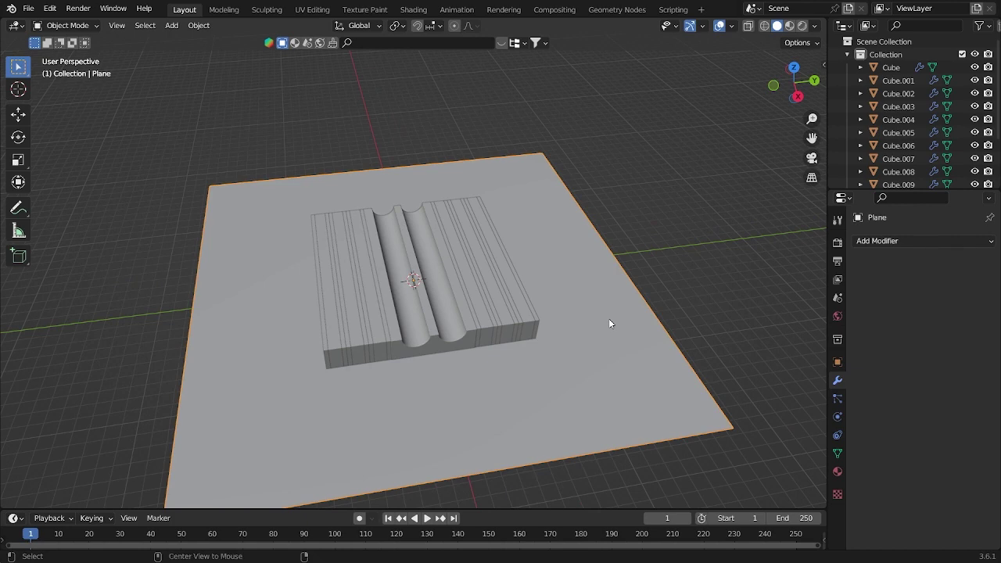
{"action": "key", "text": "alt+d"}
{"action": "key", "text": "Escape"}
{"action": "type", "text": "ry9"}
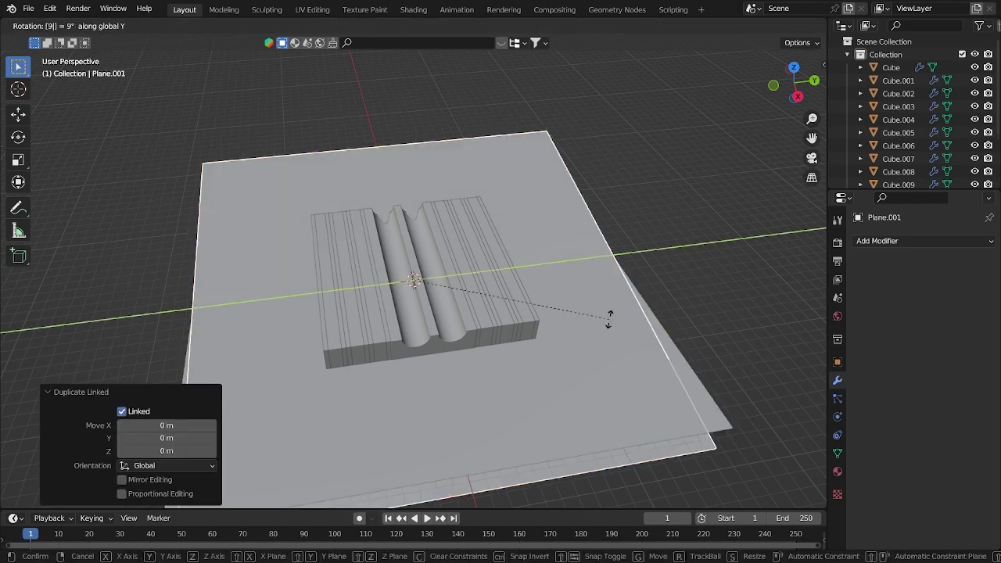
{"action": "type", "text": "0"}
{"action": "key", "text": "Return"}
- Move the upright plane about -17.38 m along X to the floor's edge as a side wall
{"action": "key", "text": "KP_7"}
{"action": "key", "text": "g"}
{"action": "key", "text": "x"}
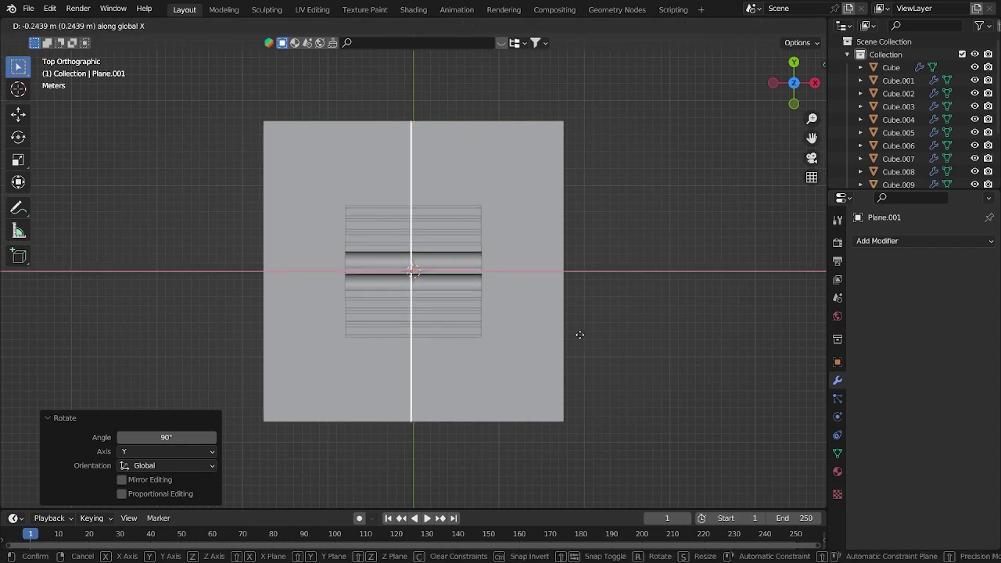
{"action": "left_click", "coordinate": [441, 333]}
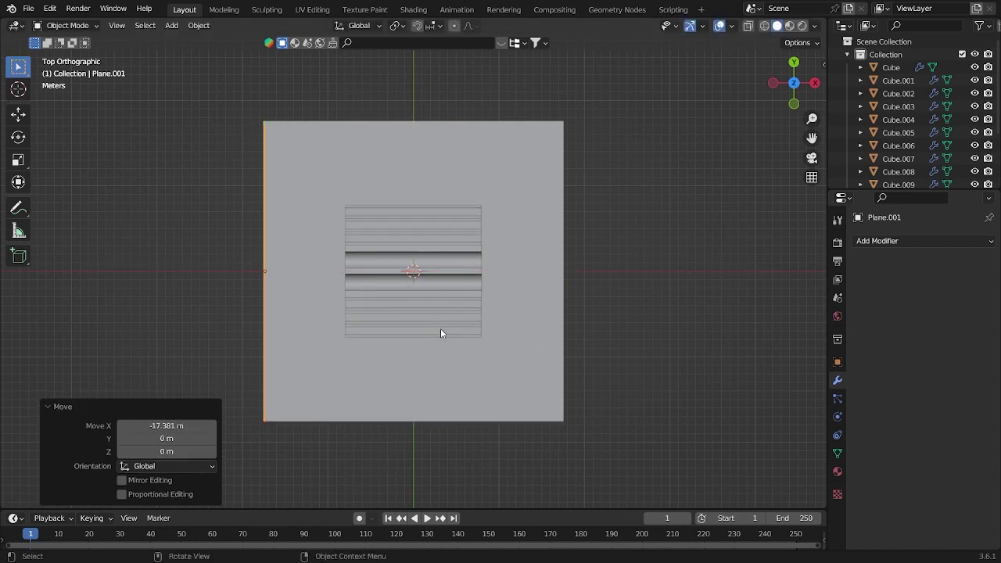
- Make a linked duplicate of the side wall and rotate it 90° about X, Y and Z so it runs along X
{"action": "key", "text": "alt+d"}
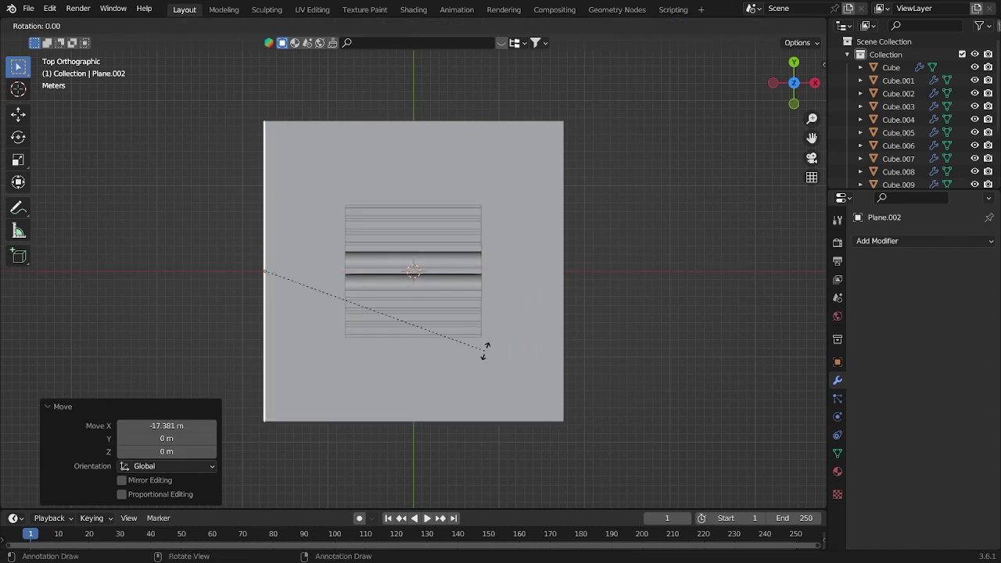
{"action": "key", "text": "x"}
{"action": "key", "text": "Return"}
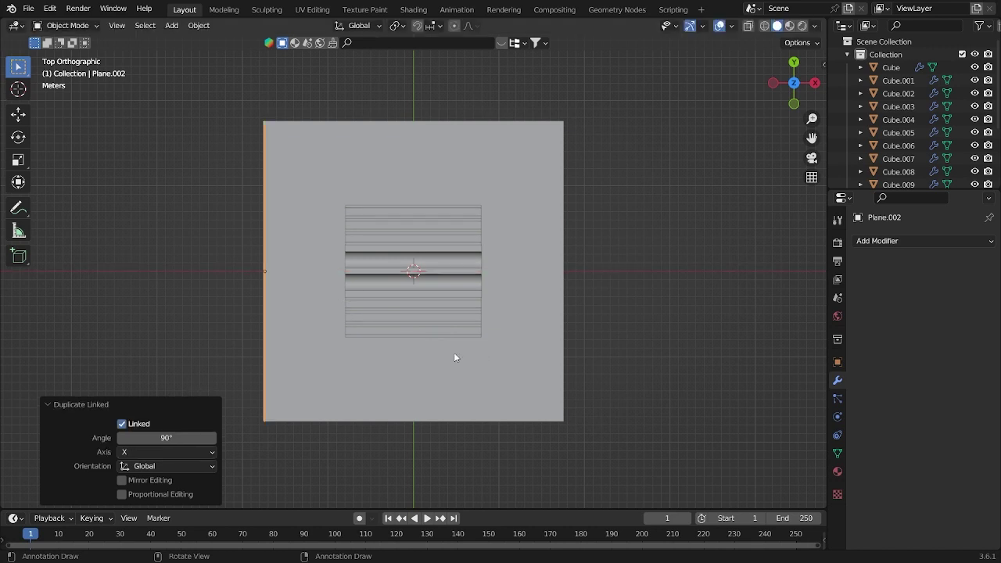
{"action": "type", "text": "ry90"}
{"action": "key", "text": "Return"}
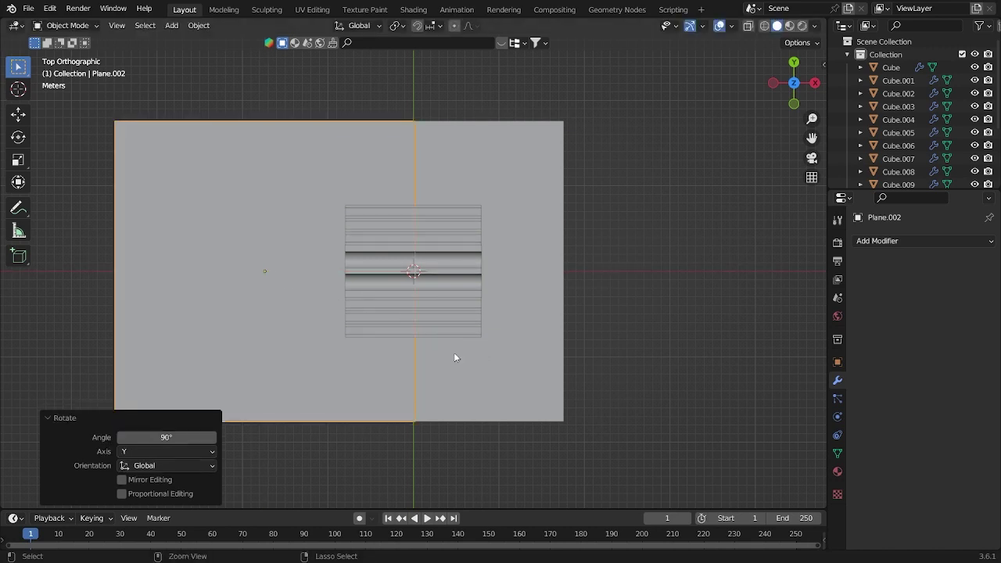
{"action": "type", "text": "rz90"}
{"action": "key", "text": "Return"}
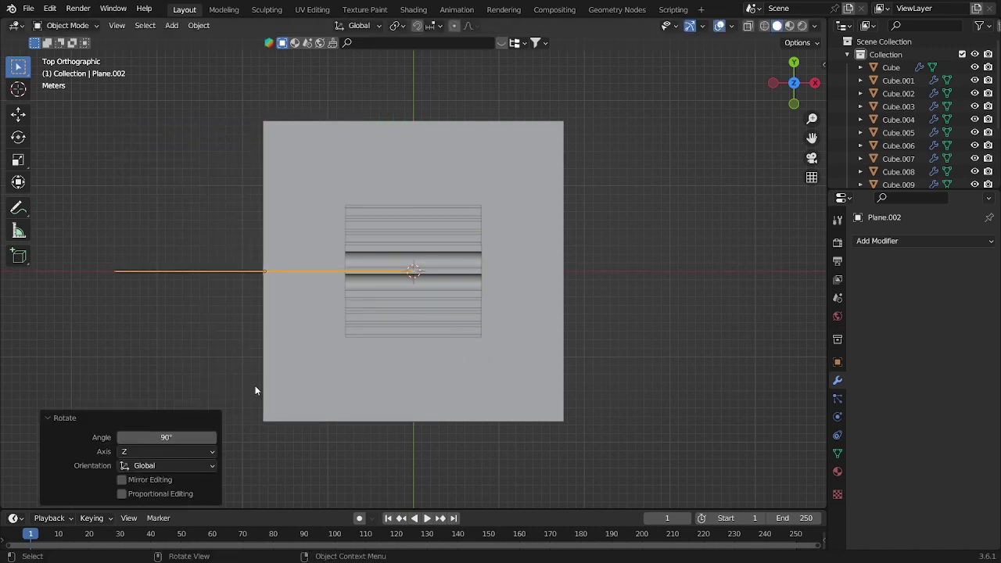
- Move the new wall to the floor's far Y edge as a back wall, and save the file
{"action": "key", "text": "g"}
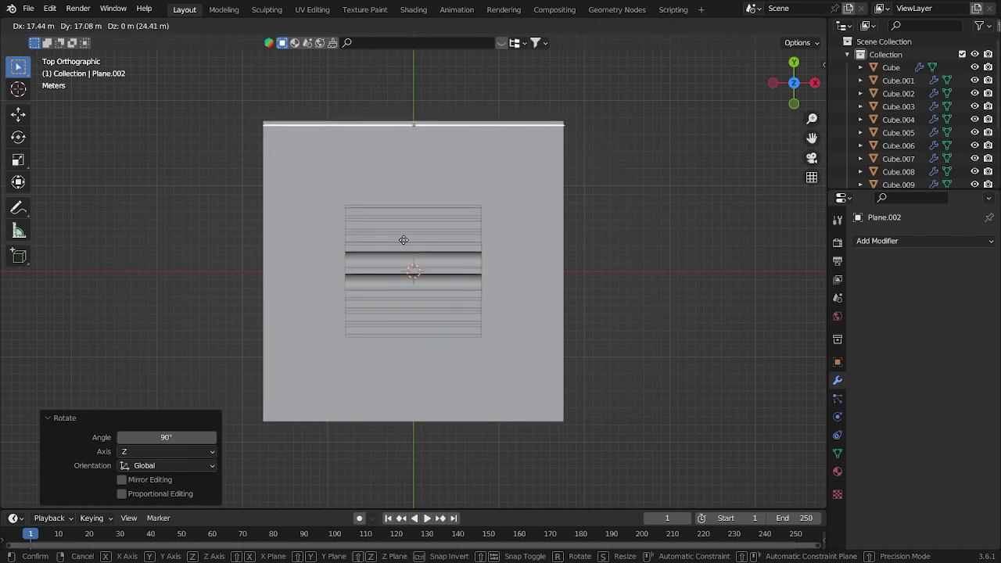
{"action": "left_click", "coordinate": [404, 240]}
{"action": "left_click", "coordinate": [565, 290]}
{"action": "key", "text": "KP_1"}
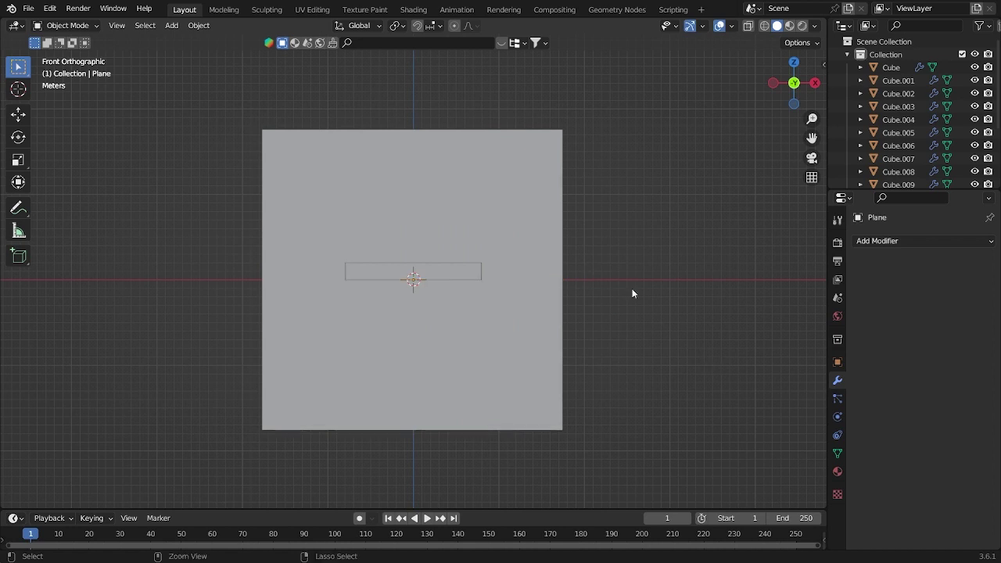
{"action": "key", "text": "ctrl+s"}
- Examine the floor and the two wall planes around the block from several angles
{"action": "middle_click_drag", "start_coordinate": [621, 259], "coordinate": [528, 308]}
{"action": "scroll", "coordinate": [554, 270], "scroll_direction": "up", "scroll_amount": 3}
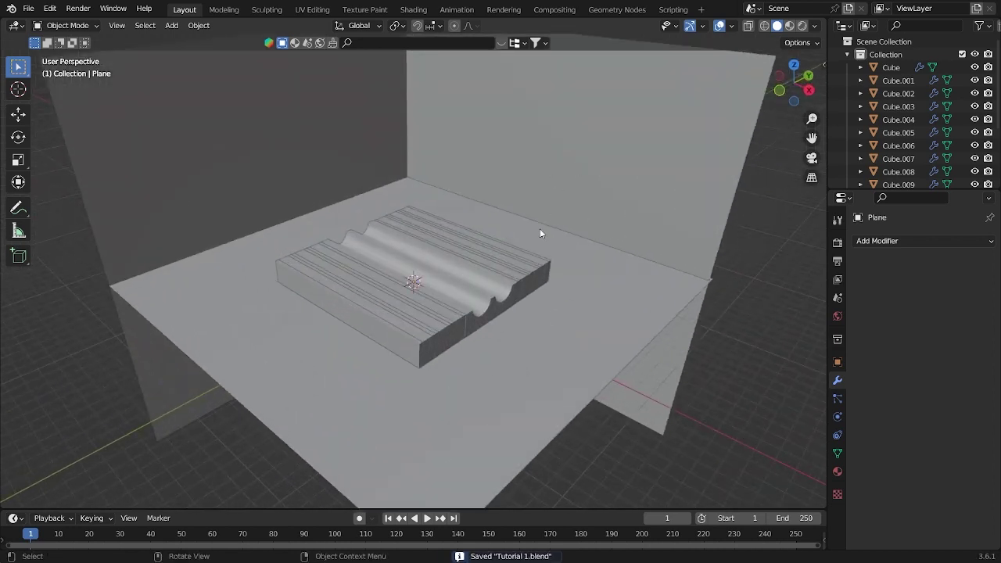
{"action": "middle_click_drag", "start_coordinate": [539, 232], "coordinate": [557, 232]}
{"action": "left_click", "coordinate": [280, 143]}
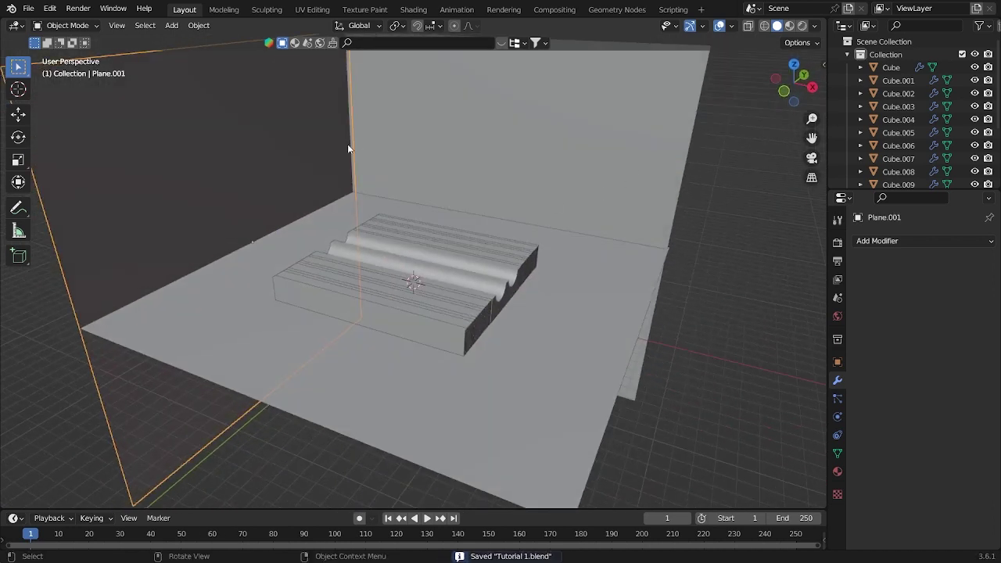
{"action": "middle_click_drag", "start_coordinate": [349, 148], "coordinate": [604, 276]}
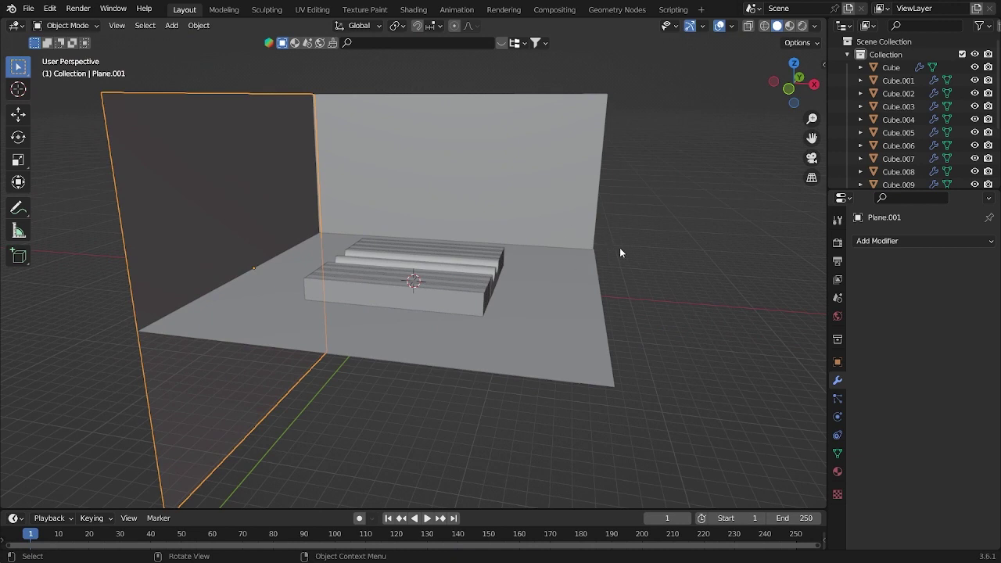
{"action": "key", "text": "grave"}
{"action": "left_click", "coordinate": [513, 142]}
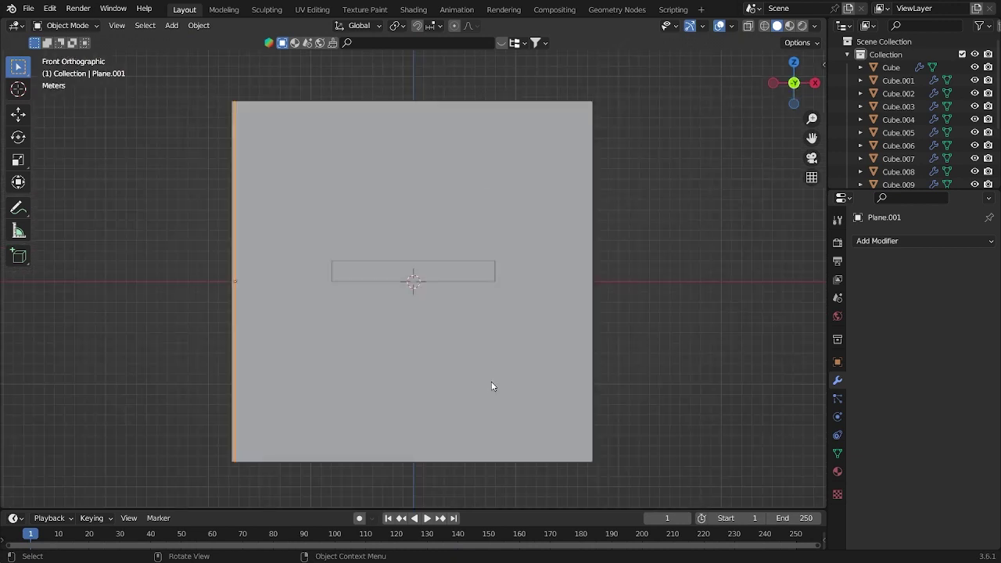
{"action": "key", "text": "shift+a"}
{"action": "middle_click_drag", "start_coordinate": [675, 192], "coordinate": [666, 194]}
- Set the render engine to Cycles with GPU Compute as the device
{"action": "left_click", "coordinate": [838, 243]}
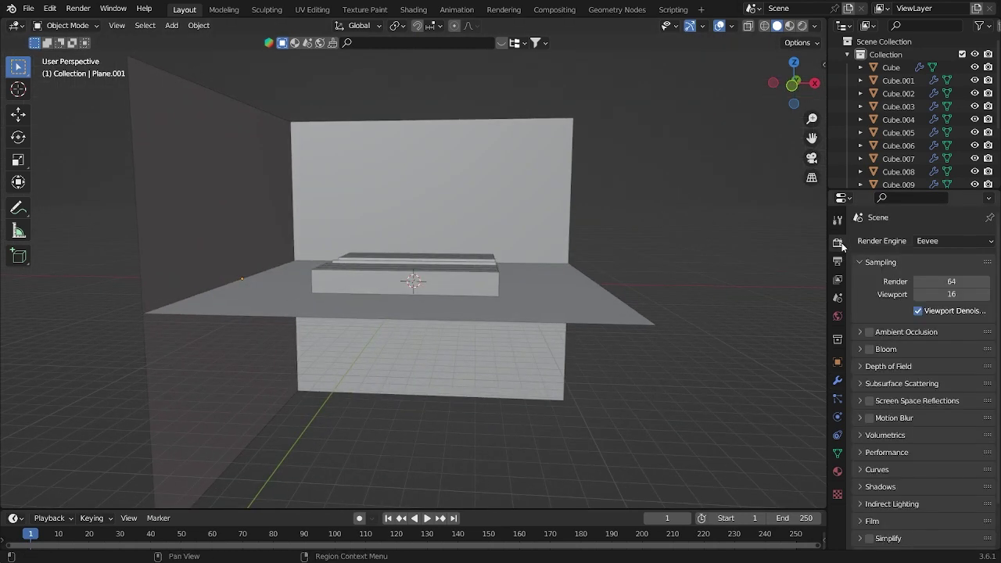
{"action": "left_click", "coordinate": [939, 241]}
{"action": "left_click", "coordinate": [930, 284]}
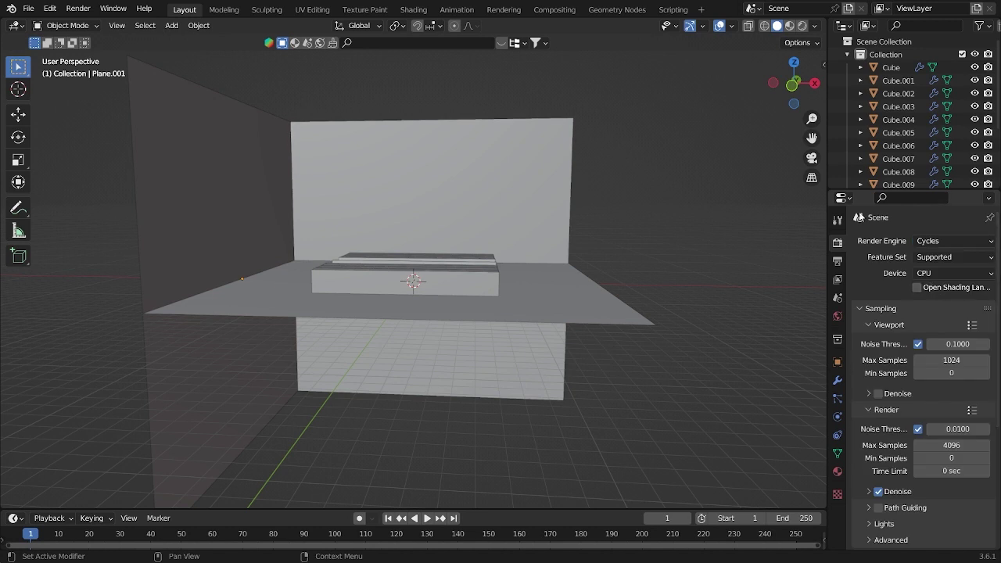
{"action": "left_click", "coordinate": [928, 275]}
{"action": "left_click", "coordinate": [935, 302]}
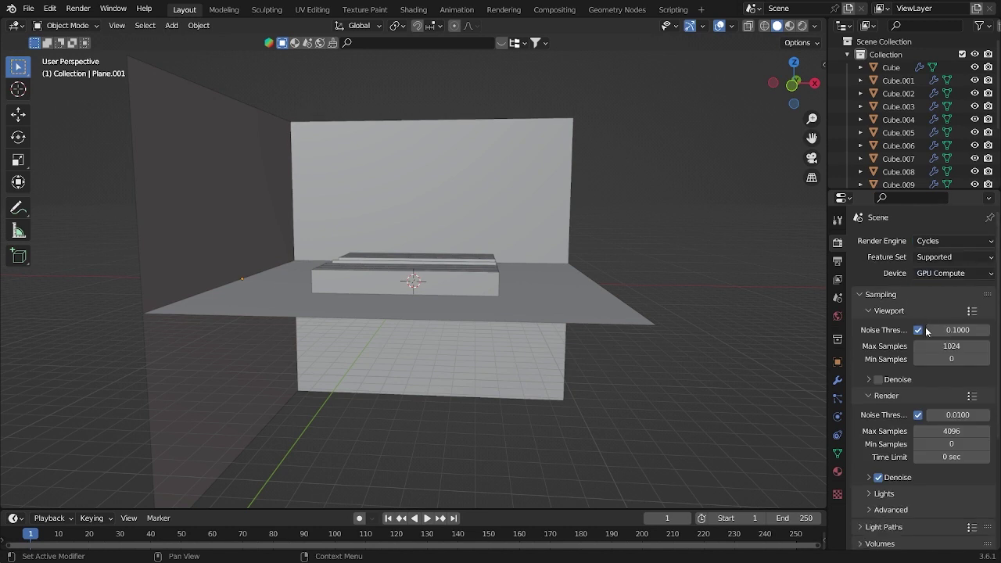
- Set the maximum samples to 10 for the viewport and 200 for the render
{"action": "left_click", "coordinate": [945, 354]}
{"action": "key", "text": "Return"}
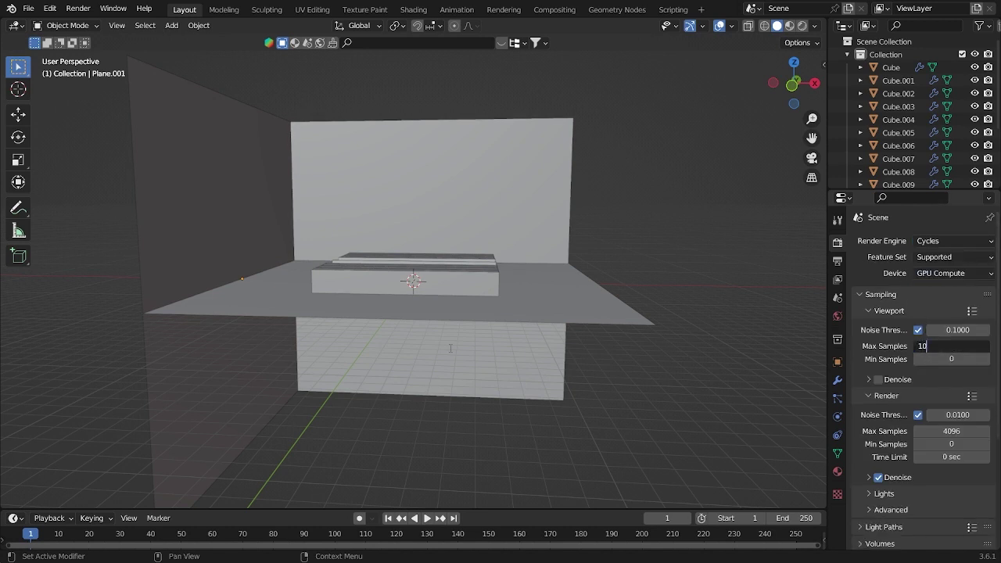
{"action": "type", "text": "10"}
{"action": "key", "text": "Return"}
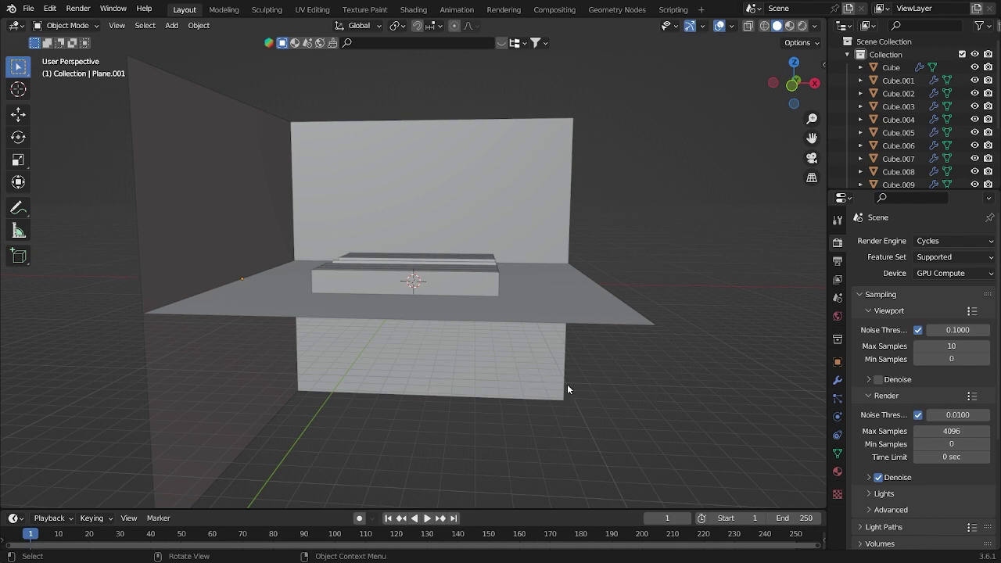
{"action": "left_click", "coordinate": [954, 431]}
{"action": "type", "text": "200"}
{"action": "key", "text": "Return"}
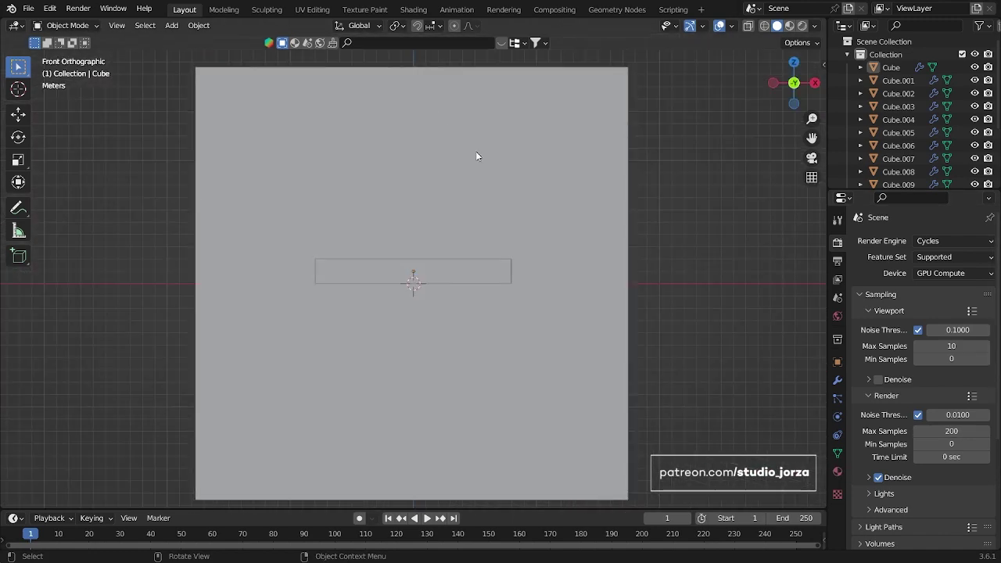
- Add a camera at the origin facing the back wall and look through it
{"action": "key", "text": "shift+a"}
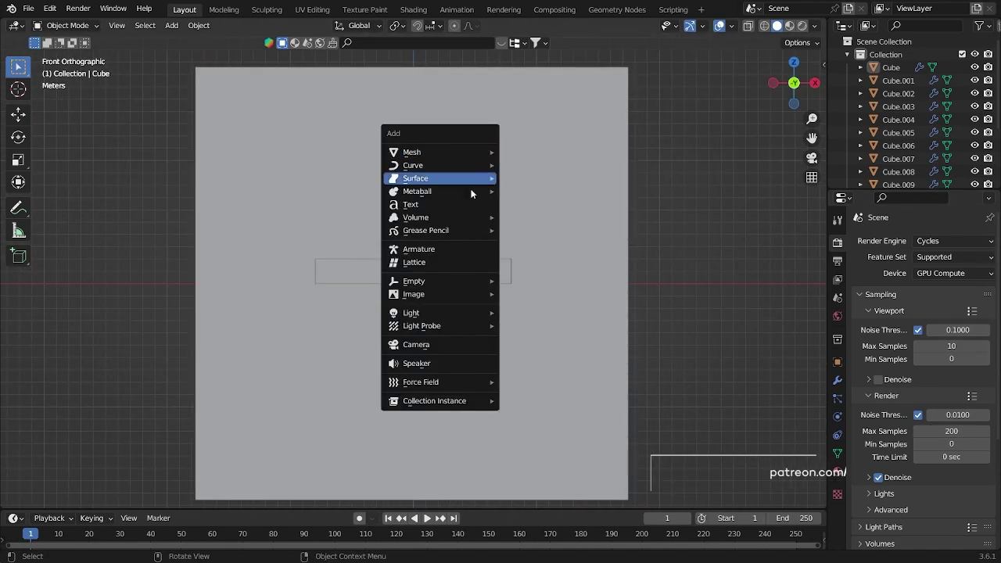
{"action": "left_click", "coordinate": [439, 346]}
{"action": "middle_click_drag", "start_coordinate": [439, 347], "coordinate": [537, 275]}
{"action": "key", "text": "grave"}
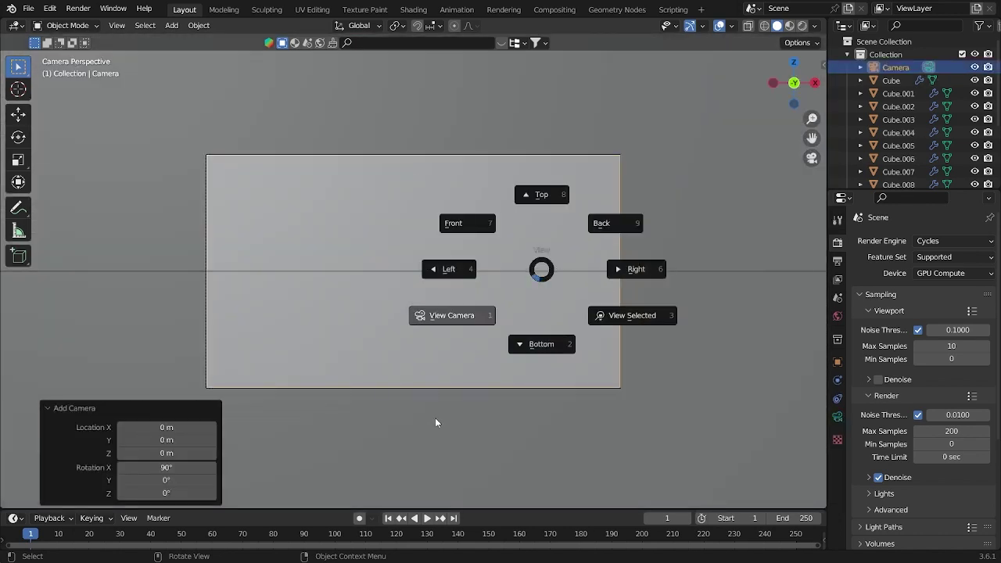
{"action": "key", "text": "KP_5"}
{"action": "key", "text": "KP_0"}
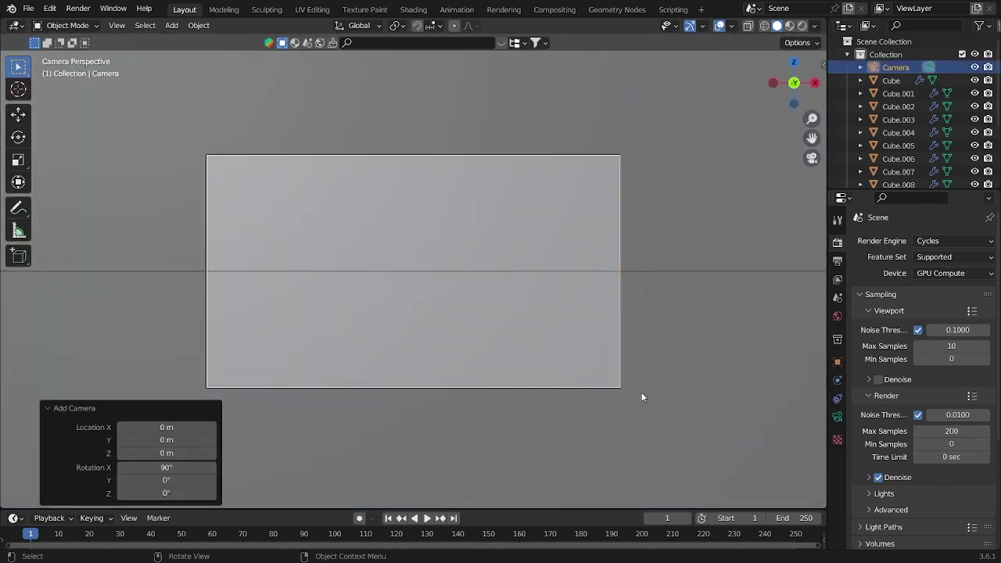
- Lock the camera to the view and orbit it toward the corner between the two walls
{"action": "key", "text": "n"}
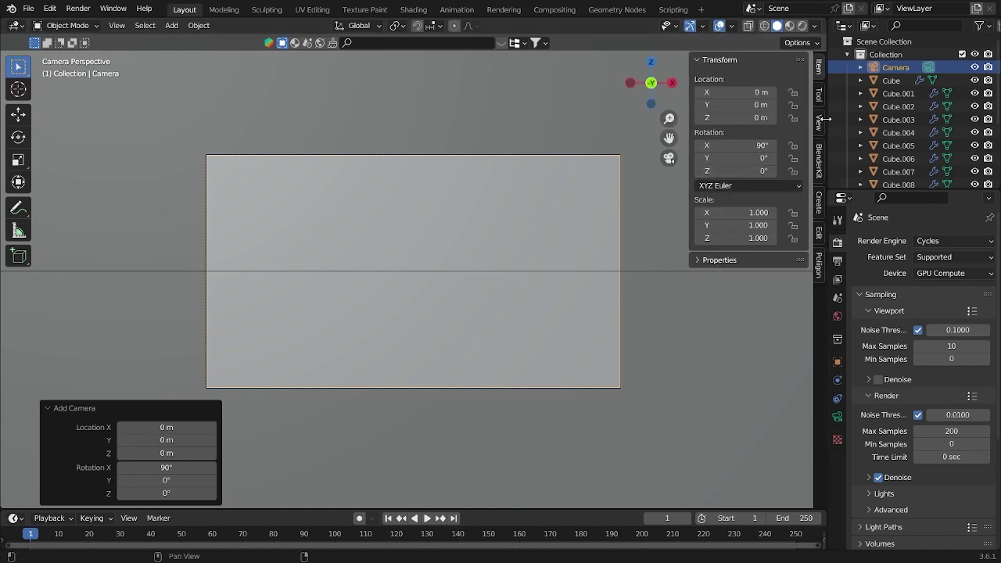
{"action": "left_click", "coordinate": [819, 125]}
{"action": "left_click_drag", "start_coordinate": [689, 205], "coordinate": [655, 206]}
{"action": "left_click", "coordinate": [724, 221]}
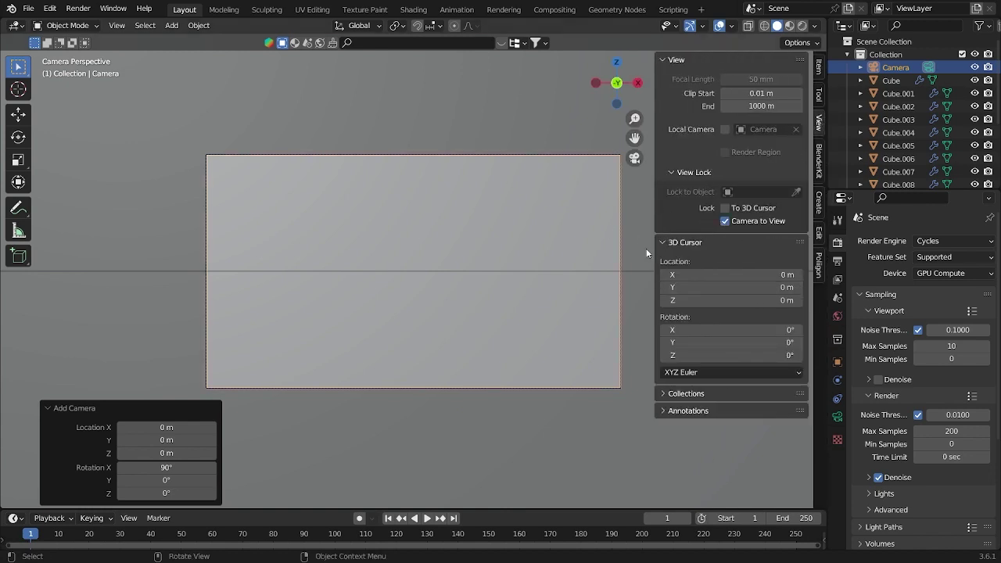
{"action": "middle_click_drag", "start_coordinate": [532, 219], "coordinate": [479, 257]}
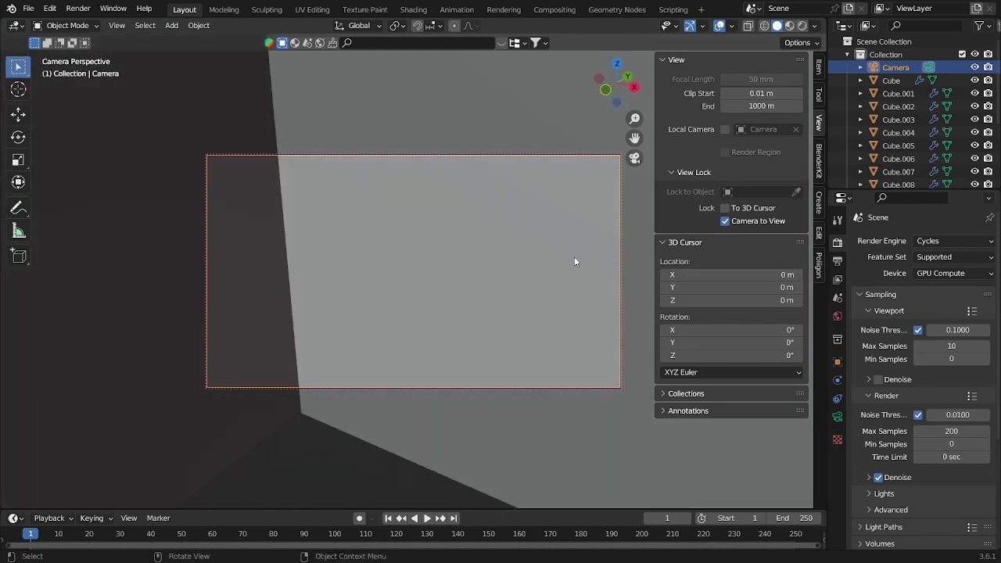
{"action": "key", "text": "n"}
{"action": "key", "text": "KP_0"}
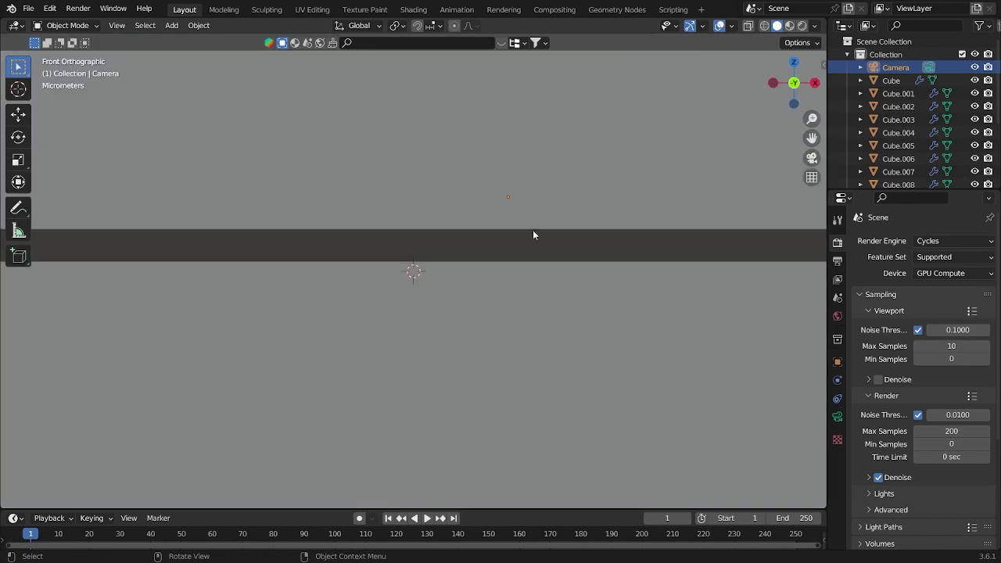
- Raise the camera about 3.6 m along Z and shift it within its own view to bring the grooved block into frame
{"action": "scroll", "coordinate": [628, 297], "scroll_direction": "down", "scroll_amount": 8}
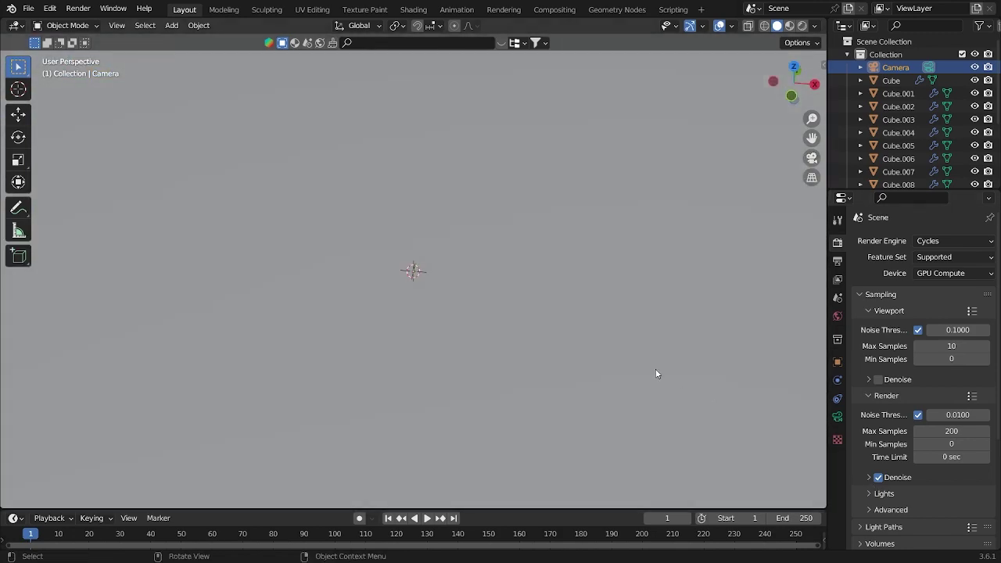
{"action": "key", "text": "KP_1"}
{"action": "key", "text": "g"}
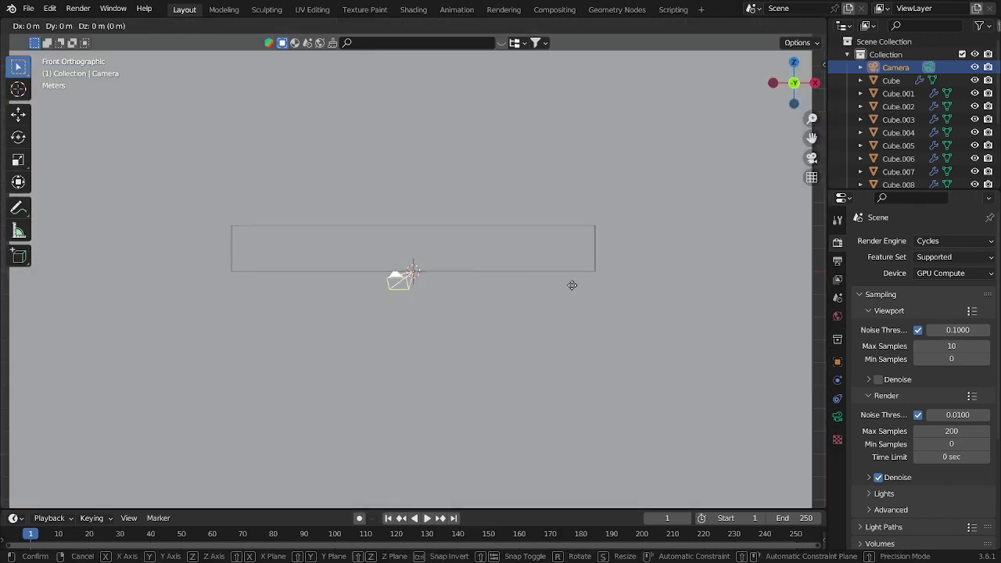
{"action": "key", "text": "z"}
{"action": "left_click", "coordinate": [589, 202]}
{"action": "key", "text": "KP_0"}
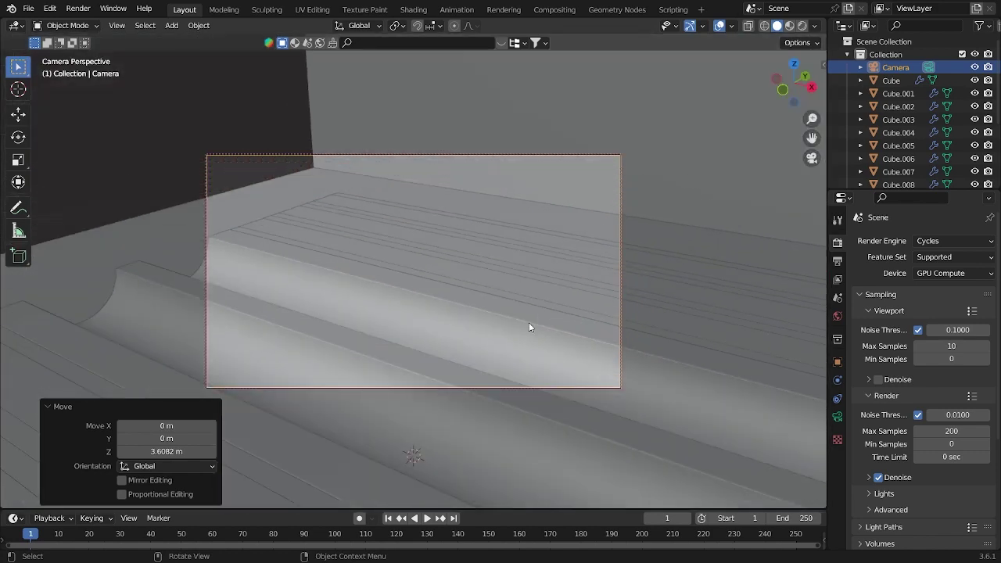
{"action": "key", "text": "g"}
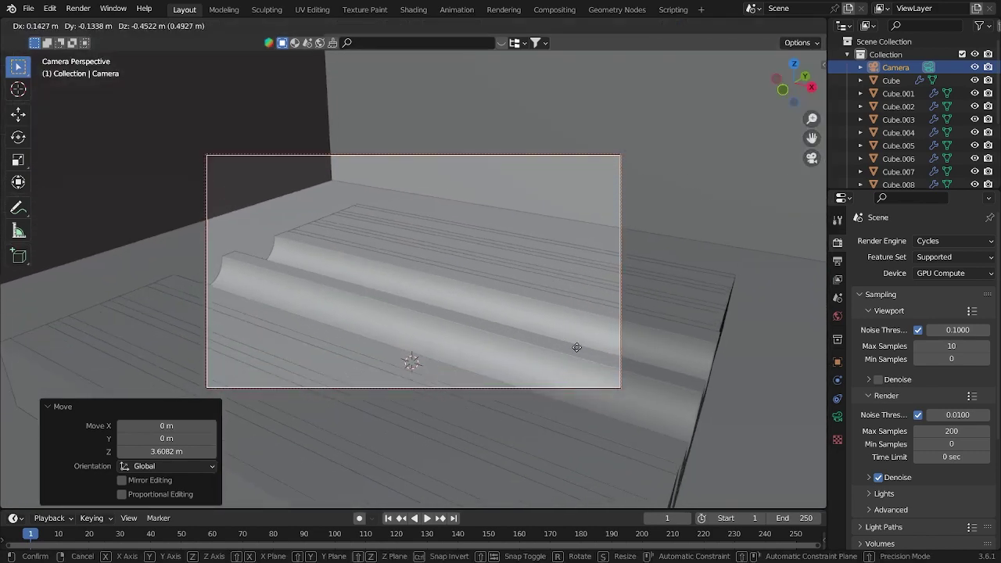
{"action": "left_click", "coordinate": [862, 520]}
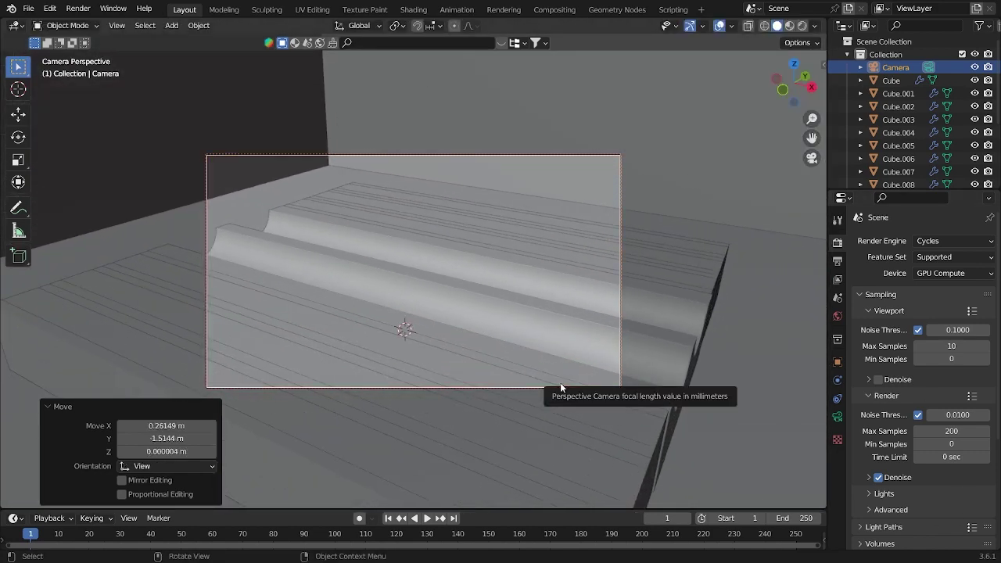
- Change the camera's lens type to Orthographic
{"action": "left_click", "coordinate": [837, 417]}
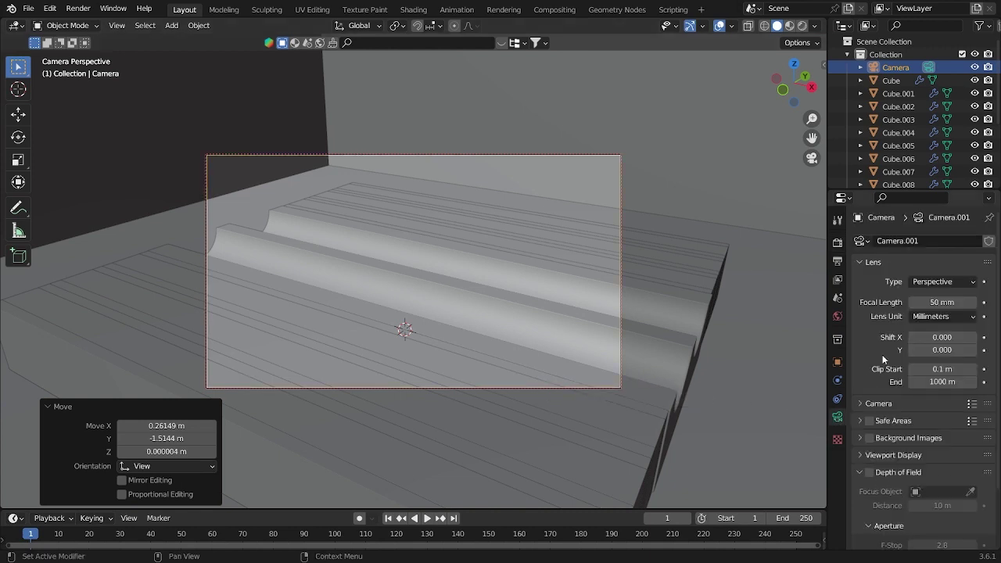
{"action": "left_click", "coordinate": [936, 283]}
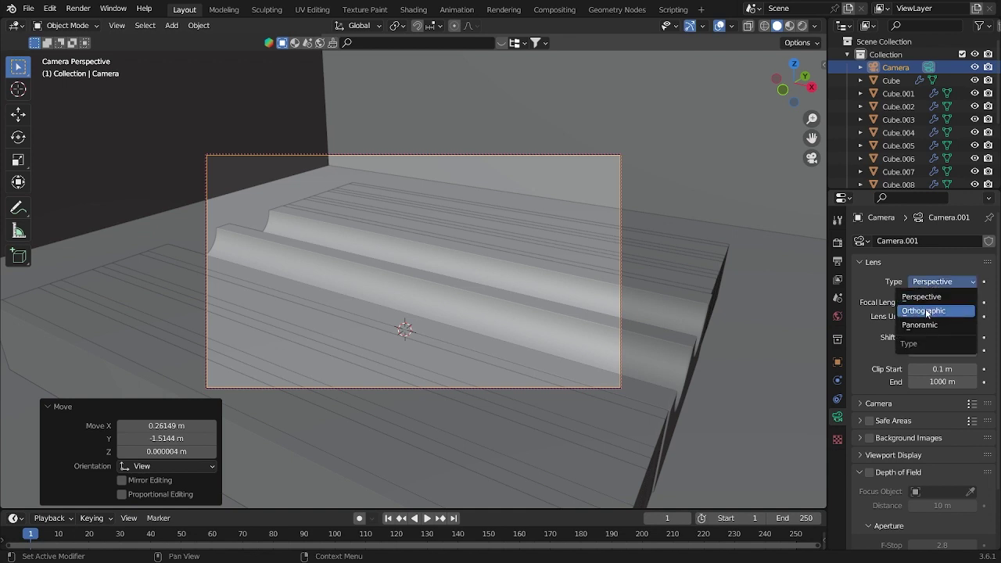
{"action": "left_click", "coordinate": [927, 311]}
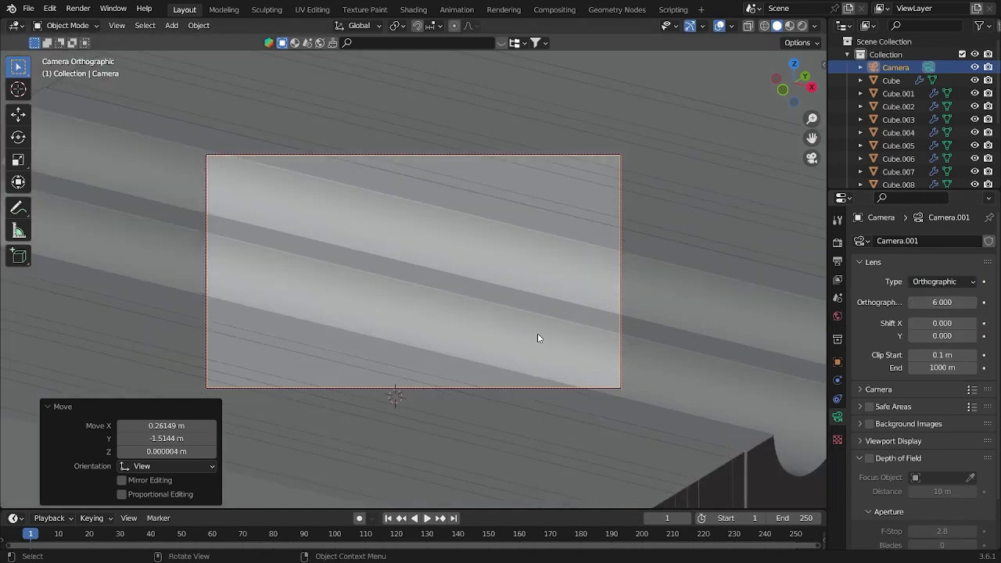
- Set the camera's orthographic scale to about 10.4 and shift the camera in its view to recentre the grooves
{"action": "key", "text": "g"}
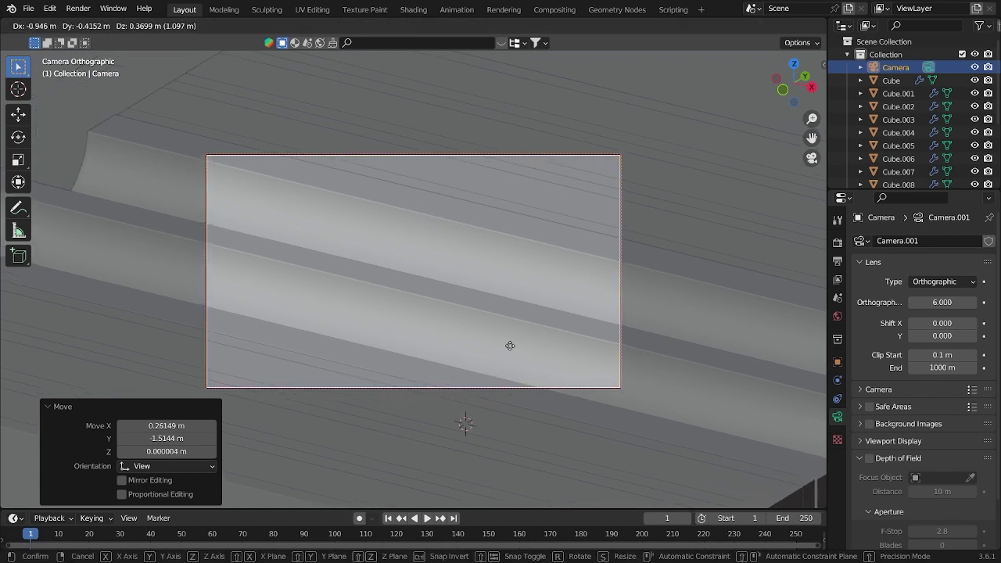
{"action": "left_click", "coordinate": [505, 349]}
{"action": "left_click_drag", "start_coordinate": [957, 302], "coordinate": [982, 302]}
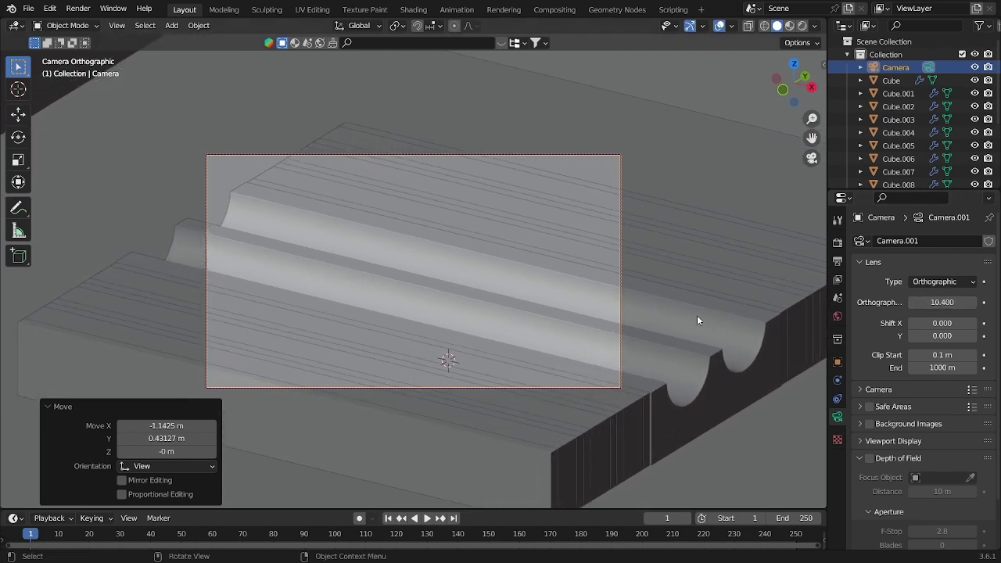
{"action": "key", "text": "g"}
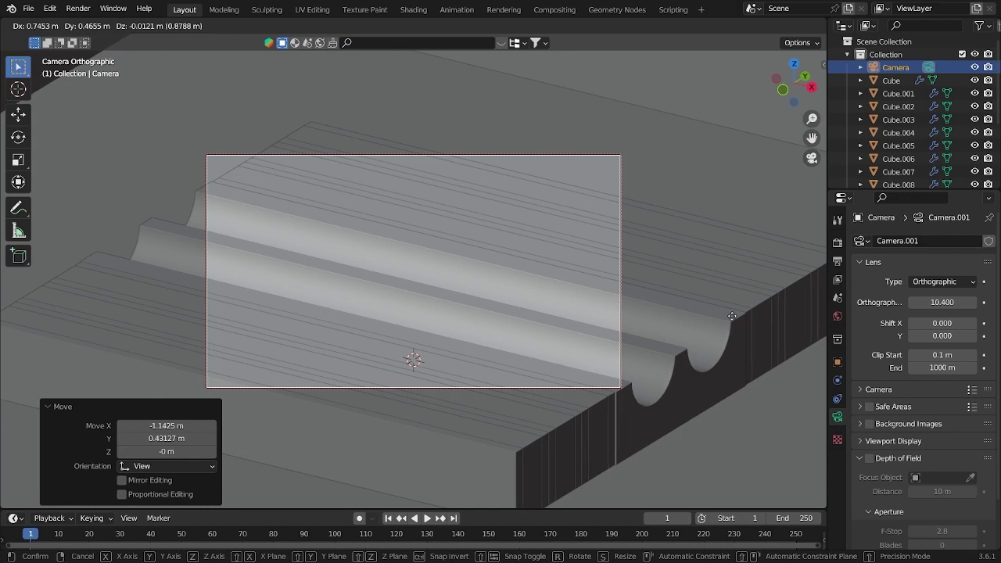
{"action": "left_click", "coordinate": [732, 316]}
- Hide the floor plane while viewing the scene from above
{"action": "key", "text": "grave"}
{"action": "left_click", "coordinate": [680, 258]}
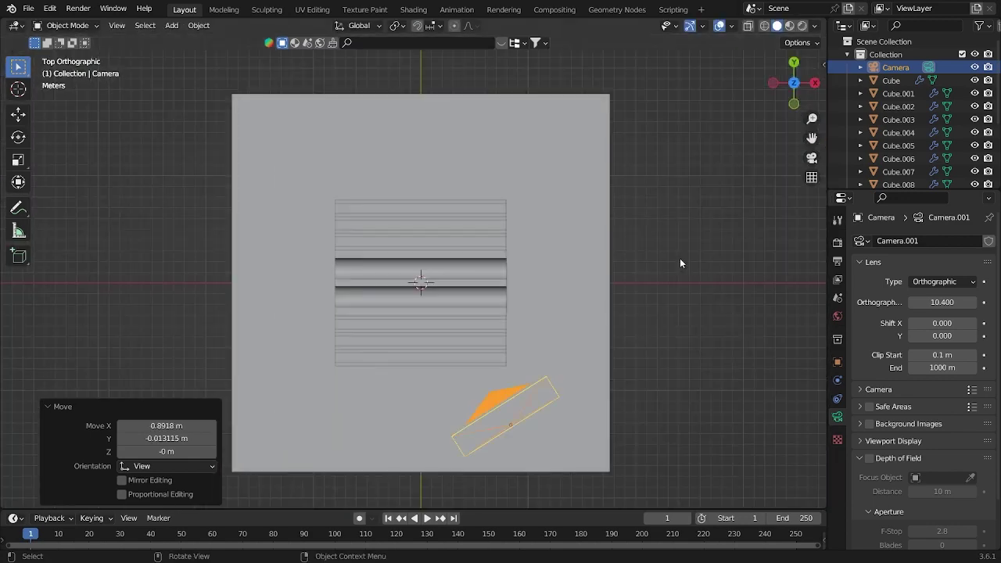
{"action": "left_click", "coordinate": [590, 342]}
{"action": "key", "text": "h"}
- Select the grooved block with all its flanking bars and stretch them along X by about 1.39
{"action": "left_click_drag", "start_coordinate": [446, 186], "coordinate": [461, 259]}
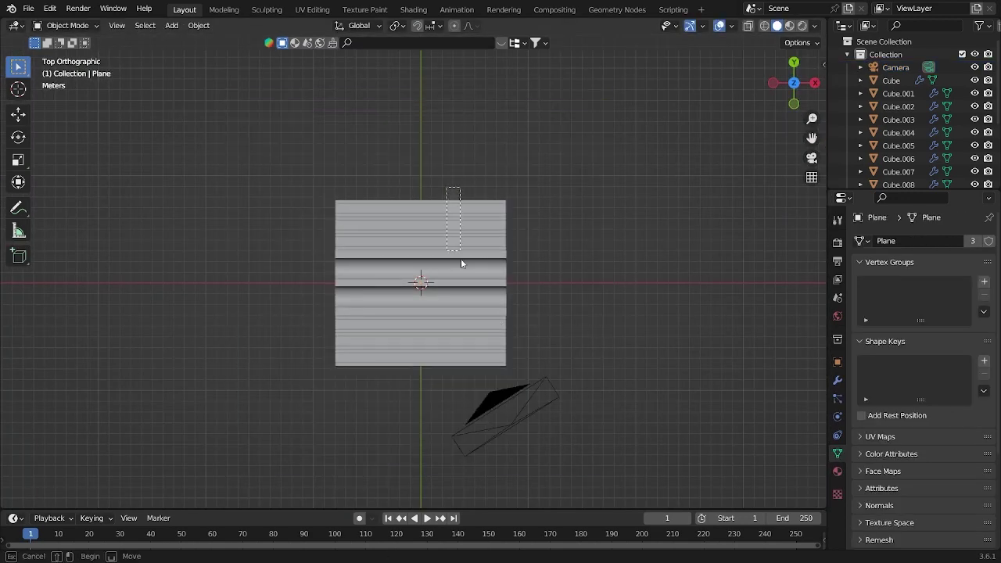
{"action": "left_click_drag", "start_coordinate": [511, 377], "coordinate": [513, 377]}
{"action": "key", "text": "s"}
{"action": "key", "text": "x"}
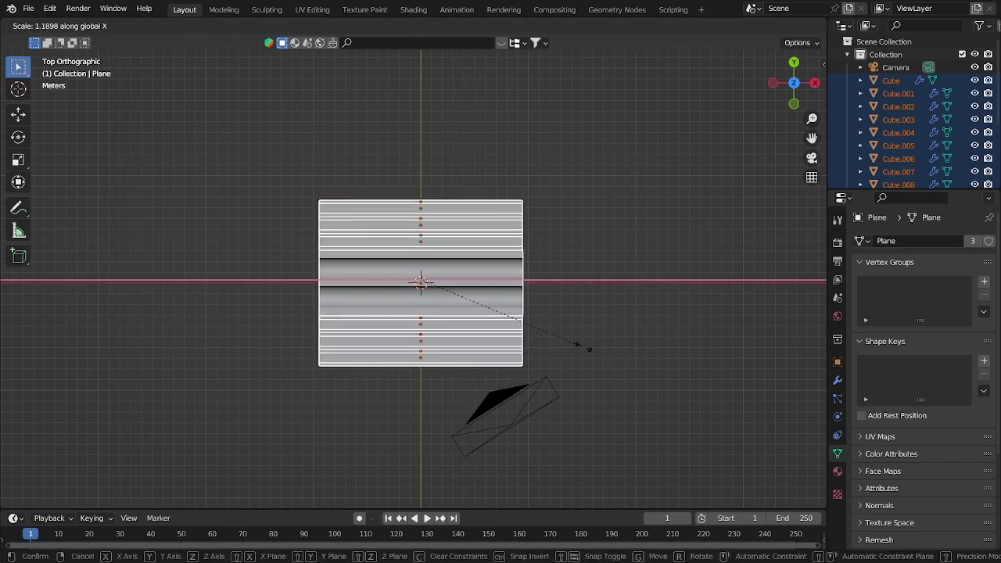
{"action": "left_click", "coordinate": [606, 344]}
{"action": "key", "text": "KP_0"}
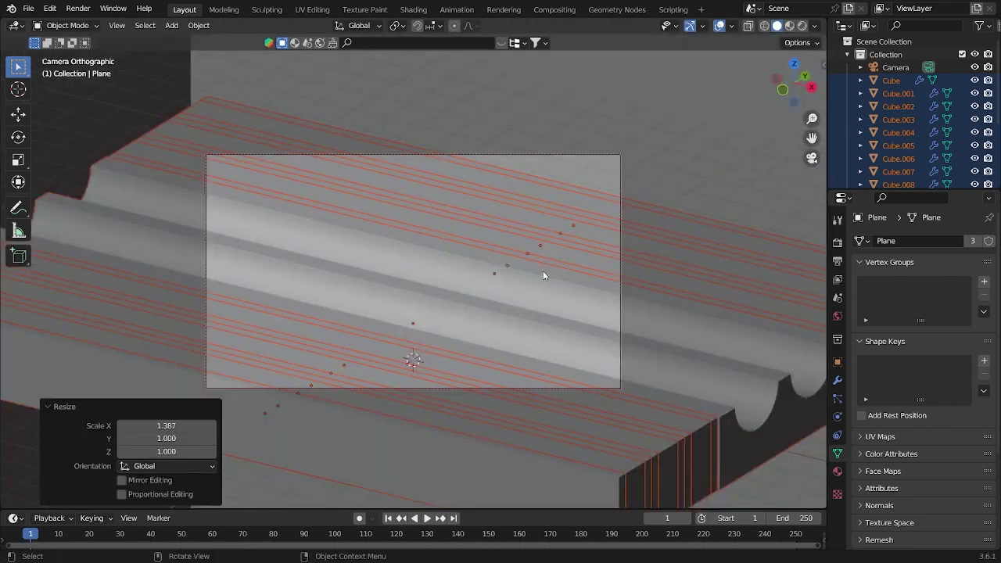
- Shorten the selected block and bars along X by a factor of about 0.86 while looking through the camera
{"action": "key", "text": "s"}
{"action": "key", "text": "x"}
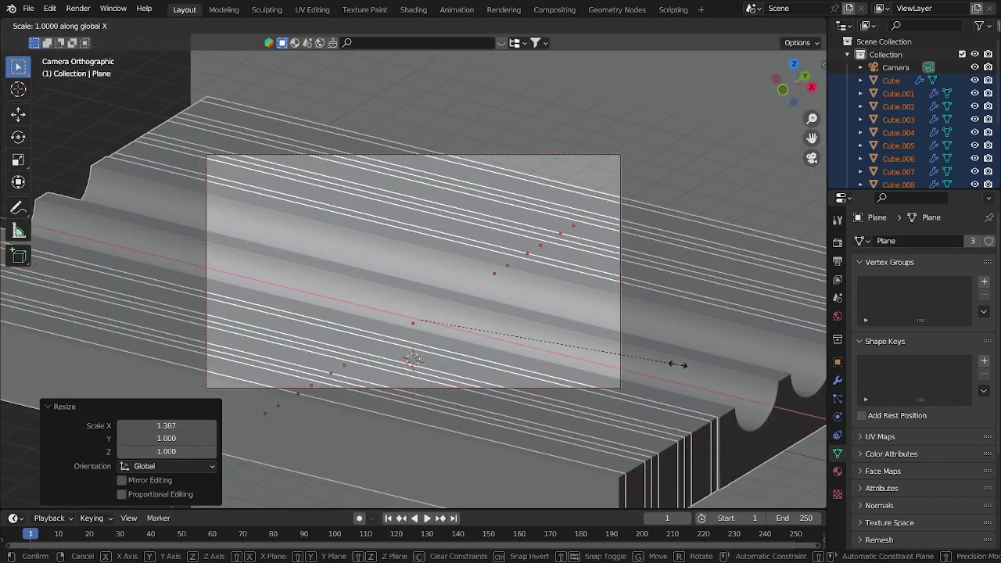
{"action": "left_click", "coordinate": [643, 357]}
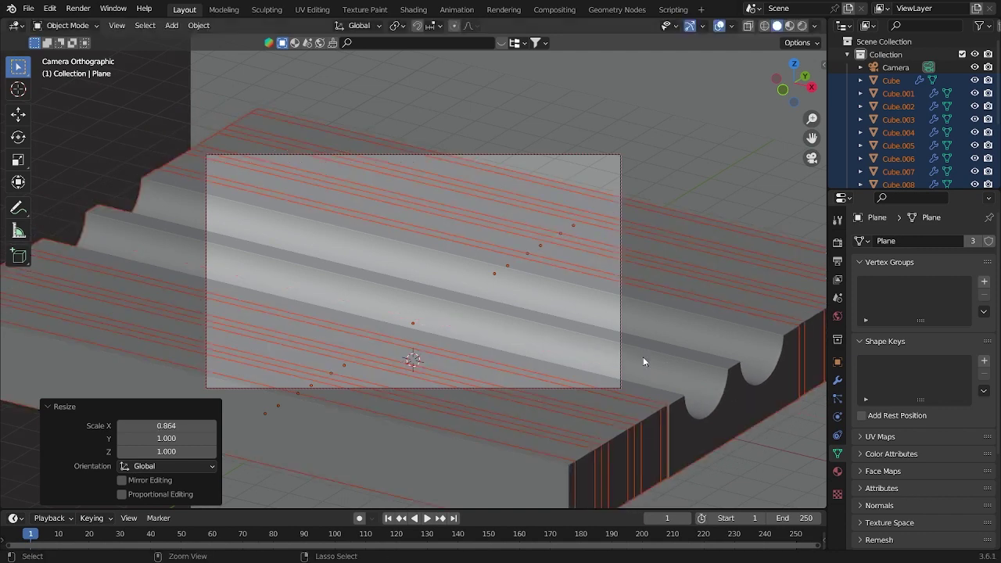
- Save the file and make the hidden floor plane visible again
{"action": "key", "text": "ctrl+s"}
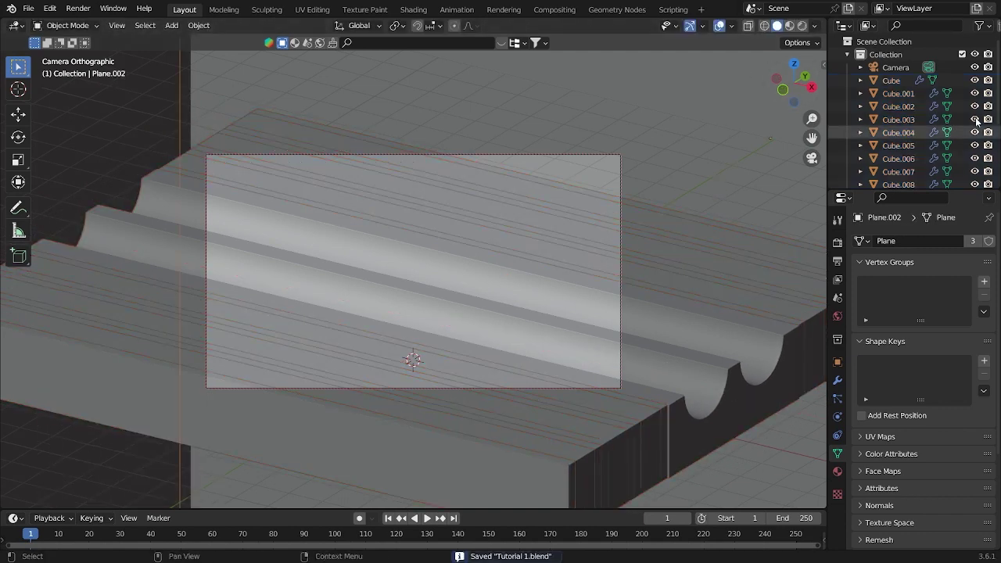
{"action": "scroll", "coordinate": [923, 117], "scroll_direction": "down", "scroll_amount": 5}
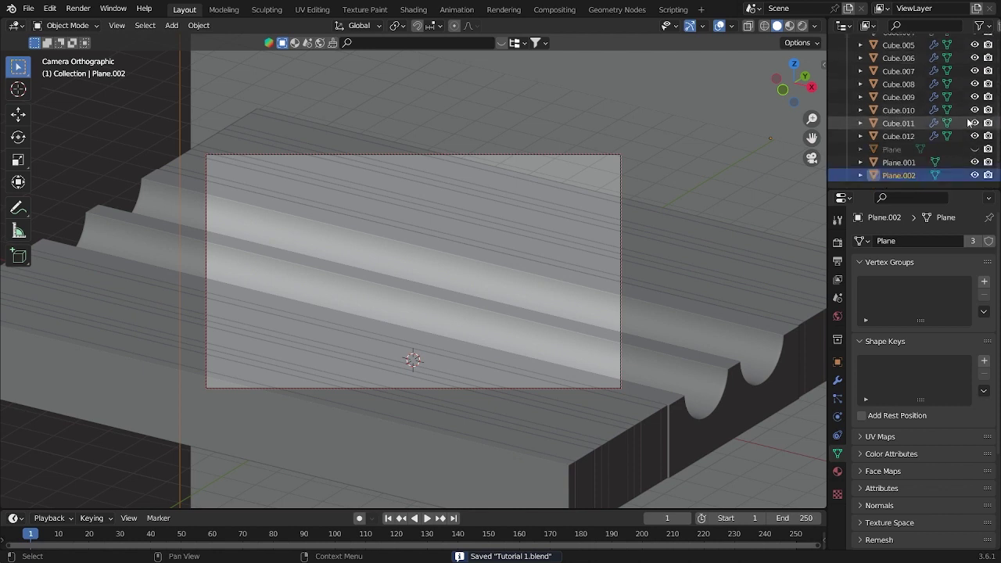
{"action": "left_click", "coordinate": [975, 149]}
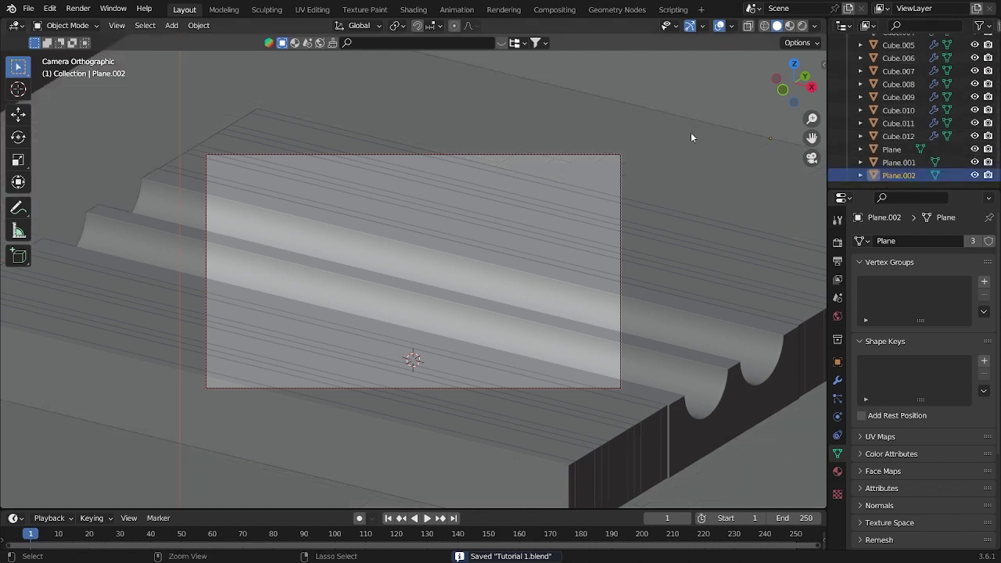
- Switch the viewport to rendered shading and split it vertically into two side-by-side views
{"action": "left_click", "coordinate": [838, 242]}
{"action": "left_click", "coordinate": [802, 25]}
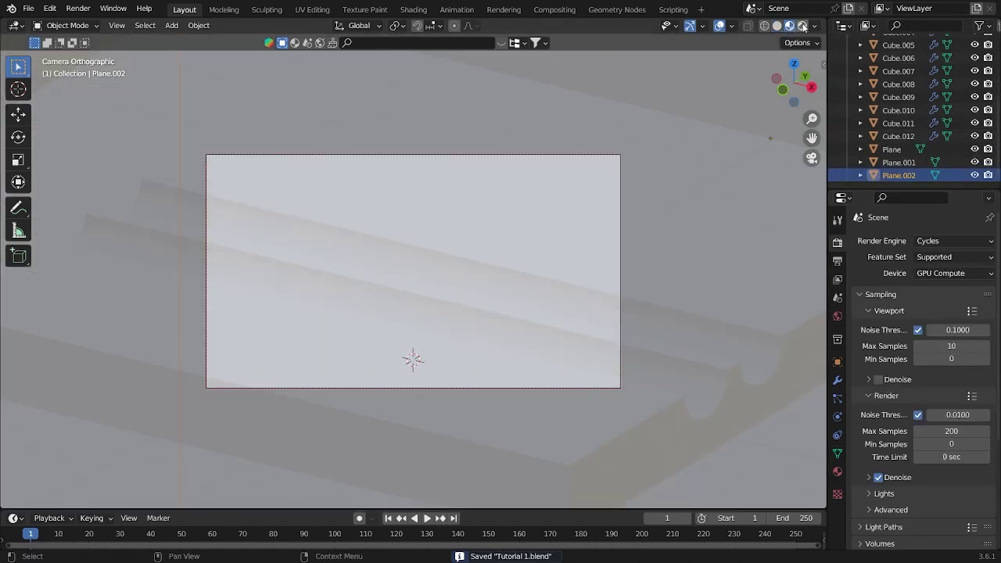
{"action": "right_click", "coordinate": [827, 260]}
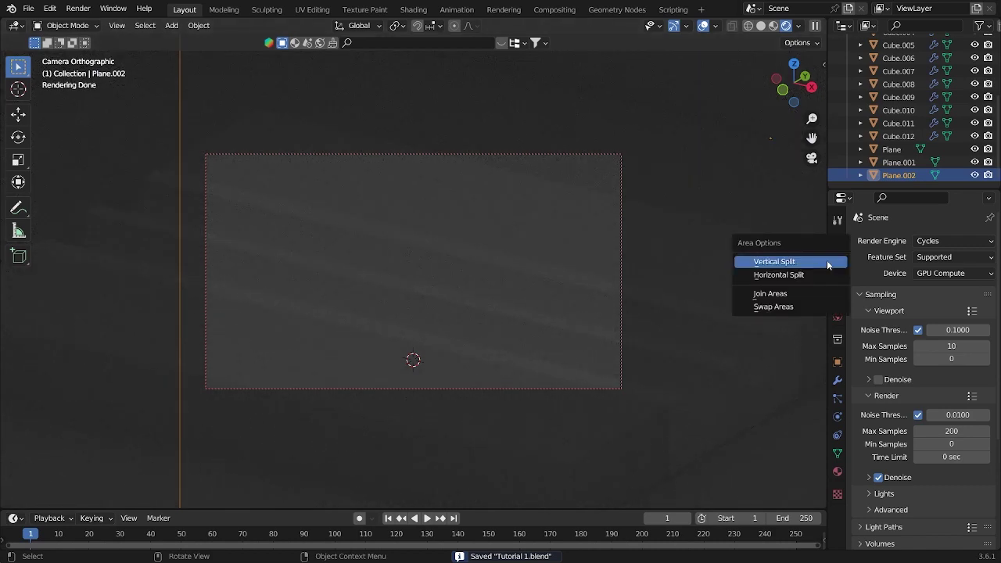
{"action": "left_click", "coordinate": [827, 261]}
{"action": "left_click", "coordinate": [407, 281]}
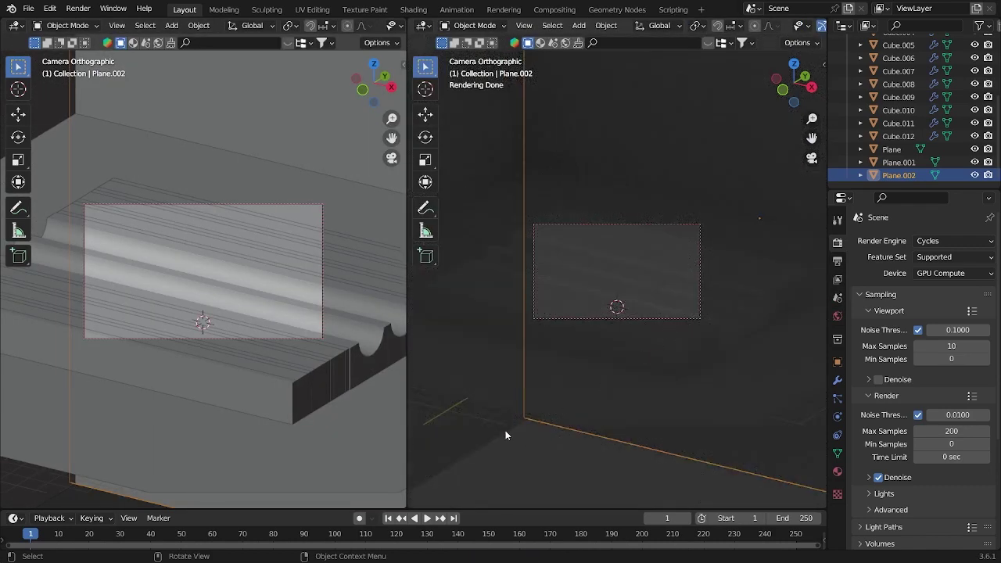
- Add an area light at the origin while working in a front view
{"action": "key", "text": "grave"}
{"action": "left_click", "coordinate": [182, 283]}
{"action": "scroll", "coordinate": [249, 363], "scroll_direction": "up", "scroll_amount": 3}
{"action": "key", "text": "shift+a"}
{"action": "mouse_move", "coordinate": [257, 197]}
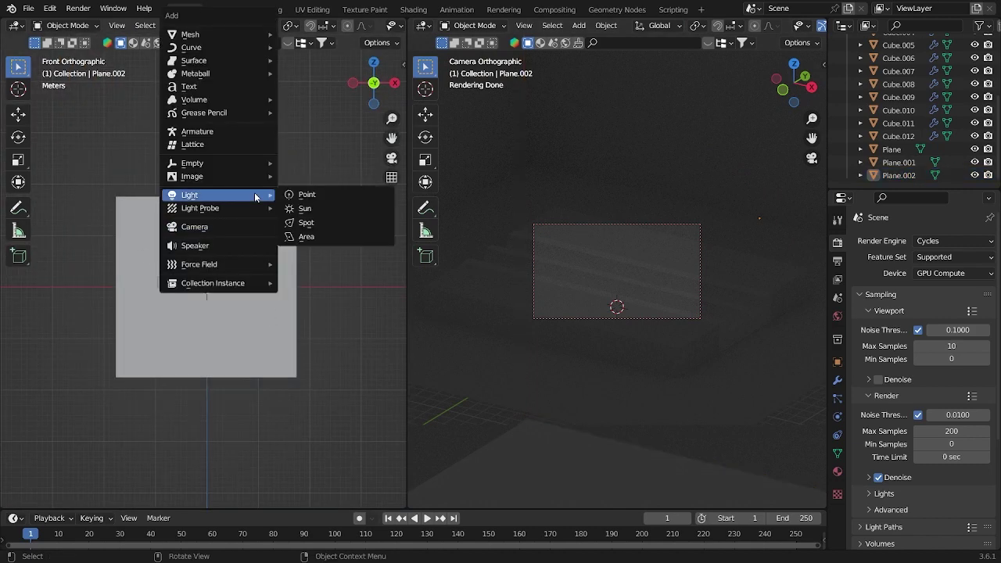
{"action": "left_click", "coordinate": [306, 236]}
{"action": "scroll", "coordinate": [298, 243], "scroll_direction": "up", "scroll_amount": 3}
{"action": "scroll", "coordinate": [289, 262], "scroll_direction": "down", "scroll_amount": 2}
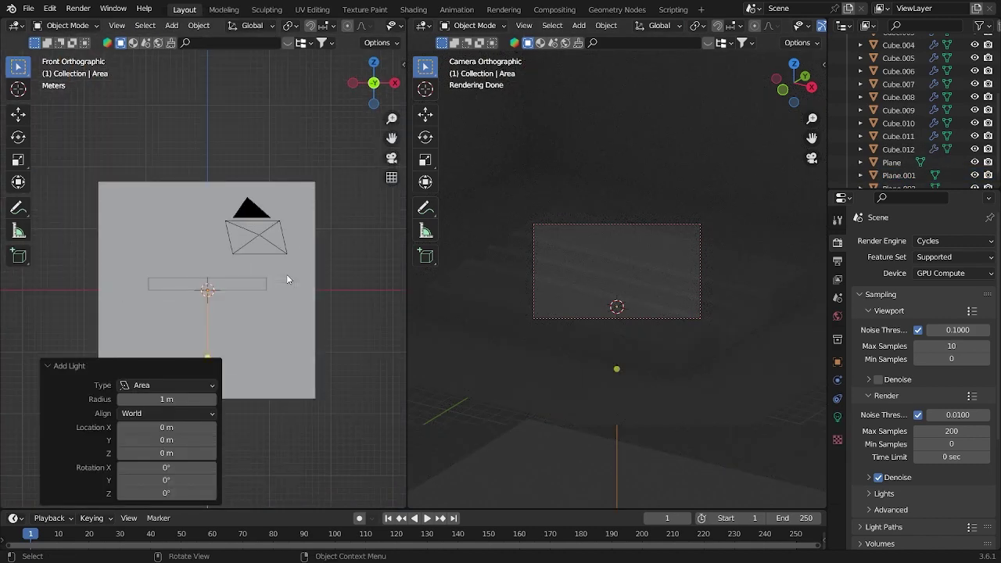
- Raise the area light along Z to near the top of the back wall and scale it up about 20.8 times
{"action": "key", "text": "g"}
{"action": "key", "text": "z"}
{"action": "left_click", "coordinate": [298, 174]}
{"action": "key", "text": "s"}
{"action": "left_click", "coordinate": [323, 76]}
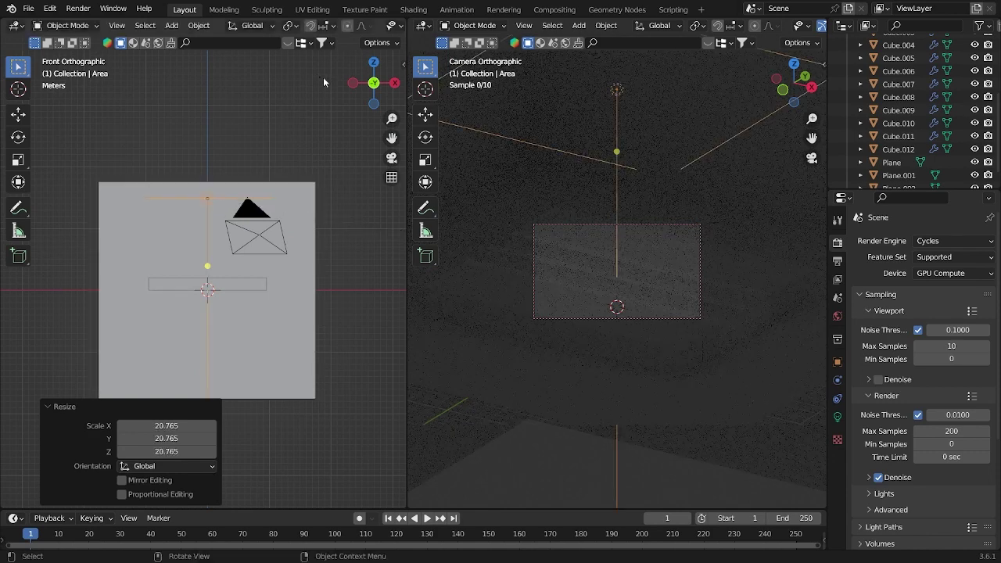
- Move the area light about 14.7 m along X and rotate it about 43.5° to aim at the block
{"action": "key", "text": "g"}
{"action": "key", "text": "x"}
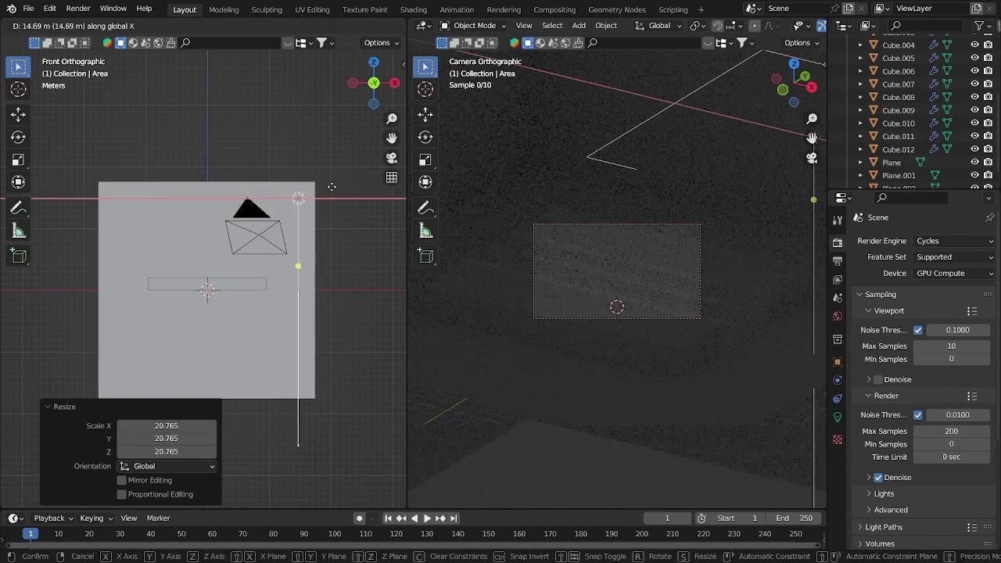
{"action": "left_click", "coordinate": [331, 189]}
{"action": "key", "text": "r"}
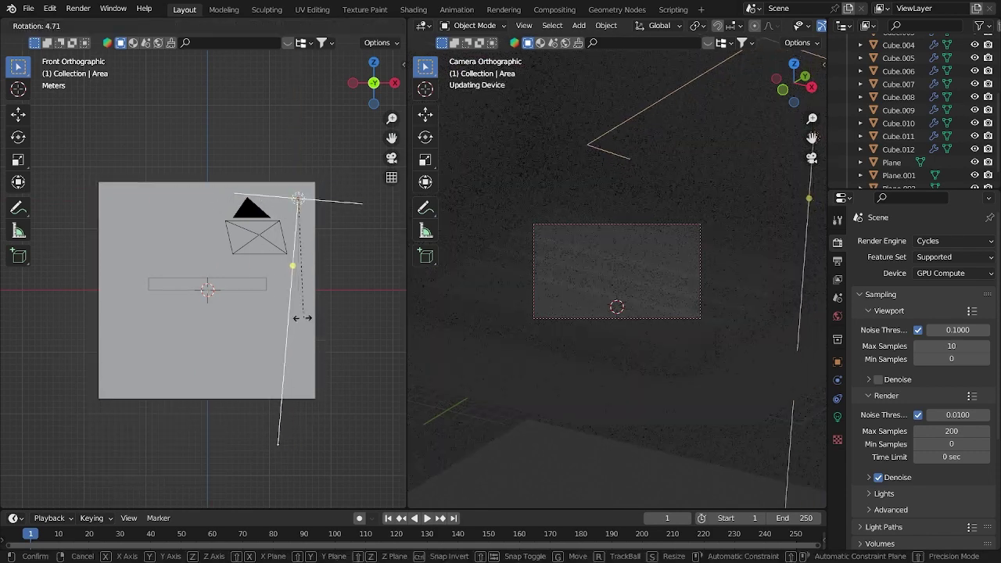
{"action": "left_click", "coordinate": [219, 299]}
{"action": "scroll", "coordinate": [221, 300], "scroll_direction": "up", "scroll_amount": 2}
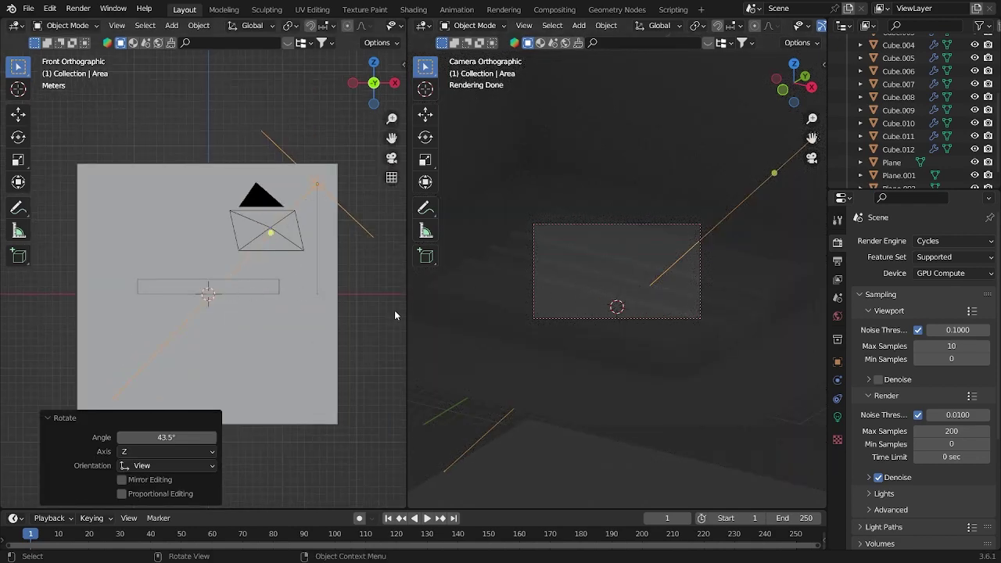
{"action": "middle_click_drag", "start_coordinate": [394, 314], "coordinate": [226, 368]}
{"action": "left_click", "coordinate": [225, 366]}
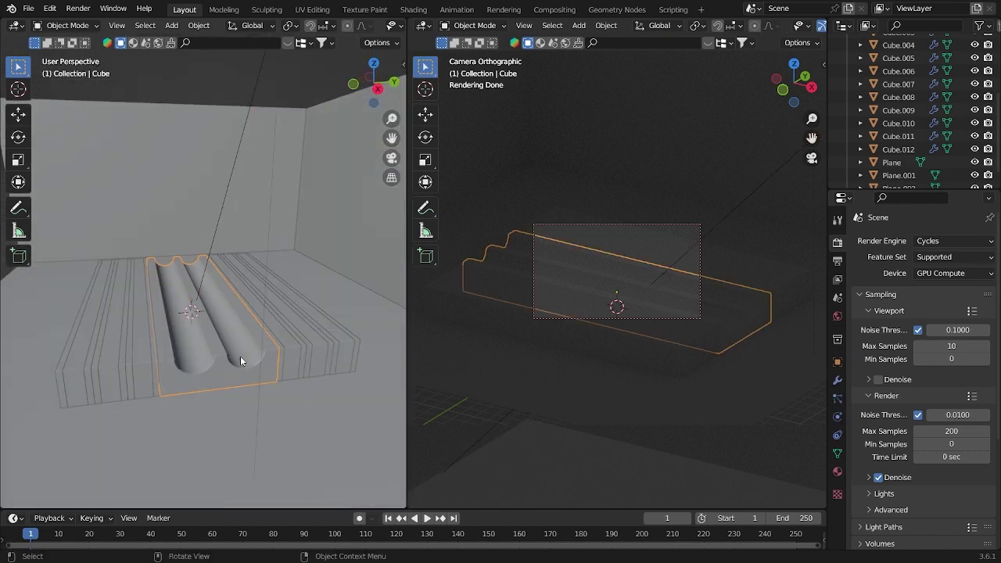
{"action": "key", "text": "KP_1"}
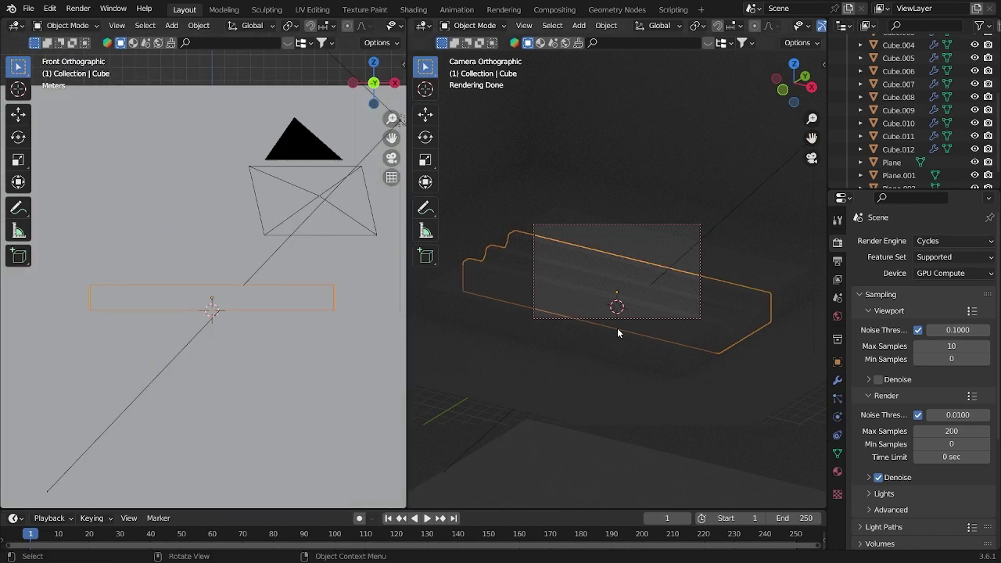
- Set the world background color to black by lowering its value to 0
{"action": "left_click", "coordinate": [838, 316]}
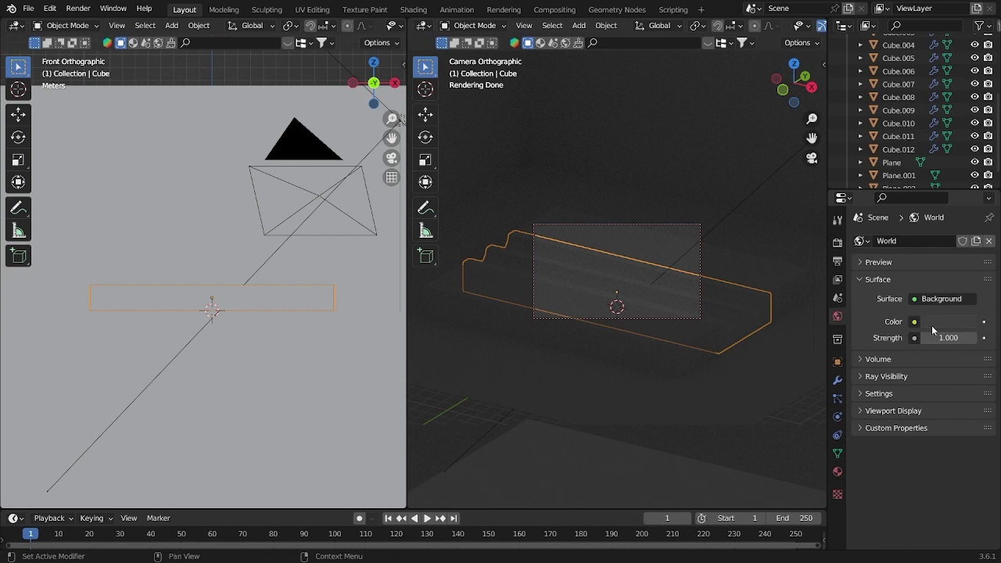
{"action": "left_click", "coordinate": [931, 323]}
{"action": "left_click_drag", "start_coordinate": [967, 207], "coordinate": [967, 230]}
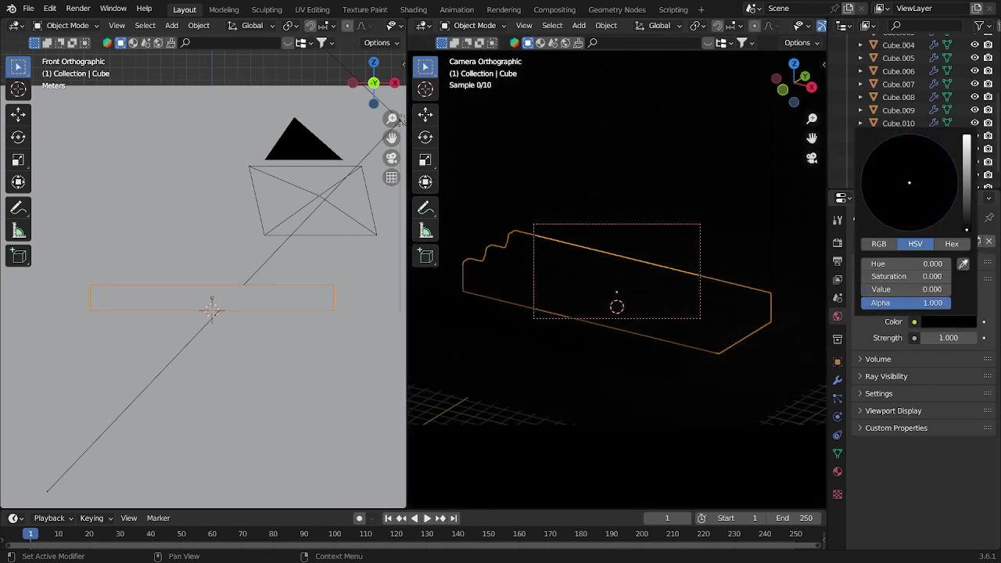
- Select the area light and set its power to 5000 W
{"action": "scroll", "coordinate": [337, 149], "scroll_direction": "down", "scroll_amount": 3}
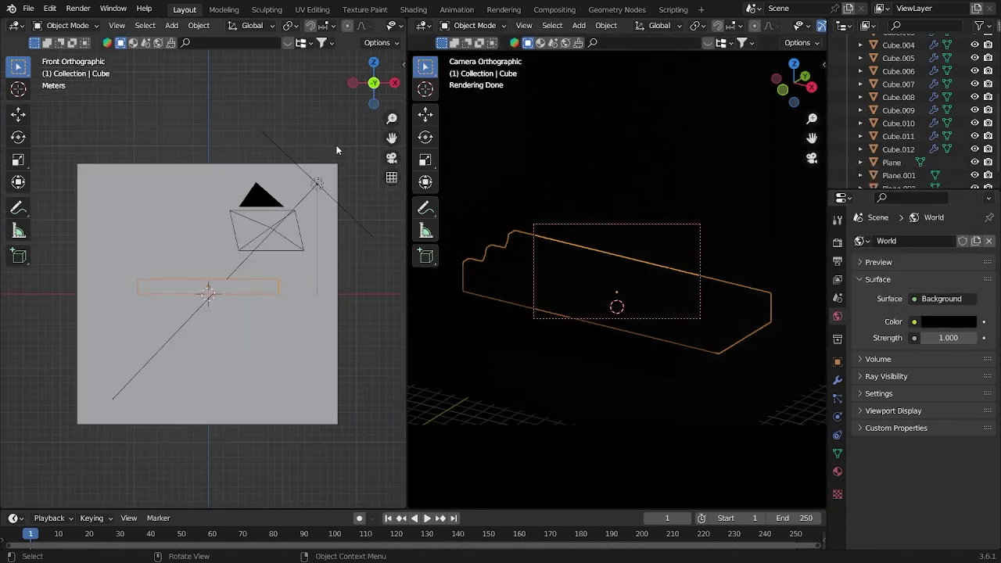
{"action": "left_click", "coordinate": [326, 184]}
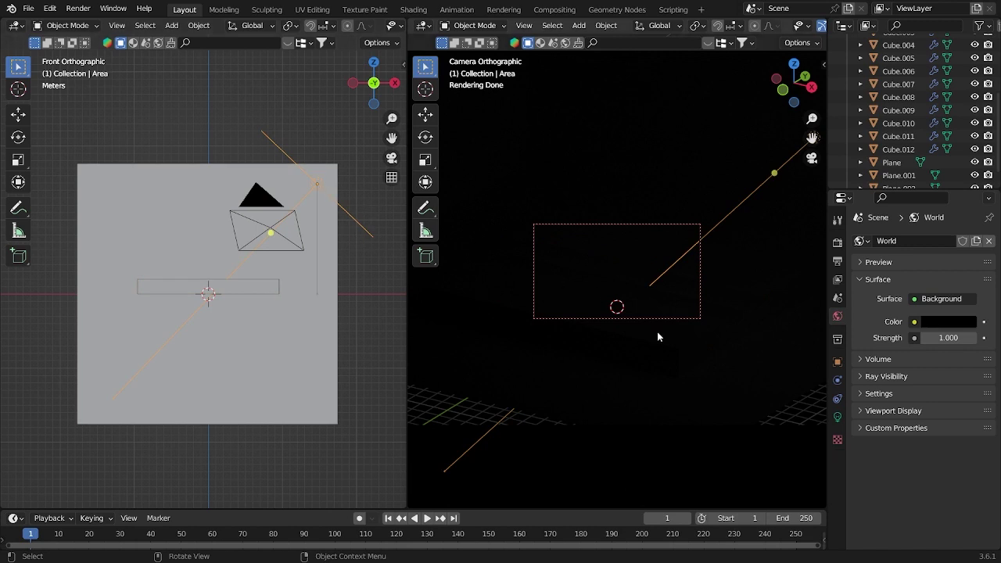
{"action": "left_click", "coordinate": [836, 418]}
{"action": "left_click_drag", "start_coordinate": [931, 329], "coordinate": [962, 329]}
{"action": "left_click", "coordinate": [931, 329]}
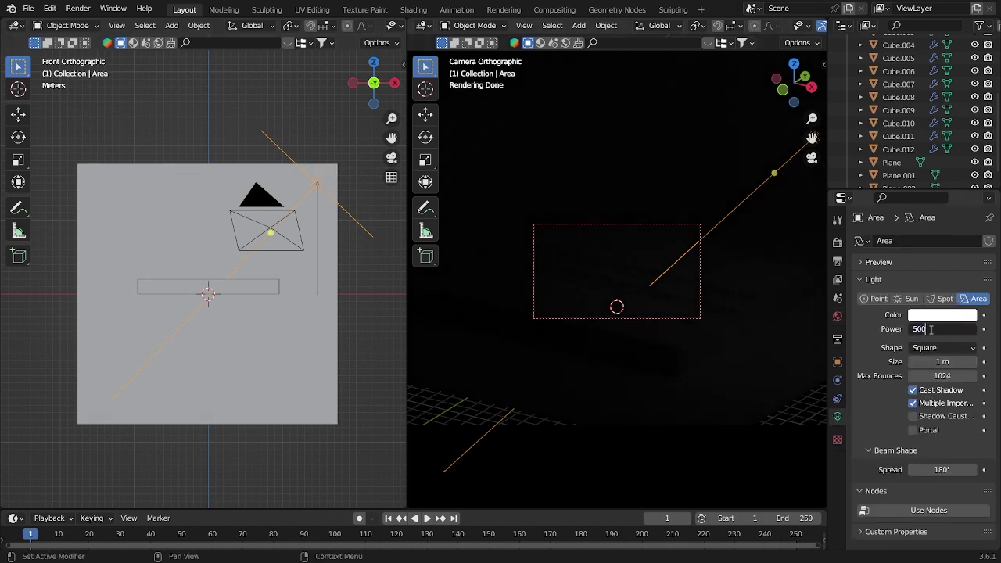
{"action": "key", "text": "Return"}
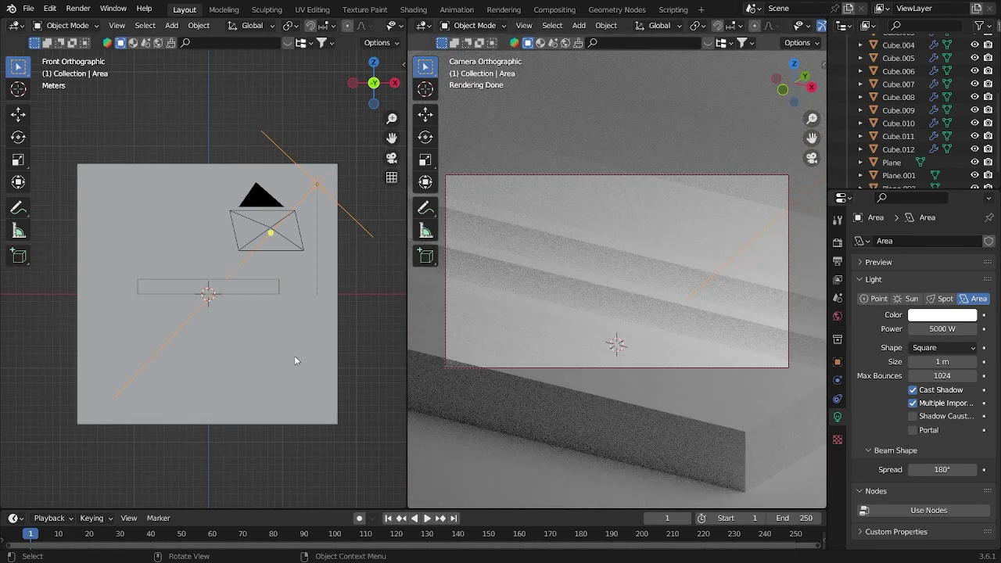
- Duplicate the floor plane and raise the copy about 16.8 m along Z as a ceiling
{"action": "middle_click_drag", "start_coordinate": [295, 355], "coordinate": [288, 358]}
{"action": "left_click", "coordinate": [288, 358]}
{"action": "key", "text": "KP_1"}
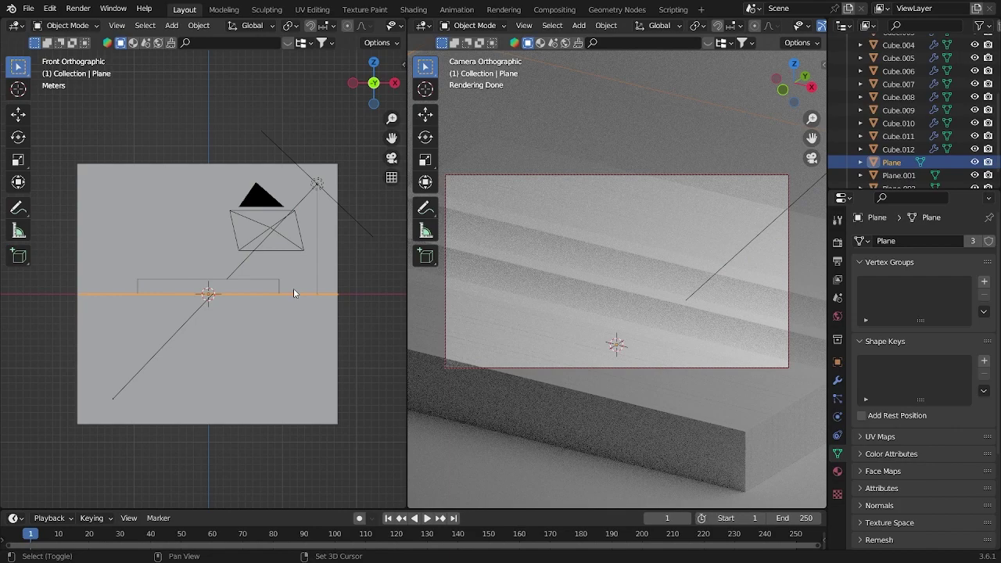
{"action": "key", "text": "shift+d"}
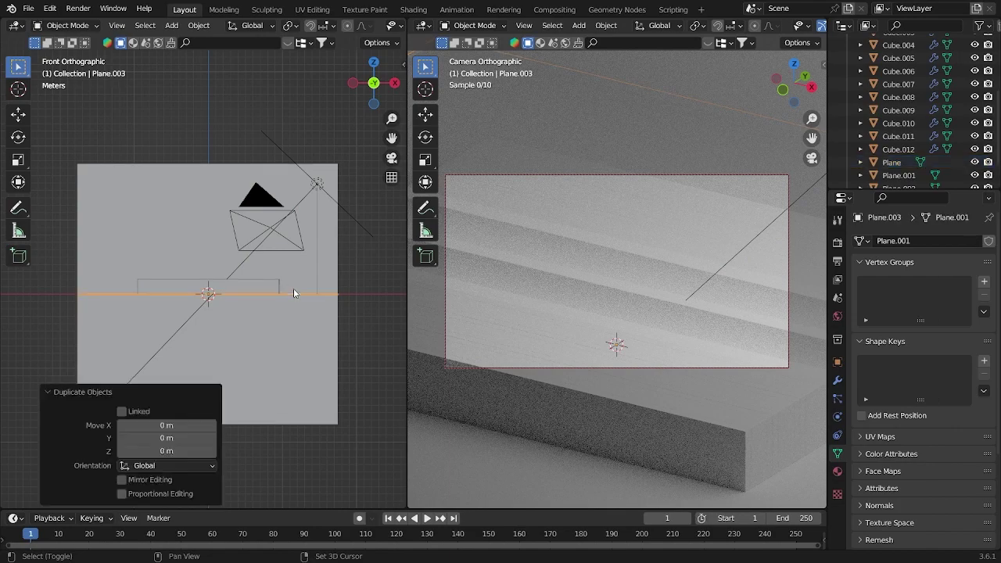
{"action": "key", "text": "z"}
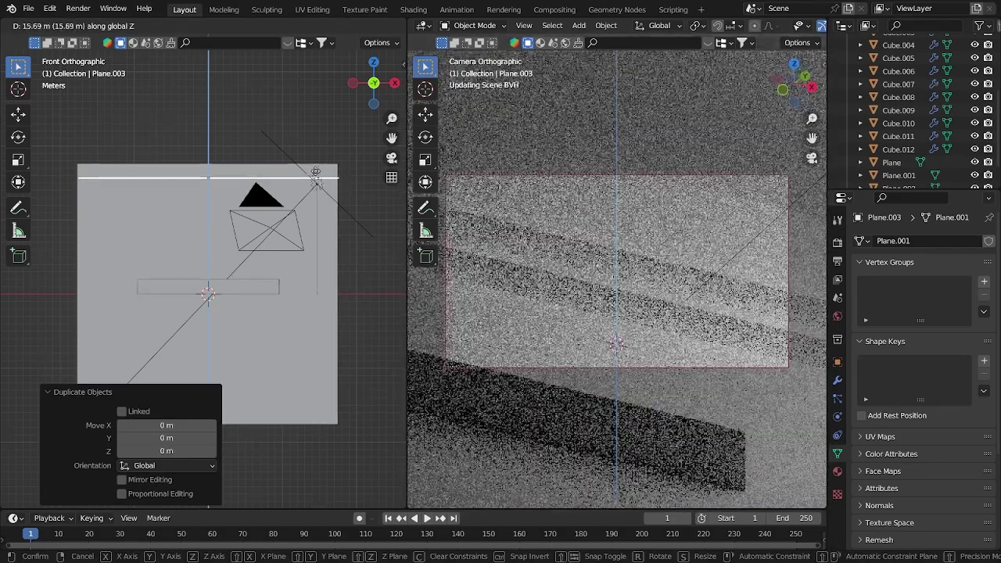
{"action": "left_click", "coordinate": [318, 164]}
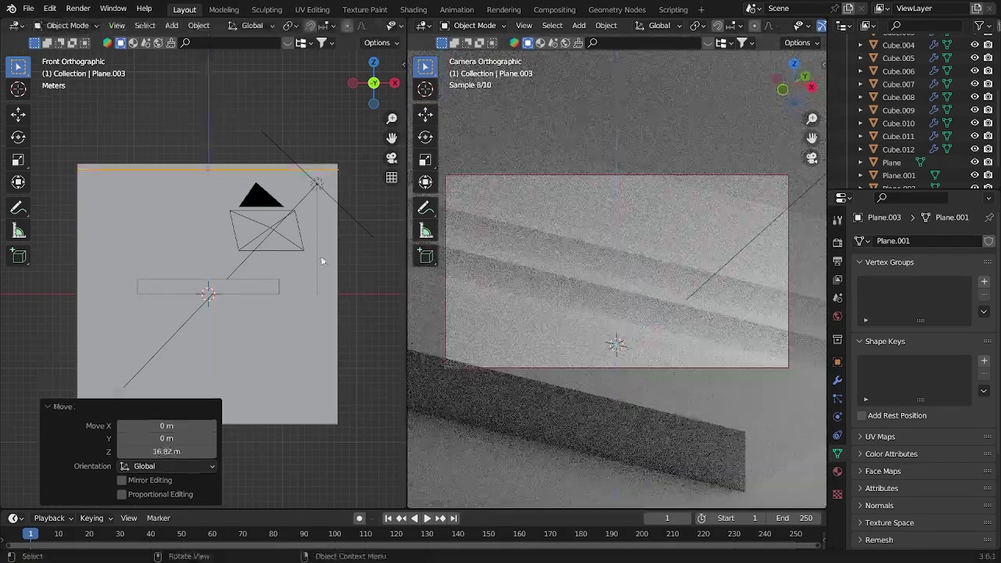
{"action": "key", "text": "ctrl+z"}
- Duplicate the side wall plane and move the copy along negative Y to the opposite side of the room
{"action": "middle_click_drag", "start_coordinate": [317, 164], "coordinate": [318, 349]}
{"action": "key", "text": "shift+d"}
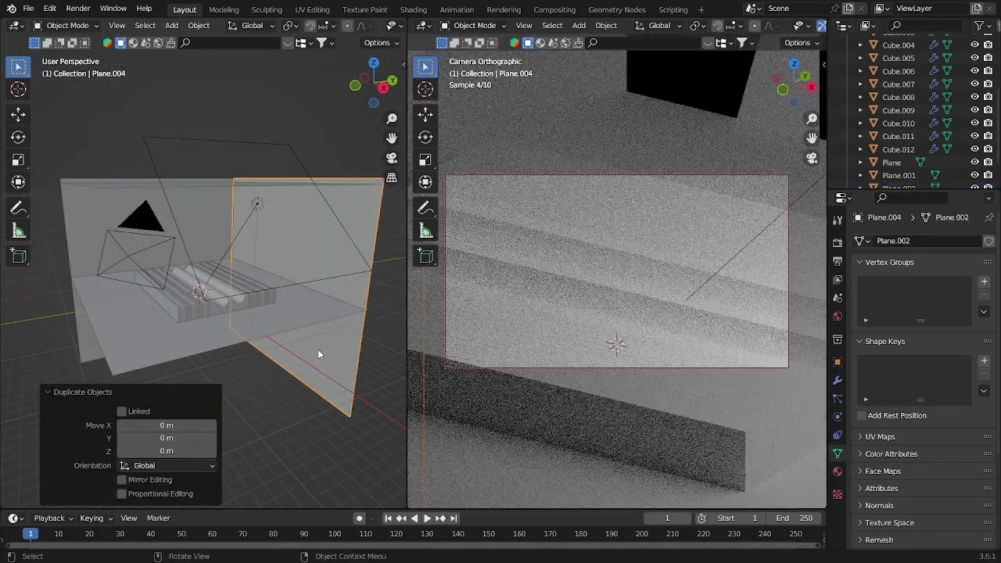
{"action": "key", "text": "y"}
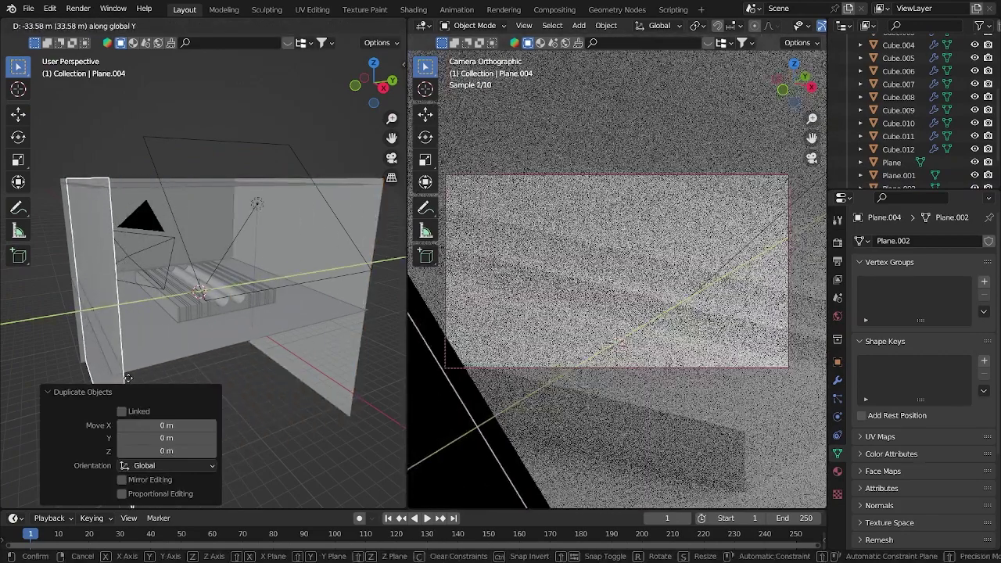
{"action": "left_click", "coordinate": [283, 397]}
{"action": "left_click", "coordinate": [283, 395]}
{"action": "key", "text": "ctrl+s"}
- Adjust the duplicated wall's position along Y and save the file
{"action": "middle_click_drag", "start_coordinate": [283, 392], "coordinate": [281, 353]}
{"action": "left_click", "coordinate": [175, 378]}
{"action": "key", "text": "g"}
{"action": "key", "text": "y"}
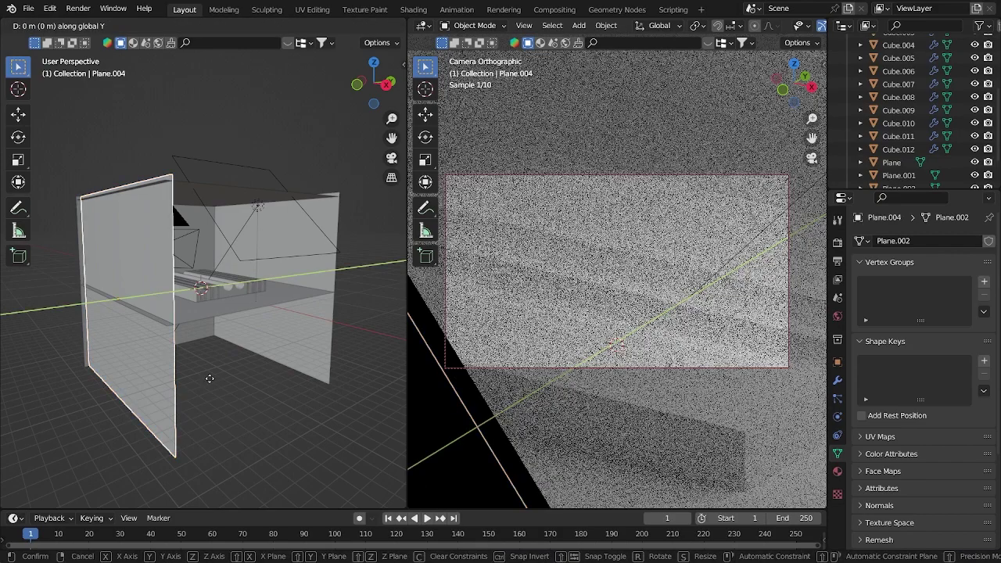
{"action": "left_click", "coordinate": [203, 379]}
{"action": "left_click", "coordinate": [205, 380]}
{"action": "key", "text": "ctrl+s"}
- Scale the floor plane up by about 1.141 and save the file
{"action": "middle_click_drag", "start_coordinate": [205, 380], "coordinate": [253, 396]}
{"action": "left_click", "coordinate": [205, 313]}
{"action": "key", "text": "s"}
{"action": "left_click", "coordinate": [226, 351]}
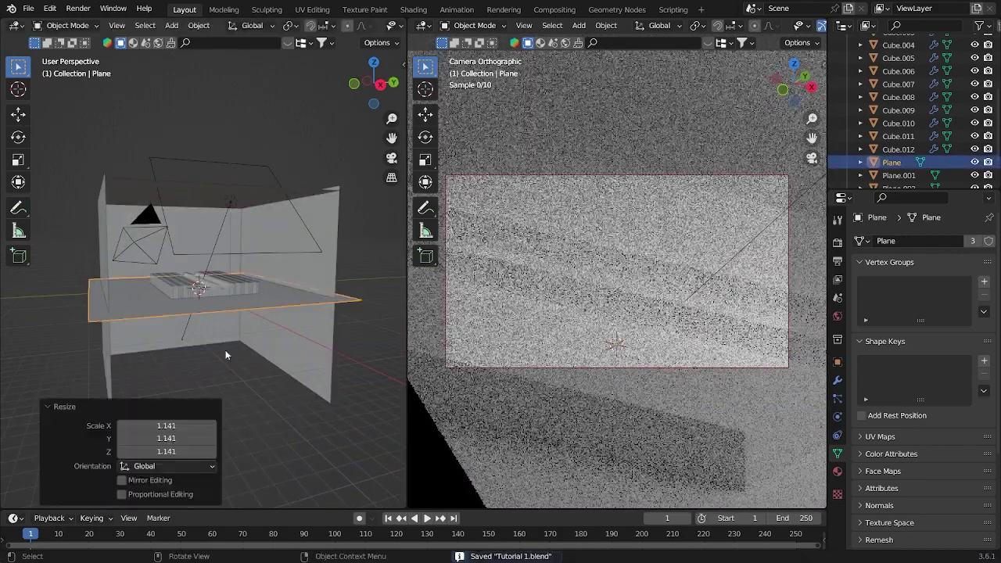
{"action": "left_click", "coordinate": [226, 401]}
{"action": "key", "text": "ctrl+s"}
- Set the render film exposure to 2.00 and save the file
{"action": "left_click", "coordinate": [838, 243]}
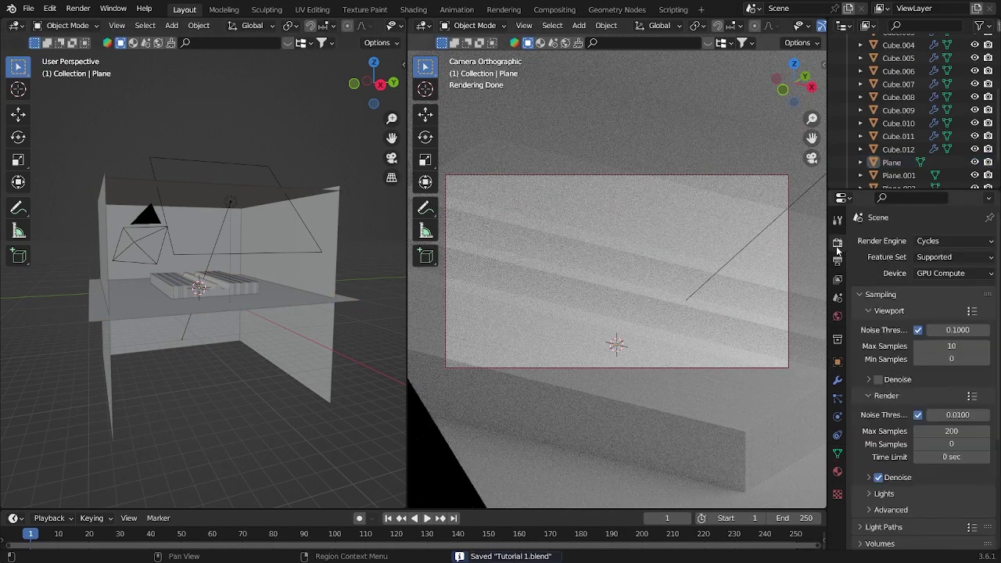
{"action": "scroll", "coordinate": [873, 376], "scroll_direction": "down", "scroll_amount": 5}
{"action": "left_click", "coordinate": [868, 475]}
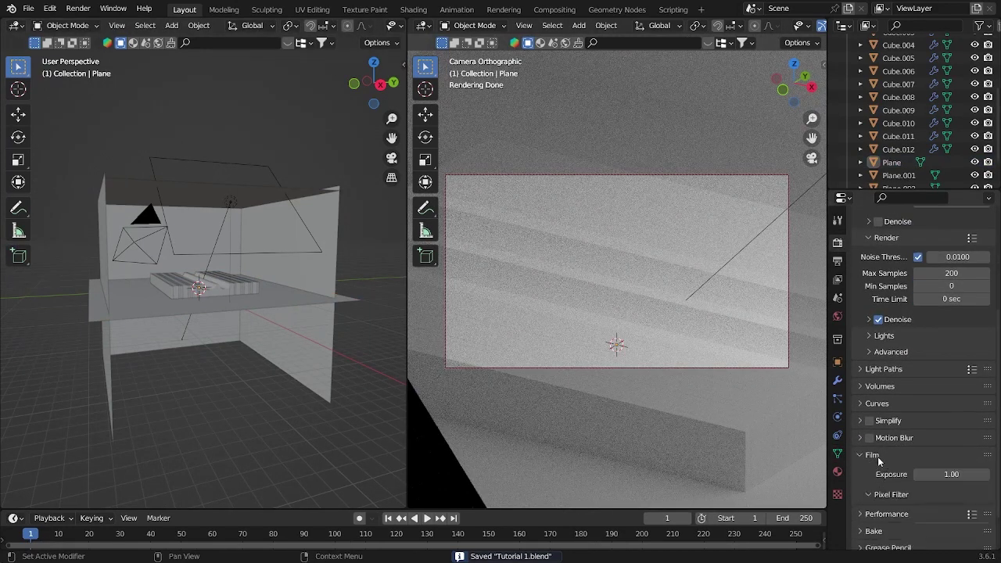
{"action": "scroll", "coordinate": [908, 460], "scroll_direction": "down", "scroll_amount": 4}
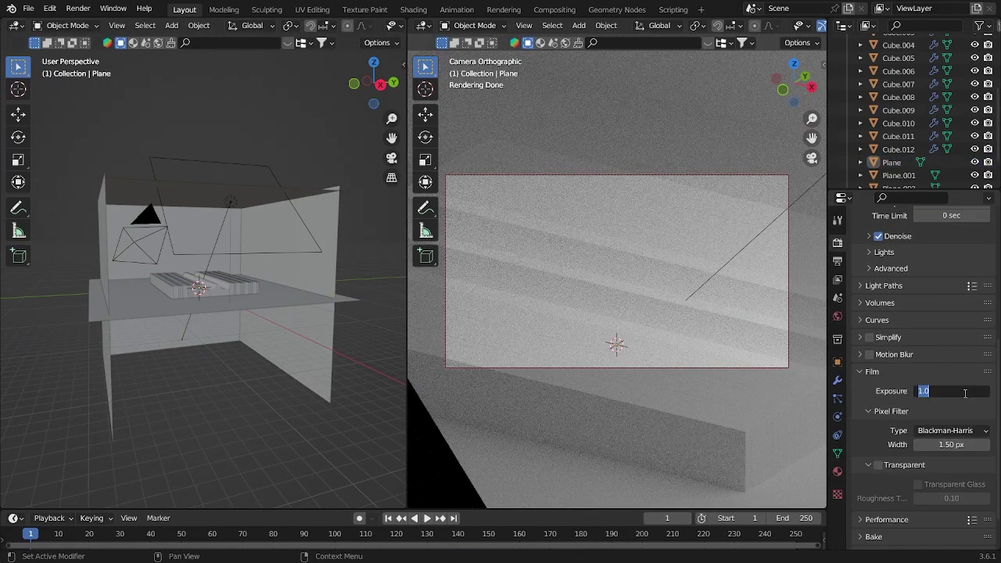
{"action": "key", "text": "Return"}
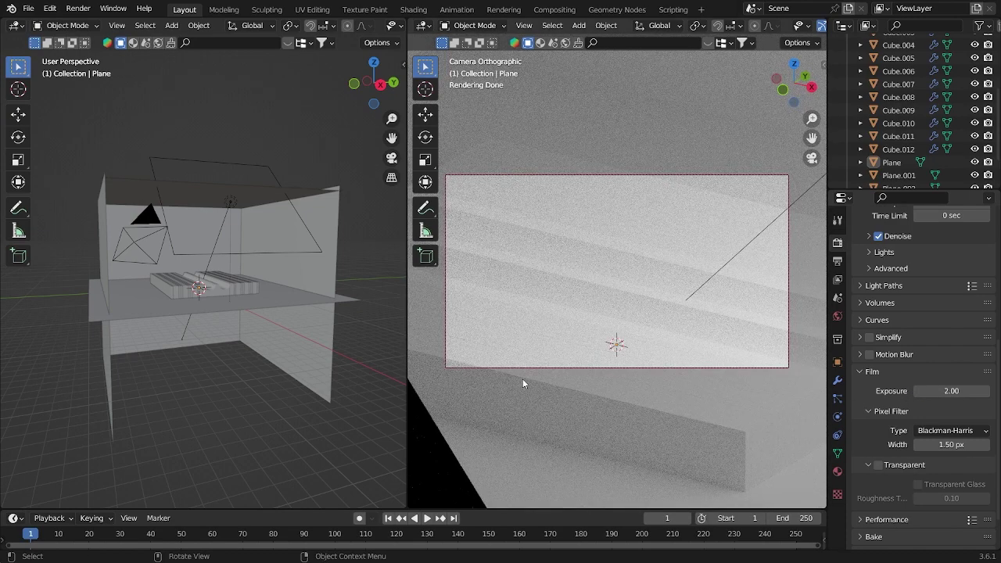
{"action": "key", "text": "ctrl+s"}
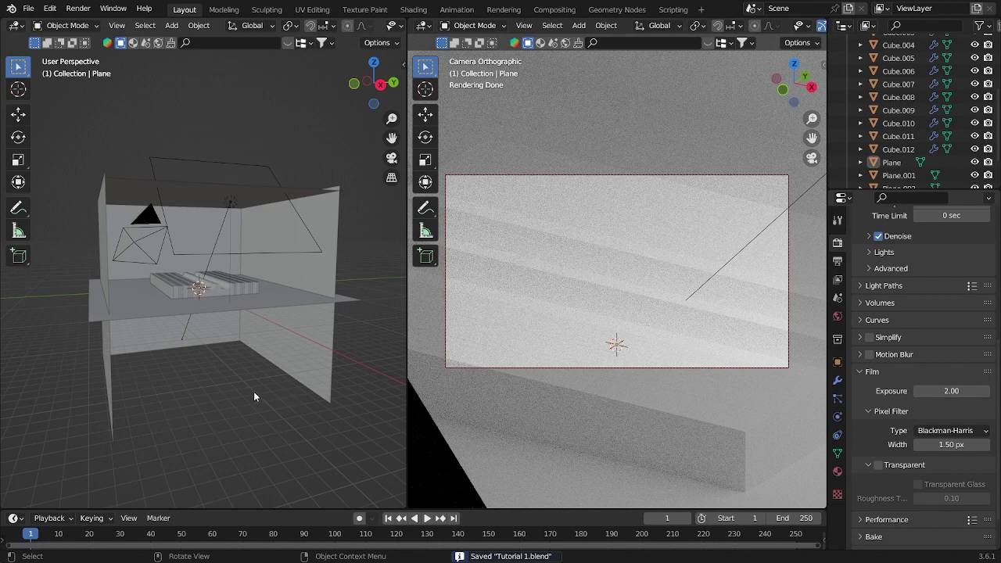
- Change the area light's shape to Ellipse and narrow its beam spread to about 22.3°
{"action": "left_click", "coordinate": [258, 388]}
{"action": "key", "text": "KP_Decimal"}
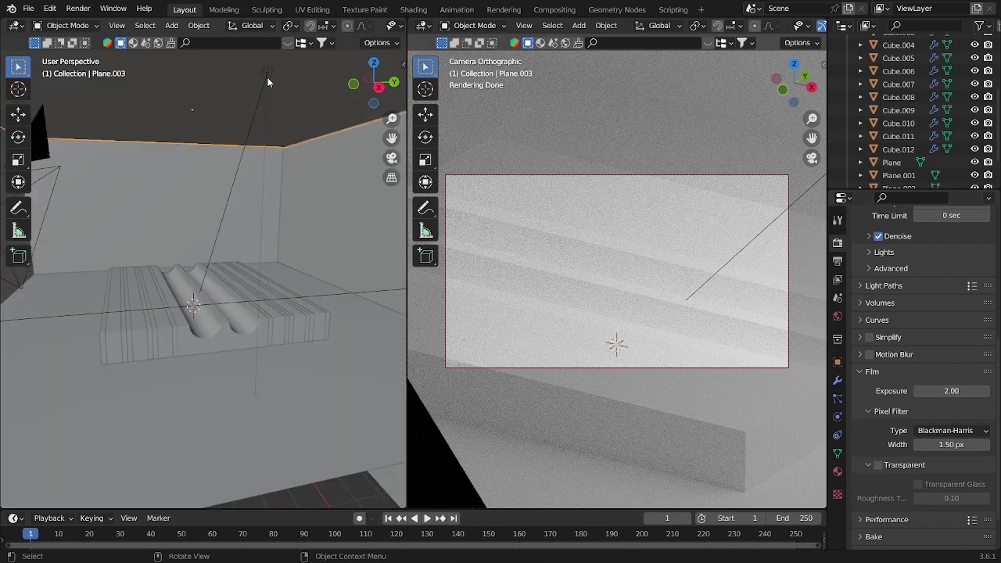
{"action": "left_click", "coordinate": [268, 76]}
{"action": "key", "text": "KP_Decimal"}
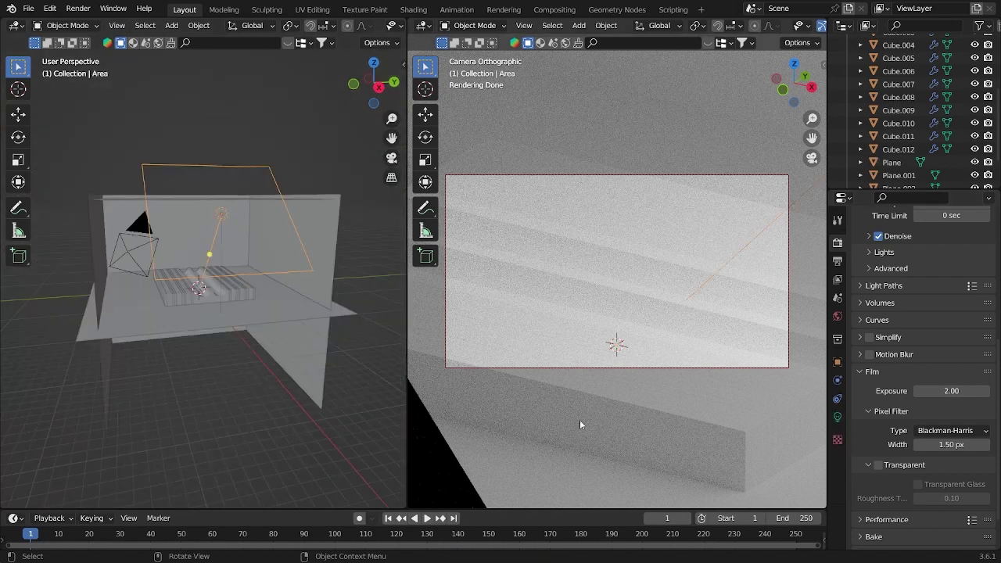
{"action": "left_click", "coordinate": [838, 417]}
{"action": "left_click", "coordinate": [948, 351]}
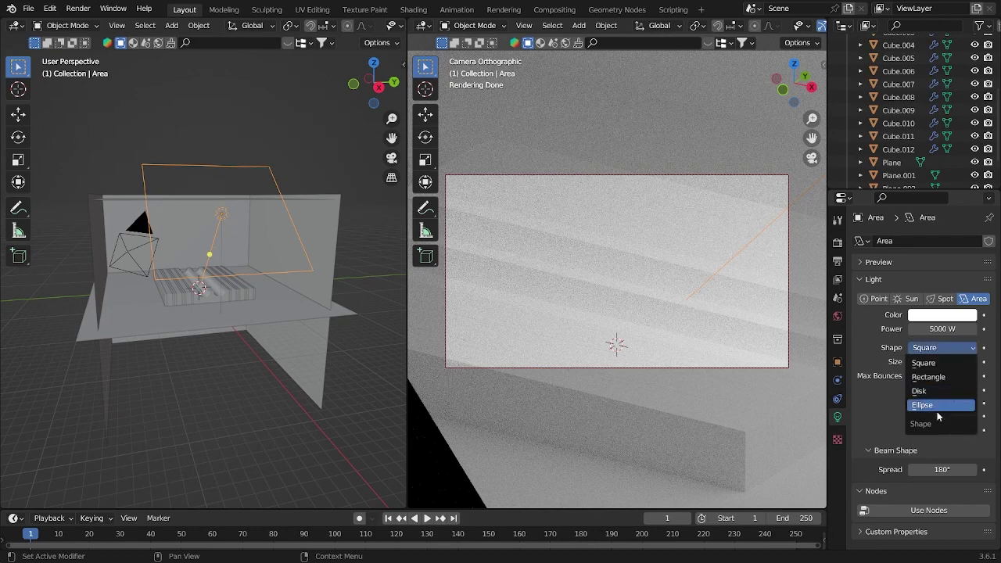
{"action": "left_click", "coordinate": [937, 412]}
{"action": "scroll", "coordinate": [258, 377], "scroll_direction": "down", "scroll_amount": 2}
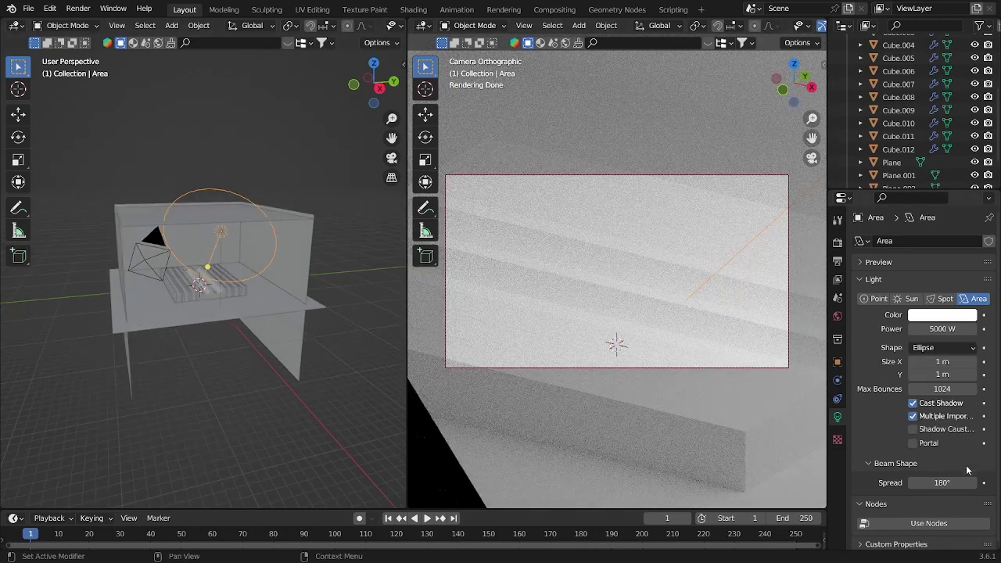
{"action": "left_click_drag", "start_coordinate": [943, 483], "coordinate": [880, 483]}
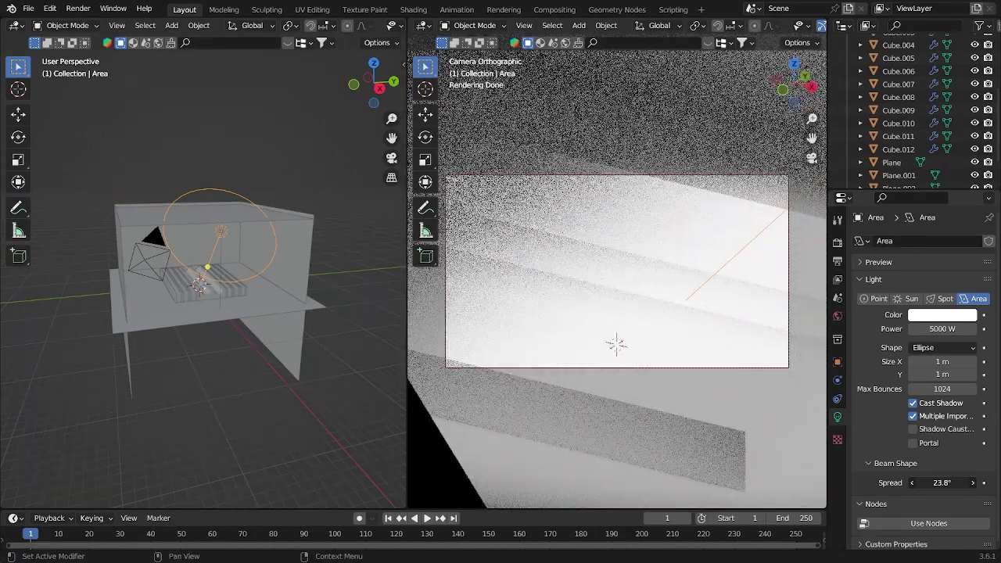
- Rotate the area light about 5.85° in the front view
{"action": "middle_click_drag", "start_coordinate": [203, 313], "coordinate": [234, 270]}
{"action": "key", "text": "KP_1"}
{"action": "key", "text": "r"}
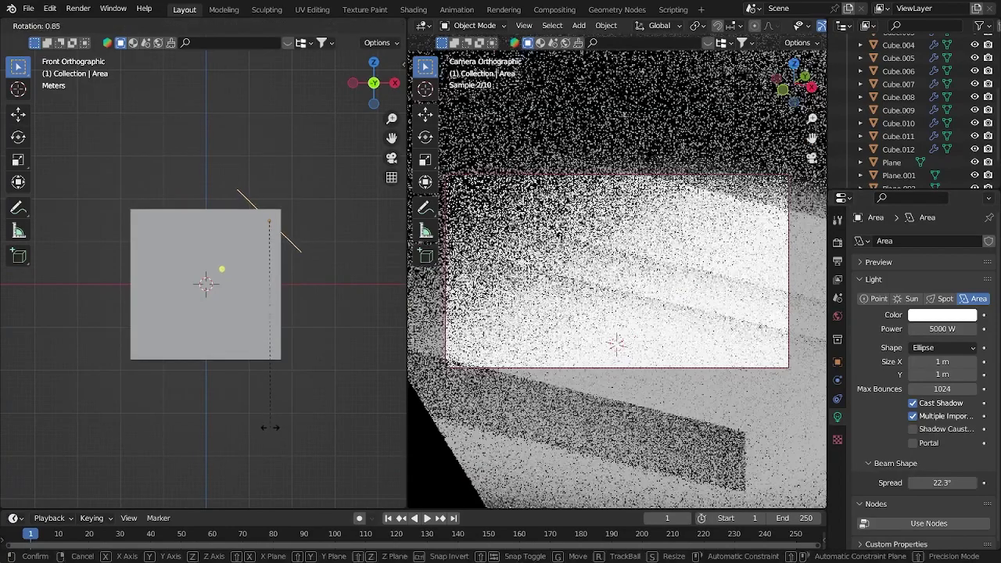
{"action": "left_click", "coordinate": [252, 395]}
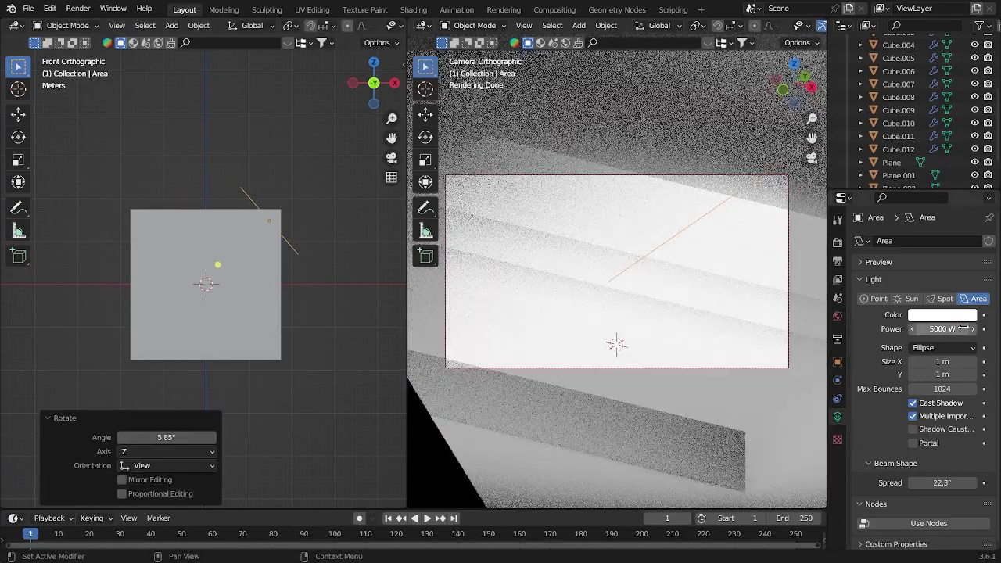
- Set the area light's power to 2000 W and save the file
{"action": "left_click", "coordinate": [964, 329]}
{"action": "key", "text": "BackSpace"}
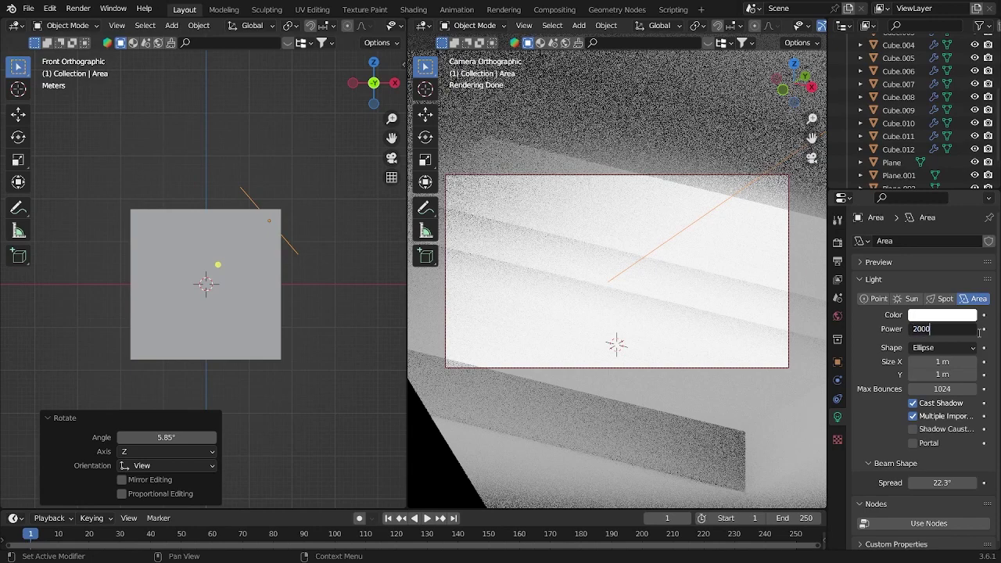
{"action": "key", "text": "Return"}
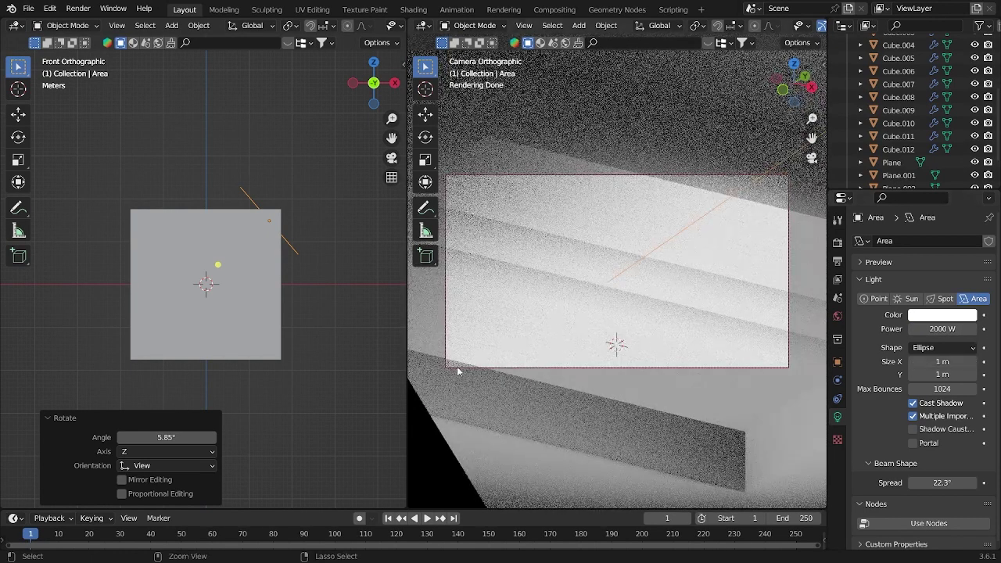
{"action": "key", "text": "ctrl+s"}
- Shift the area light slightly along its local Z axis in the front view
{"action": "scroll", "coordinate": [315, 257], "scroll_direction": "up", "scroll_amount": 4}
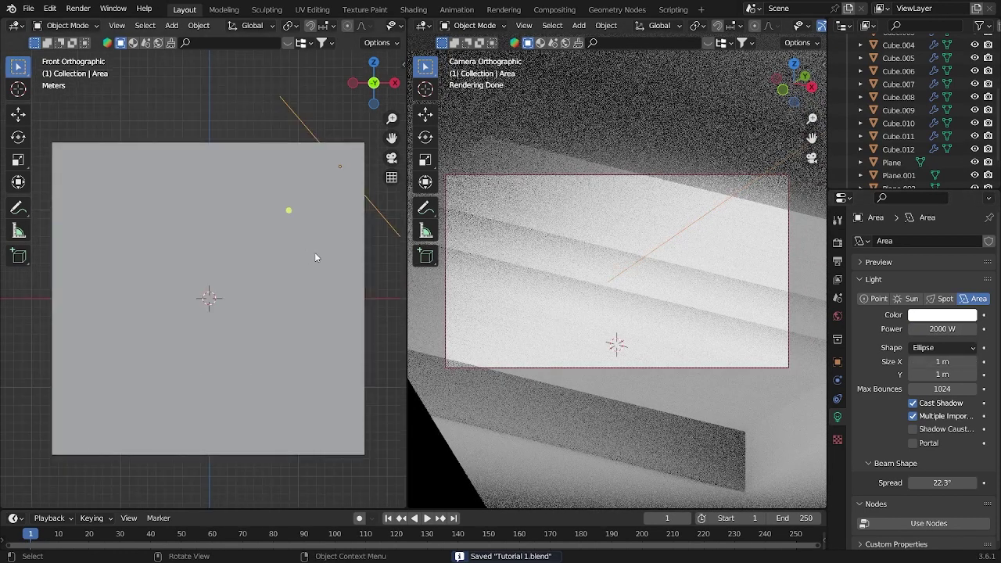
{"action": "scroll", "coordinate": [324, 262], "scroll_direction": "down", "scroll_amount": 2}
{"action": "key", "text": "g"}
{"action": "key", "text": "z"}
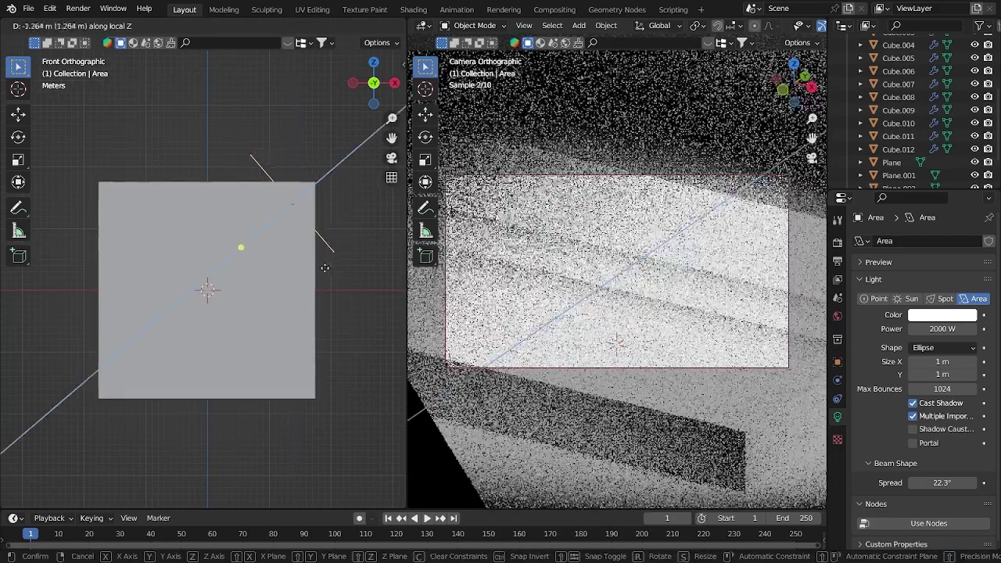
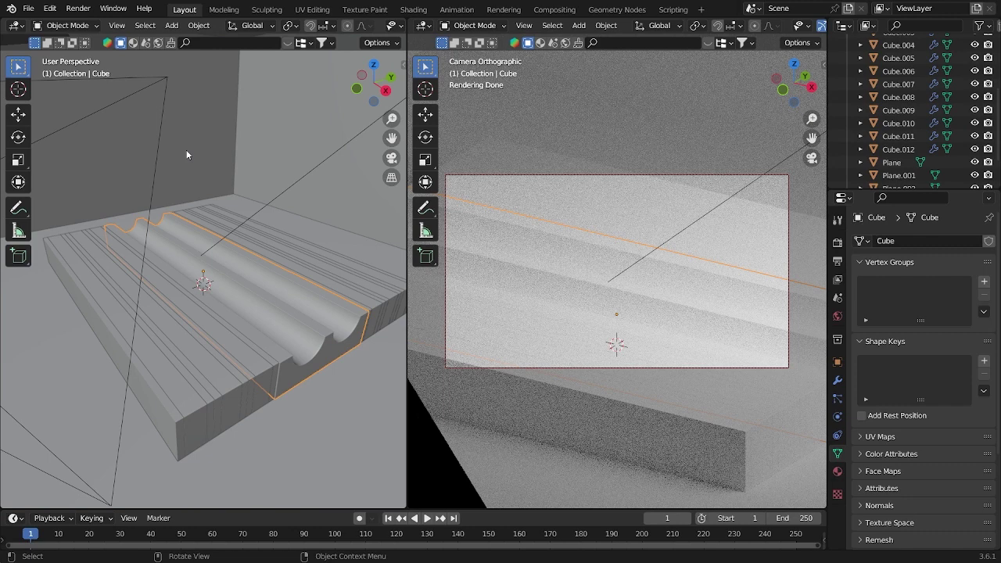
- Switch the asset search to materials and search for fabric
{"action": "left_click", "coordinate": [132, 44]}
{"action": "left_click", "coordinate": [207, 44]}
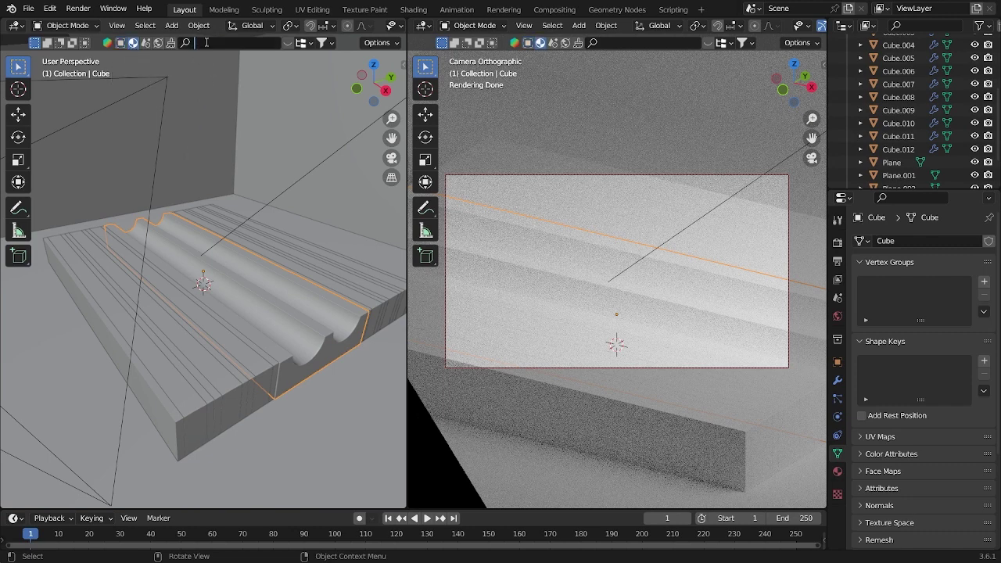
{"action": "type", "text": "fabric"}
{"action": "key", "text": "Return"}
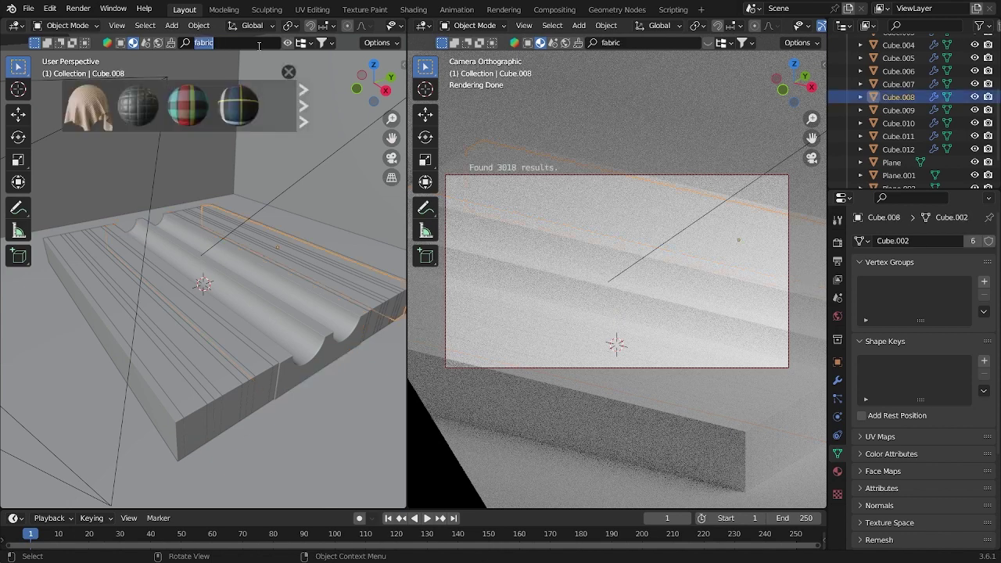
- Search the material library for wood and apply the light Wood material by ShareTextures Textures to the grooved block
{"action": "key", "text": "BackSpace"}
{"action": "type", "text": "wood"}
{"action": "key", "text": "Return"}
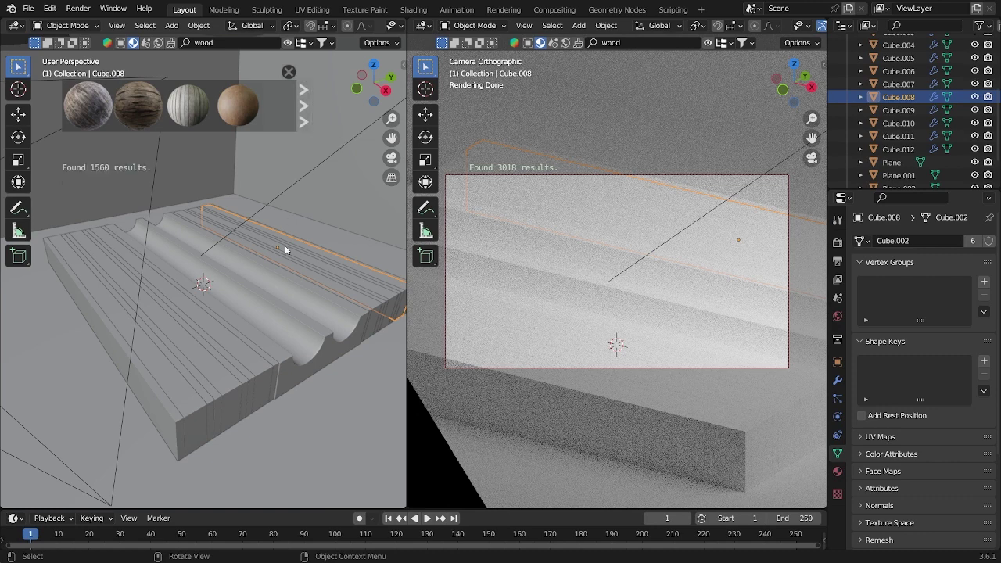
{"action": "left_click", "coordinate": [294, 279]}
{"action": "left_click", "coordinate": [307, 119]}
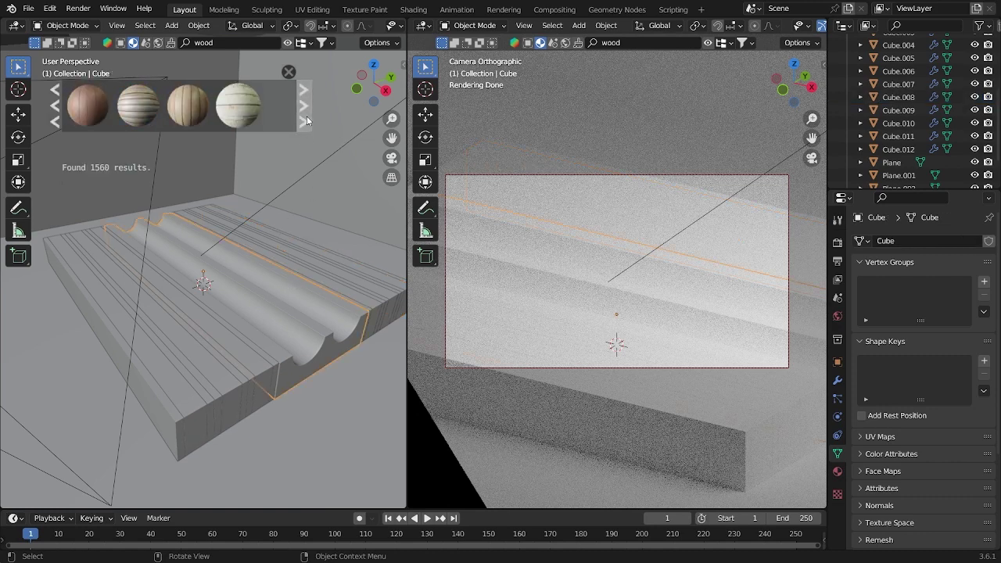
{"action": "left_click", "coordinate": [302, 121]}
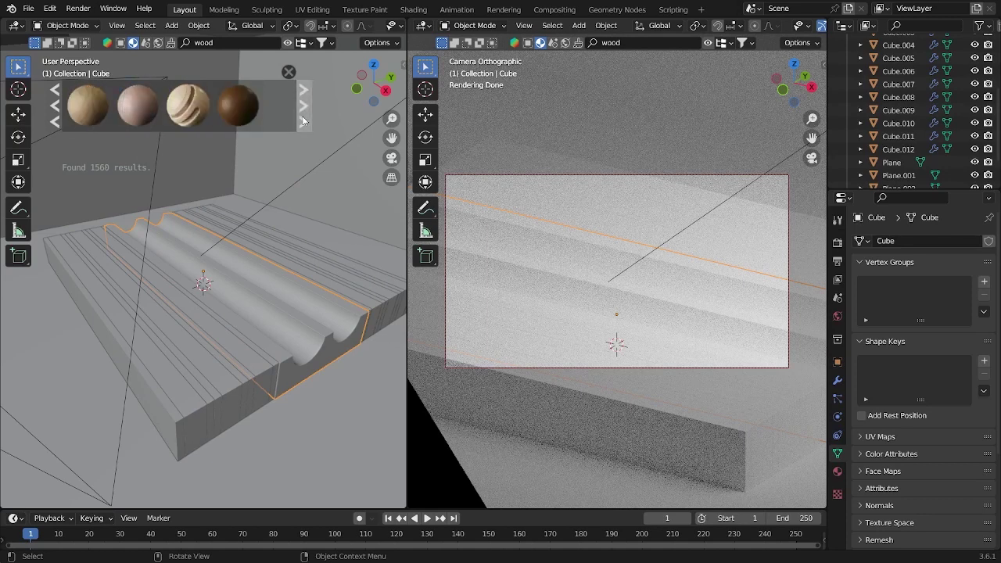
{"action": "mouse_move", "coordinate": [193, 117]}
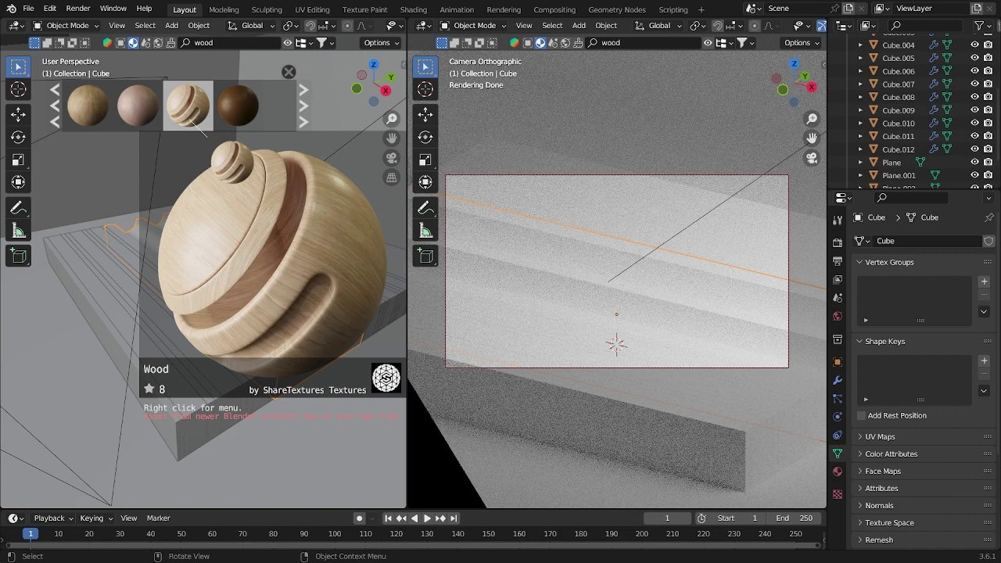
{"action": "left_click_drag", "start_coordinate": [188, 106], "coordinate": [215, 258]}
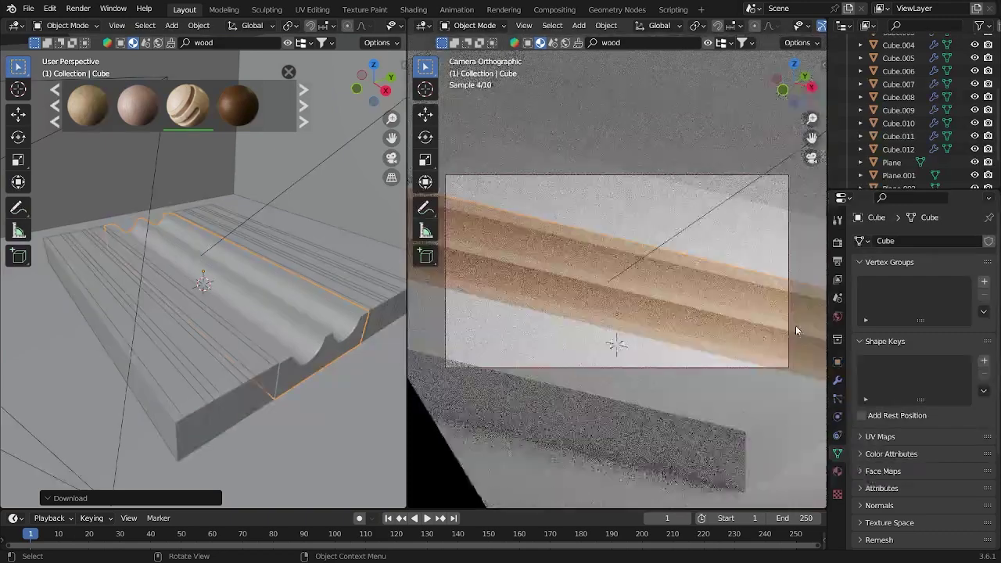
- Apply the dark Wood Flooring material by ShareTextures Textures to the narrow bar beside the grooved block
{"action": "middle_click_drag", "start_coordinate": [305, 320], "coordinate": [263, 321]}
{"action": "left_click", "coordinate": [303, 90]}
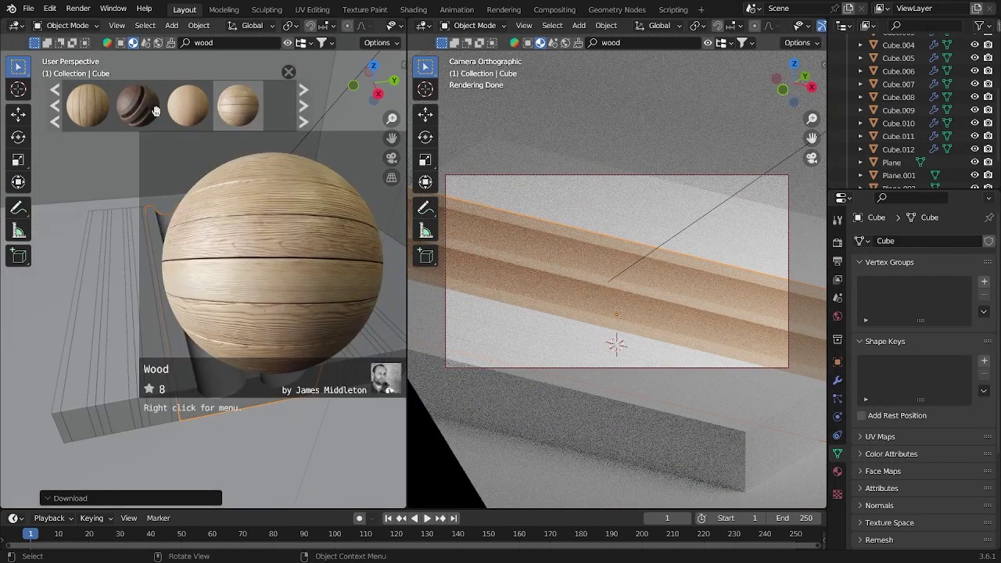
{"action": "mouse_move", "coordinate": [135, 111]}
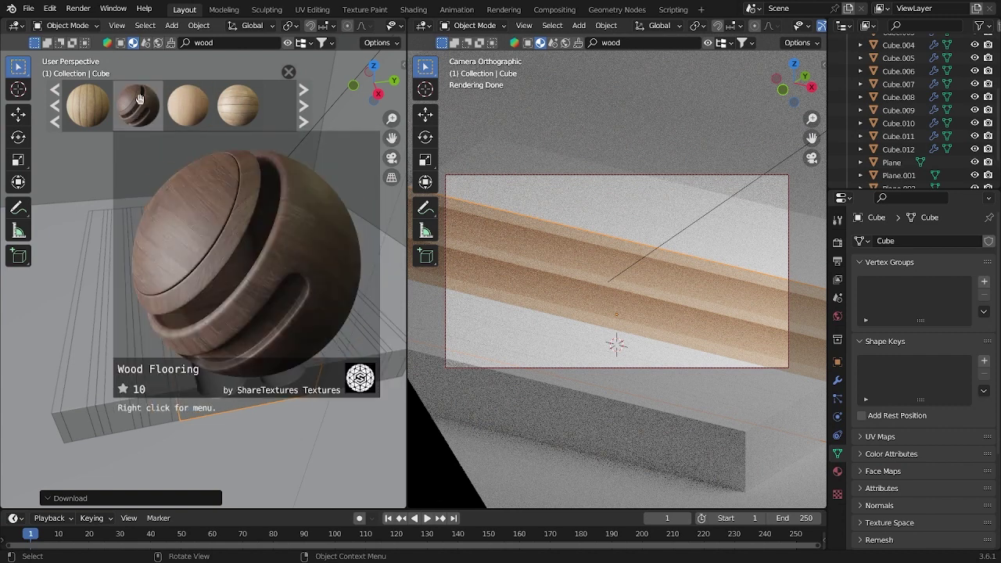
{"action": "left_click", "coordinate": [170, 384]}
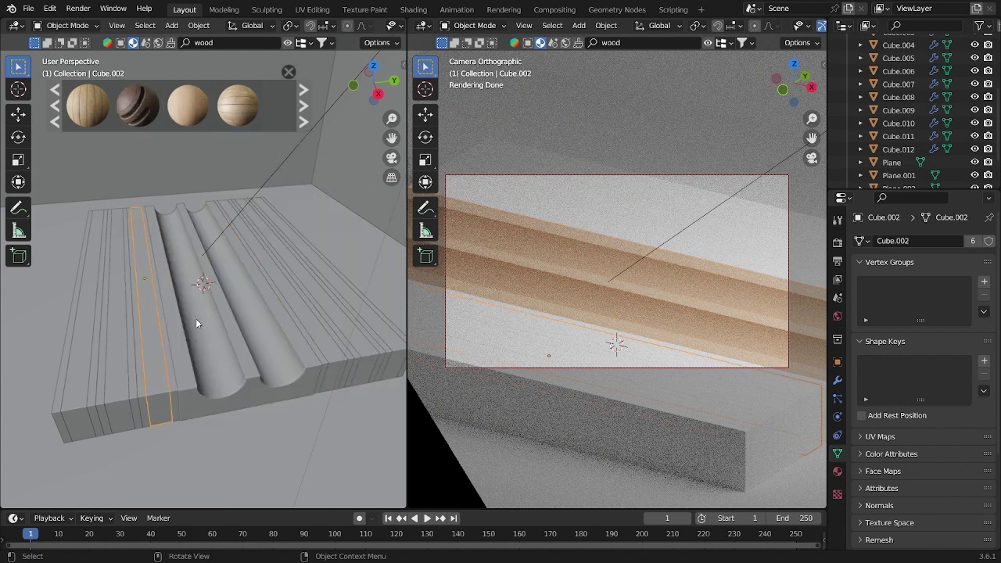
{"action": "left_click", "coordinate": [174, 383]}
{"action": "mouse_move", "coordinate": [135, 111]}
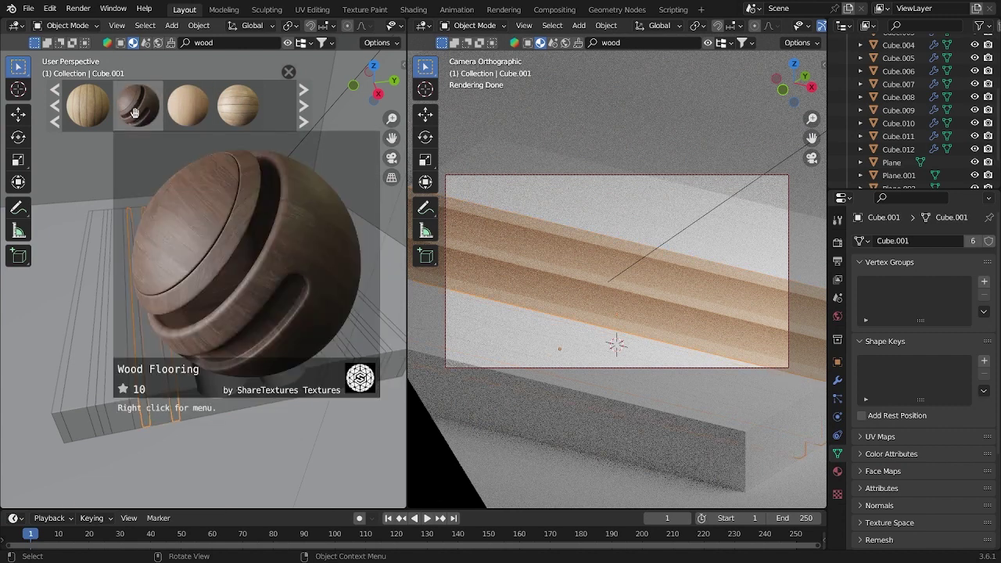
{"action": "left_click_drag", "start_coordinate": [135, 112], "coordinate": [153, 131]}
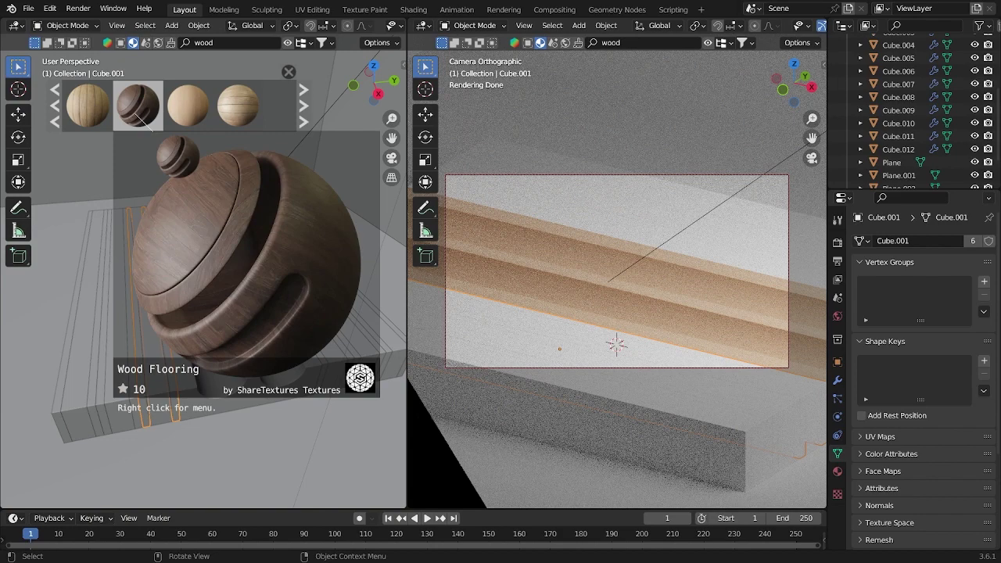
{"action": "left_click_drag", "start_coordinate": [153, 131], "coordinate": [582, 335]}
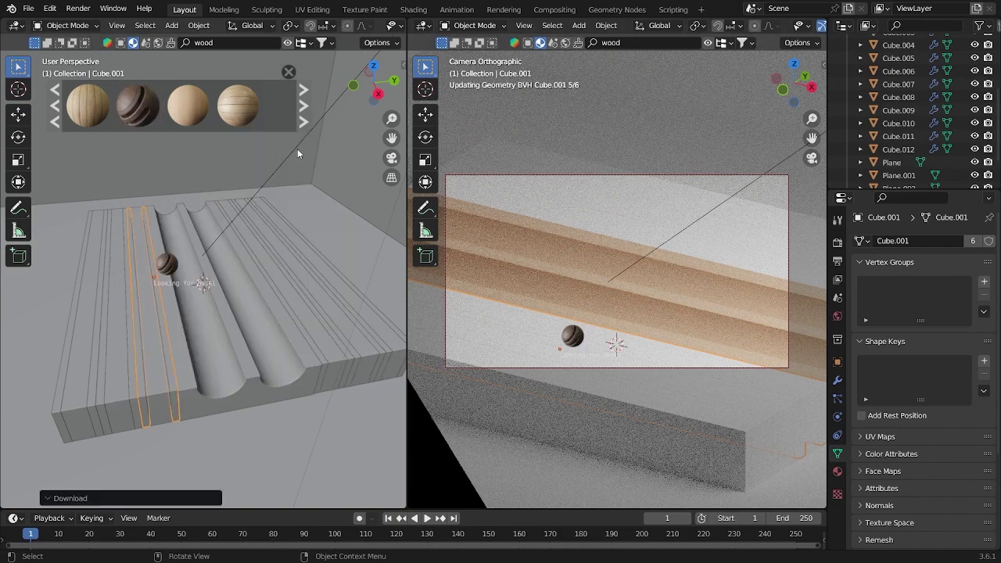
- Apply the light Wood material to the wide bar on the other side of the grooves and to the floor plane
{"action": "left_click", "coordinate": [57, 118]}
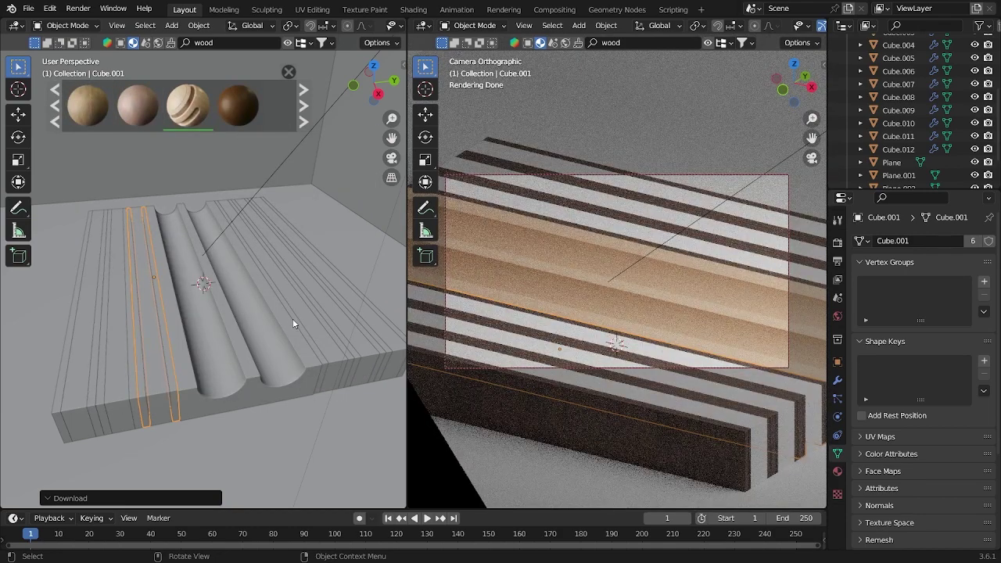
{"action": "mouse_move", "coordinate": [188, 106]}
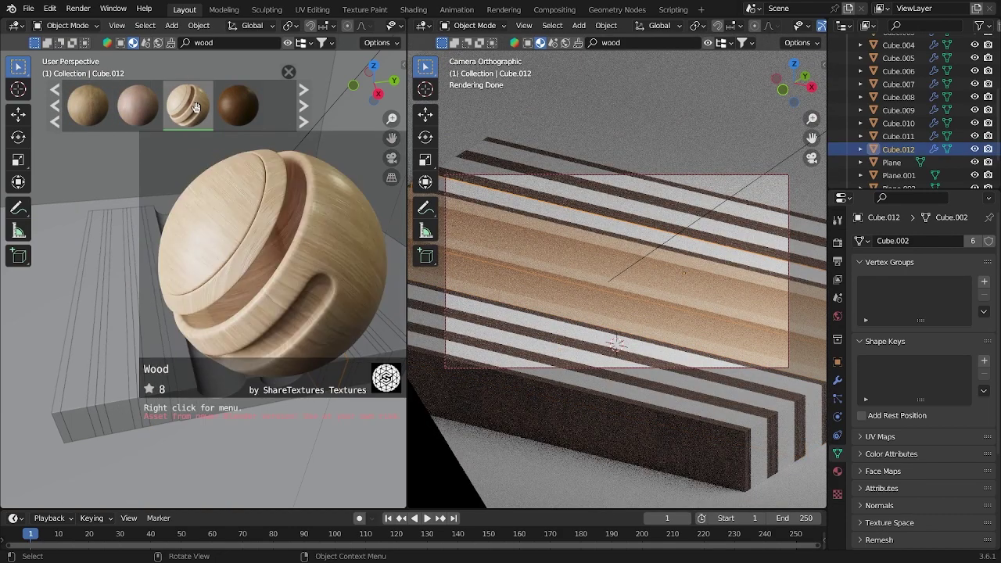
{"action": "left_click_drag", "start_coordinate": [195, 108], "coordinate": [241, 218]}
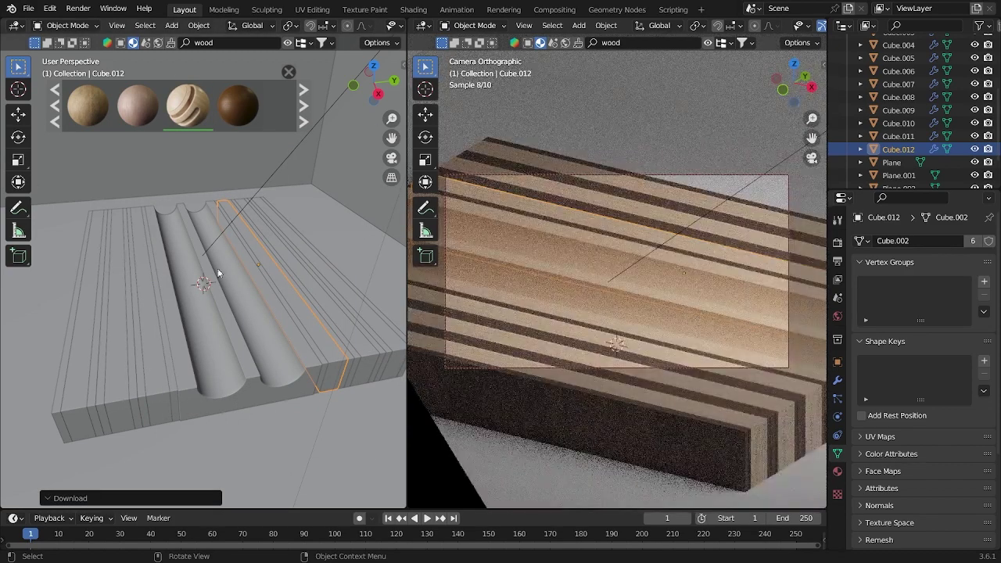
{"action": "left_click", "coordinate": [291, 447]}
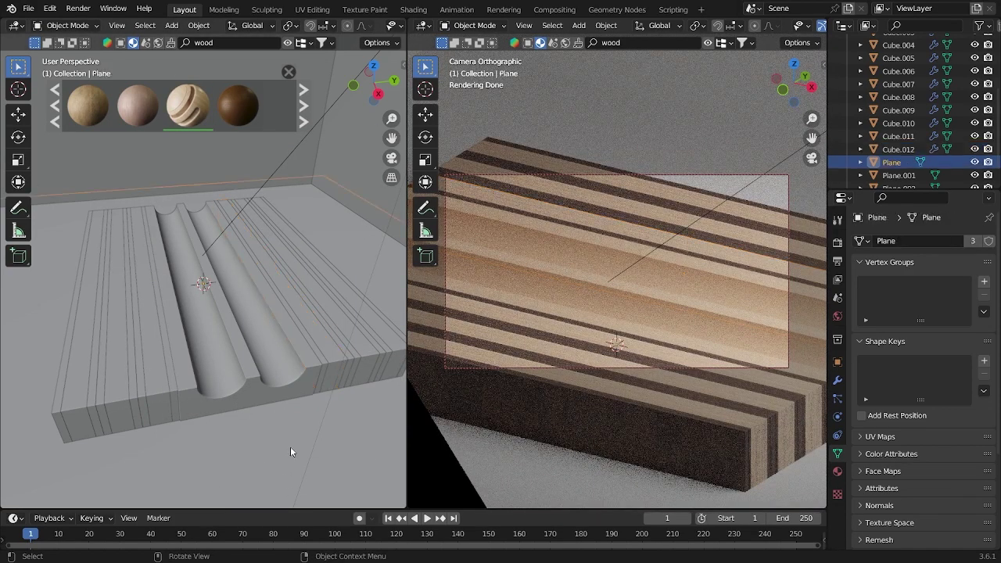
{"action": "left_click_drag", "start_coordinate": [189, 121], "coordinate": [336, 321]}
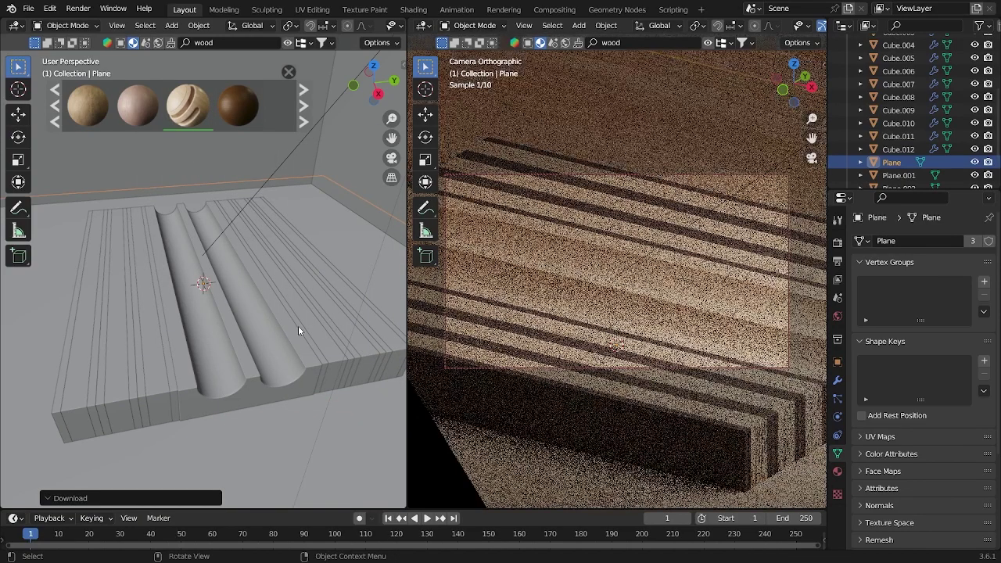
- Check the bars on one side of the grooves in the right view, clear their selection and save the file
{"action": "middle_click_drag", "start_coordinate": [310, 321], "coordinate": [284, 323]}
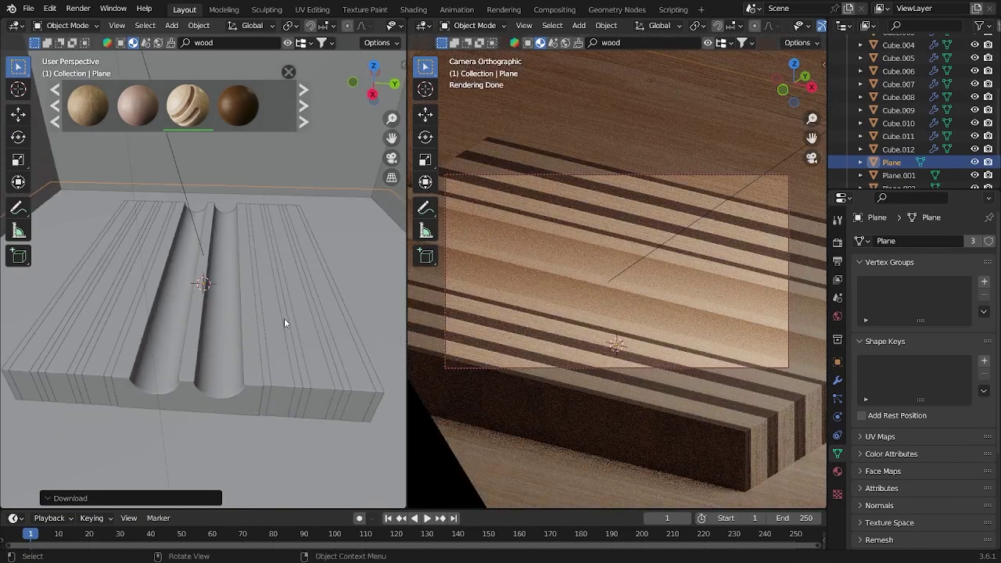
{"action": "key", "text": "KP_3"}
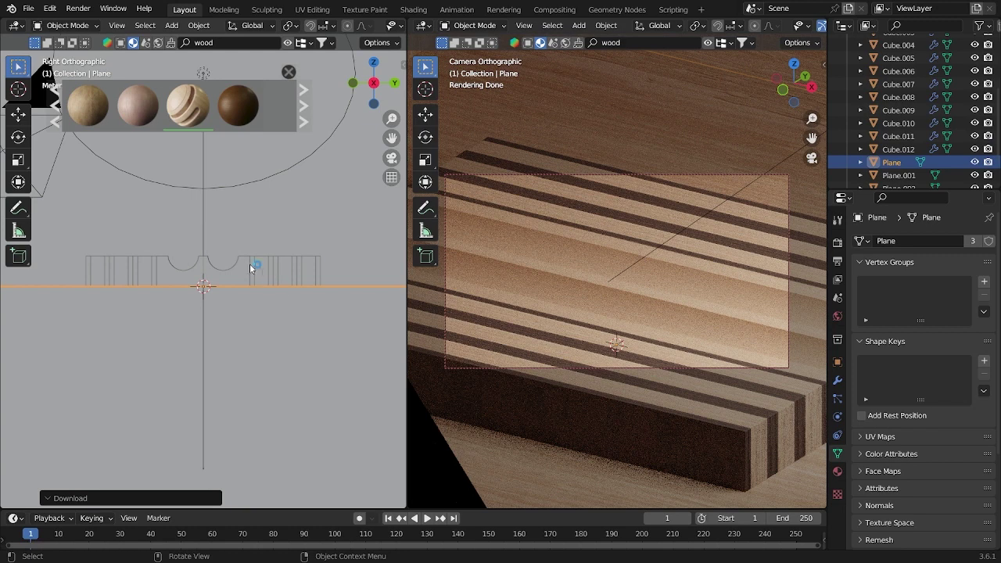
{"action": "left_click_drag", "start_coordinate": [251, 260], "coordinate": [318, 277]}
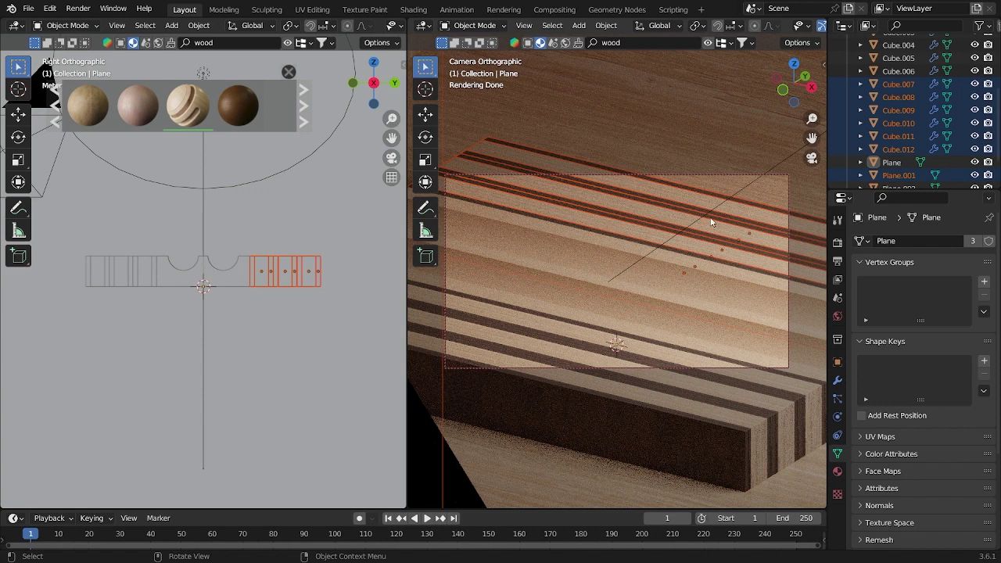
{"action": "left_click", "coordinate": [341, 322]}
{"action": "key", "text": "ctrl+s"}
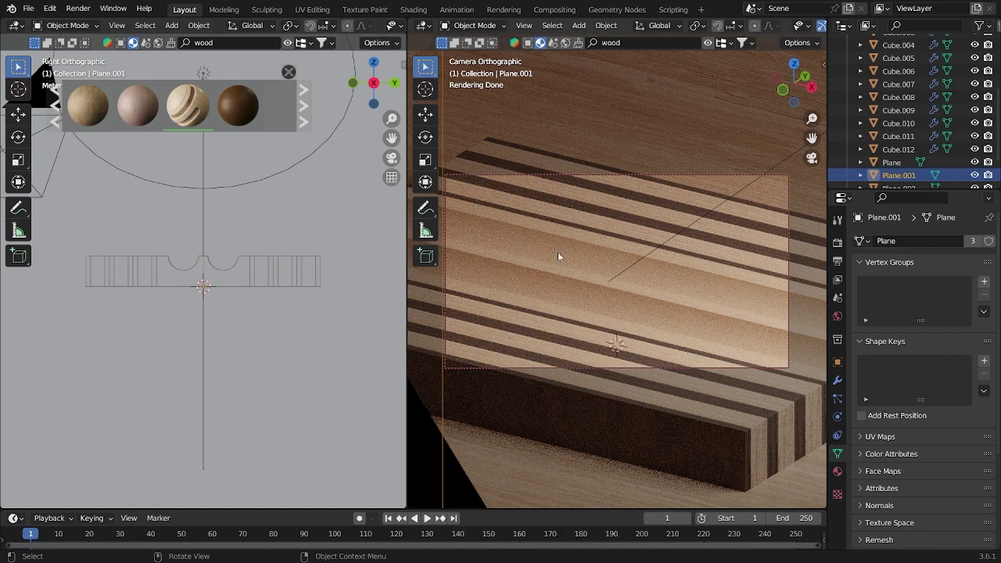
{"action": "middle_click_drag", "start_coordinate": [301, 272], "coordinate": [245, 273]}
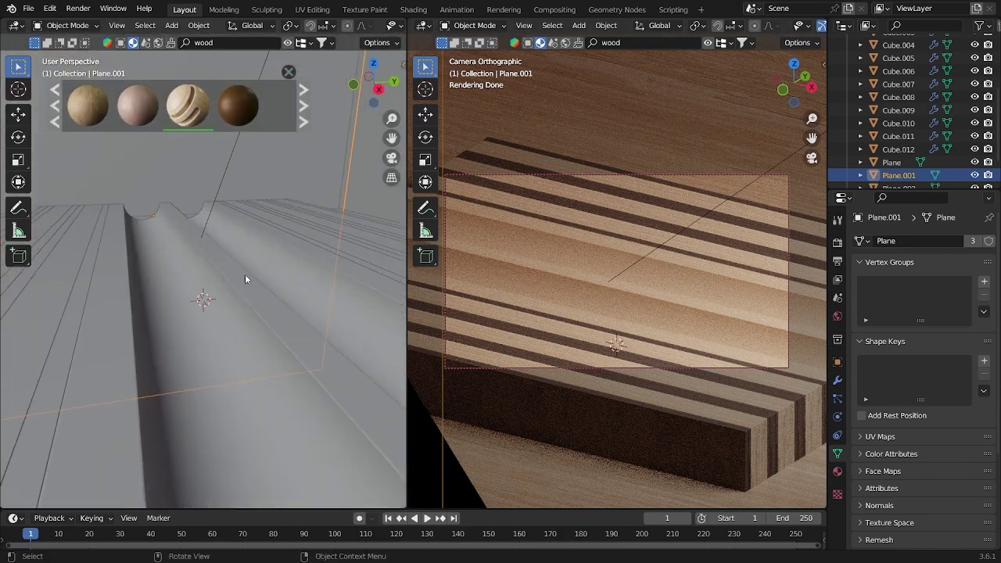
{"action": "left_click", "coordinate": [214, 234]}
{"action": "middle_click_drag", "start_coordinate": [214, 234], "coordinate": [145, 208]}
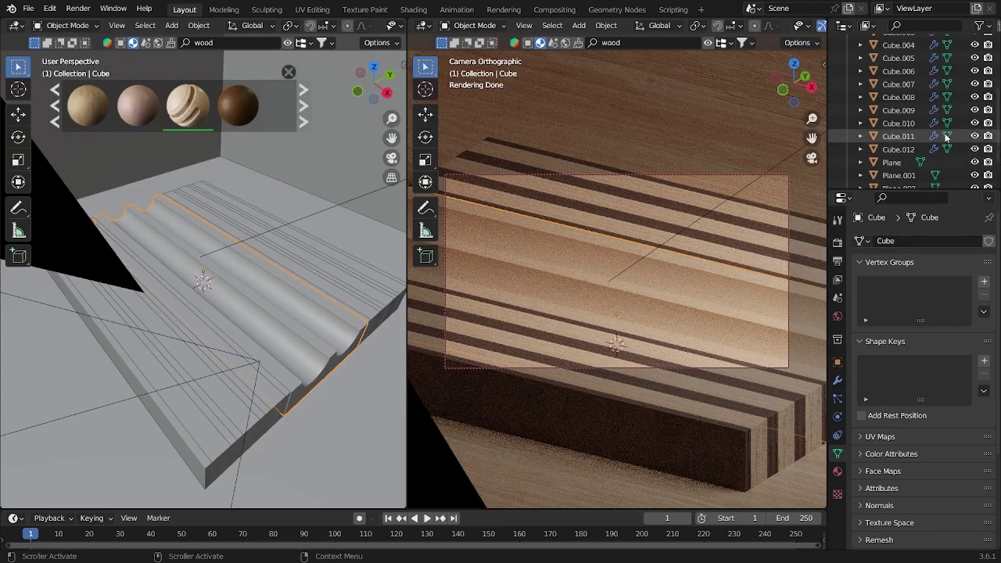
- Rename the scene's collection as Cube And Camera, collapse it and hide it in the viewport
{"action": "scroll", "coordinate": [889, 58], "scroll_direction": "up", "scroll_amount": 5}
{"action": "double_click", "coordinate": [887, 55]}
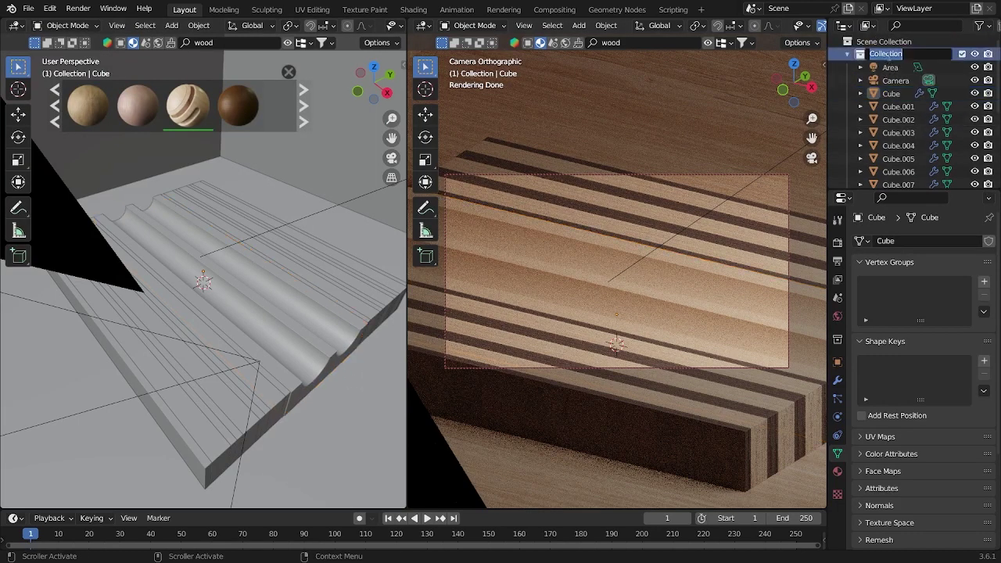
{"action": "key", "text": "BackSpace"}
{"action": "type", "text": "Cu"}
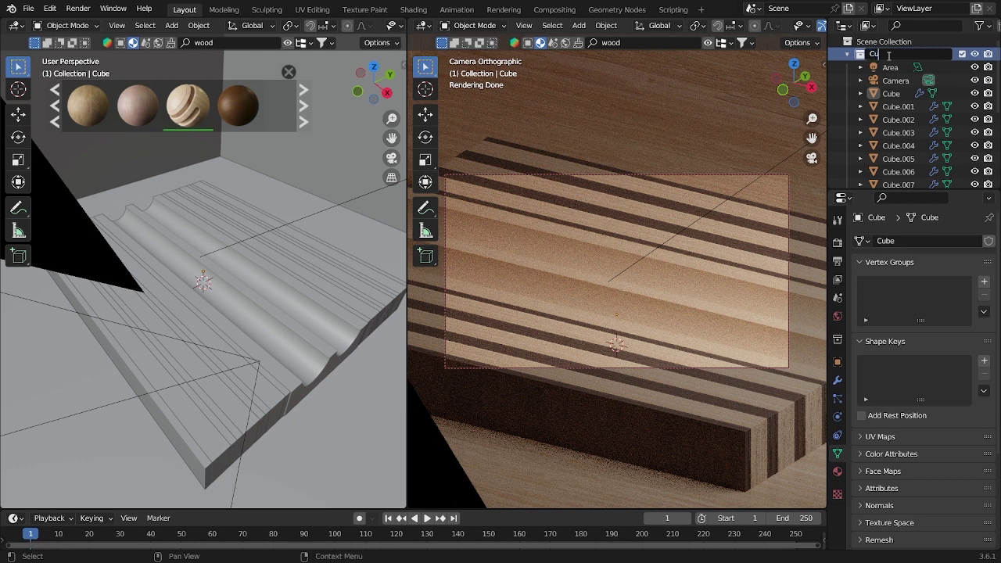
{"action": "type", "text": "be And Camera"}
{"action": "key", "text": "Return"}
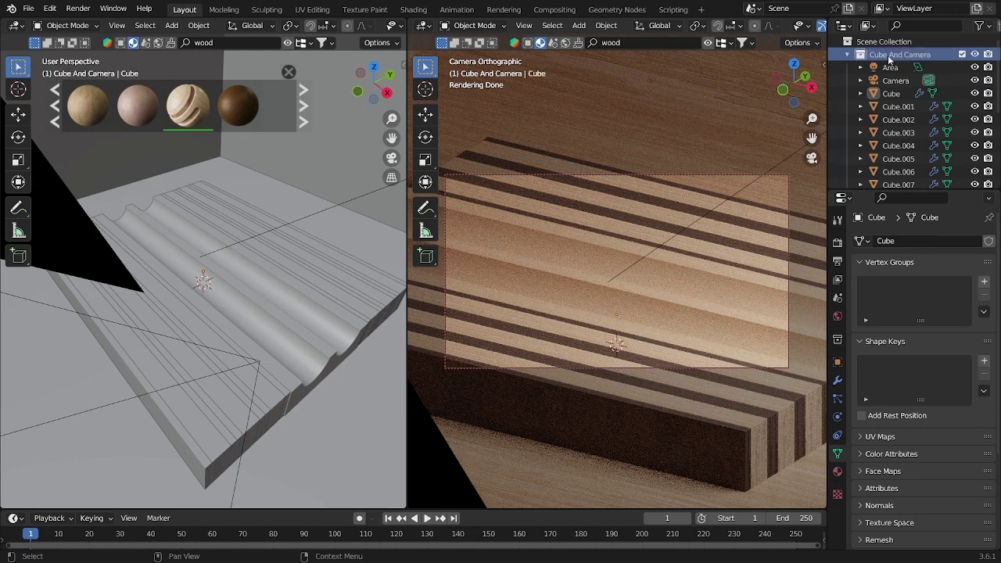
{"action": "left_click", "coordinate": [848, 54]}
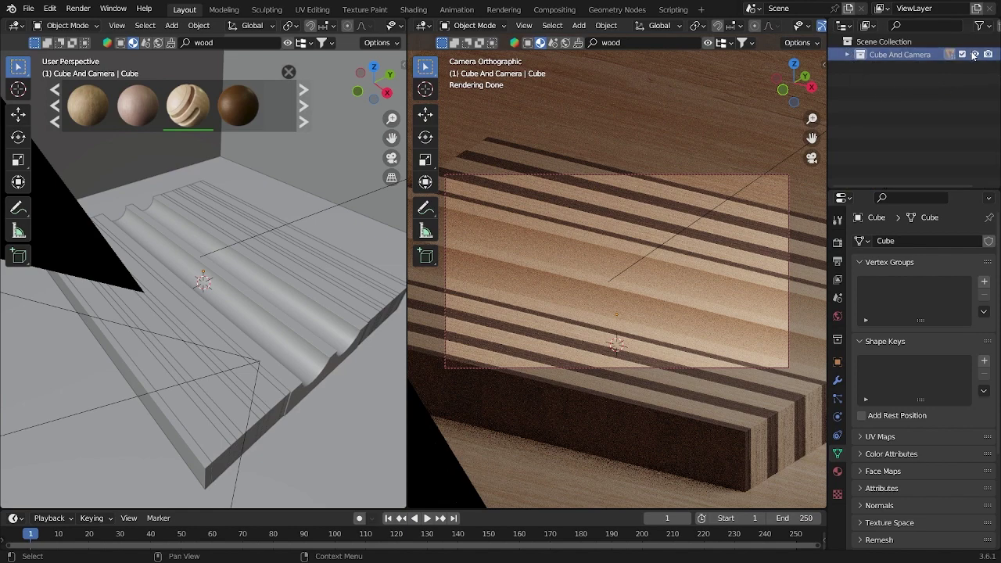
{"action": "left_click", "coordinate": [974, 54]}
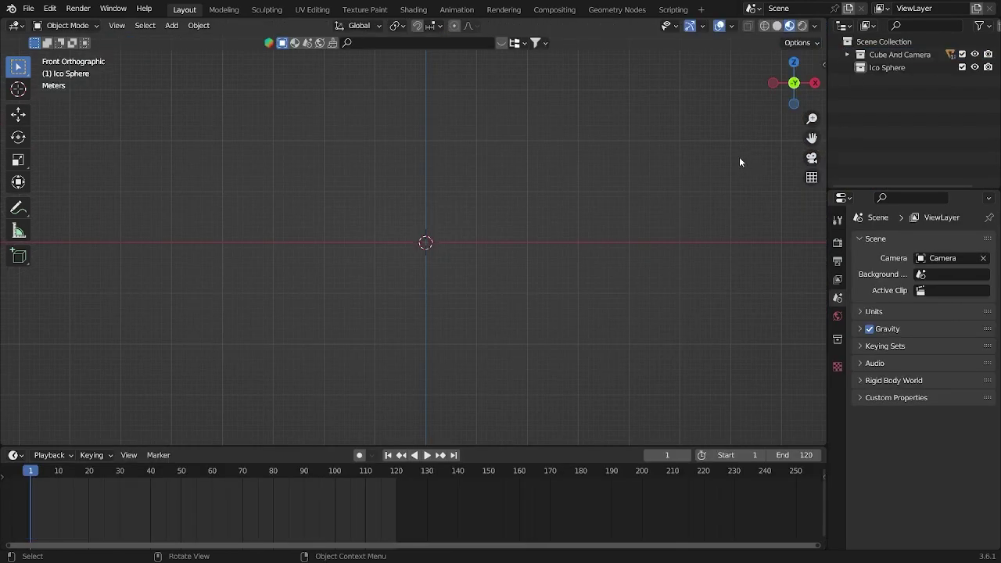
- Add an ico sphere with 4 subdivisions at the world origin in the Ico Sphere collection
{"action": "key", "text": "shift+a"}
{"action": "mouse_move", "coordinate": [421, 211]}
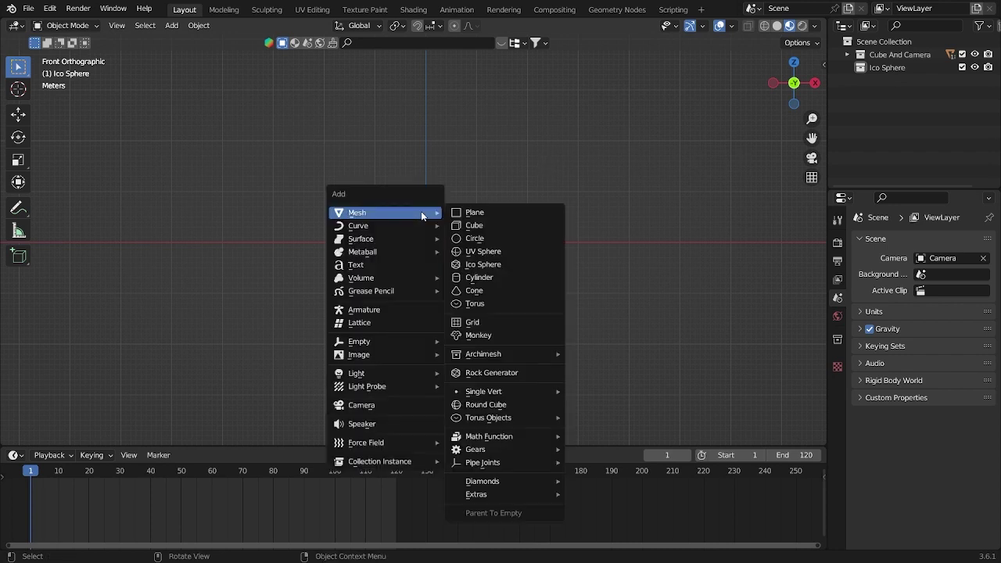
{"action": "left_click", "coordinate": [503, 266]}
{"action": "key", "text": "grave"}
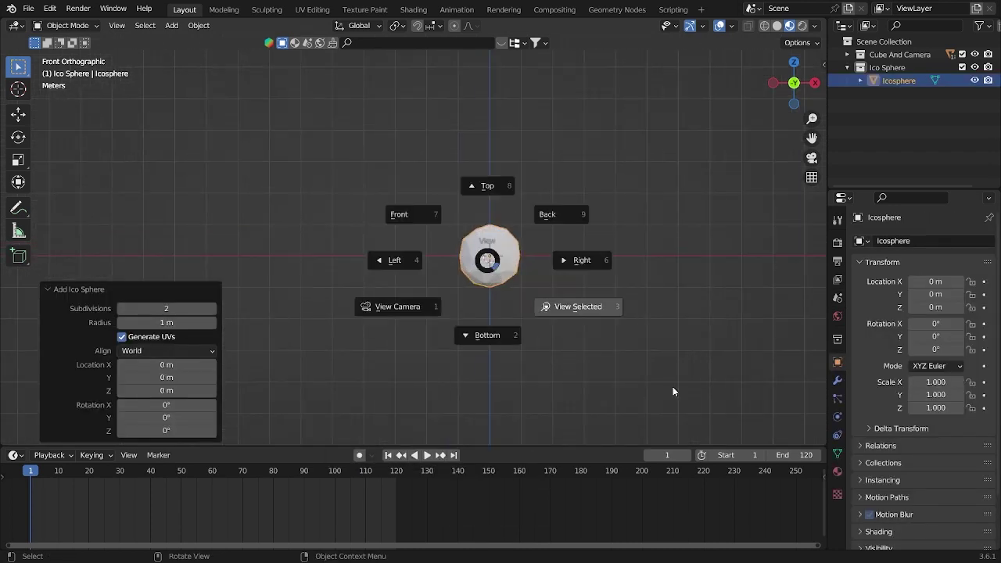
{"action": "left_click", "coordinate": [673, 386]}
{"action": "left_click", "coordinate": [213, 313]}
{"action": "left_click", "coordinate": [213, 313]}
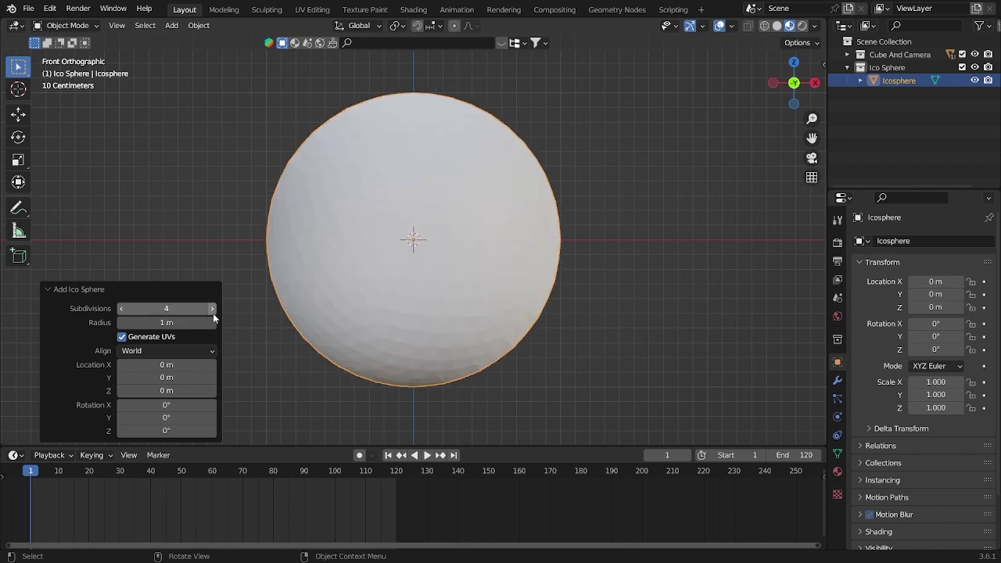
- Apply smooth shading to the ico sphere
{"action": "right_click", "coordinate": [327, 255]}
{"action": "left_click", "coordinate": [328, 253]}
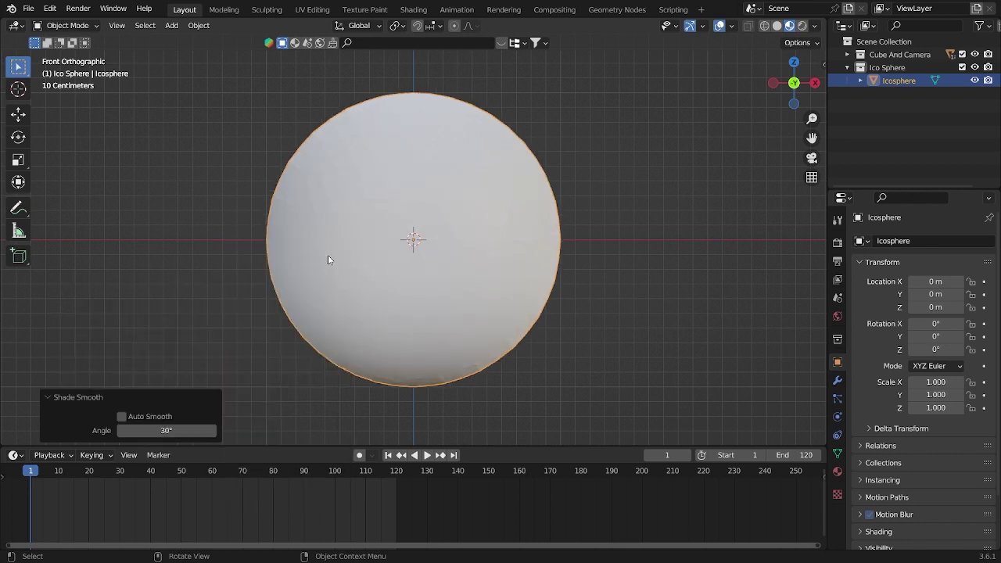
{"action": "scroll", "coordinate": [758, 172], "scroll_direction": "down", "scroll_amount": 7}
{"action": "scroll", "coordinate": [718, 122], "scroll_direction": "up", "scroll_amount": 5}
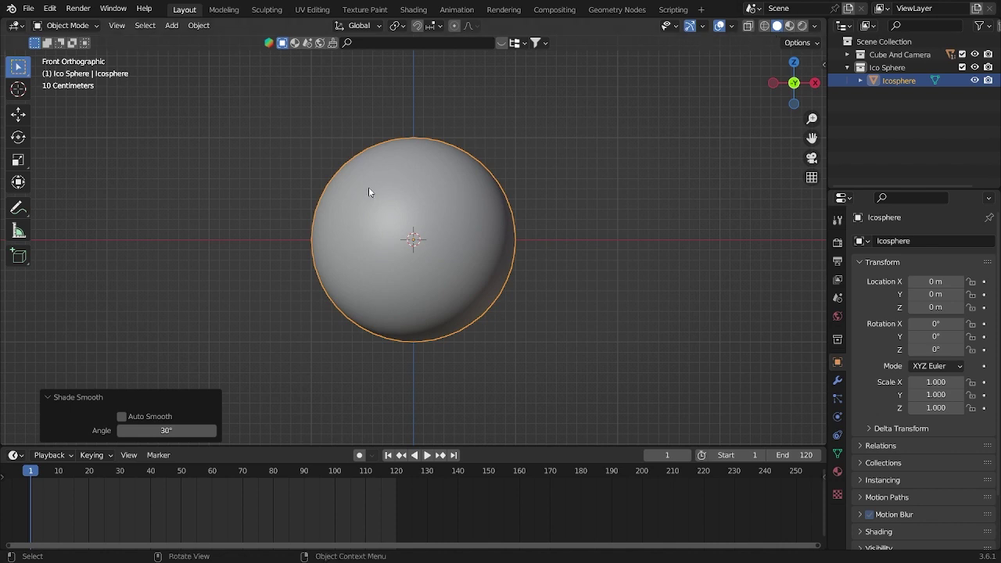
- Box-select the upper half of the ico sphere's vertices in Edit Mode with X-ray enabled, and return to Object Mode
{"action": "key", "text": "Tab"}
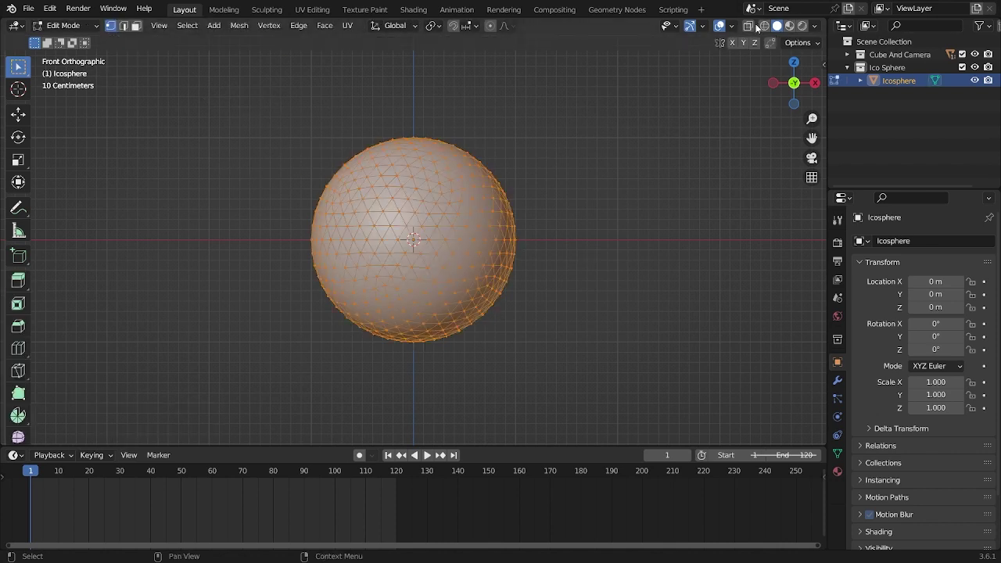
{"action": "key", "text": "alt+z"}
{"action": "key", "text": "b"}
{"action": "left_click_drag", "start_coordinate": [242, 97], "coordinate": [604, 241]}
{"action": "scroll", "coordinate": [617, 245], "scroll_direction": "up", "scroll_amount": 3}
{"action": "key", "text": "Tab"}
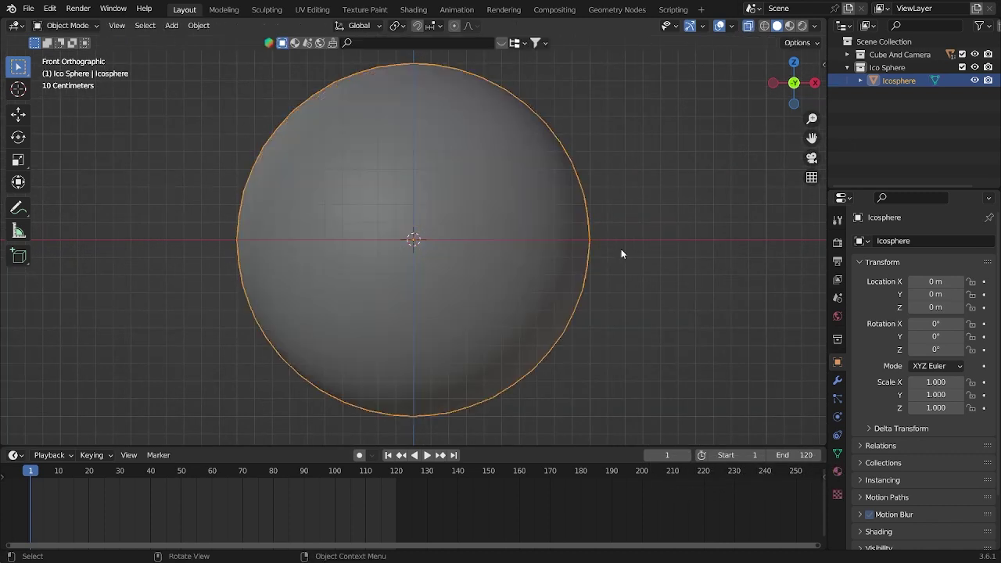
- Assign the existing Wood material to the ico sphere
{"action": "left_click", "coordinate": [837, 380]}
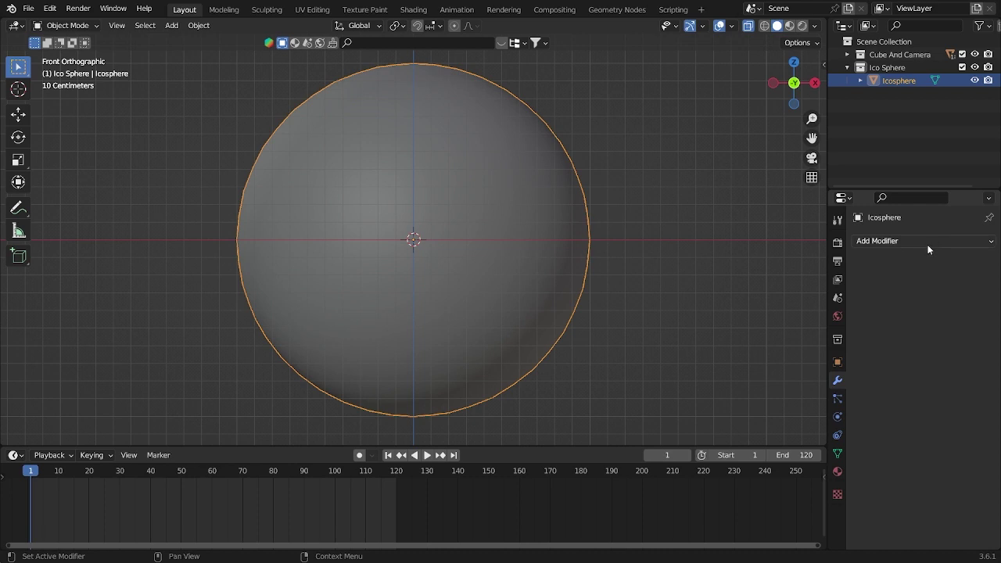
{"action": "left_click", "coordinate": [837, 471]}
{"action": "left_click", "coordinate": [862, 297]}
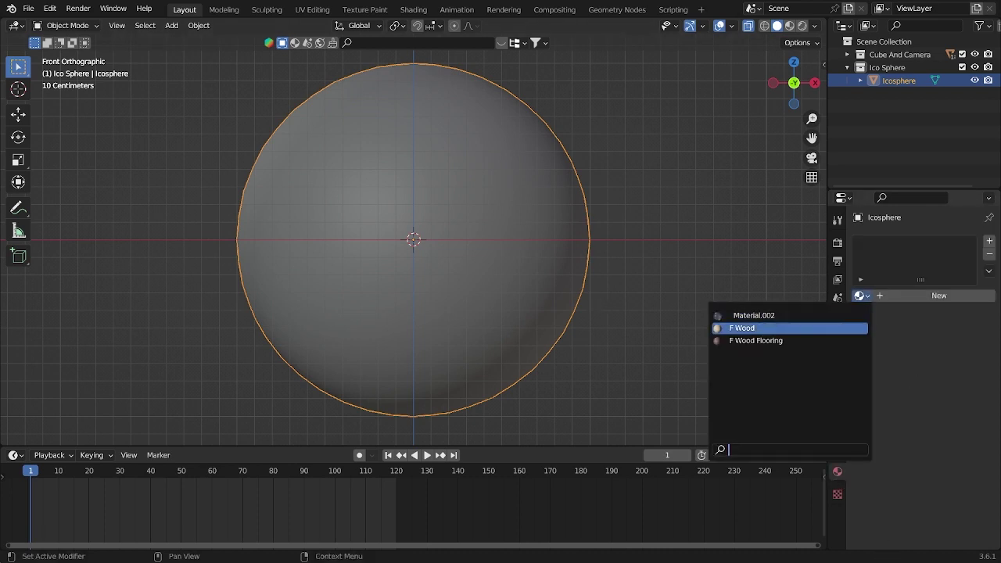
{"action": "left_click", "coordinate": [805, 327]}
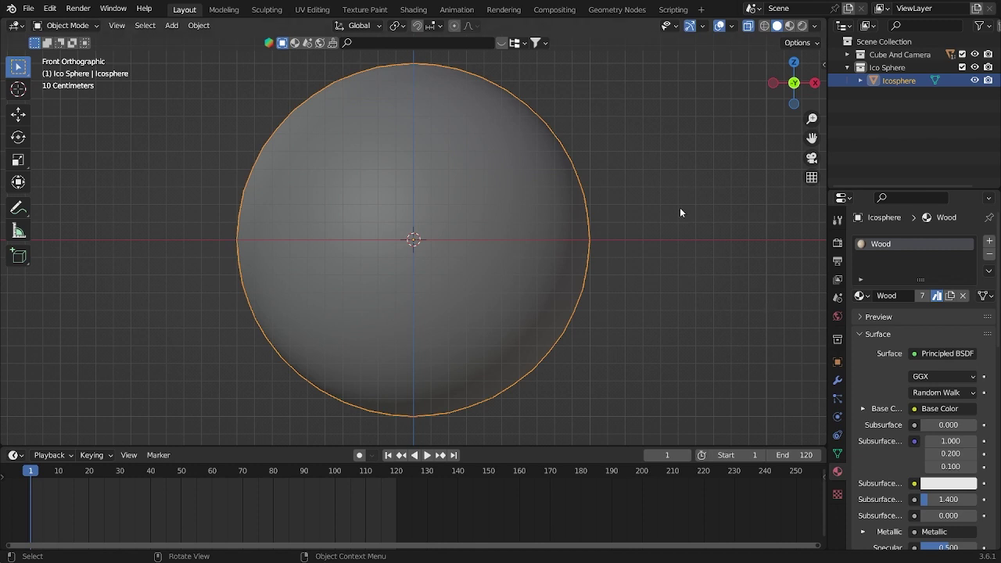
- Add a second, empty material slot to the ico sphere, assign the selected upper half to it, and display the viewport in Material Preview
{"action": "scroll", "coordinate": [679, 207], "scroll_direction": "down", "scroll_amount": 3}
{"action": "scroll", "coordinate": [625, 206], "scroll_direction": "up", "scroll_amount": 2}
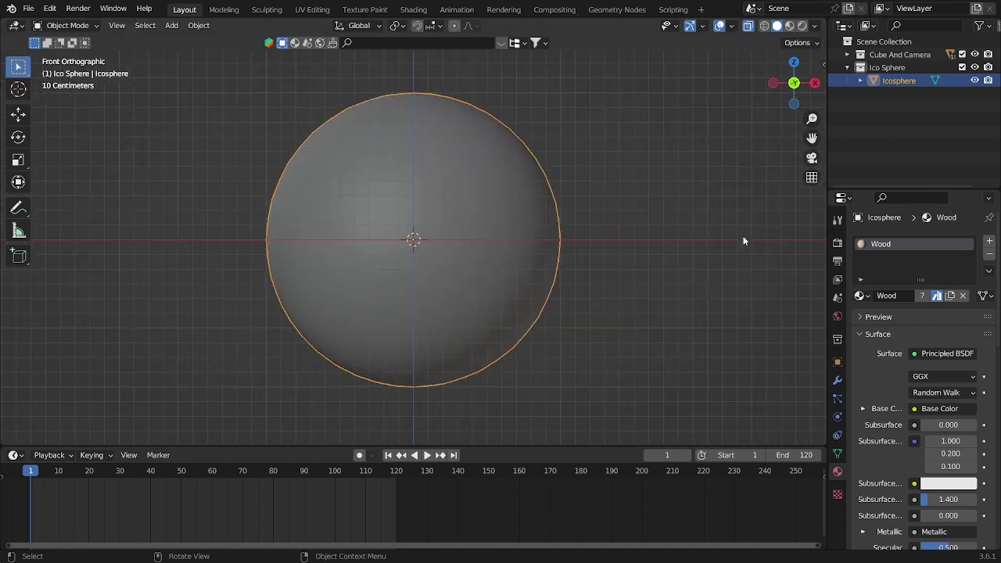
{"action": "key", "text": "Tab"}
{"action": "left_click", "coordinate": [990, 241]}
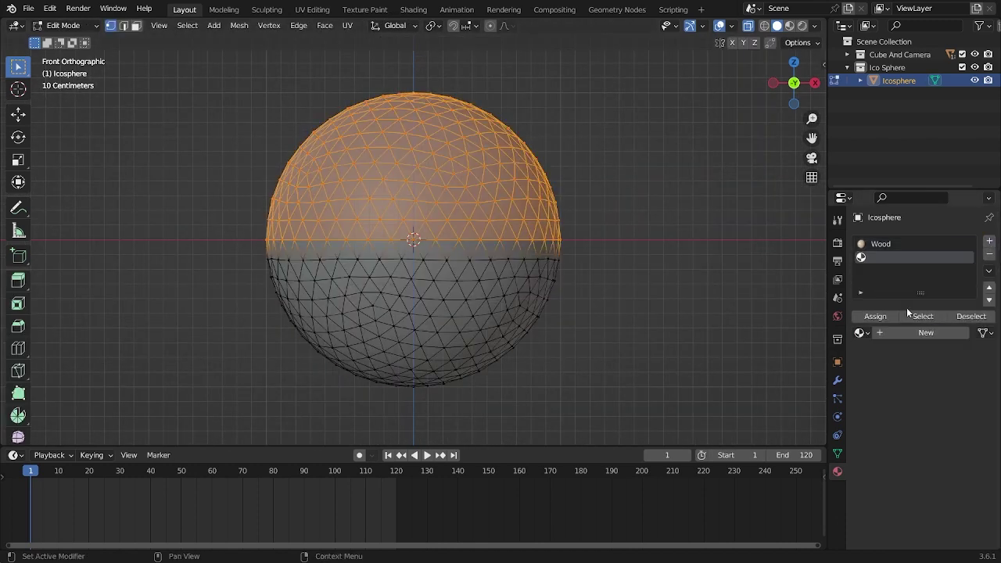
{"action": "left_click", "coordinate": [860, 323]}
{"action": "key", "text": "Tab"}
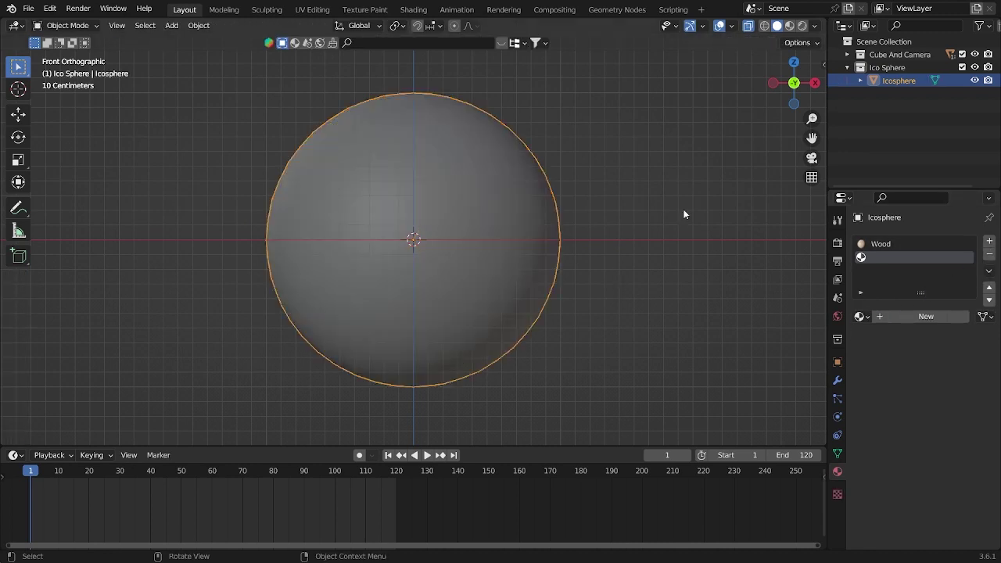
{"action": "left_click", "coordinate": [791, 26]}
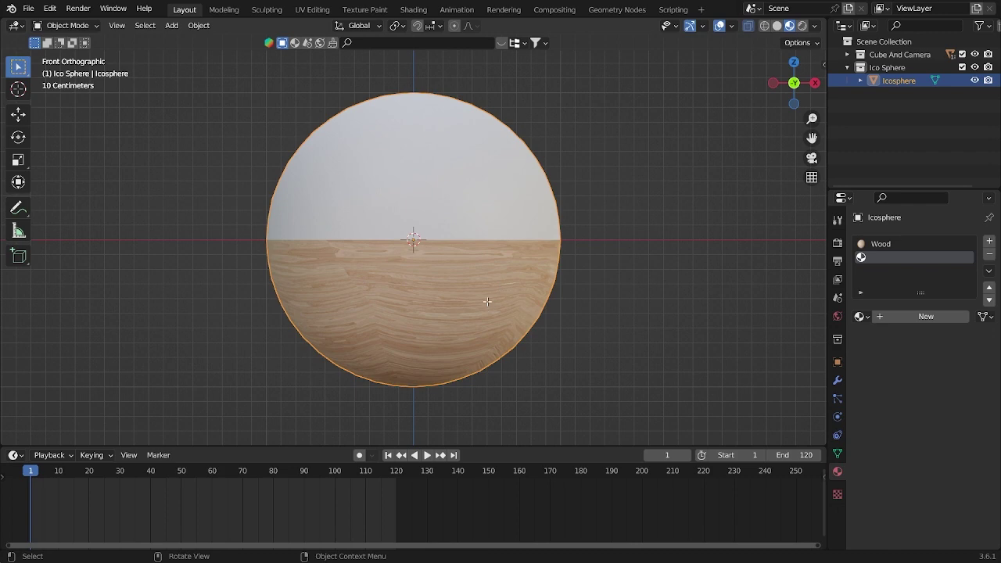
- Select the ico sphere's vertices below the equator in Edit Mode and try the standard Unwrap on them
{"action": "key", "text": "Tab"}
{"action": "scroll", "coordinate": [487, 302], "scroll_direction": "down", "scroll_amount": 3}
{"action": "left_click_drag", "start_coordinate": [627, 370], "coordinate": [308, 247]}
{"action": "scroll", "coordinate": [527, 288], "scroll_direction": "up", "scroll_amount": 6}
{"action": "scroll", "coordinate": [527, 288], "scroll_direction": "down", "scroll_amount": 3}
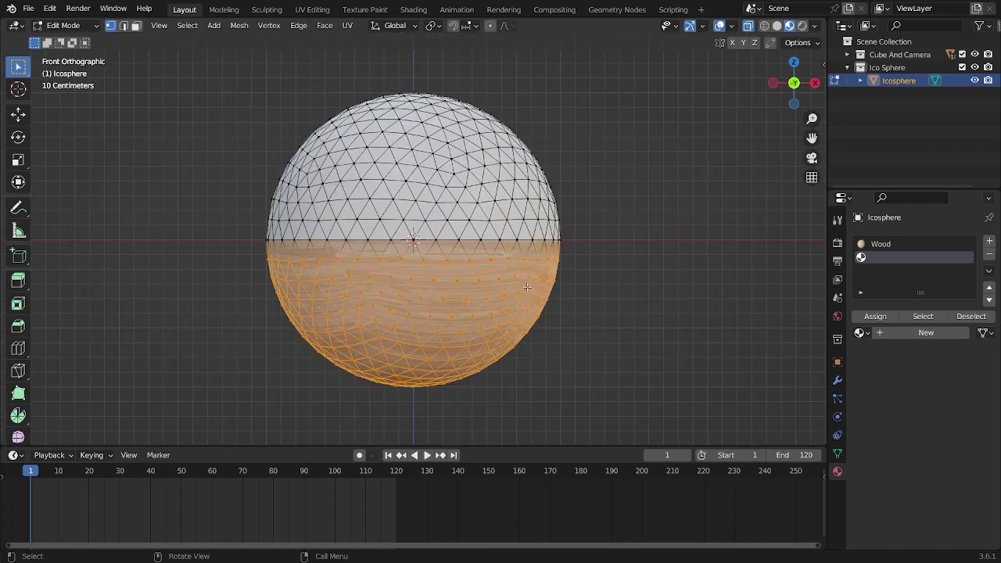
{"action": "key", "text": "u"}
{"action": "left_click", "coordinate": [529, 289]}
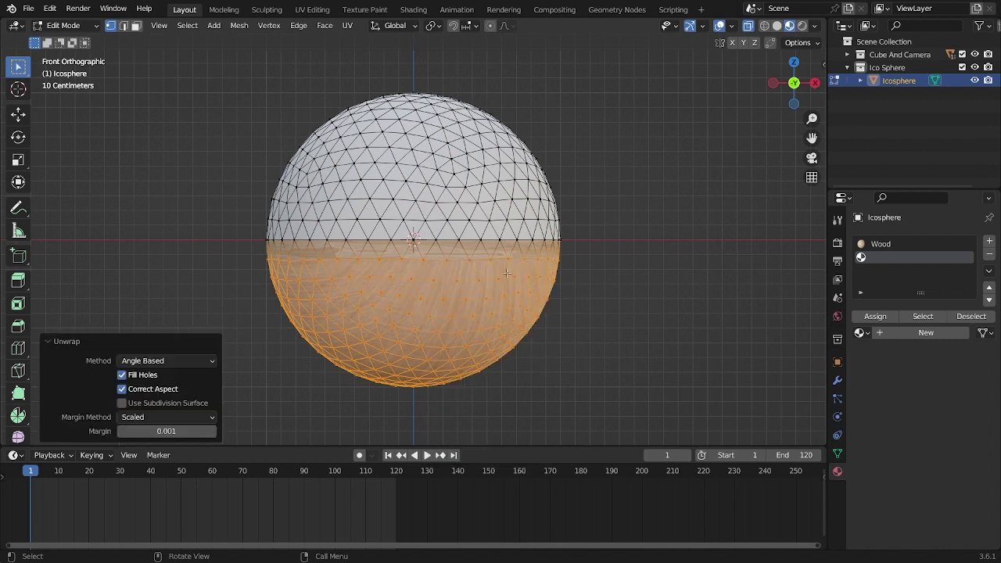
- Box-select the lower half's vertices including the equator row and try Smart UV Project with a 66° angle limit on them
{"action": "left_click_drag", "start_coordinate": [747, 402], "coordinate": [258, 246]}
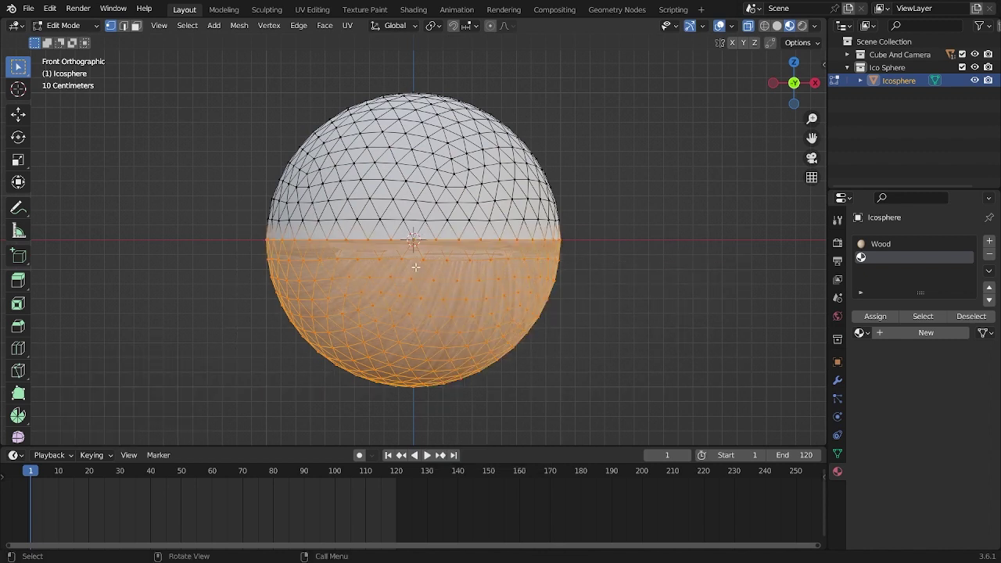
{"action": "key", "text": "u"}
{"action": "left_click", "coordinate": [405, 287]}
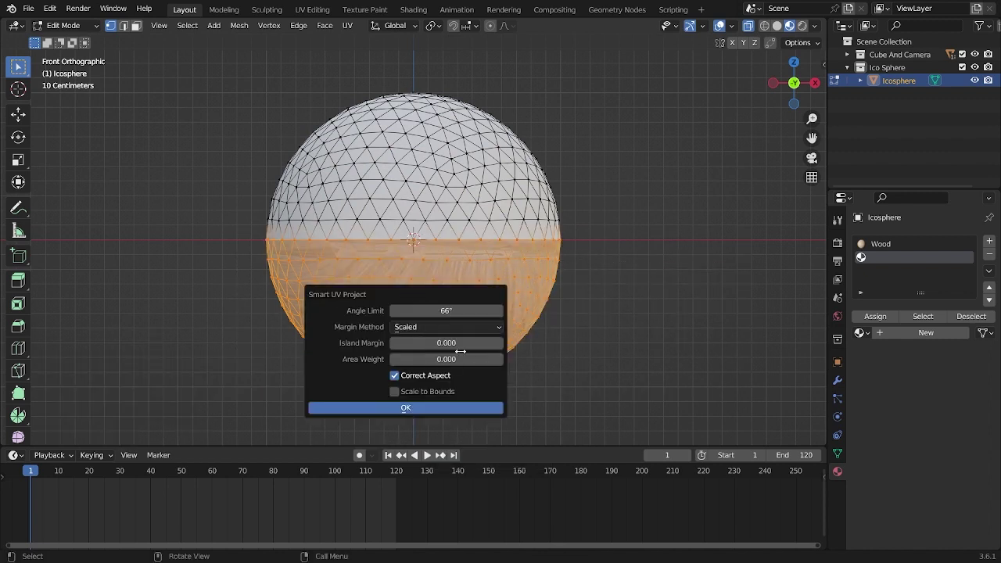
{"action": "left_click", "coordinate": [462, 407]}
{"action": "key", "text": "Tab"}
{"action": "middle_click_drag", "start_coordinate": [587, 357], "coordinate": [591, 322]}
- Apply Sphere Projection to the lower half's UVs from a tilted view, and return to Object Mode in front view
{"action": "key", "text": "Tab"}
{"action": "key", "text": "u"}
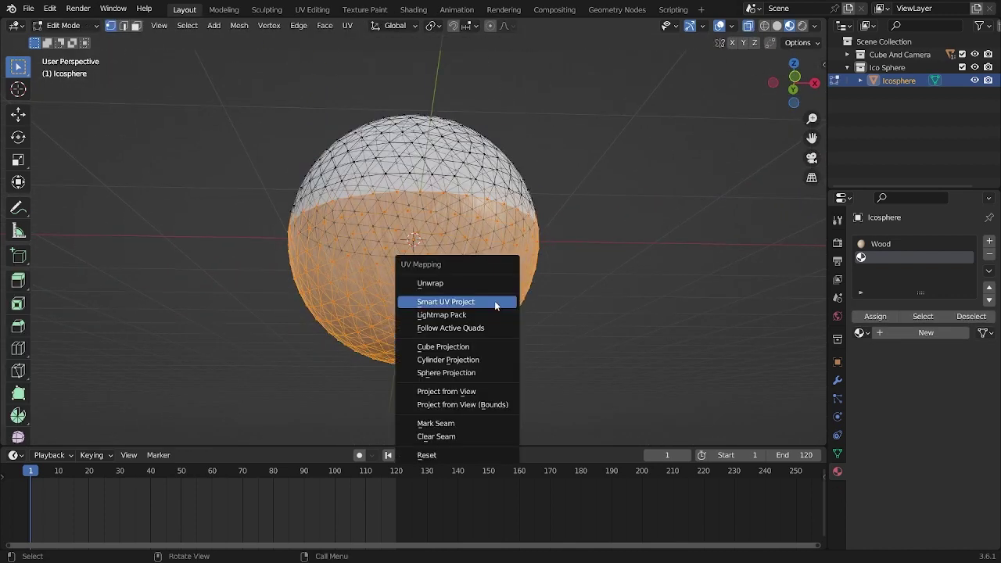
{"action": "left_click", "coordinate": [475, 370]}
{"action": "key", "text": "Tab"}
{"action": "middle_click_drag", "start_coordinate": [630, 320], "coordinate": [669, 245]}
{"action": "key", "text": "grave"}
{"action": "left_click", "coordinate": [483, 252]}
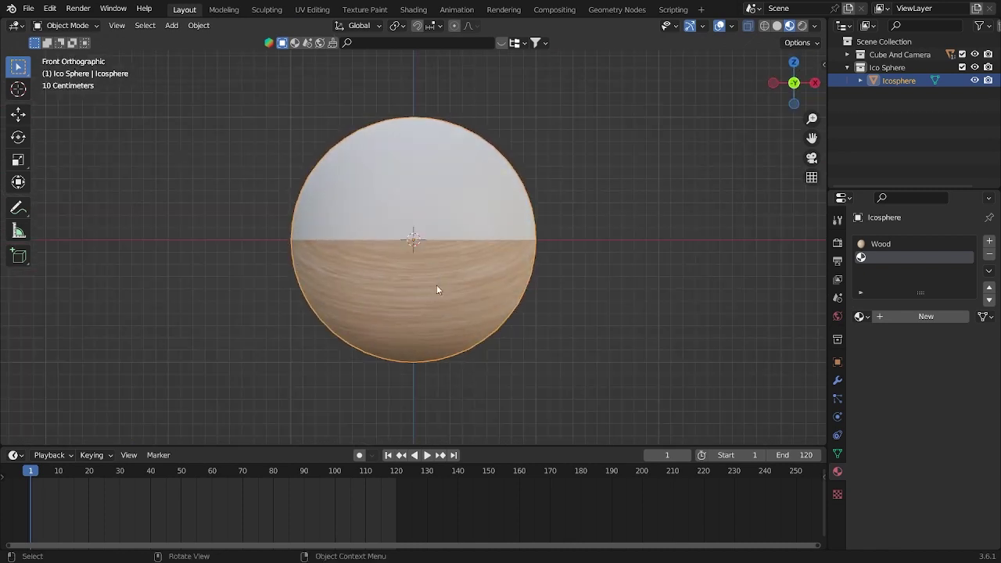
{"action": "middle_click_drag", "start_coordinate": [529, 283], "coordinate": [370, 239]}
{"action": "key", "text": "KP_1"}
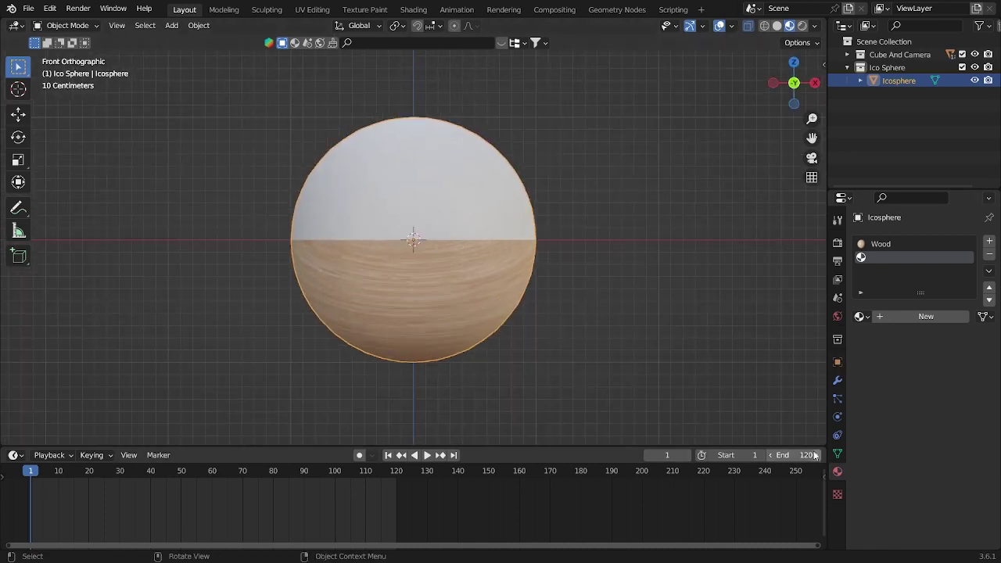
- Create a new material in the ico sphere's empty second slot and set its Transmission to 1.000
{"action": "left_click", "coordinate": [898, 317]}
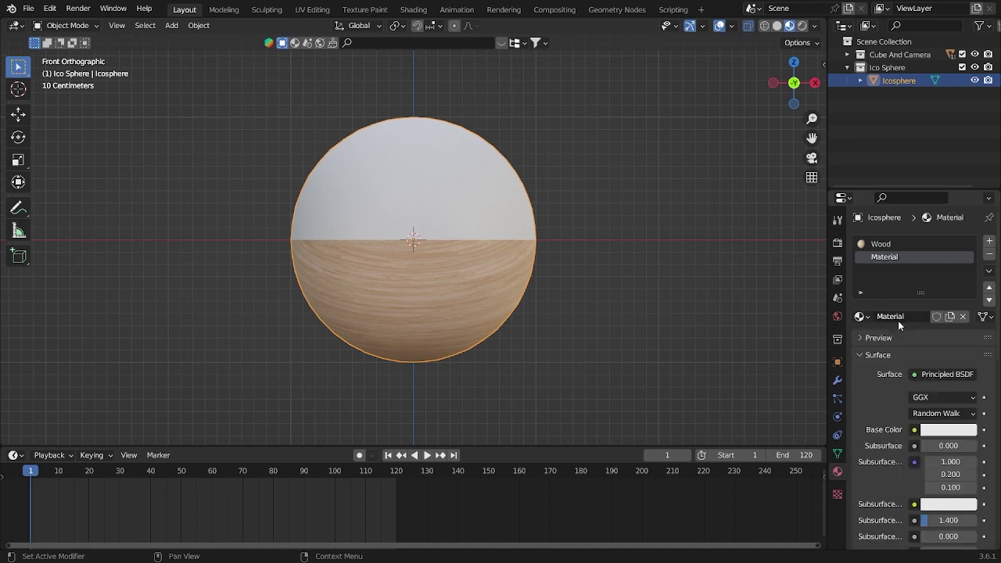
{"action": "scroll", "coordinate": [931, 407], "scroll_direction": "down", "scroll_amount": 1}
{"action": "scroll", "coordinate": [929, 434], "scroll_direction": "down", "scroll_amount": 8}
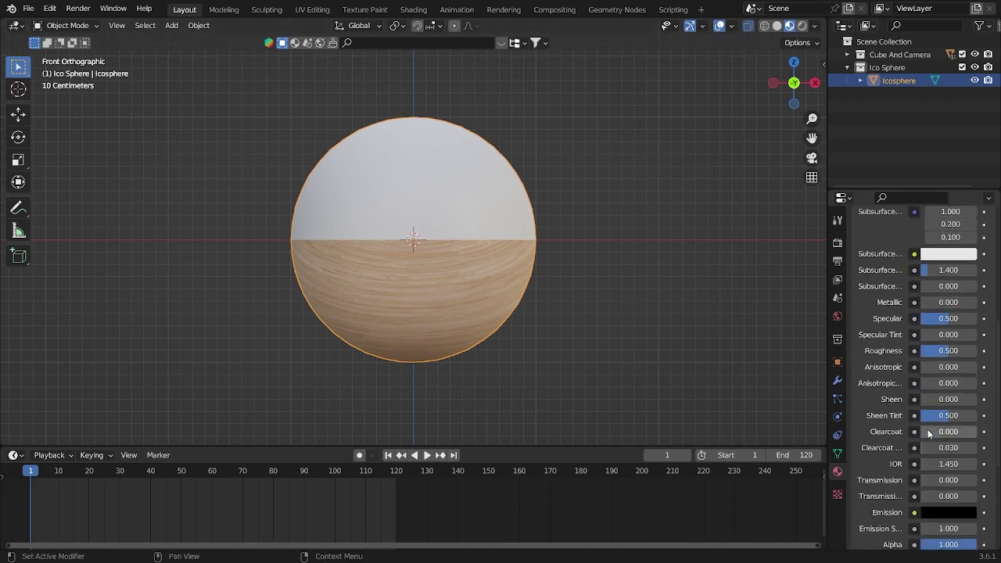
{"action": "left_click_drag", "start_coordinate": [923, 417], "coordinate": [970, 418]}
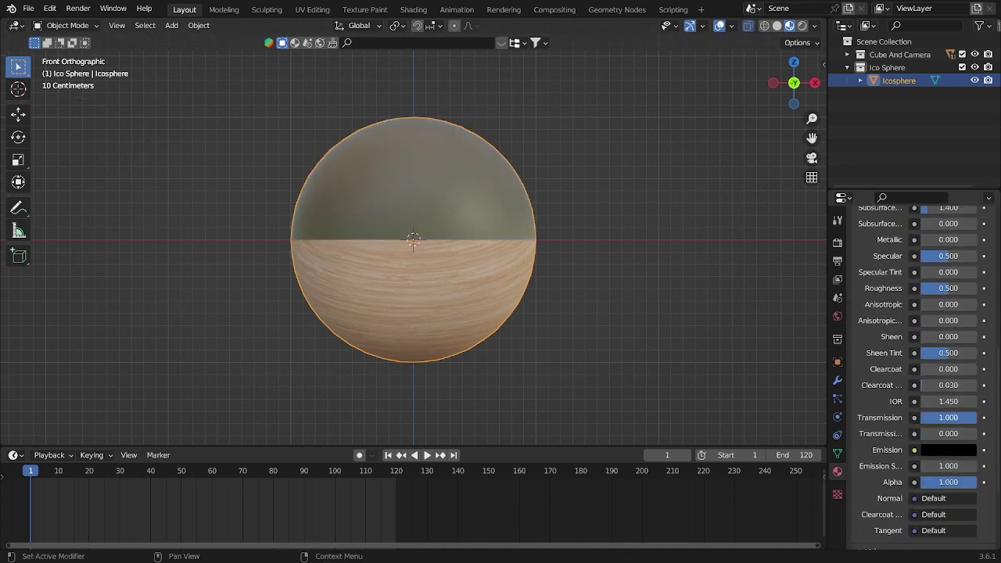
{"action": "scroll", "coordinate": [942, 391], "scroll_direction": "up", "scroll_amount": 7}
- Set the new material's subsurface method to Christensen-Burley, Roughness to 0.106 and Metallic to 0.220
{"action": "left_click", "coordinate": [939, 330]}
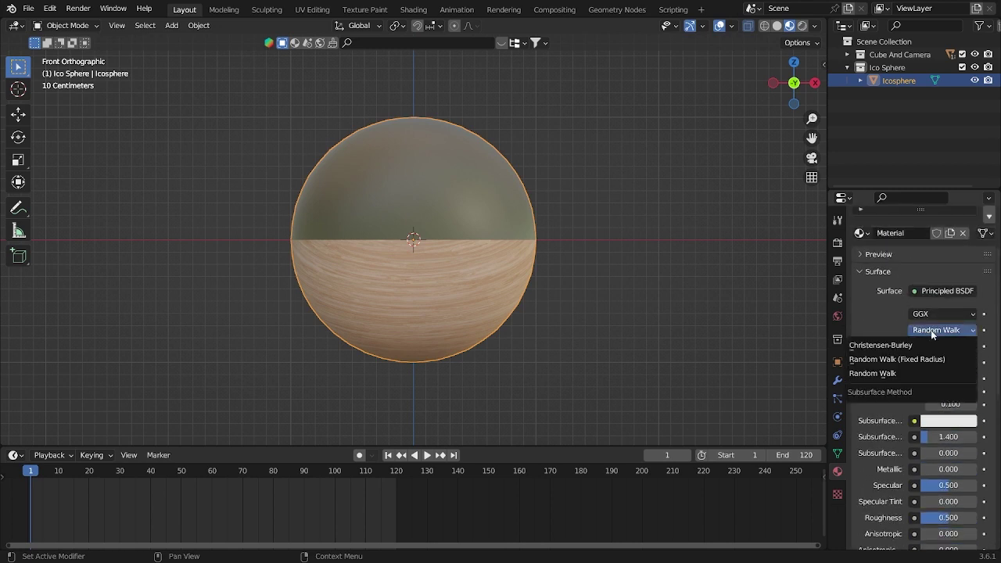
{"action": "left_click", "coordinate": [932, 342]}
{"action": "scroll", "coordinate": [940, 379], "scroll_direction": "down", "scroll_amount": 2}
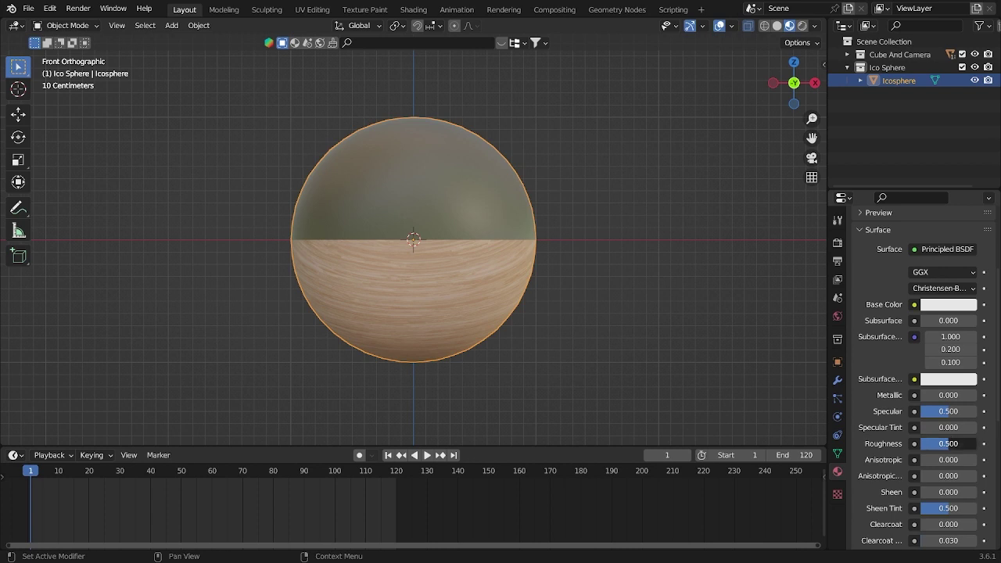
{"action": "left_click_drag", "start_coordinate": [948, 444], "coordinate": [927, 444]}
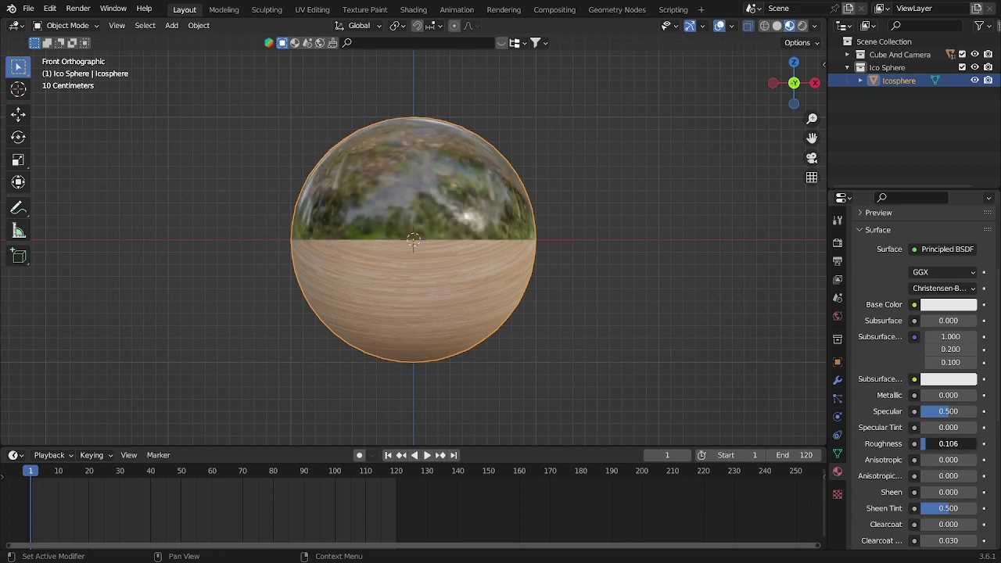
{"action": "left_click_drag", "start_coordinate": [948, 395], "coordinate": [960, 395]}
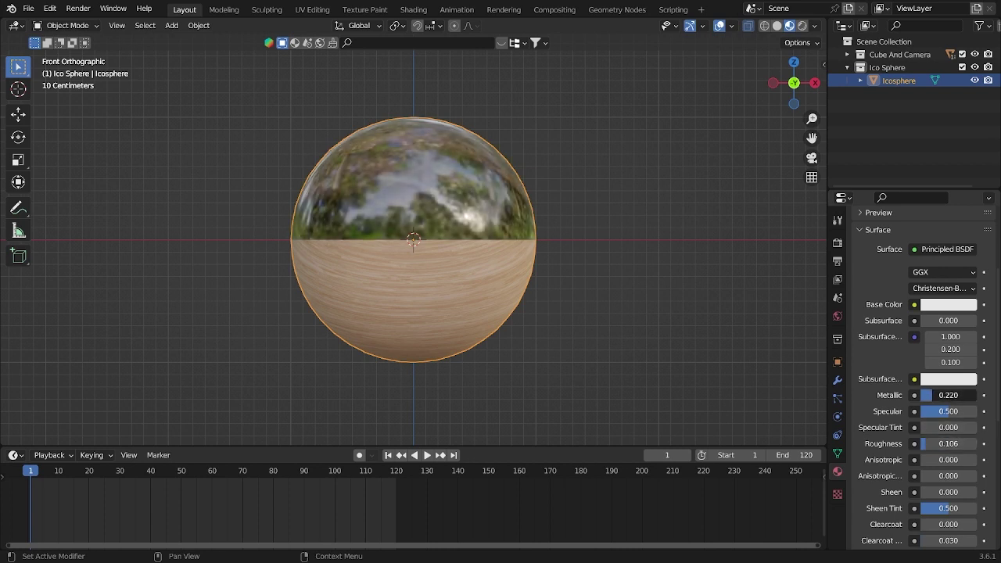
- Lower the new material's Alpha to 0.853 and deselect the ico sphere
{"action": "scroll", "coordinate": [937, 485], "scroll_direction": "down", "scroll_amount": 8}
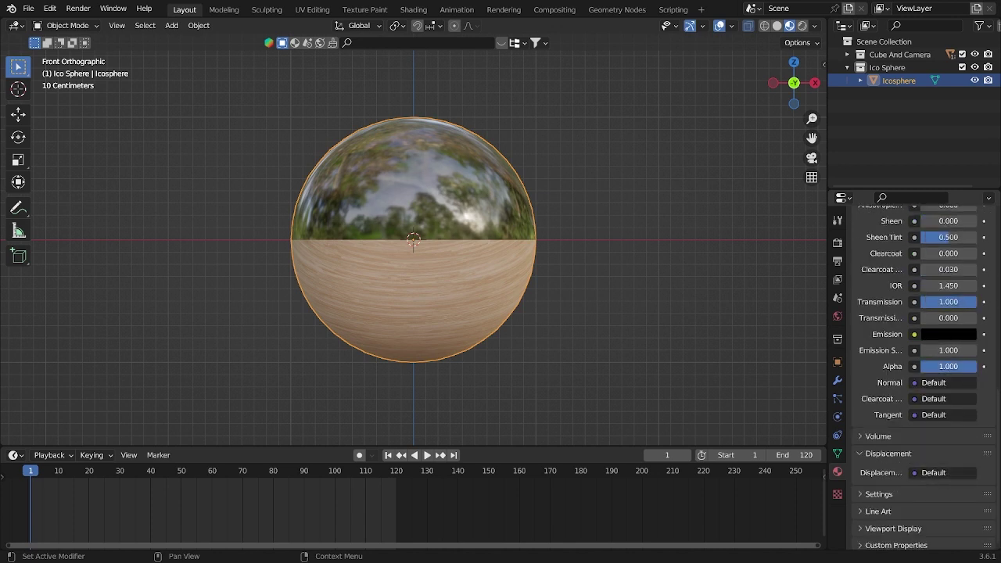
{"action": "left_click_drag", "start_coordinate": [948, 366], "coordinate": [939, 366]}
{"action": "left_click", "coordinate": [713, 325]}
{"action": "scroll", "coordinate": [713, 326], "scroll_direction": "down", "scroll_amount": 8}
{"action": "scroll", "coordinate": [744, 235], "scroll_direction": "up", "scroll_amount": 5}
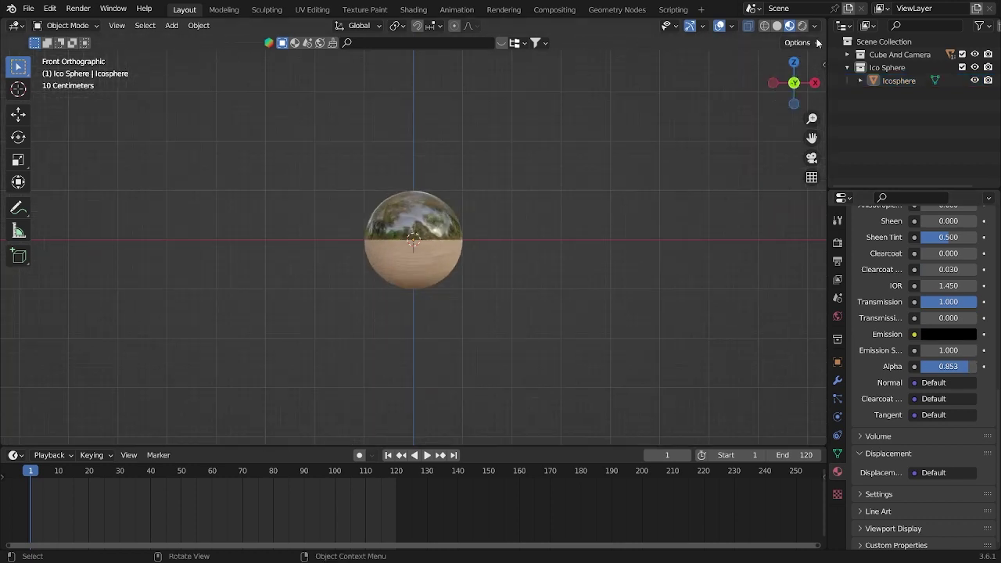
- Check the two-material ico sphere from several angles, reselect it and return to the front view
{"action": "middle_click_drag", "start_coordinate": [603, 257], "coordinate": [434, 326]}
{"action": "scroll", "coordinate": [501, 317], "scroll_direction": "up", "scroll_amount": 3}
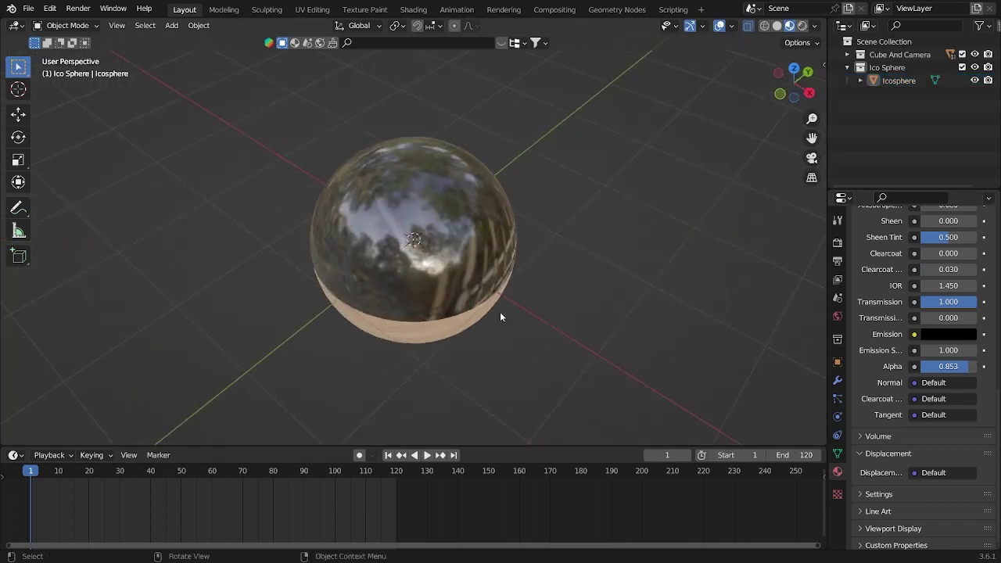
{"action": "left_click", "coordinate": [454, 280]}
{"action": "scroll", "coordinate": [453, 280], "scroll_direction": "down", "scroll_amount": 4}
{"action": "key", "text": "KP_7"}
{"action": "middle_click_drag", "start_coordinate": [504, 261], "coordinate": [533, 136]}
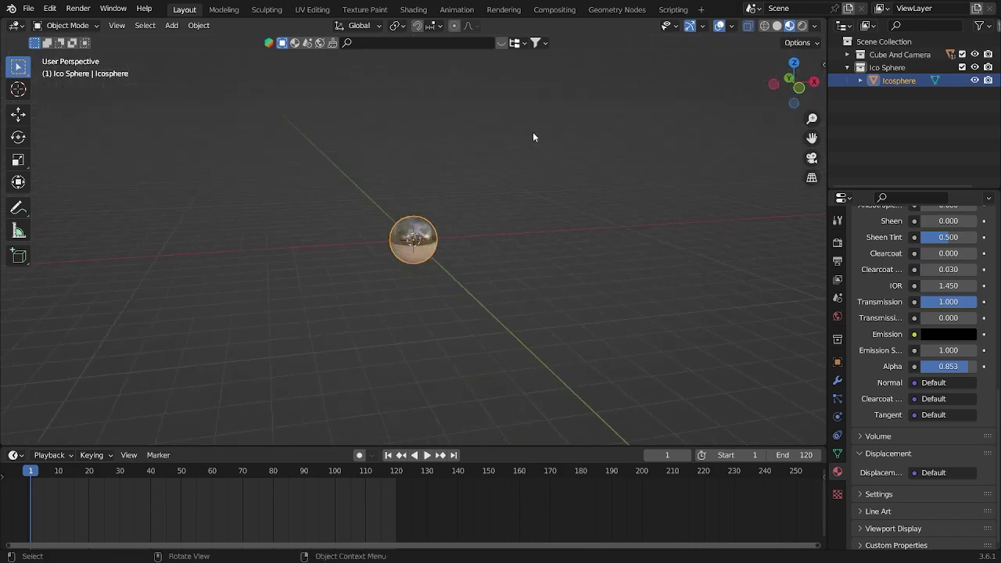
{"action": "key", "text": "KP_1"}
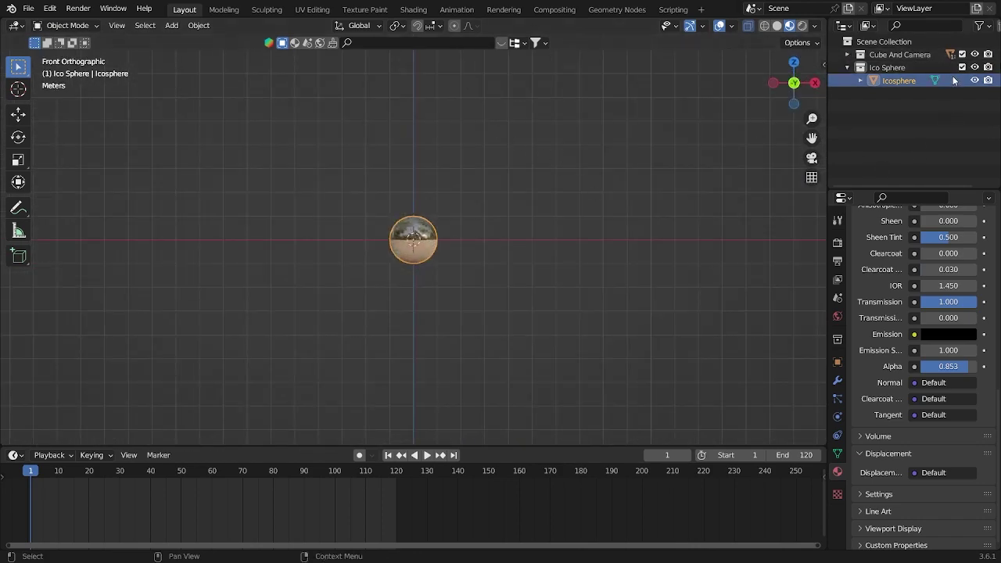
- Expand the Cube And Camera collection and unhide all its lights, cameras, cubes and planes in the viewport
{"action": "left_click", "coordinate": [847, 54]}
{"action": "left_click", "coordinate": [974, 67]}
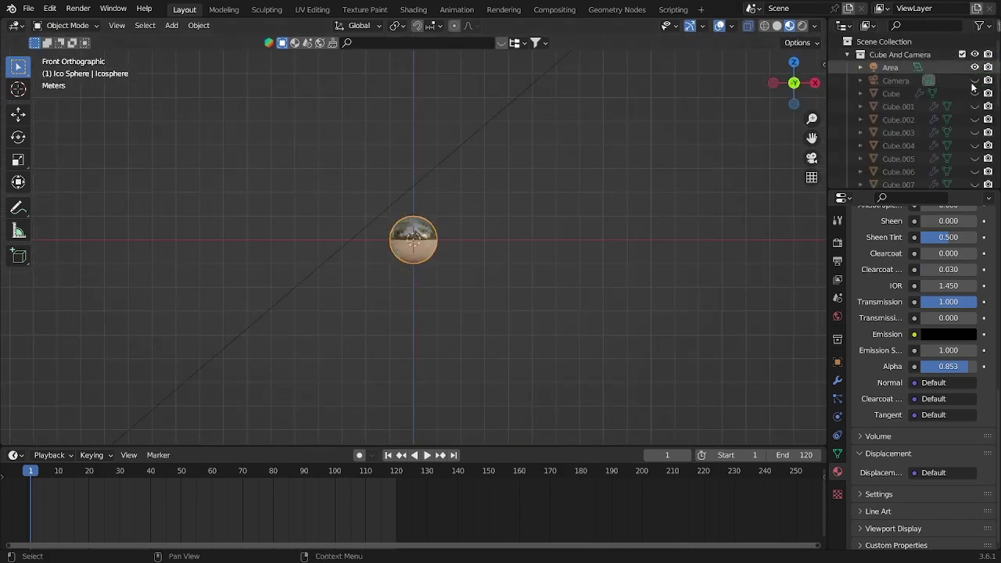
{"action": "left_click_drag", "start_coordinate": [973, 87], "coordinate": [975, 184]}
{"action": "scroll", "coordinate": [975, 125], "scroll_direction": "down", "scroll_amount": 4}
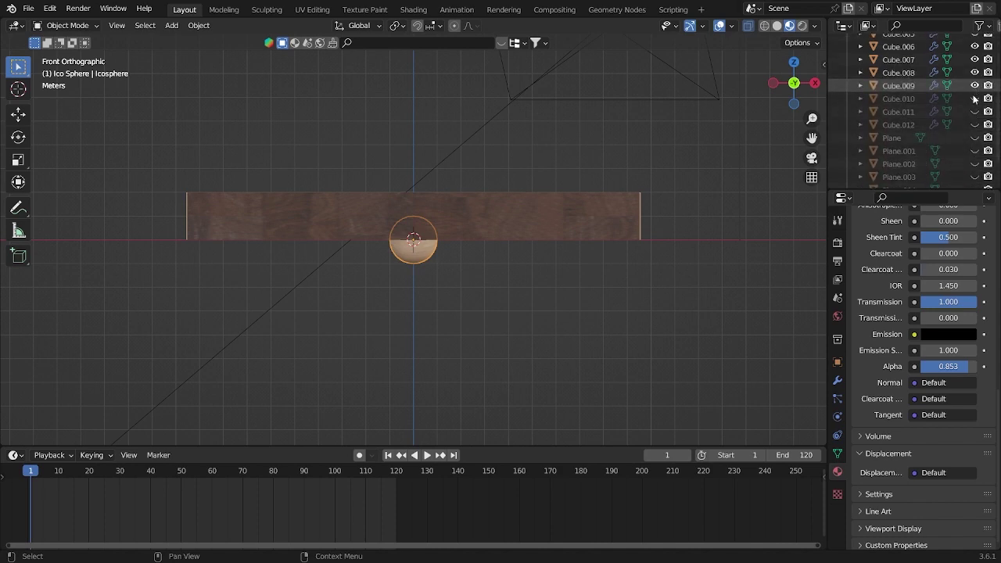
{"action": "left_click_drag", "start_coordinate": [975, 98], "coordinate": [974, 177]}
{"action": "scroll", "coordinate": [978, 125], "scroll_direction": "down", "scroll_amount": 2}
{"action": "left_click", "coordinate": [975, 149]}
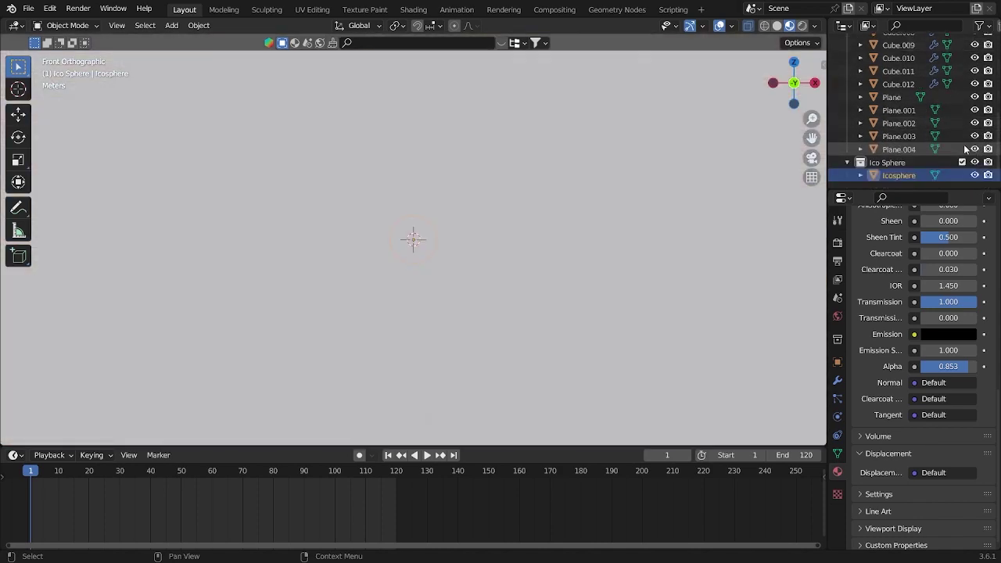
- In the right orthographic view, move the ico sphere about 1.31 m in Y and 1.94 m in Z into the block's positive-Y groove
{"action": "middle_click_drag", "start_coordinate": [568, 206], "coordinate": [511, 240]}
{"action": "key", "text": "grave"}
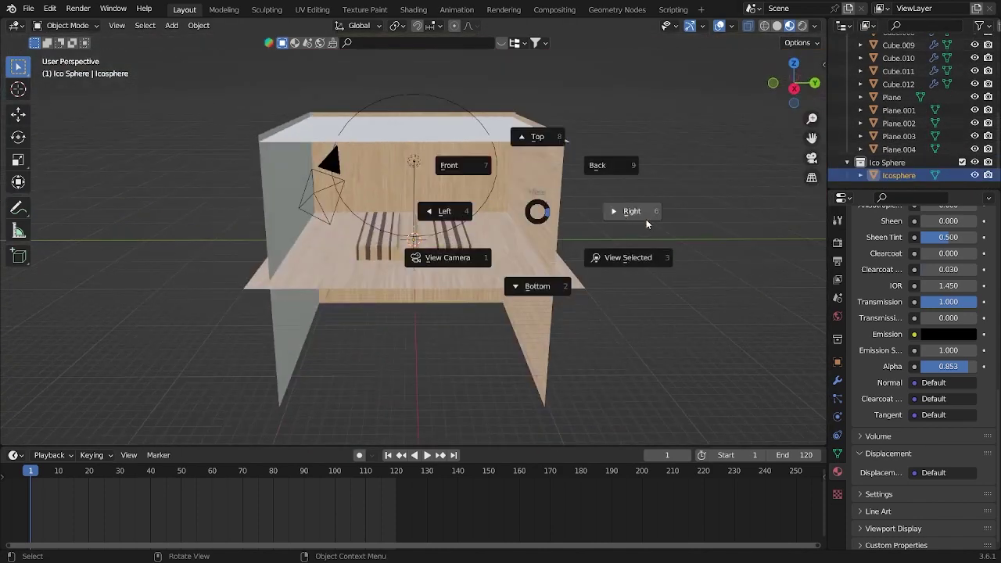
{"action": "left_click", "coordinate": [647, 219]}
{"action": "scroll", "coordinate": [508, 194], "scroll_direction": "up", "scroll_amount": 4}
{"action": "scroll", "coordinate": [508, 210], "scroll_direction": "down", "scroll_amount": 2}
{"action": "scroll", "coordinate": [482, 254], "scroll_direction": "up", "scroll_amount": 3}
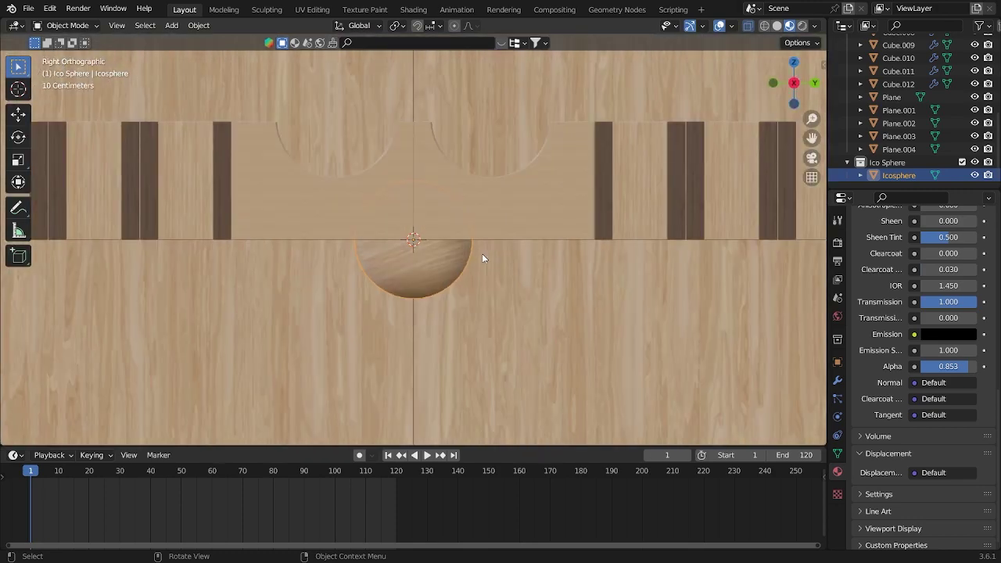
{"action": "key", "text": "g"}
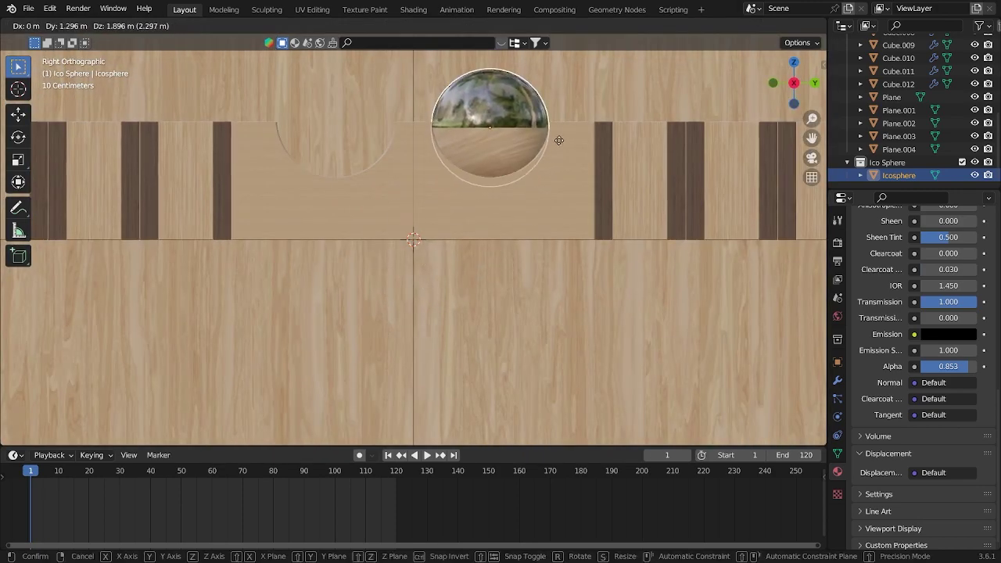
{"action": "left_click", "coordinate": [557, 141]}
- Raise the ico sphere about 0.117 m along Z and scale it to 0.979 to fit the groove
{"action": "key", "text": "KP_Decimal"}
{"action": "key", "text": "g"}
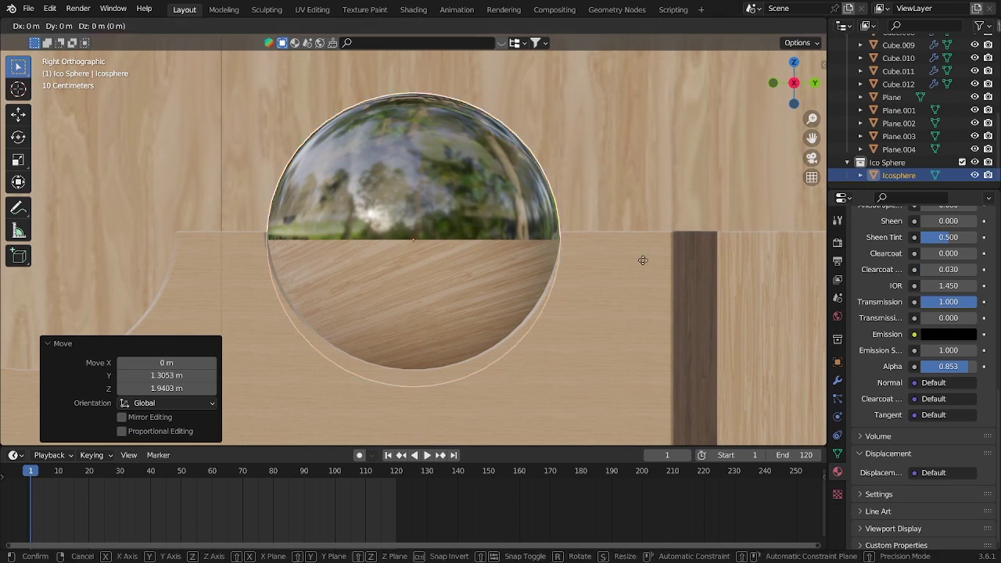
{"action": "key", "text": "z"}
{"action": "key", "text": "s"}
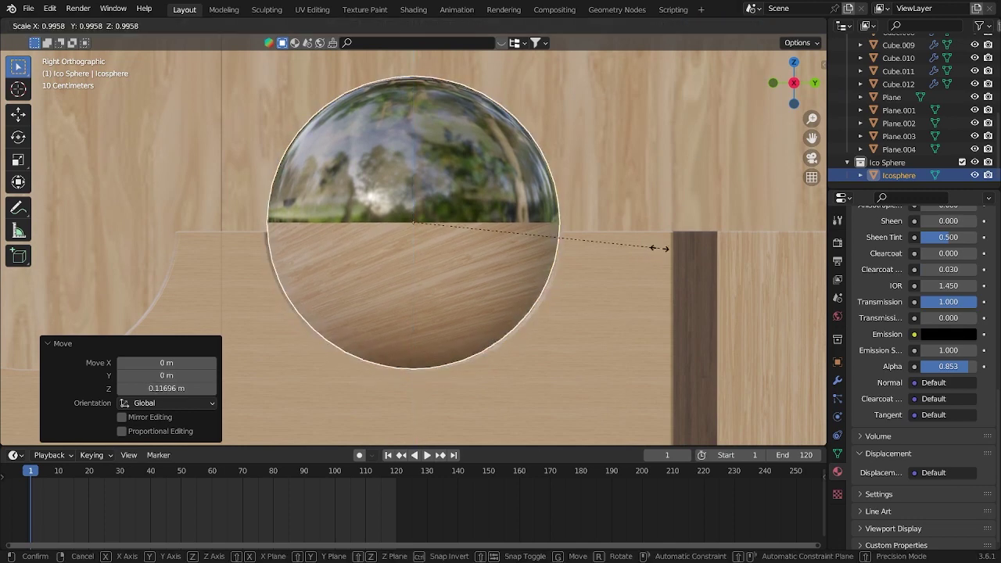
{"action": "left_click", "coordinate": [624, 237]}
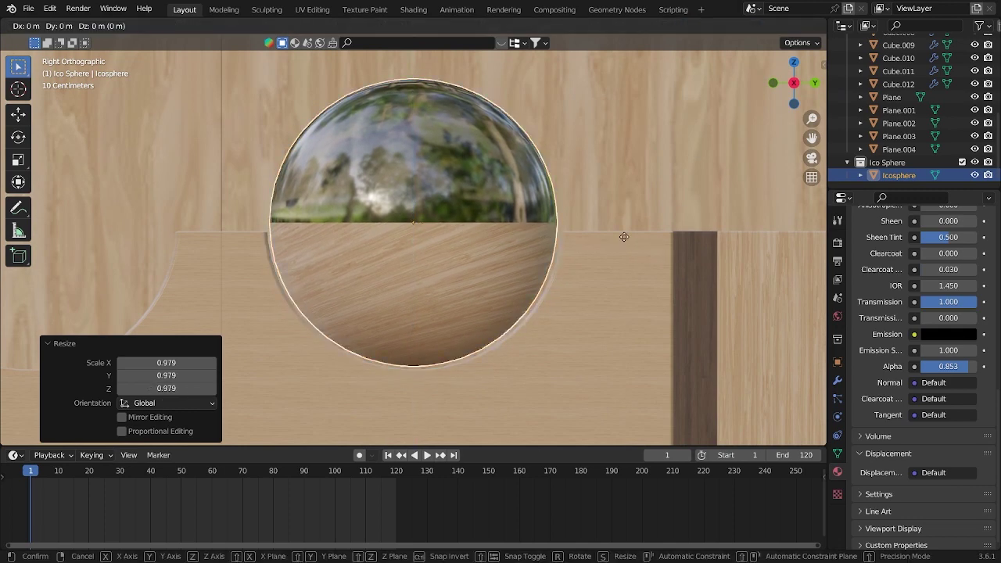
- Fine-tune the ico sphere's seat in the groove, shifting it about 0.016 m in Y and −0.022 m in Z
{"action": "key", "text": "y"}
{"action": "left_click", "coordinate": [626, 235]}
{"action": "left_click", "coordinate": [777, 25]}
{"action": "scroll", "coordinate": [719, 131], "scroll_direction": "up", "scroll_amount": 2}
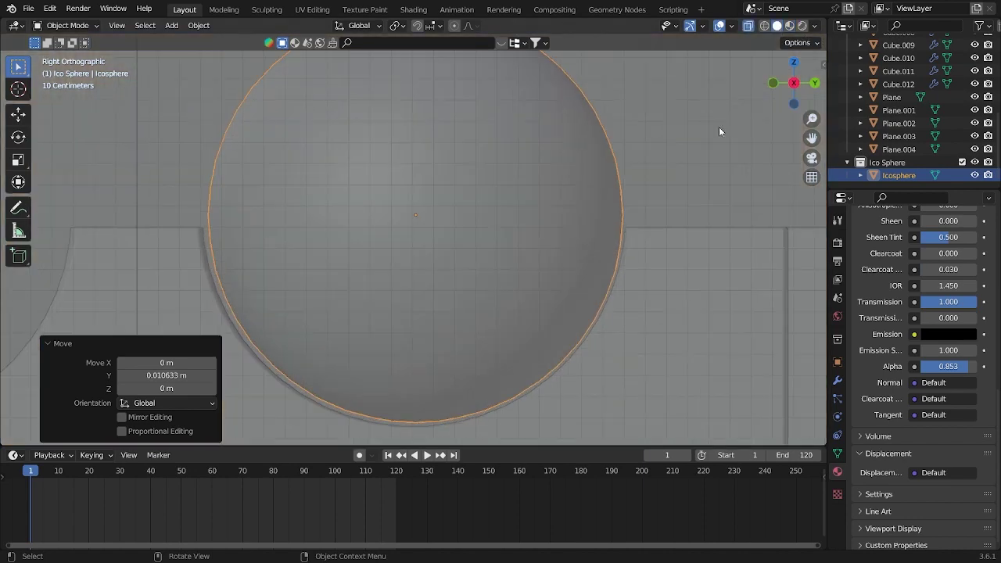
{"action": "key", "text": "g"}
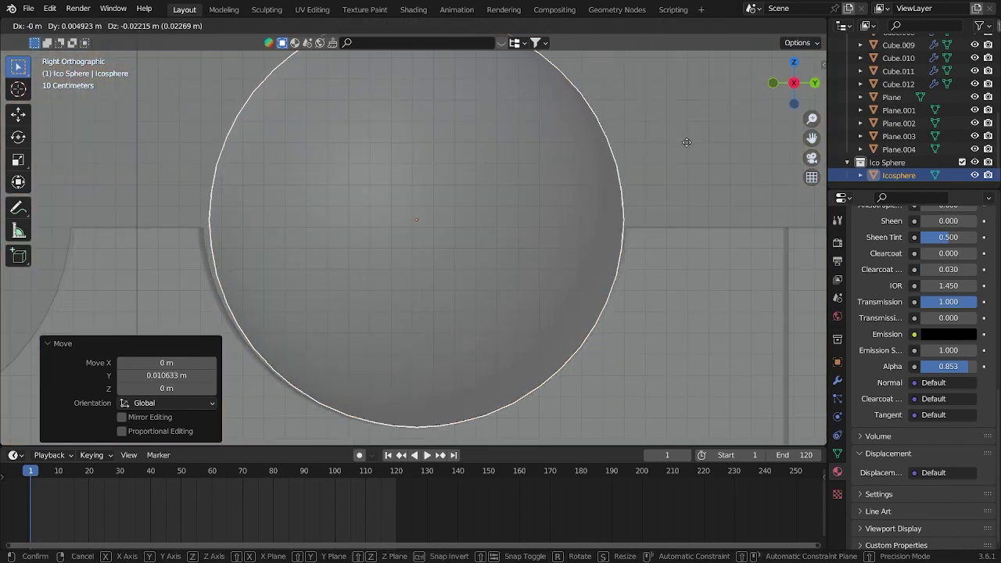
{"action": "left_click", "coordinate": [686, 142]}
- From the top view, move the ico sphere about −12.61 m along X, beyond the block's negative-X end
{"action": "scroll", "coordinate": [668, 261], "scroll_direction": "down", "scroll_amount": 6}
{"action": "middle_click_drag", "start_coordinate": [551, 260], "coordinate": [428, 214]}
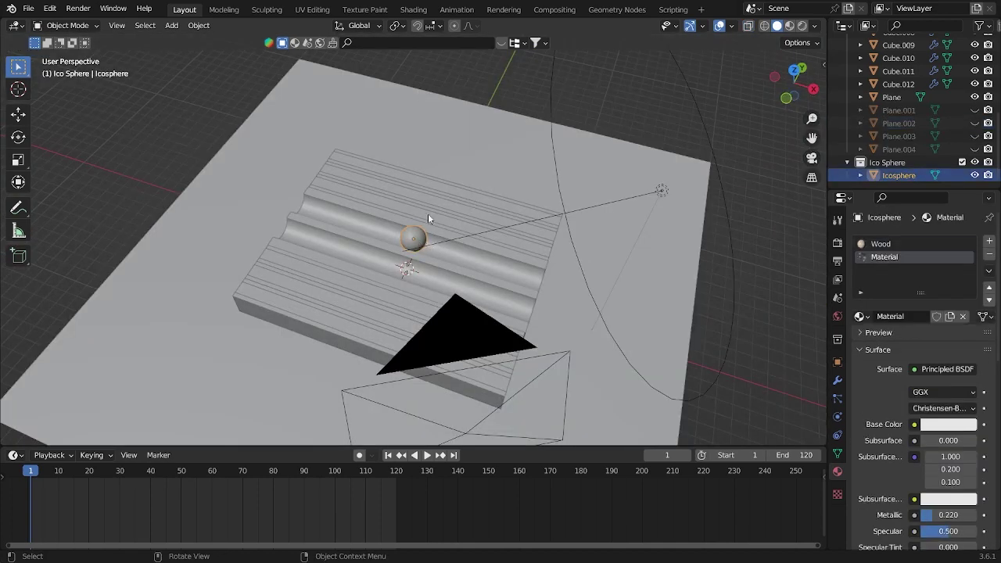
{"action": "key", "text": "KP_7"}
{"action": "key", "text": "g"}
{"action": "key", "text": "x"}
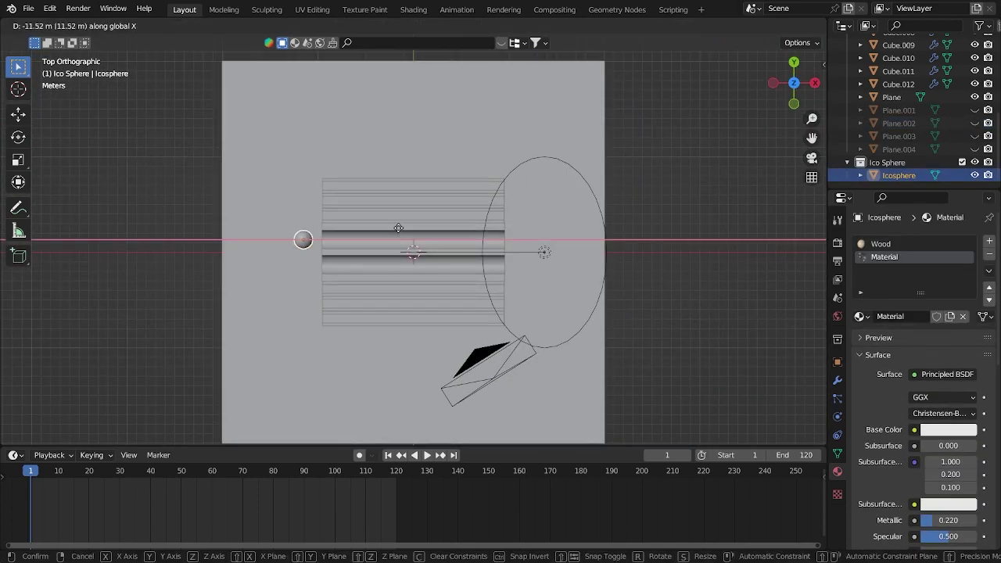
{"action": "left_click", "coordinate": [389, 227]}
- Duplicate the ico sphere and move the copy about −2.17 m in X and −2.56 m in Y, in line with the negative-Y groove
{"action": "key", "text": "KP_Decimal"}
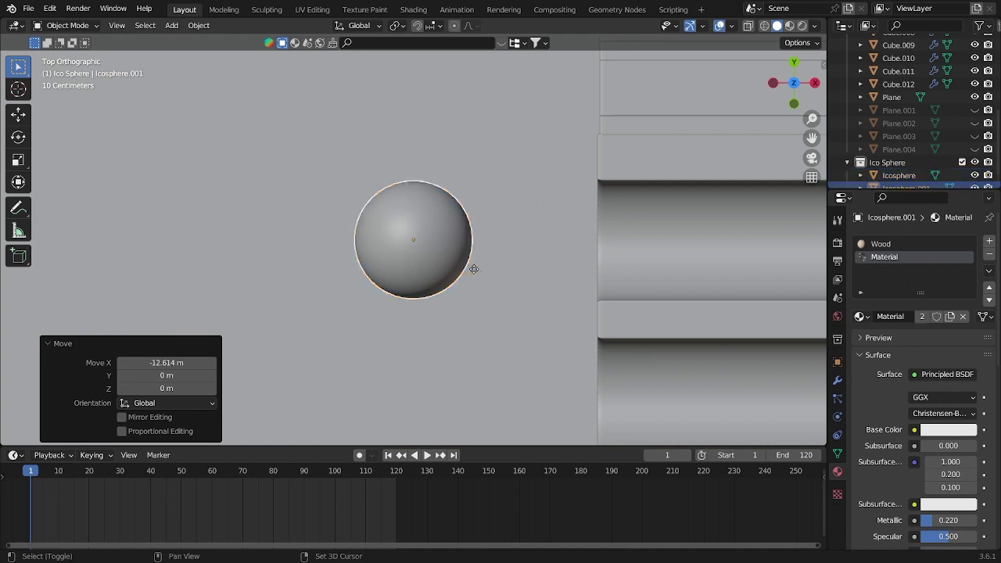
{"action": "key", "text": "shift+d"}
{"action": "scroll", "coordinate": [501, 247], "scroll_direction": "down", "scroll_amount": 3}
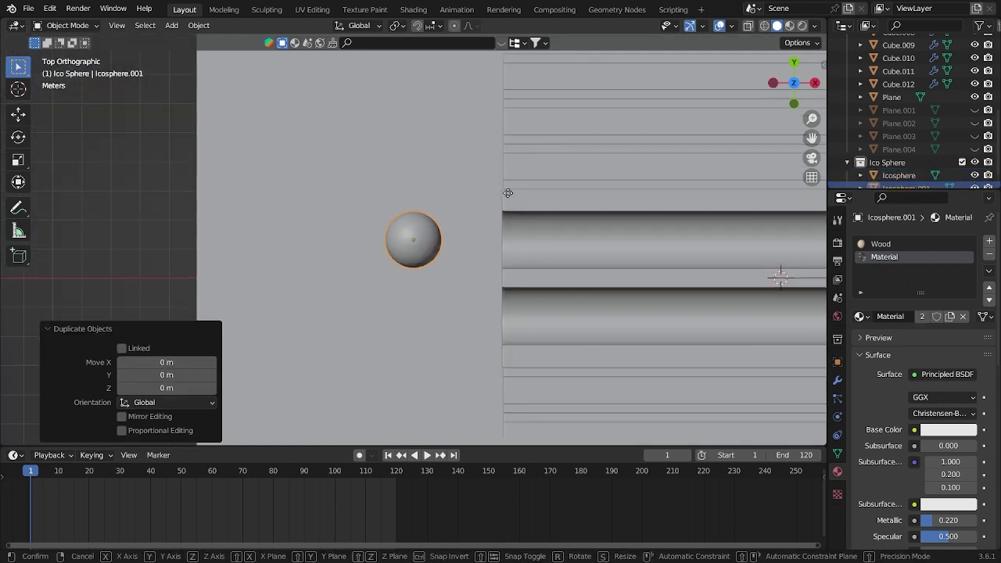
{"action": "left_click", "coordinate": [444, 272]}
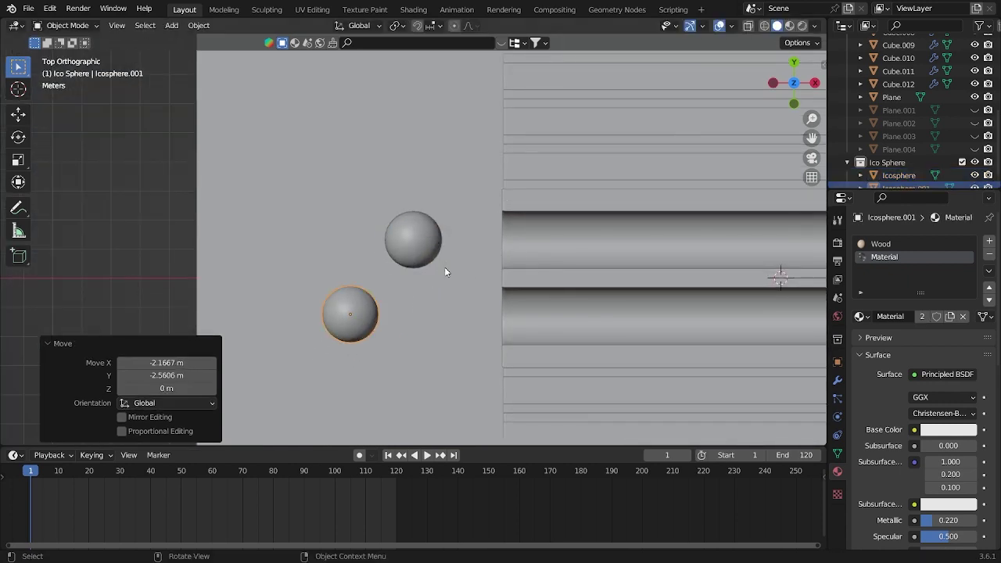
- Duplicate the original ico sphere and move the copy about −5.39 m along X in the positive-Y row
{"action": "left_click", "coordinate": [408, 247]}
{"action": "key", "text": "shift+d"}
{"action": "key", "text": "x"}
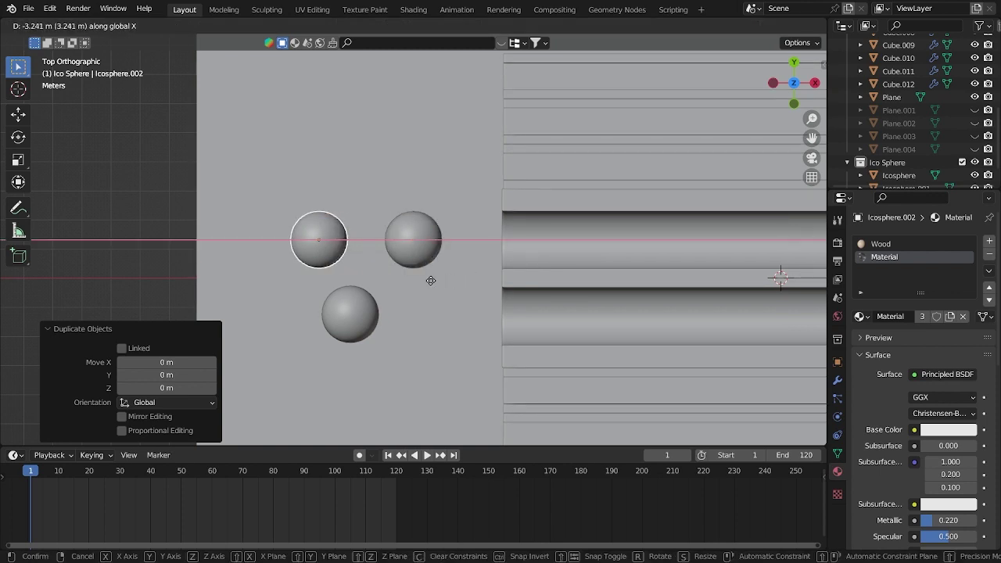
{"action": "left_click", "coordinate": [383, 280]}
{"action": "key", "text": "x"}
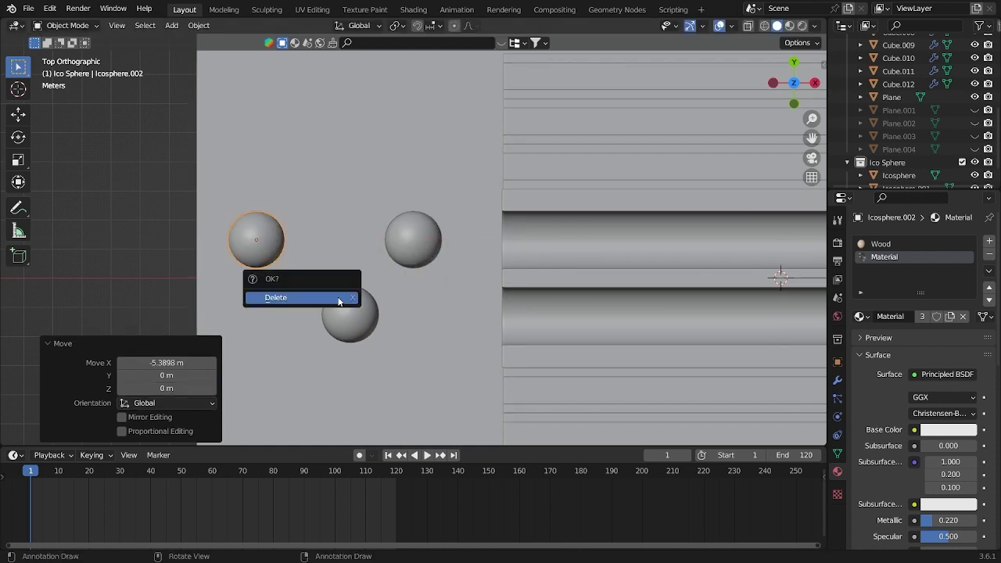
{"action": "left_click", "coordinate": [282, 259]}
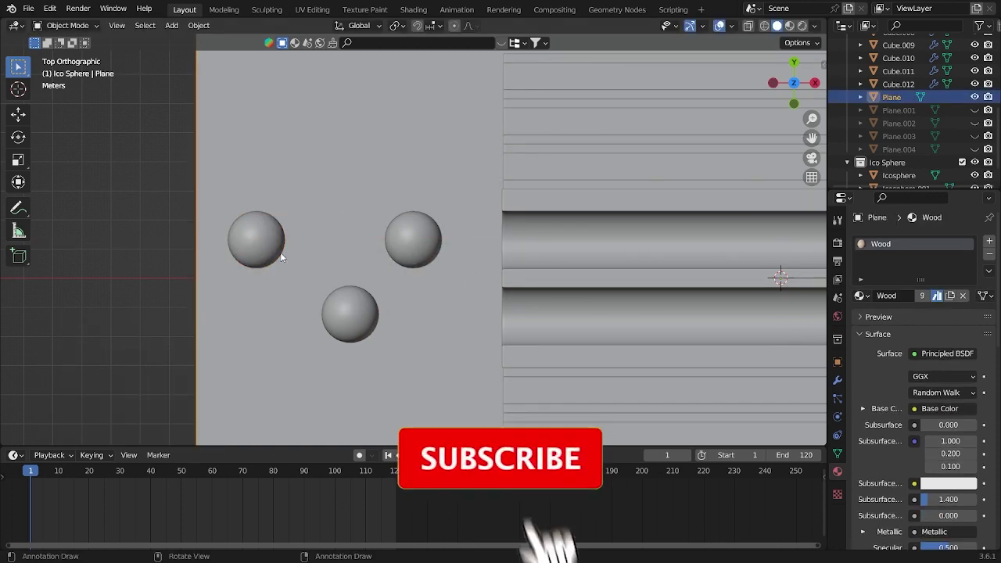
{"action": "left_click", "coordinate": [262, 257]}
- Duplicate the sphere in the negative-Y row and move the copy about −7.04 m along X
{"action": "left_click", "coordinate": [359, 307]}
{"action": "key", "text": "shift+d"}
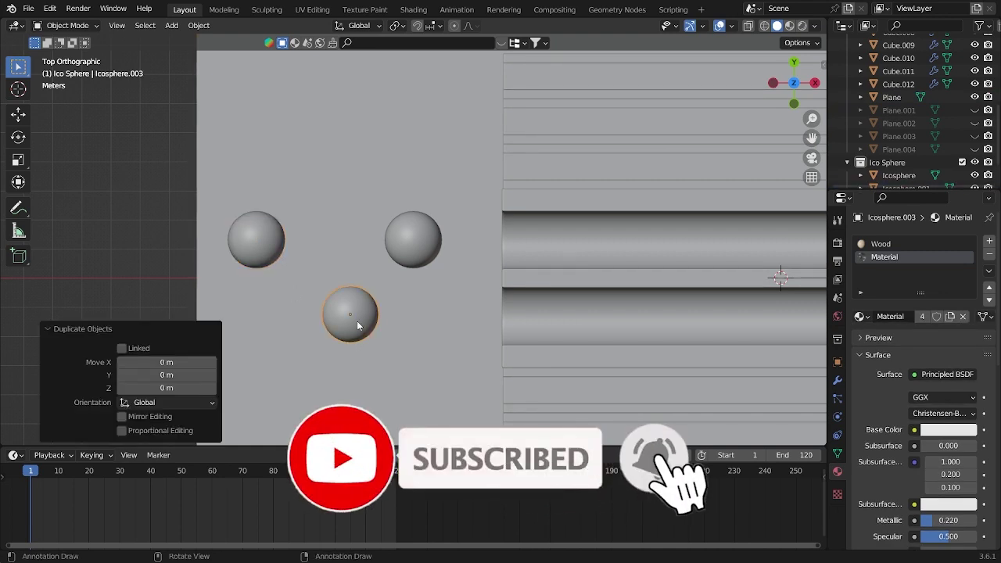
{"action": "left_click", "coordinate": [157, 306]}
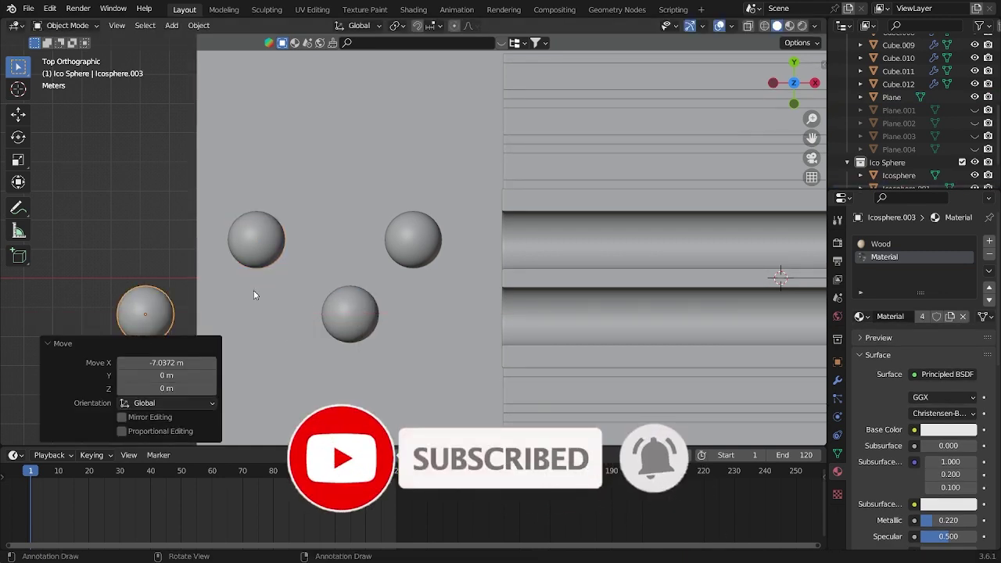
- Duplicate the outermost sphere of each row together farther along negative X, then save the file
{"action": "left_click", "coordinate": [266, 247]}
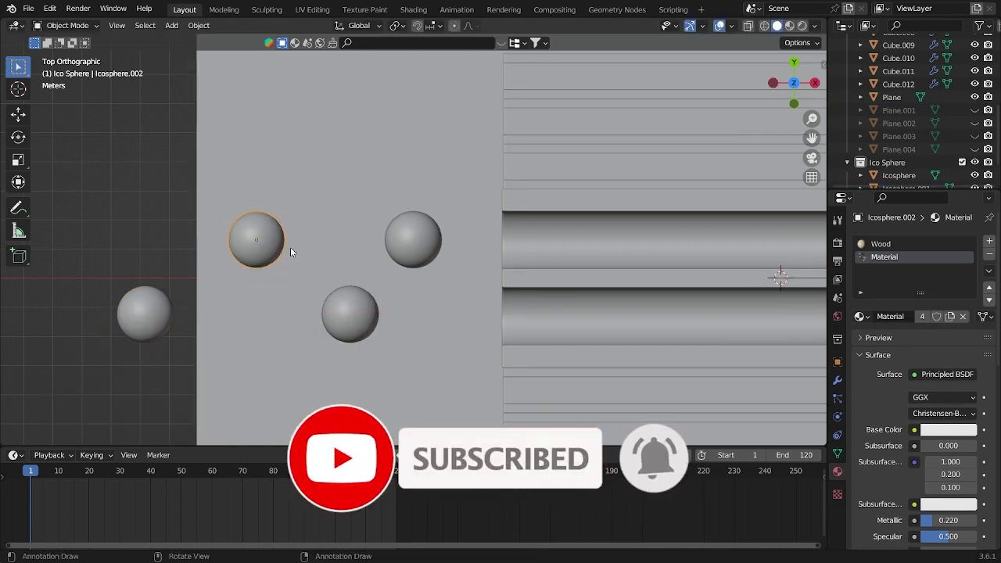
{"action": "left_click", "coordinate": [165, 315], "text": "shift"}
{"action": "key", "text": "shift+d"}
{"action": "key", "text": "g"}
{"action": "key", "text": "x"}
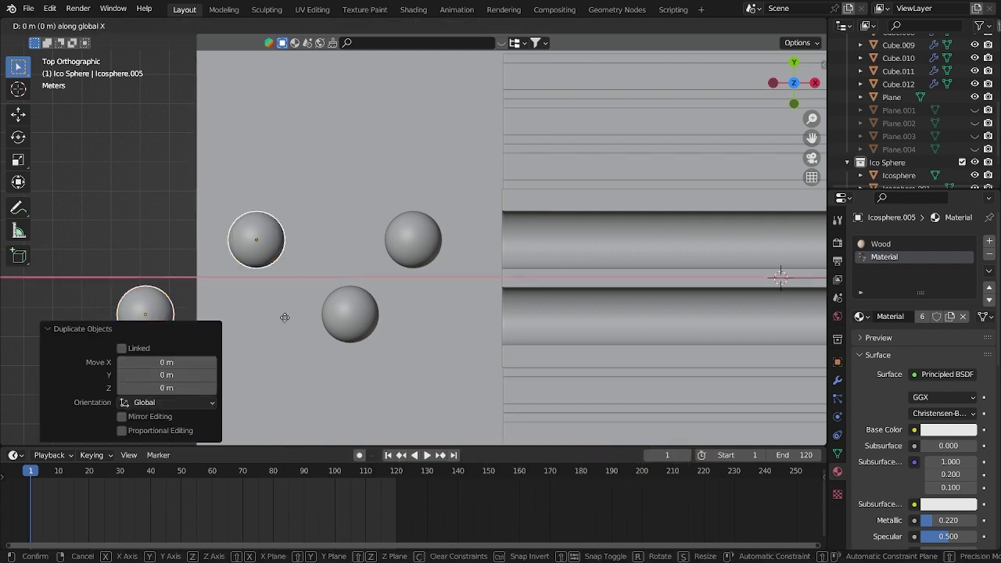
{"action": "left_click", "coordinate": [119, 314]}
{"action": "left_click", "coordinate": [145, 240]}
{"action": "scroll", "coordinate": [146, 239], "scroll_direction": "down", "scroll_amount": 3}
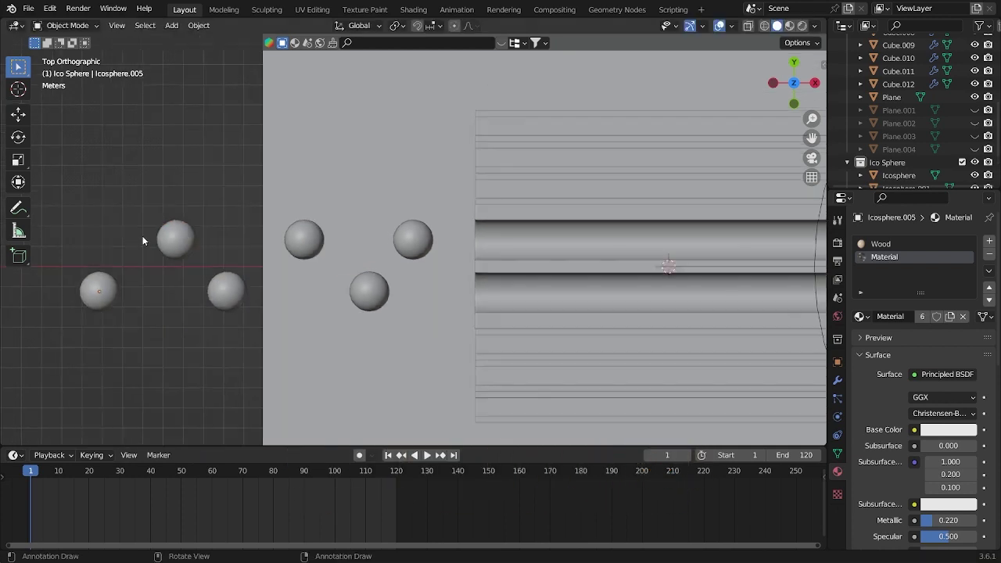
{"action": "key", "text": "ctrl+s"}
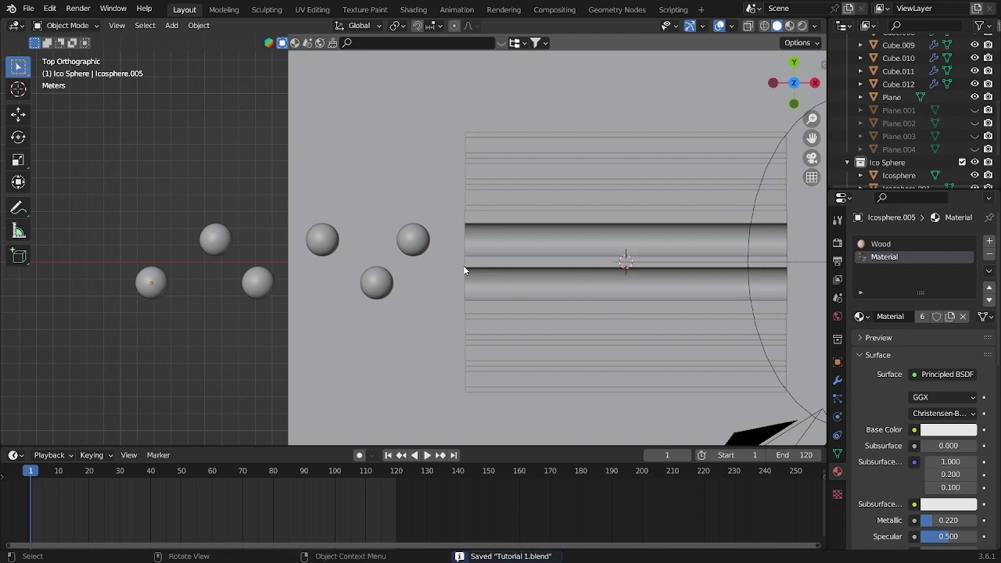
- Delete the two duplicate spheres in the positive-Y row, keeping only the original sphere there
{"action": "left_click", "coordinate": [413, 238]}
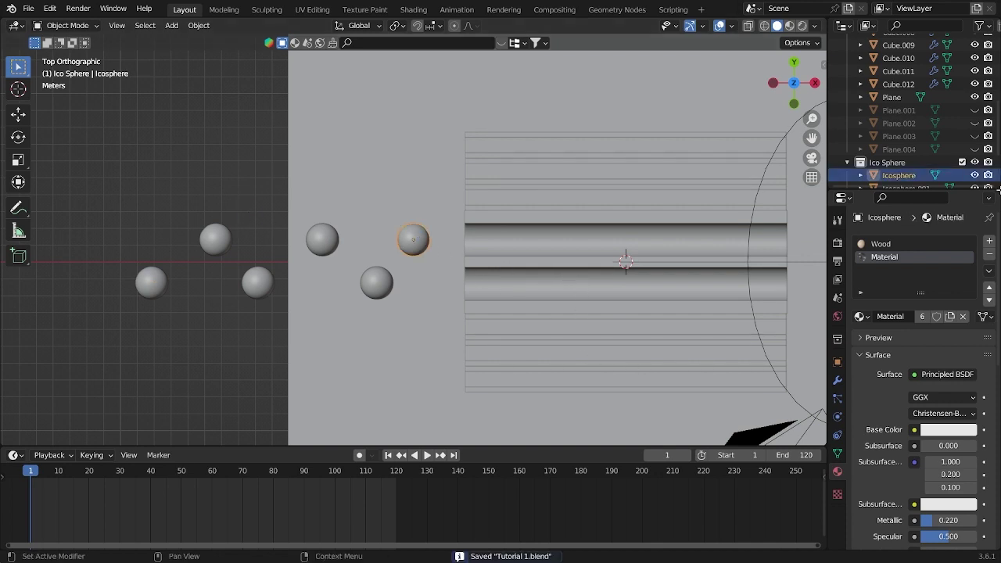
{"action": "middle_click_drag", "start_coordinate": [375, 362], "coordinate": [444, 288]}
{"action": "scroll", "coordinate": [444, 288], "scroll_direction": "up", "scroll_amount": 4}
{"action": "key", "text": "KP_7"}
{"action": "scroll", "coordinate": [288, 326], "scroll_direction": "down", "scroll_amount": 4}
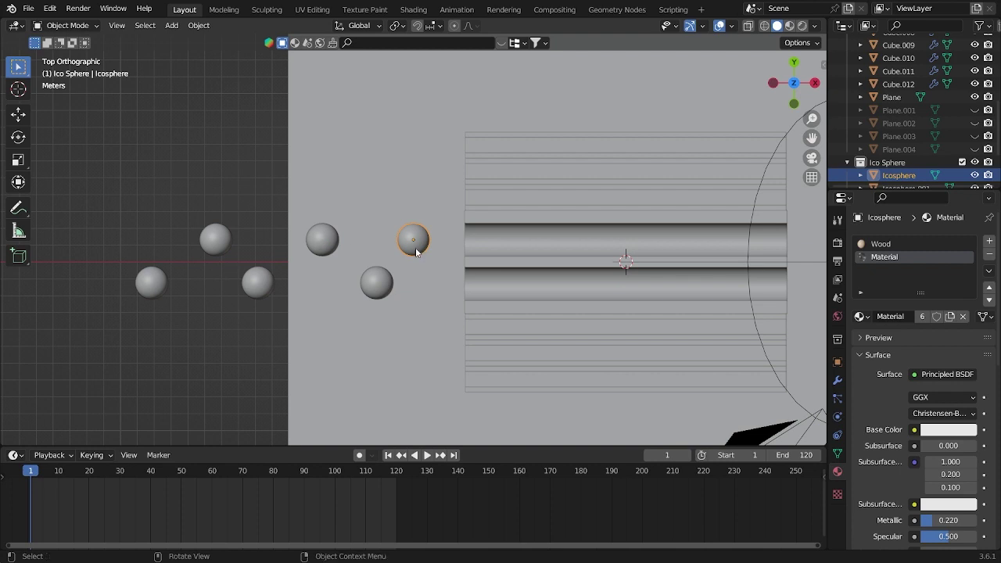
{"action": "left_click", "coordinate": [318, 236]}
{"action": "key", "text": "Delete"}
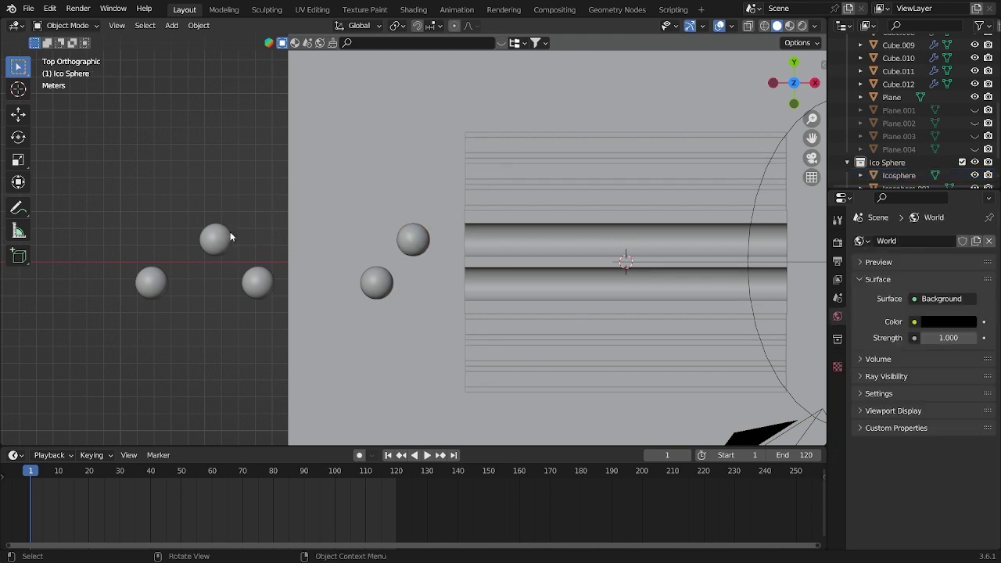
{"action": "left_click", "coordinate": [226, 235]}
{"action": "key", "text": "Delete"}
- Set the original positive-Y sphere's Y rotation to 180° so its wood half faces up, using material preview shading
{"action": "left_click", "coordinate": [415, 237]}
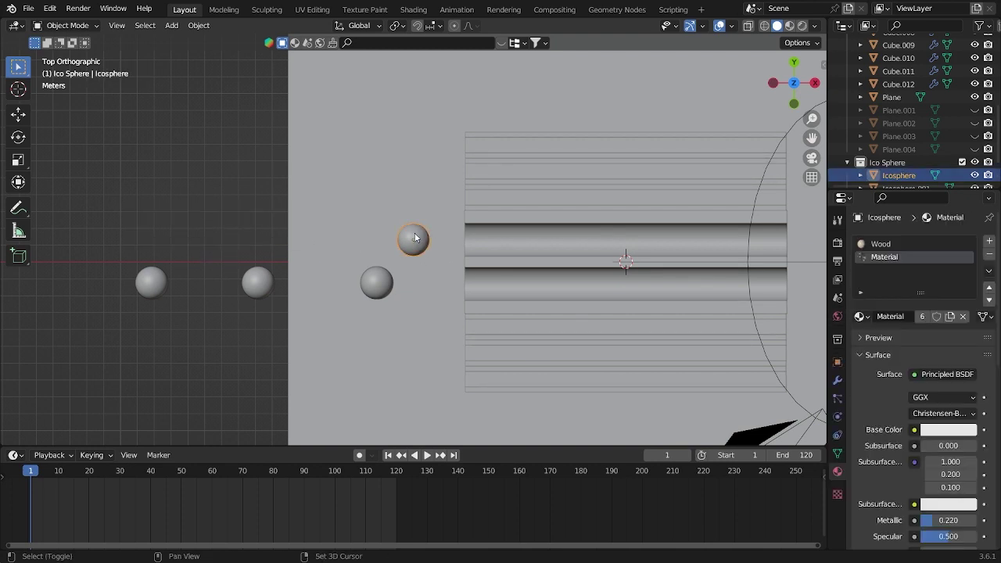
{"action": "key", "text": "n"}
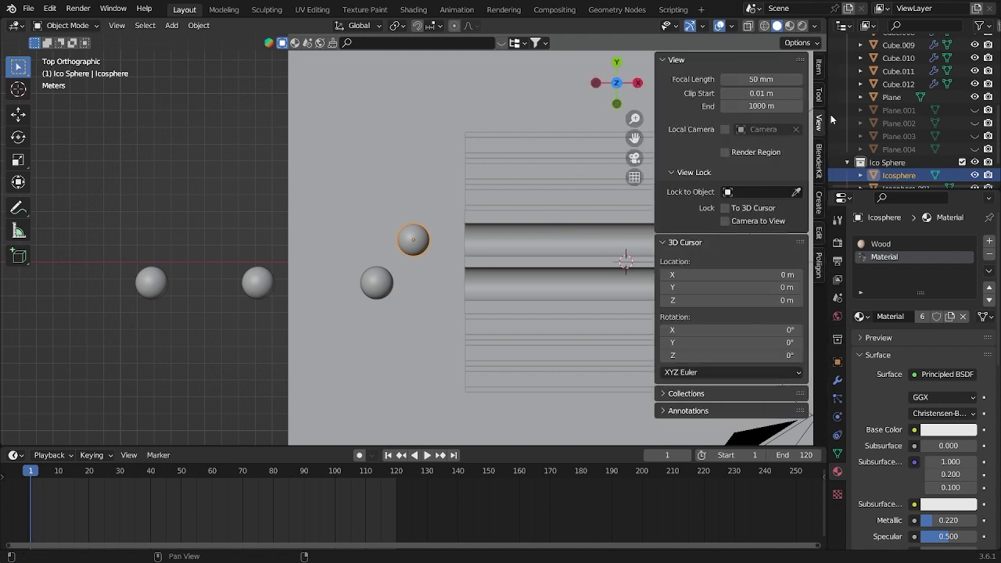
{"action": "left_click", "coordinate": [818, 69]}
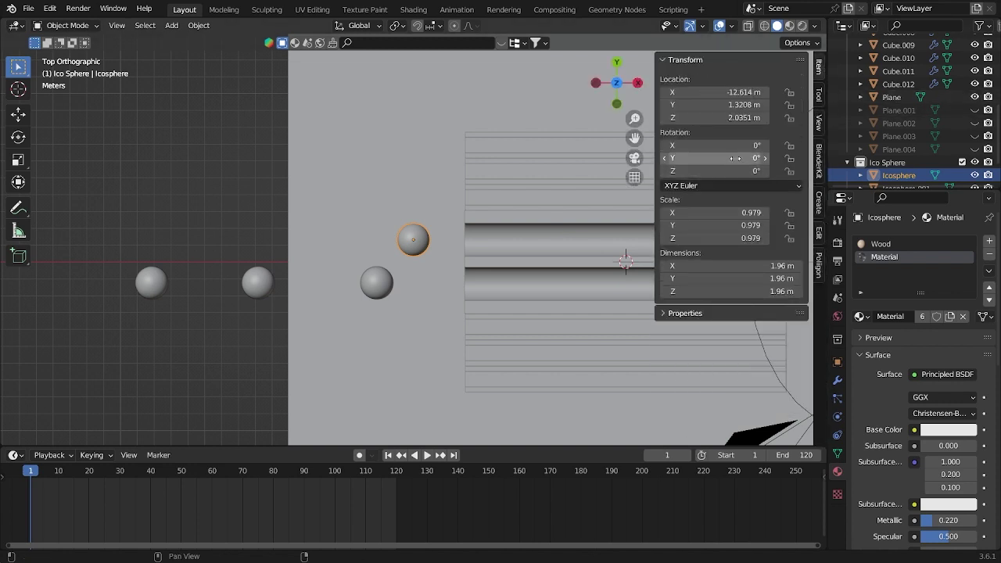
{"action": "left_click", "coordinate": [790, 25]}
{"action": "mouse_move", "coordinate": [395, 338]}
{"action": "middle_mouse_down"}
{"action": "mouse_move", "coordinate": [411, 242]}
{"action": "mouse_move", "coordinate": [491, 244]}
{"action": "middle_mouse_up"}
{"action": "scroll", "coordinate": [491, 249], "scroll_direction": "up", "scroll_amount": 2}
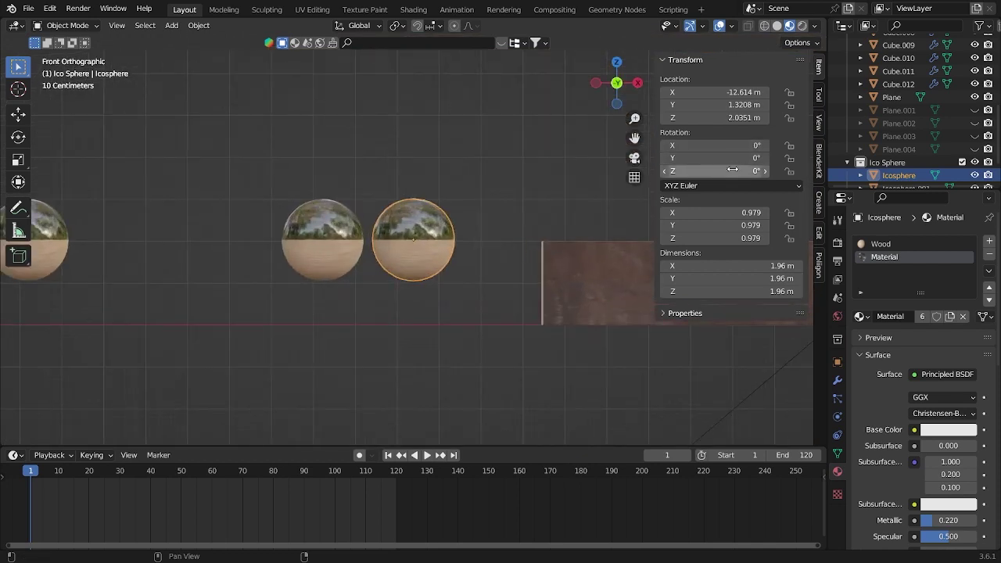
{"action": "left_click_drag", "start_coordinate": [732, 161], "coordinate": [782, 160]}
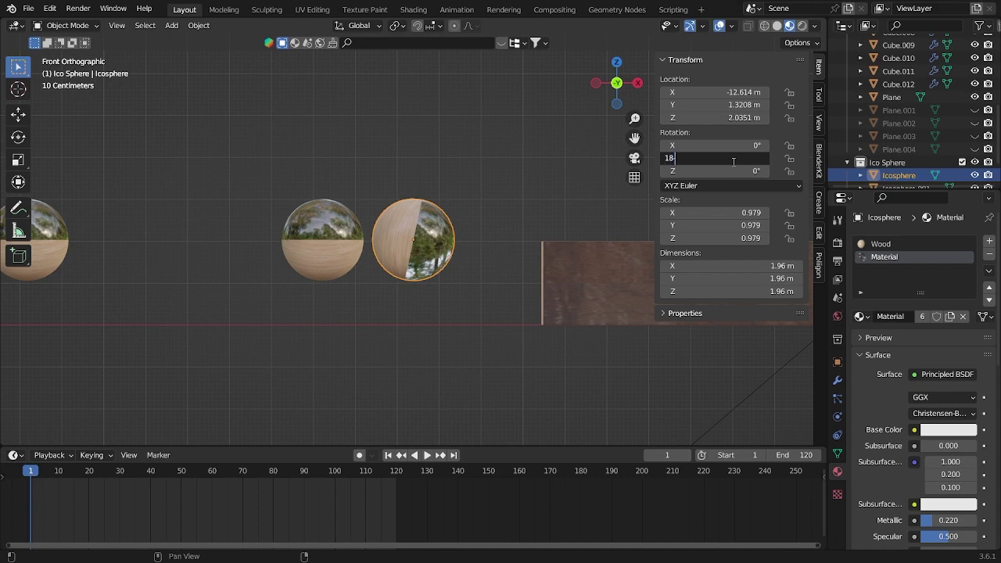
{"action": "key", "text": "Return"}
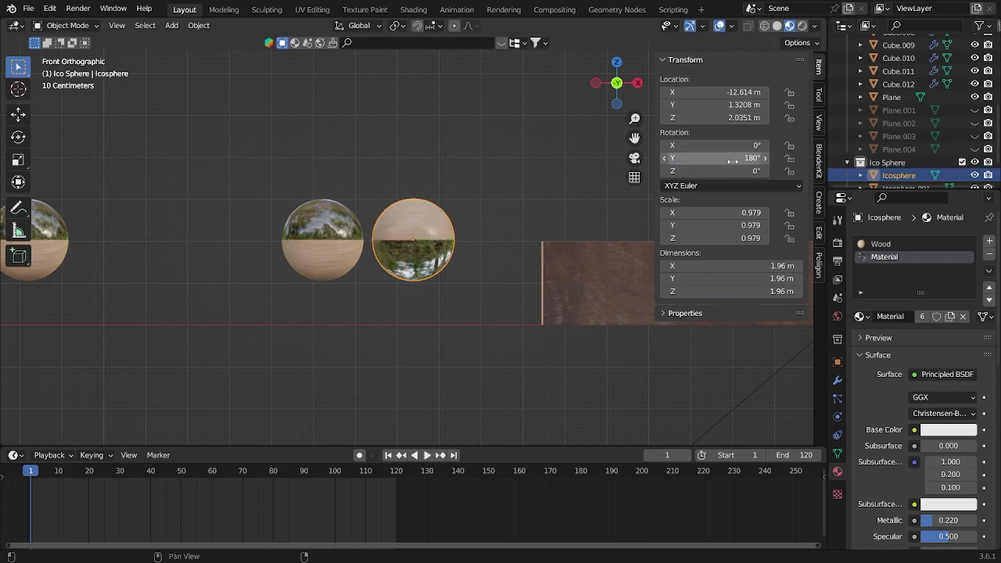
- Duplicate the flipped sphere about −6.29 m along X and add a third sphere at the same spacing
{"action": "key", "text": "KP_7"}
{"action": "key", "text": "shift+d"}
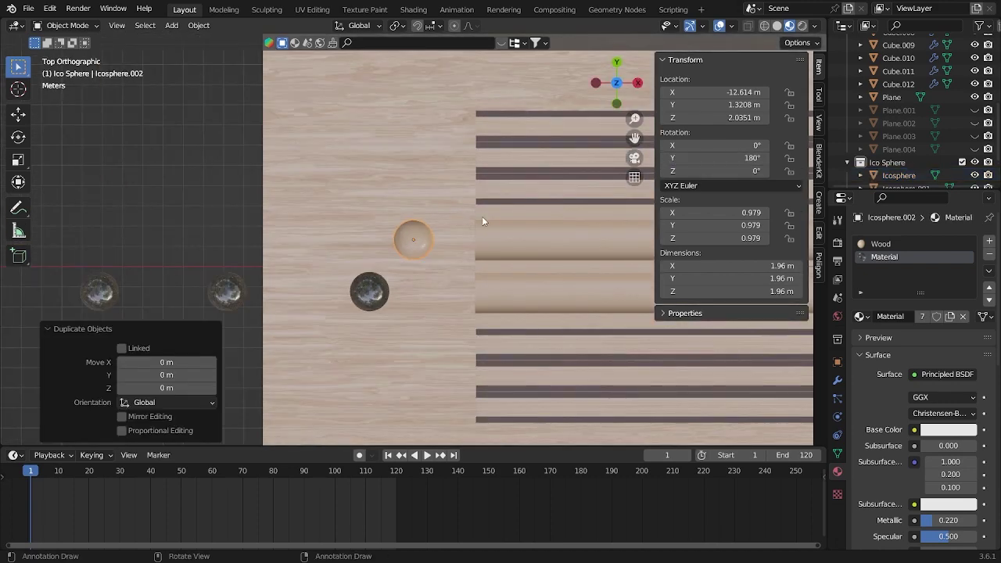
{"action": "key", "text": "x"}
{"action": "left_click", "coordinate": [355, 228]}
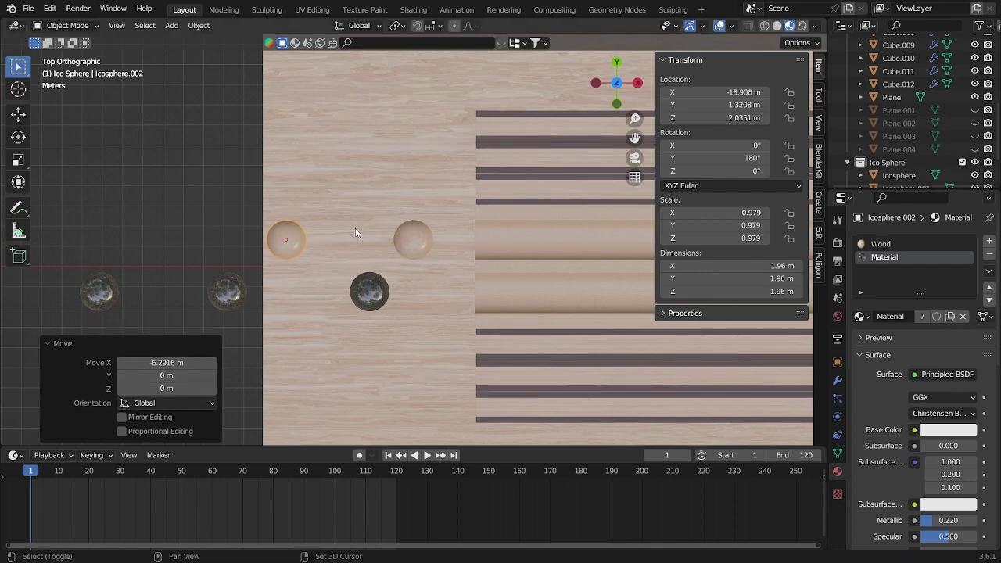
{"action": "key", "text": "shift+d"}
{"action": "right_click", "coordinate": [356, 233]}
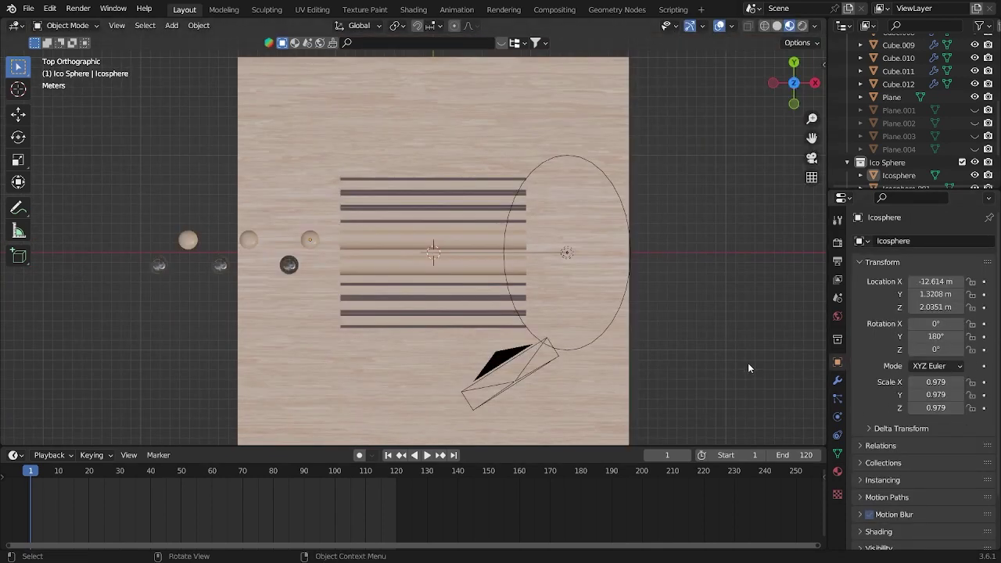
- Hide the wooden floor plane beneath the block and spheres
{"action": "scroll", "coordinate": [280, 254], "scroll_direction": "up", "scroll_amount": 1}
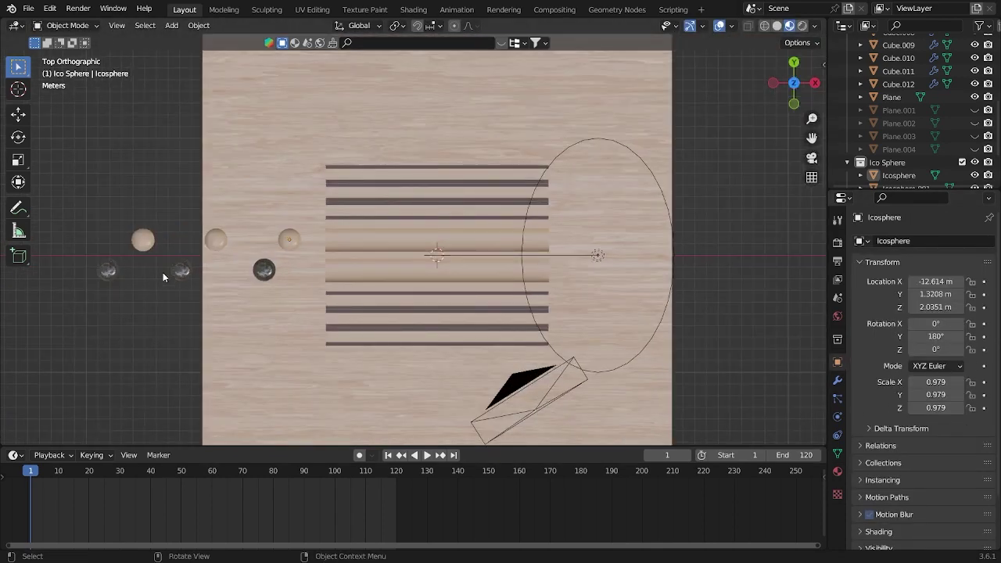
{"action": "left_click", "coordinate": [255, 195]}
{"action": "key", "text": "h"}
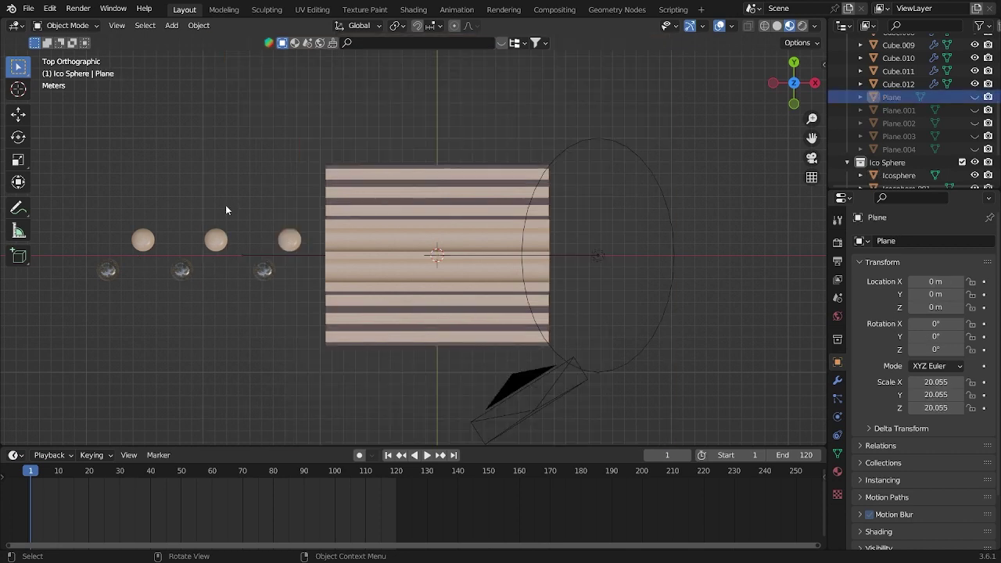
- Examine the two rows of spheres from the front, then return to the top view
{"action": "middle_click_drag", "start_coordinate": [201, 268], "coordinate": [233, 323]}
{"action": "left_click", "coordinate": [233, 322]}
{"action": "key", "text": "KP_1"}
{"action": "key", "text": "grave"}
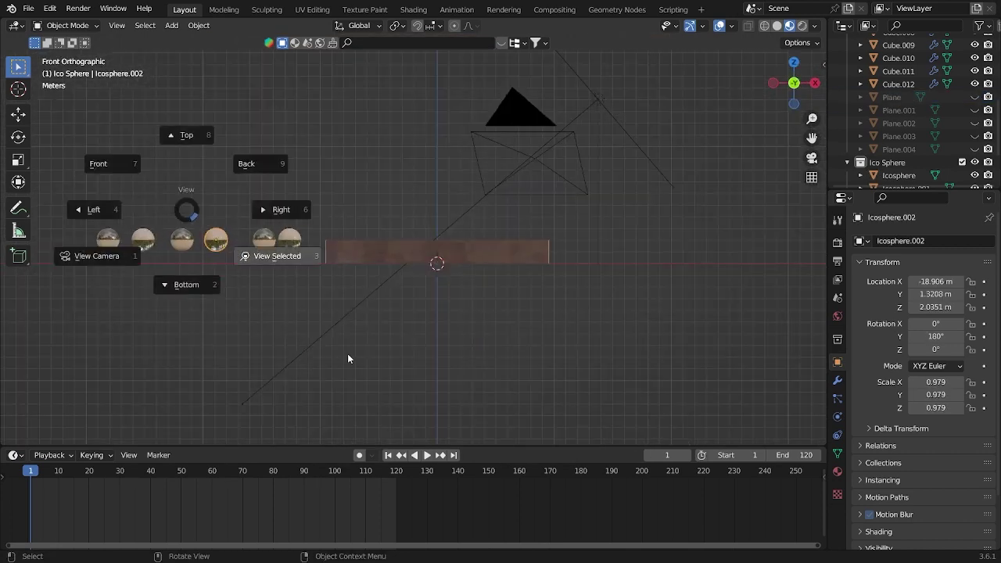
{"action": "left_click", "coordinate": [347, 358]}
{"action": "scroll", "coordinate": [396, 337], "scroll_direction": "down", "scroll_amount": 8}
{"action": "middle_click_drag", "start_coordinate": [441, 321], "coordinate": [520, 313]}
{"action": "key", "text": "grave"}
{"action": "left_click", "coordinate": [517, 245]}
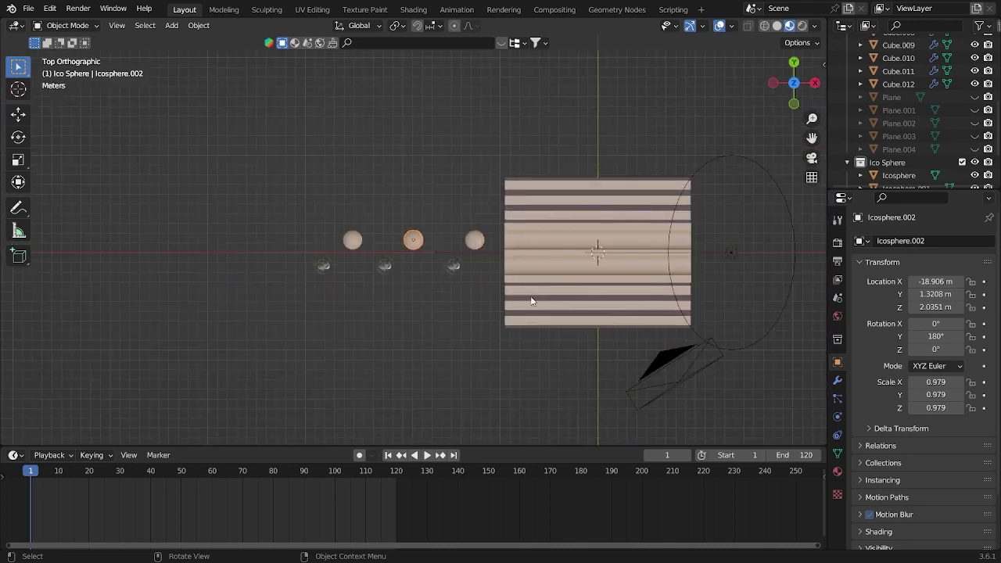
- Try keyframing the X location of the positive-Y row's sphere nearest the block at frame 1, and at -10.764 m on frame 4
{"action": "left_click", "coordinate": [476, 247]}
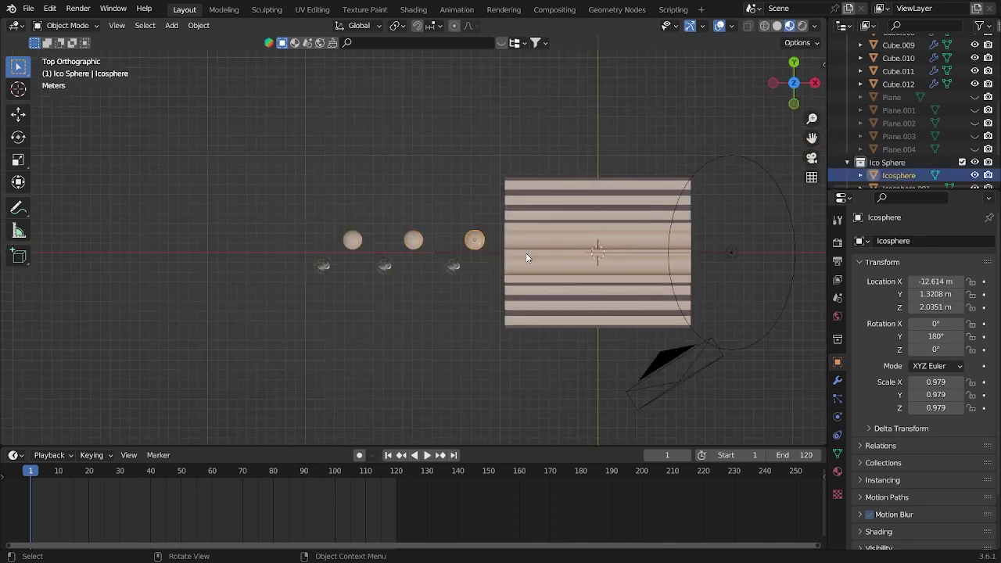
{"action": "key", "text": "n"}
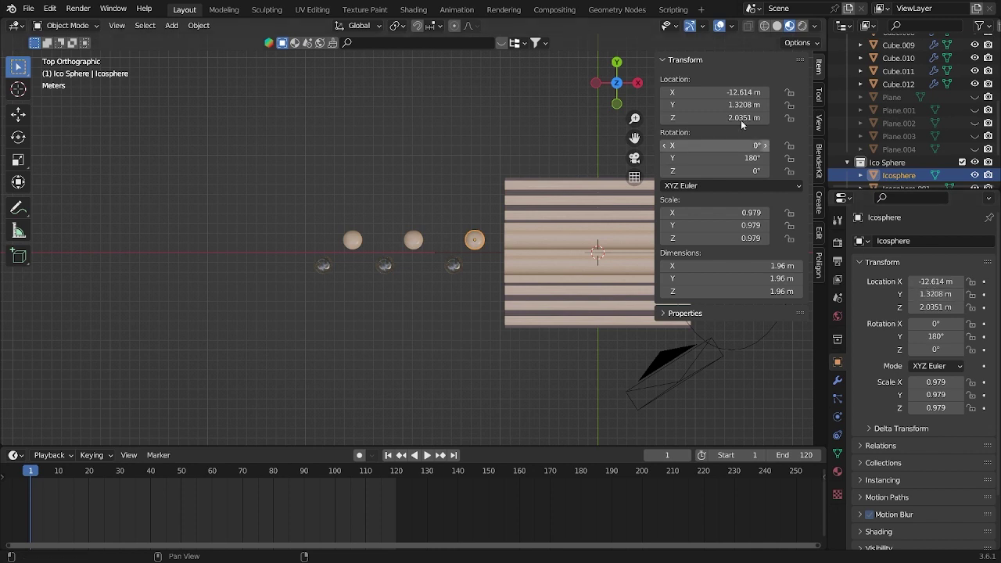
{"action": "mouse_move", "coordinate": [716, 91]}
{"action": "left_mouse_down"}
{"action": "mouse_move", "coordinate": [692, 91]}
{"action": "mouse_move", "coordinate": [791, 92]}
{"action": "mouse_move", "coordinate": [716, 92]}
{"action": "left_mouse_up"}
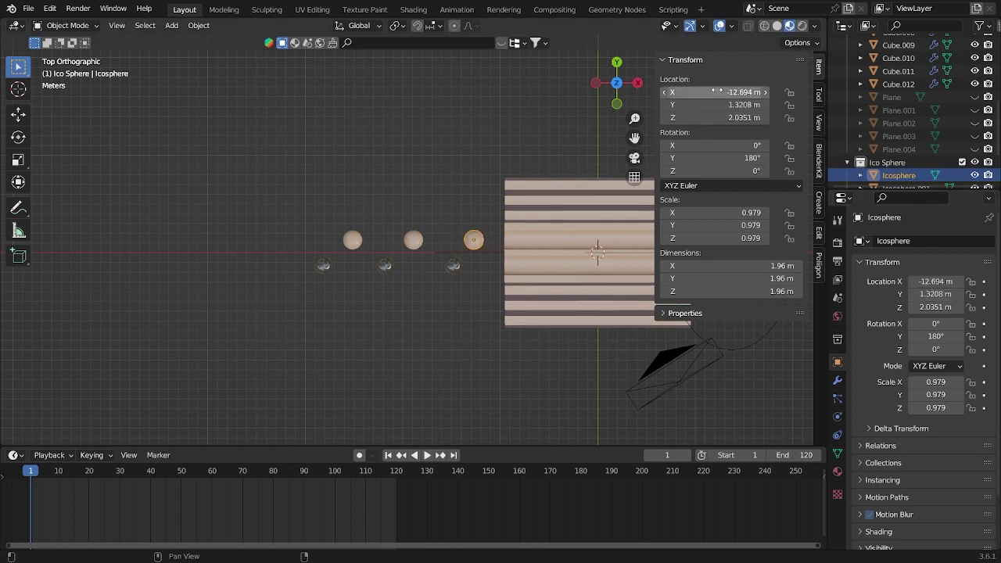
{"action": "right_click", "coordinate": [716, 91]}
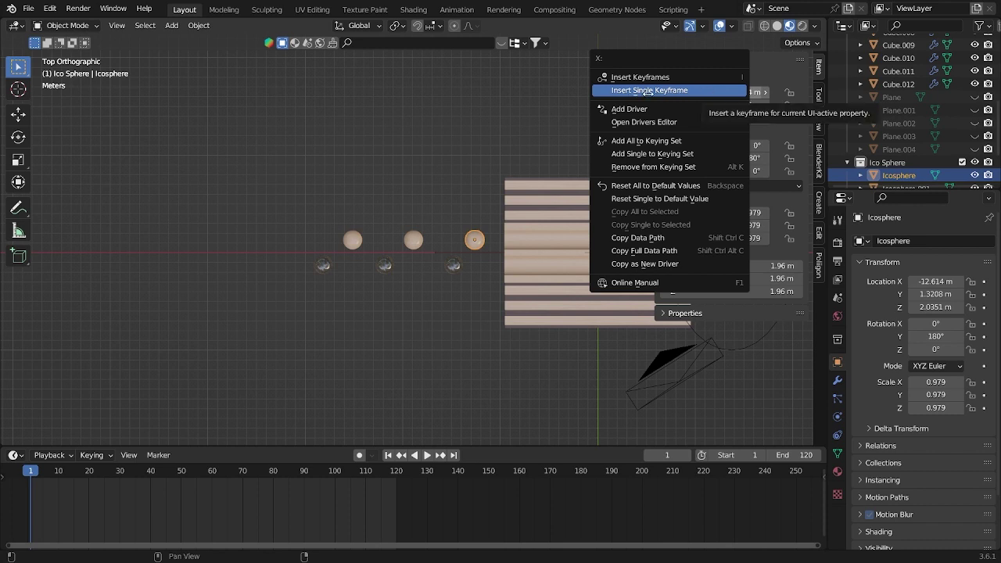
{"action": "left_click", "coordinate": [648, 90]}
{"action": "key", "text": "space"}
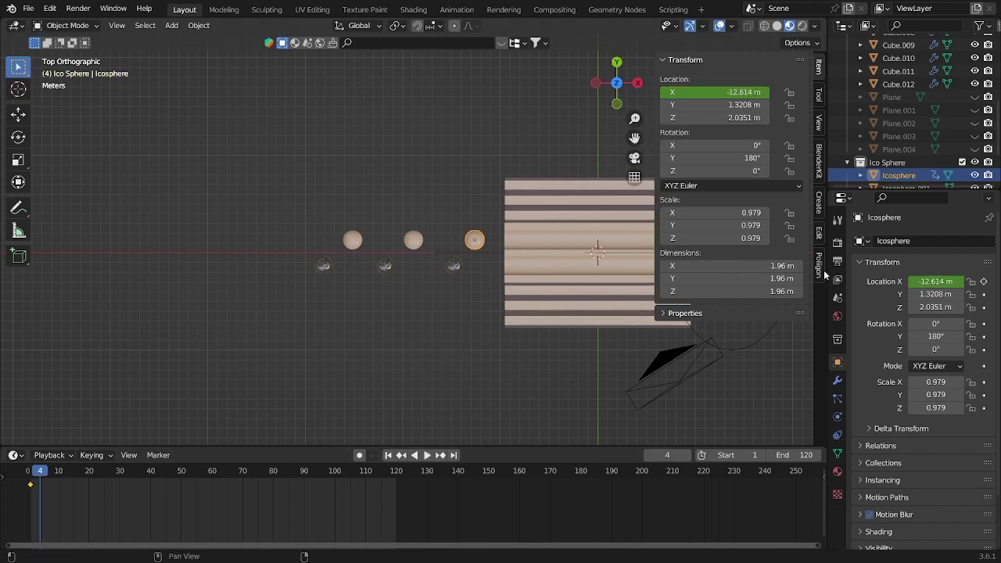
{"action": "left_click_drag", "start_coordinate": [735, 92], "coordinate": [757, 92]}
{"action": "right_click", "coordinate": [737, 95]}
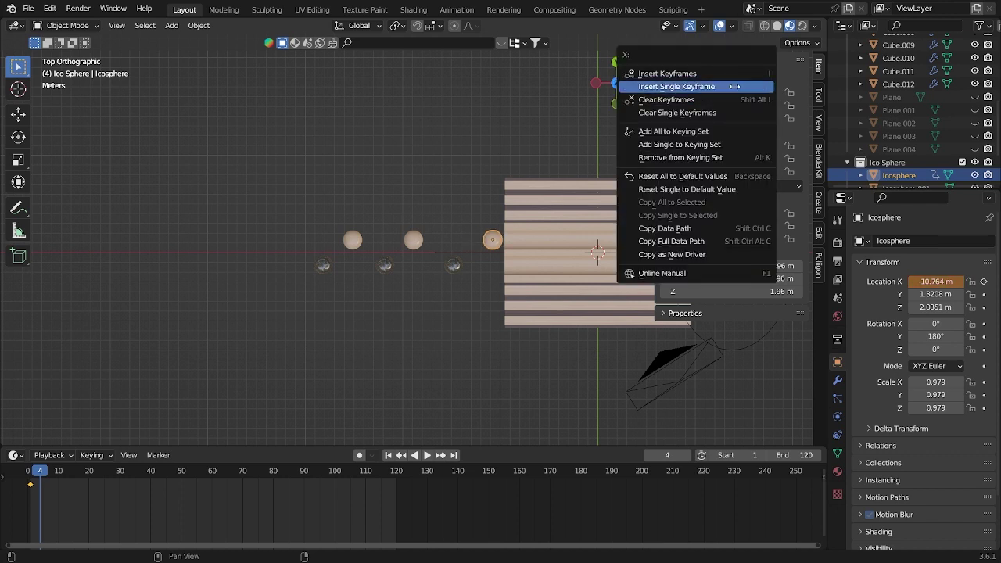
{"action": "left_click", "coordinate": [676, 86]}
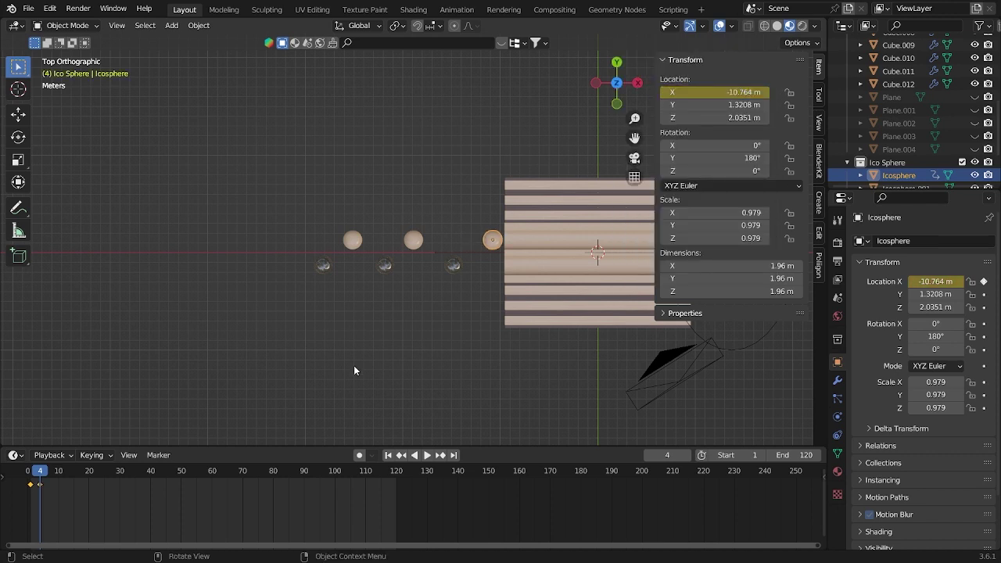
- Undo the trial X-location keyframes on the sphere and return to frame 1
{"action": "left_click", "coordinate": [492, 241]}
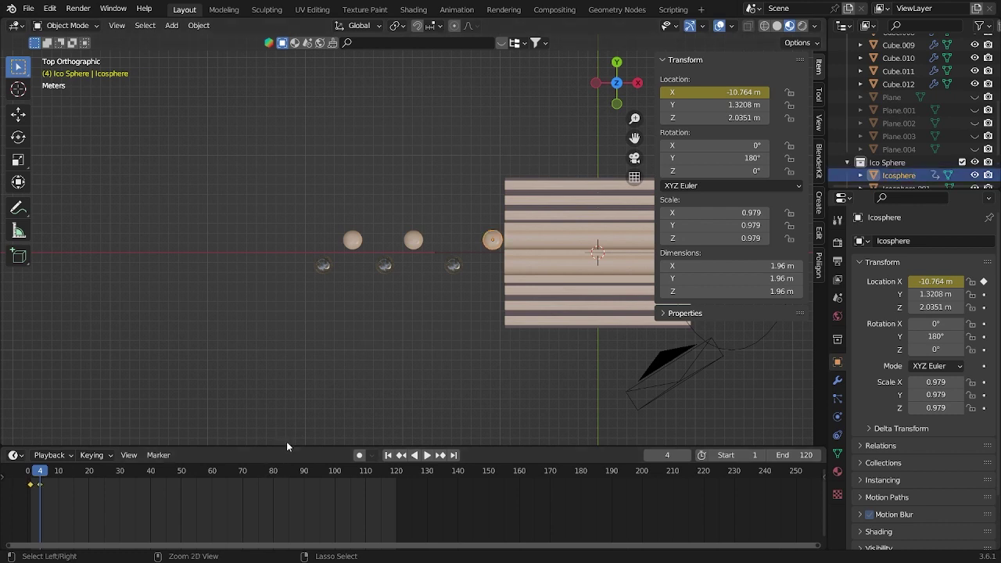
{"action": "key", "text": "Left"}
{"action": "key", "text": "Left"}
{"action": "key", "text": "Left"}
{"action": "left_click", "coordinate": [332, 381]}
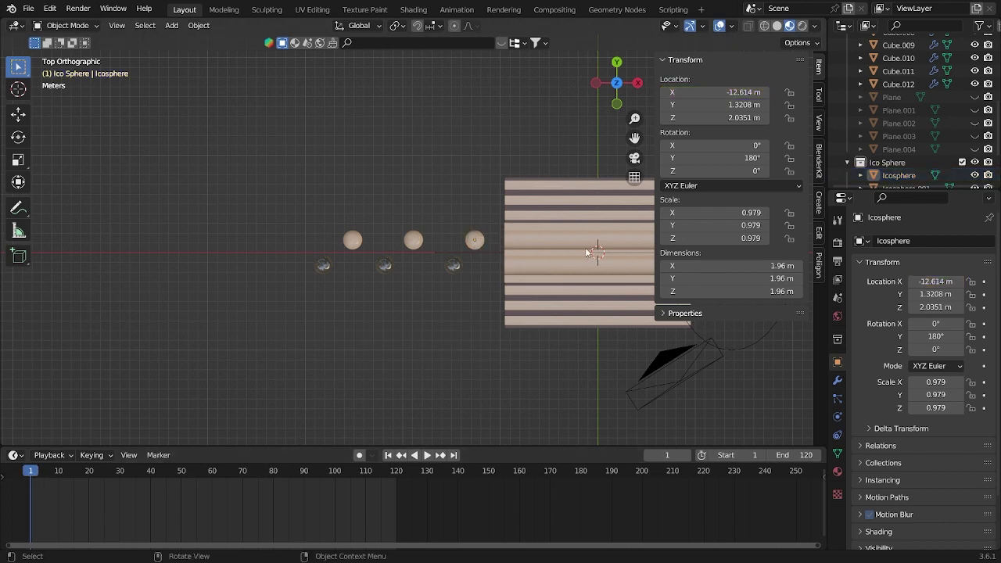
{"action": "key", "text": "n"}
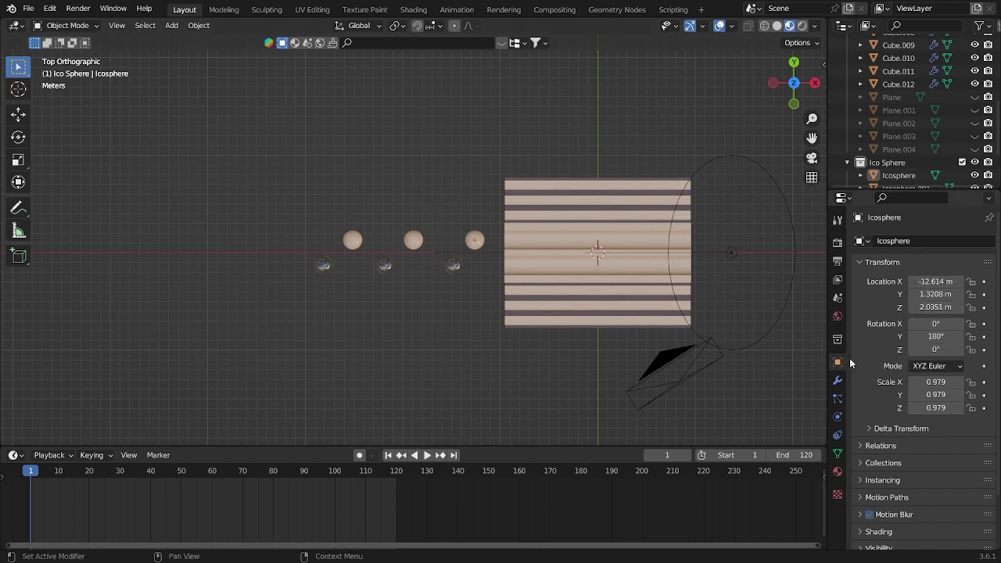
- Keyframe the Y rotation and X location of the positive-Y row's sphere nearest the block at frame 1
{"action": "left_click", "coordinate": [475, 241]}
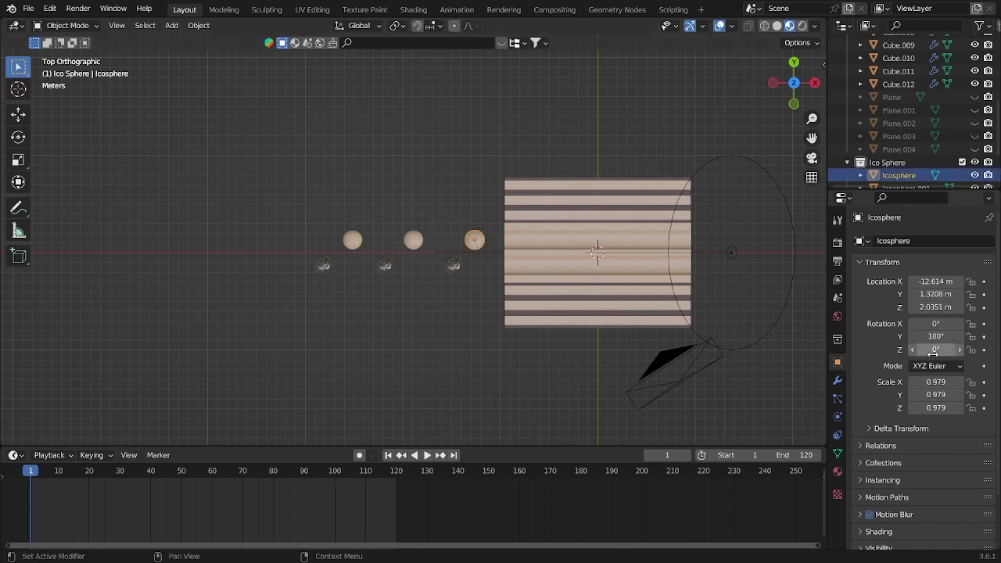
{"action": "left_click", "coordinate": [985, 336]}
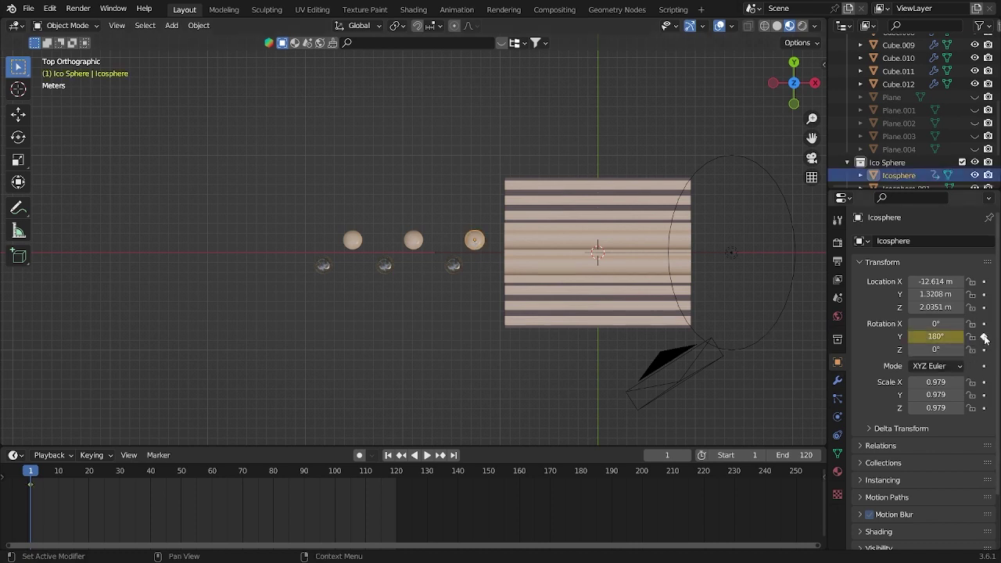
{"action": "left_click", "coordinate": [985, 283]}
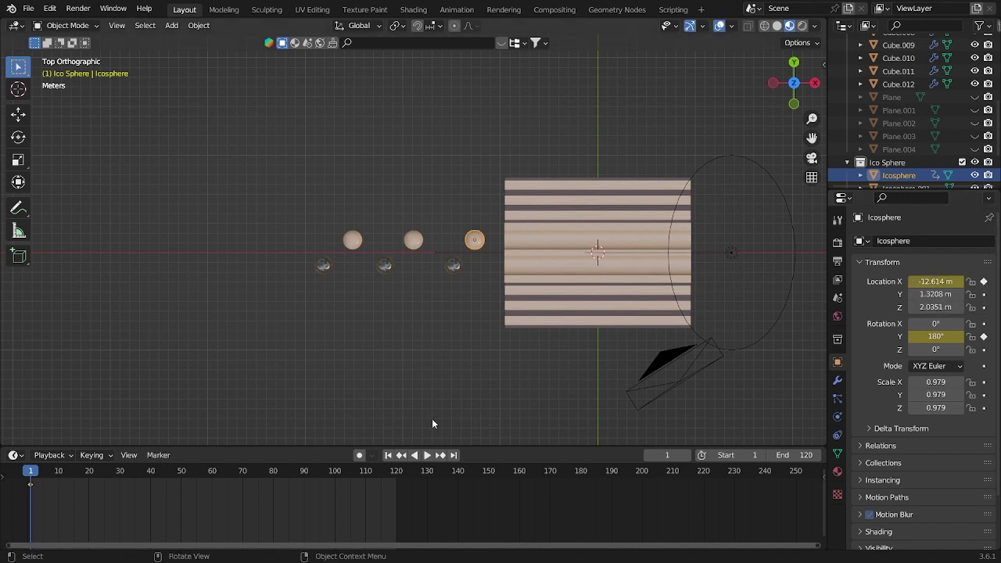
- At frame 121, set the selected sphere's Y rotation to 1800° and keyframe it
{"action": "left_click", "coordinate": [397, 478]}
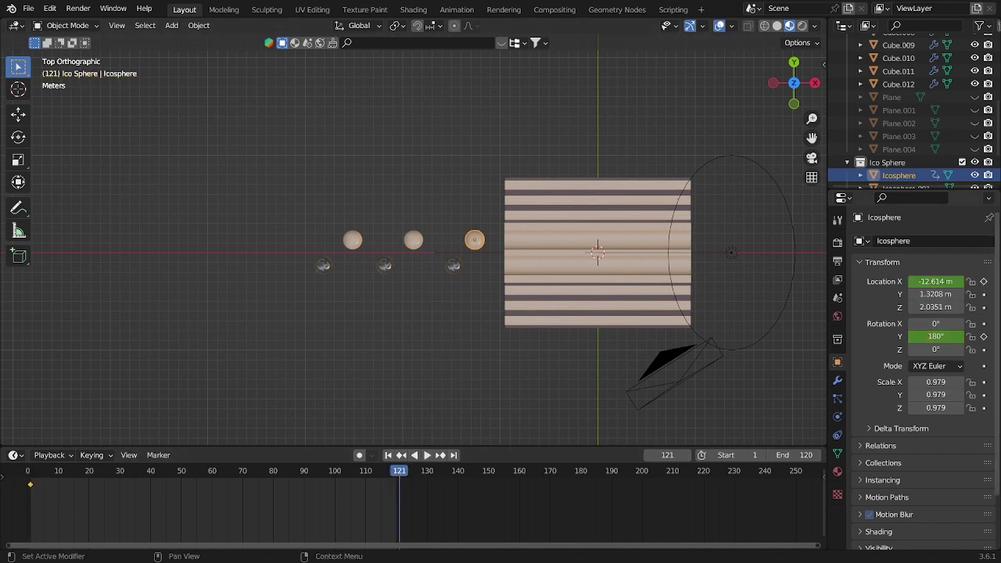
{"action": "left_click", "coordinate": [948, 340]}
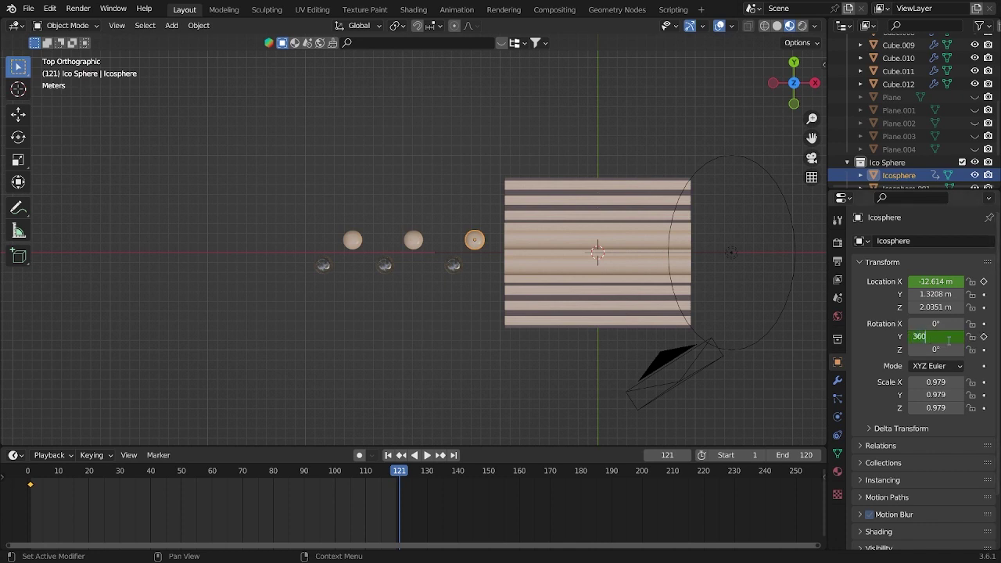
{"action": "type", "text": "360d"}
{"action": "key", "text": "Return"}
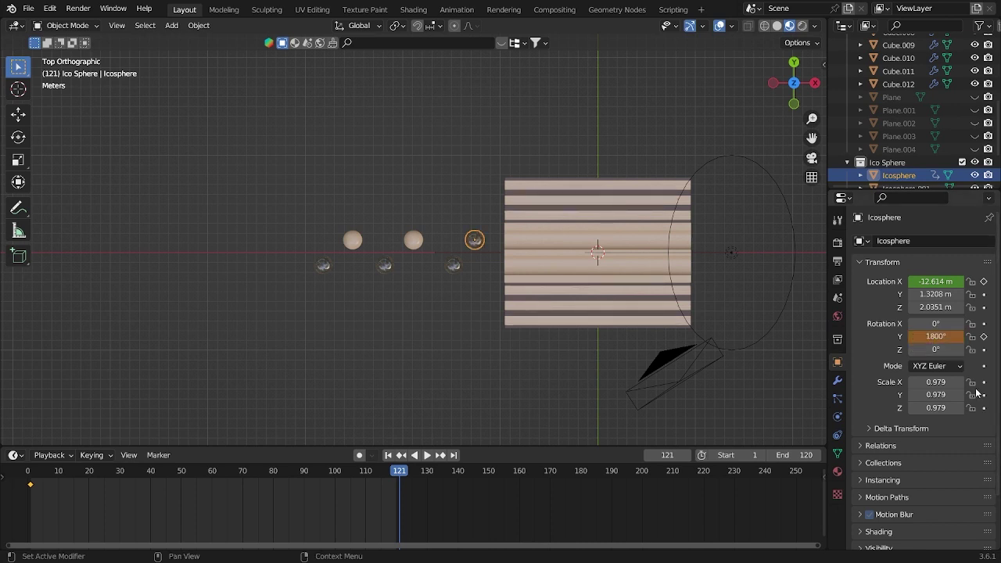
{"action": "left_click", "coordinate": [985, 336]}
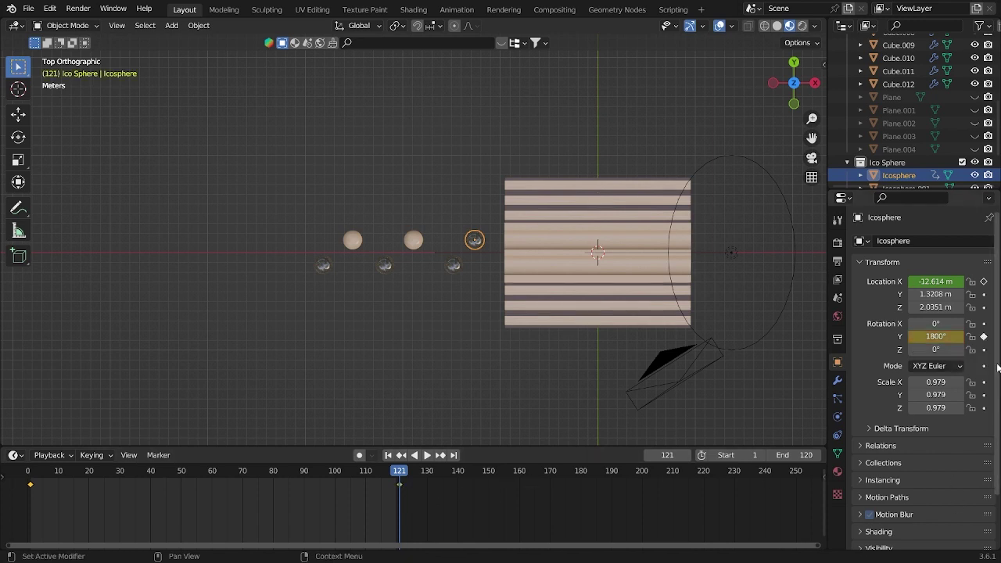
- Move the selected sphere past the block to X 20.286 m and keyframe that location at frame 121
{"action": "left_click_drag", "start_coordinate": [941, 283], "coordinate": [990, 283]}
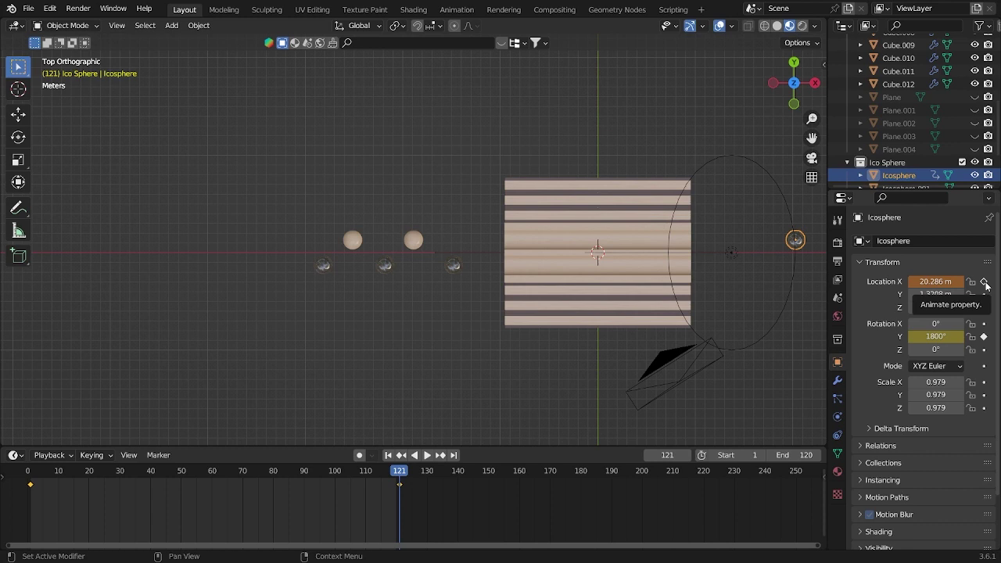
{"action": "left_click", "coordinate": [985, 282]}
{"action": "left_click", "coordinate": [464, 405]}
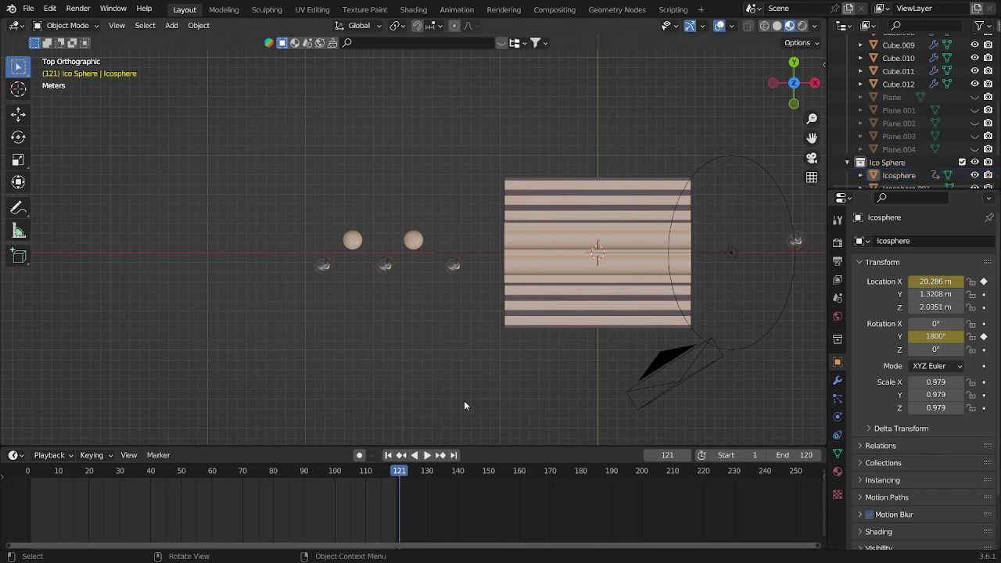
- Play the animation from the start to check the sphere rolling across the block, then return to frame 1
{"action": "left_click", "coordinate": [388, 456]}
{"action": "key", "text": "space"}
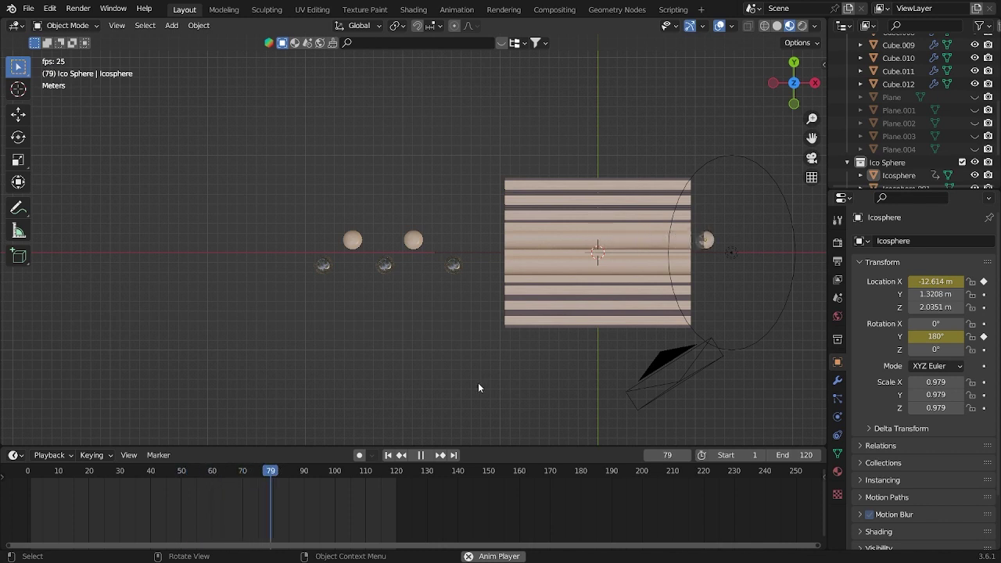
{"action": "key", "text": "space"}
{"action": "left_click", "coordinate": [388, 455]}
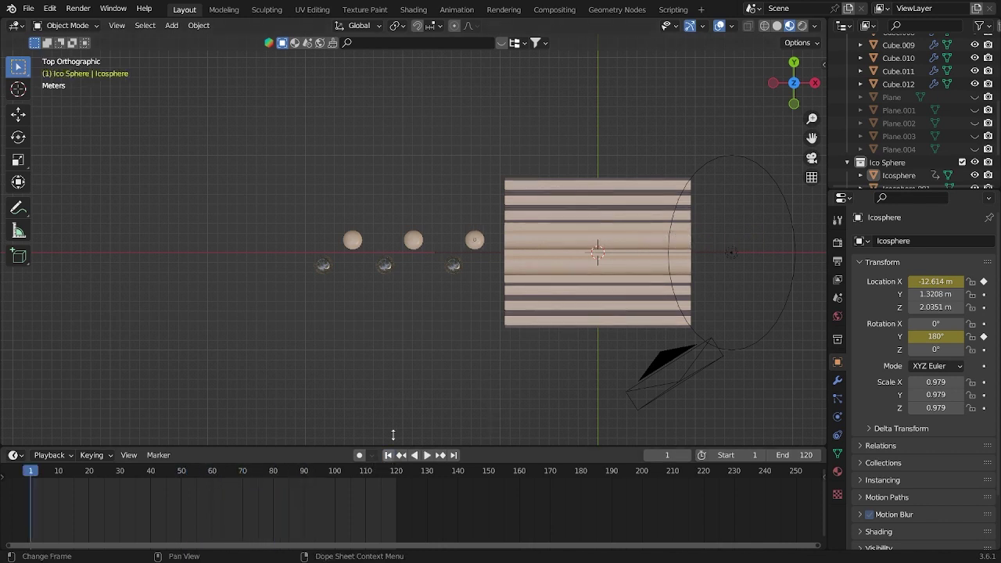
- Keyframe the Y rotation and X location of the negative-Y row's sphere nearest the block at frame 1
{"action": "left_click", "coordinate": [454, 270]}
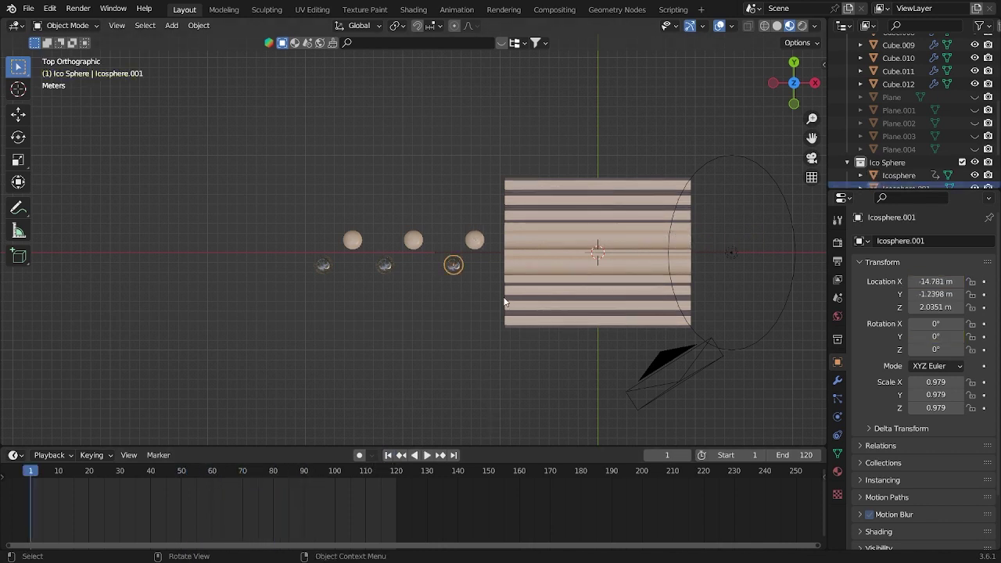
{"action": "left_click", "coordinate": [985, 337]}
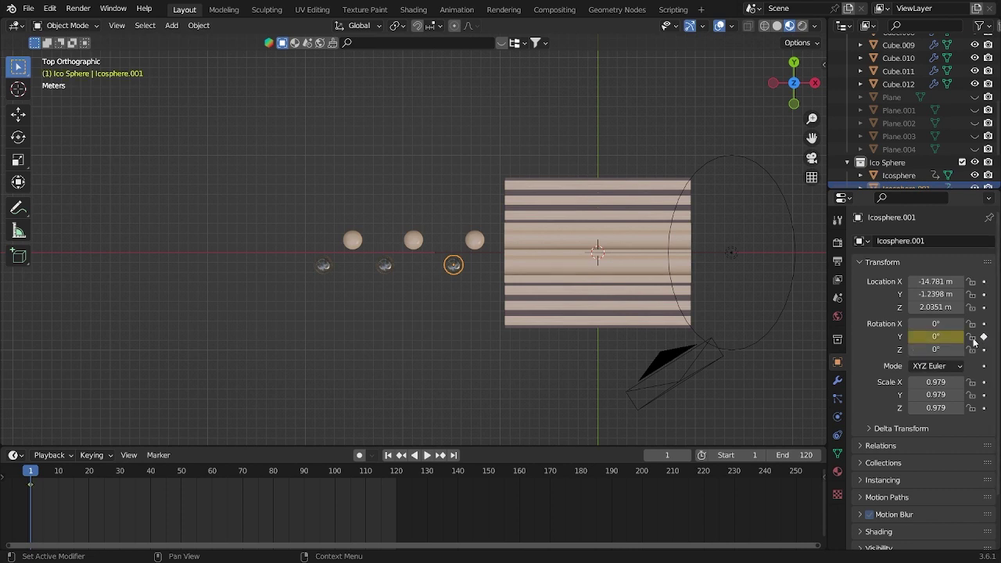
{"action": "left_click", "coordinate": [984, 282]}
- At frame 121, keyframe the selected negative-Y sphere with a Y rotation of 1800° and an X location of 18.009 m
{"action": "left_click", "coordinate": [400, 477]}
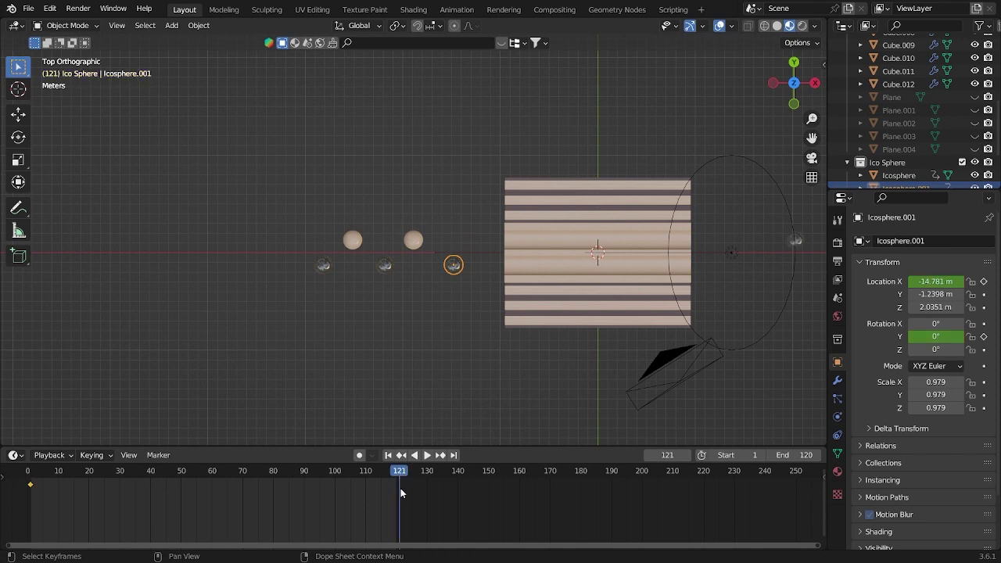
{"action": "left_click", "coordinate": [940, 338]}
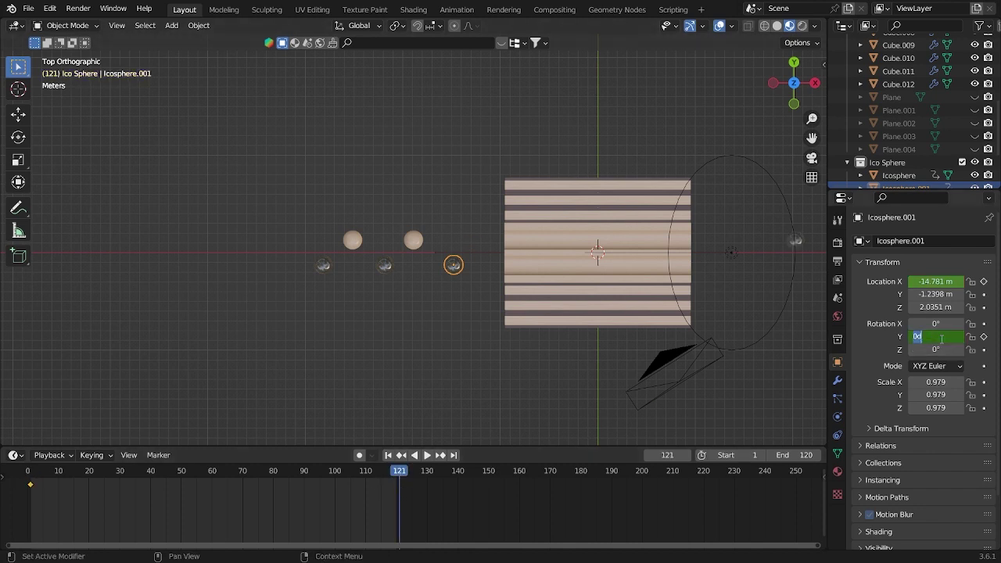
{"action": "type", "text": "360°"}
{"action": "type", "text": "5"}
{"action": "key", "text": "Return"}
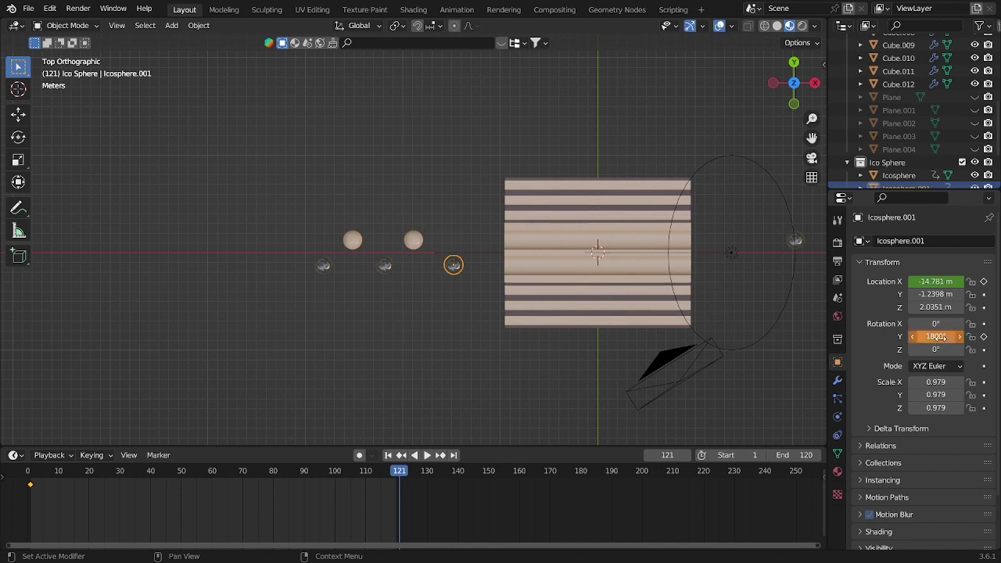
{"action": "key", "text": "i"}
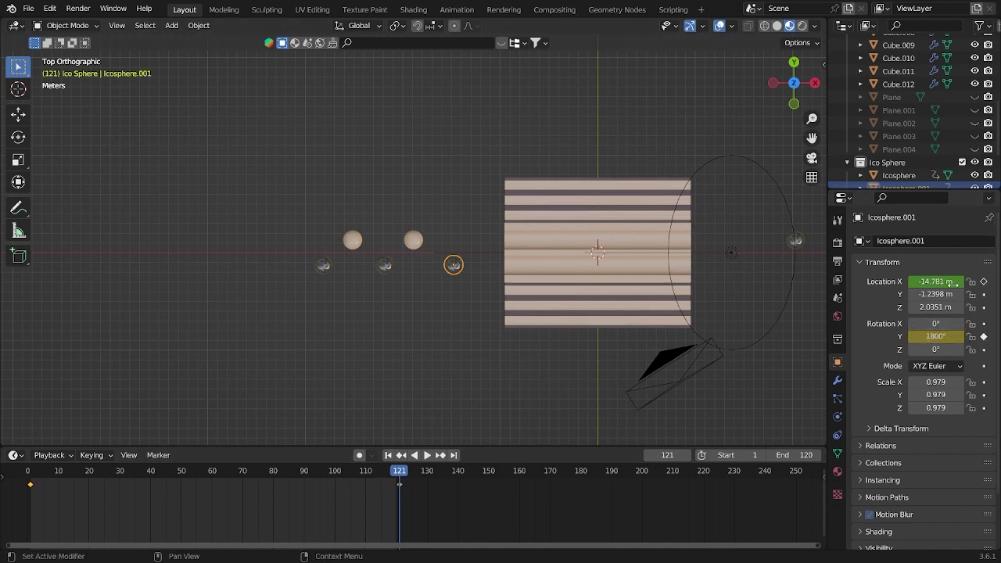
{"action": "left_click_drag", "start_coordinate": [936, 282], "coordinate": [999, 281]}
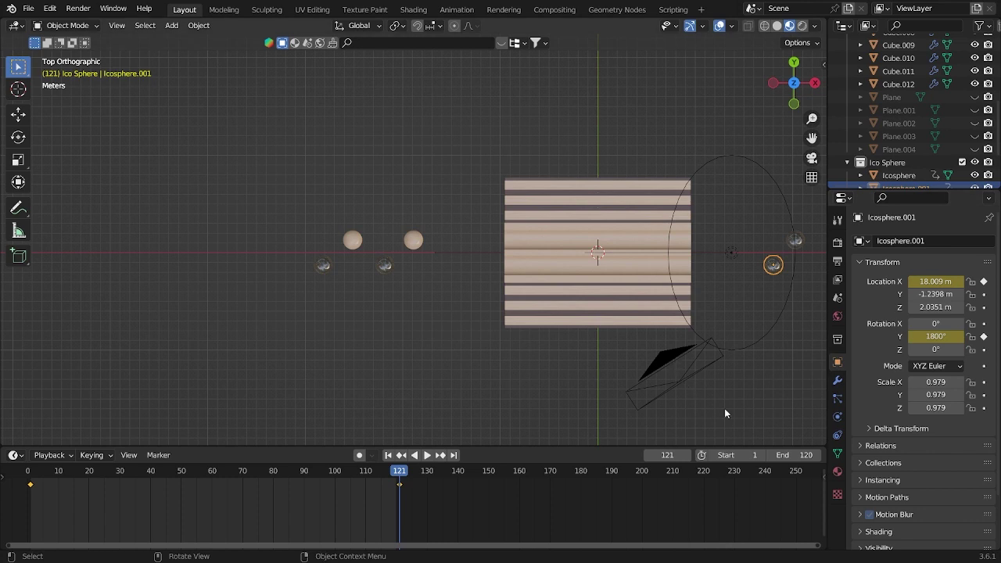
- Keyframe the Y rotation and X location of the middle sphere in the positive-Y row at frame 1
{"action": "left_click", "coordinate": [416, 244]}
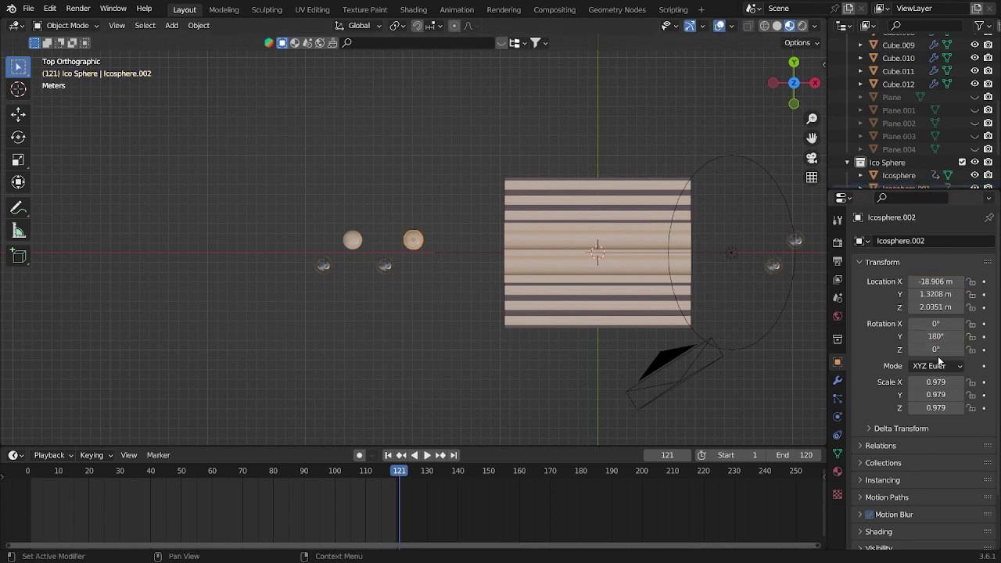
{"action": "left_click", "coordinate": [388, 457]}
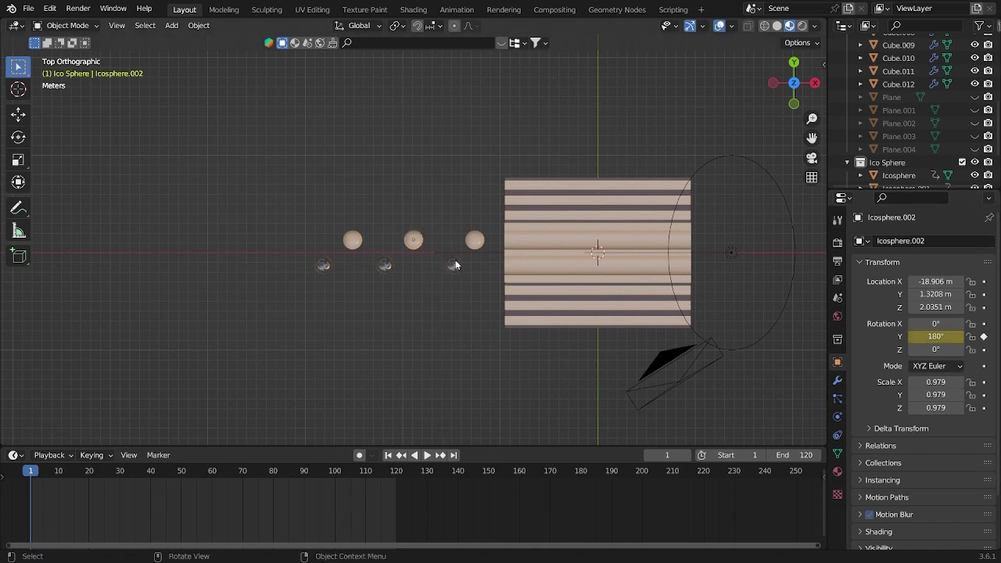
{"action": "left_click", "coordinate": [984, 282]}
- At frame 121, keyframe the middle positive-Y sphere with a Y rotation of 1800° and an X location past the block's far end
{"action": "key", "text": "Up"}
{"action": "left_click", "coordinate": [947, 334]}
{"action": "type", "text": "180"}
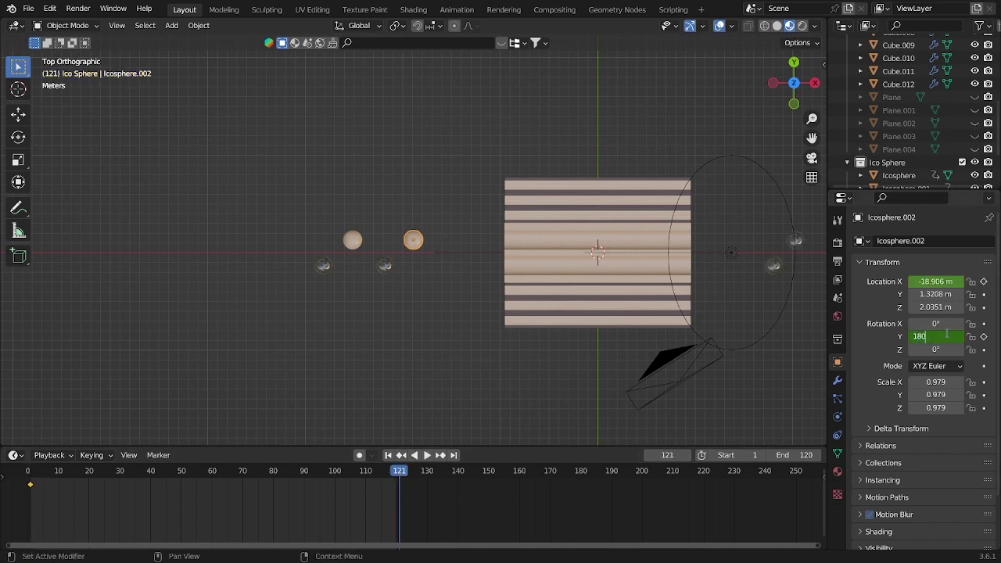
{"action": "type", "text": "0"}
{"action": "key", "text": "Return"}
{"action": "left_click", "coordinate": [985, 336]}
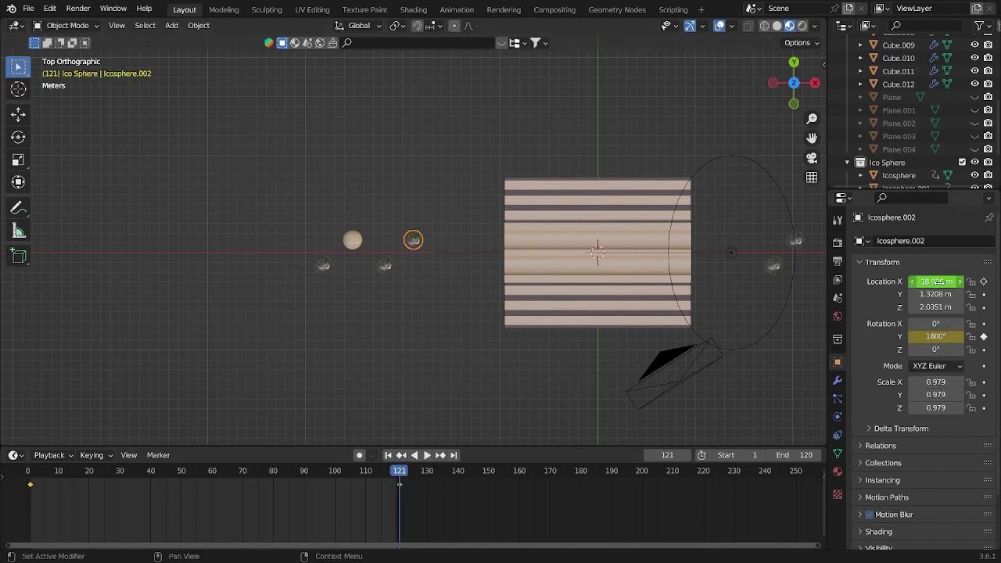
{"action": "left_click_drag", "start_coordinate": [937, 282], "coordinate": [958, 282]}
- Keyframe the Y rotation and X location of the middle sphere in the negative-Y row at frame 1
{"action": "left_click", "coordinate": [385, 264]}
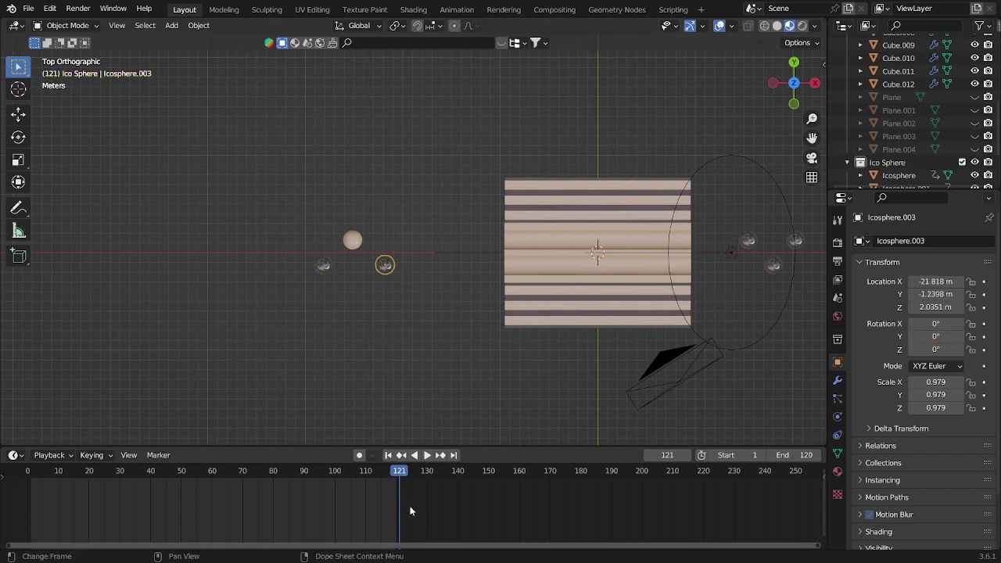
{"action": "key", "text": "shift+Left"}
{"action": "left_click", "coordinate": [984, 337]}
{"action": "left_click", "coordinate": [984, 283]}
- At frame 121, keyframe the selected middle sphere in the negative-Y row with a Y rotation of 1800° and an X location of 13.312 m
{"action": "left_click", "coordinate": [399, 509]}
{"action": "left_click", "coordinate": [946, 337]}
{"action": "type", "text": "18"}
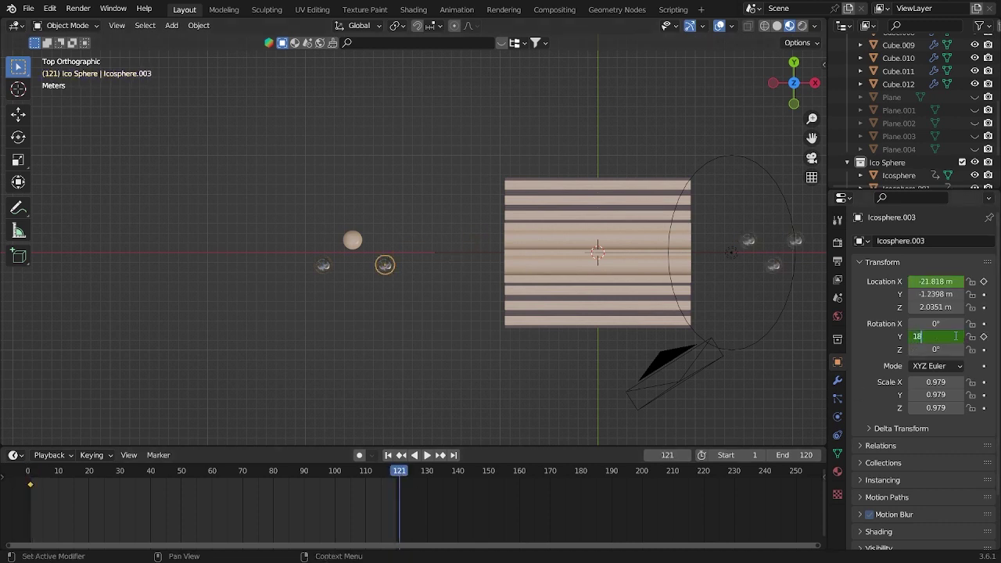
{"action": "left_click_drag", "start_coordinate": [937, 281], "coordinate": [962, 282]}
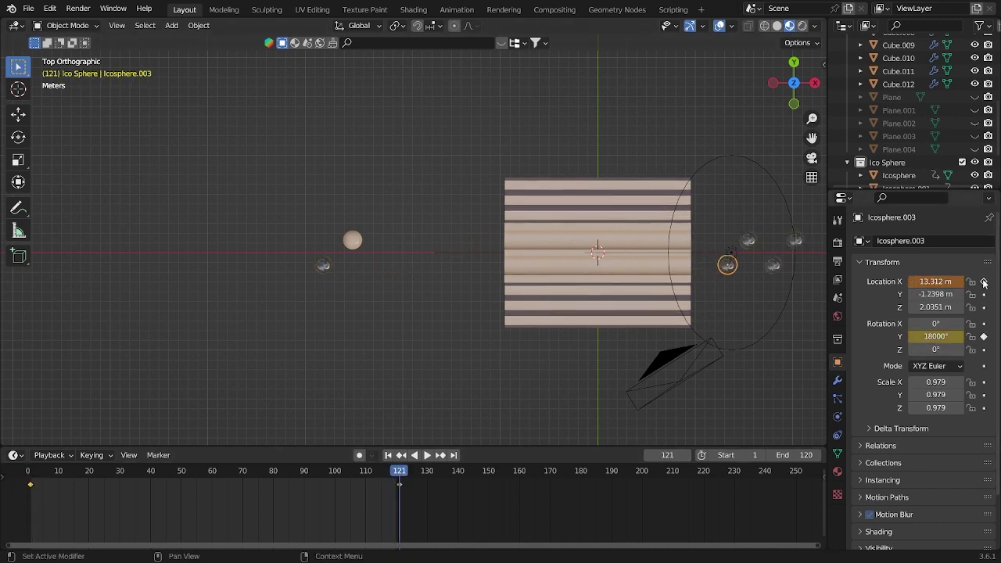
{"action": "left_click", "coordinate": [936, 336]}
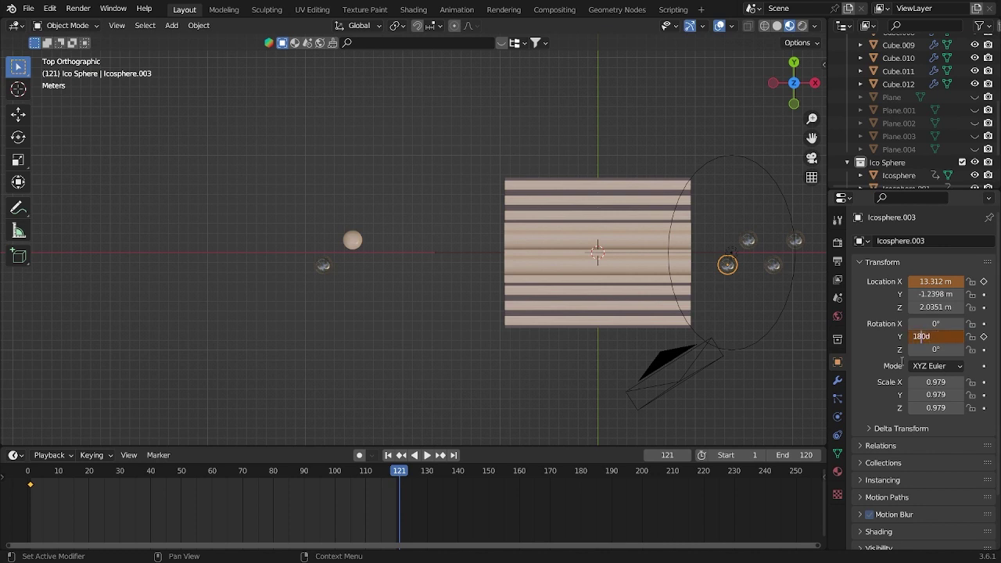
{"action": "key", "text": "Return"}
{"action": "key", "text": "i"}
- Keyframe the Y rotation and X location of the rearmost sphere in the positive-Y row at frame 1
{"action": "left_click", "coordinate": [353, 240]}
{"action": "key", "text": "shift+Left"}
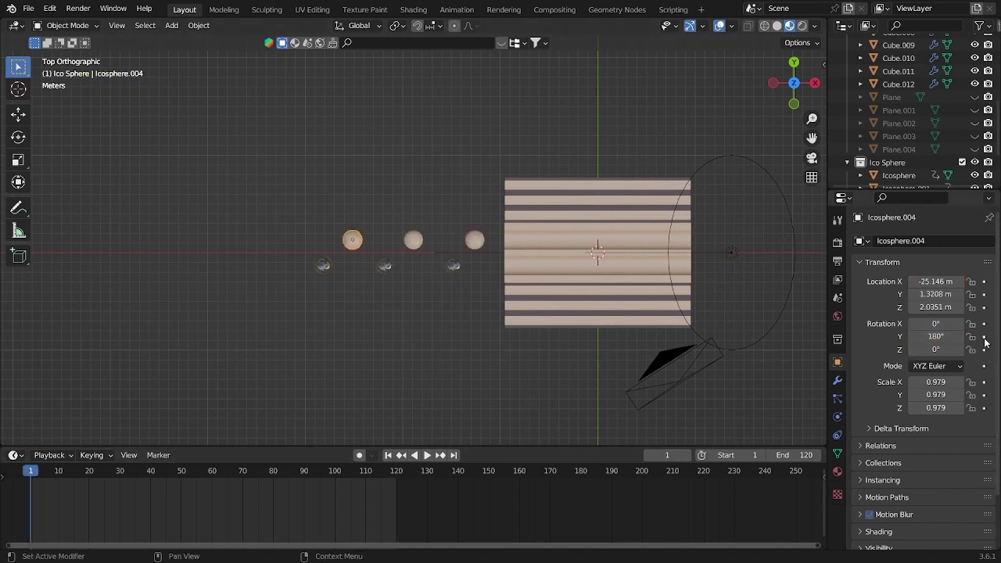
{"action": "left_click", "coordinate": [984, 337]}
{"action": "left_click", "coordinate": [985, 281]}
- At frame 121, keyframe the rearmost positive-Y sphere with a Y rotation of 1800° and an X location past the block's far end
{"action": "left_click", "coordinate": [397, 473]}
{"action": "left_click", "coordinate": [936, 336]}
{"action": "type", "text": "1800"}
{"action": "key", "text": "Return"}
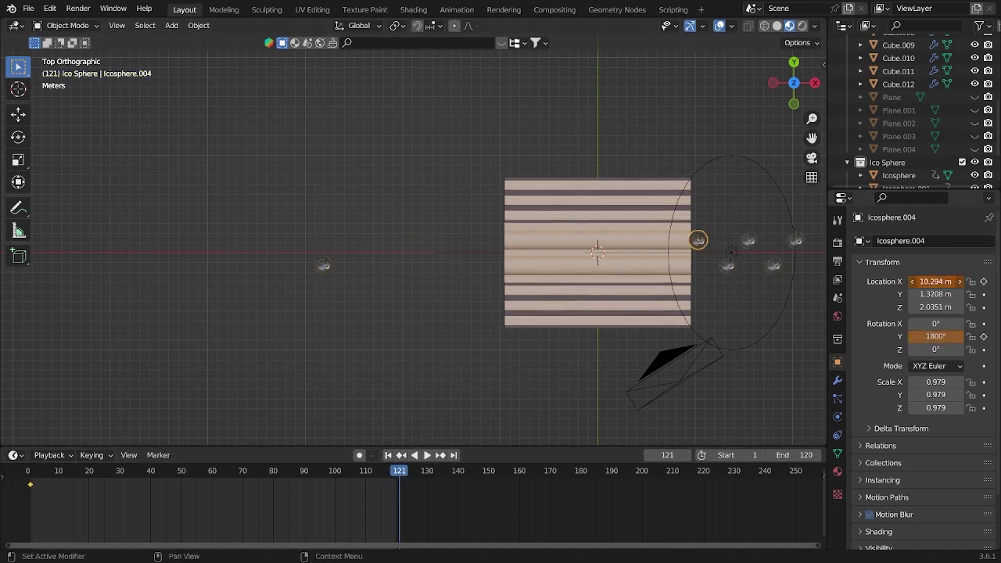
- Keyframe the rearmost negative-Y sphere's Y rotation and X location at frame 1, and at frame 121 with 1800° and 9.991 m
{"action": "left_click", "coordinate": [388, 455]}
{"action": "left_click", "coordinate": [323, 264]}
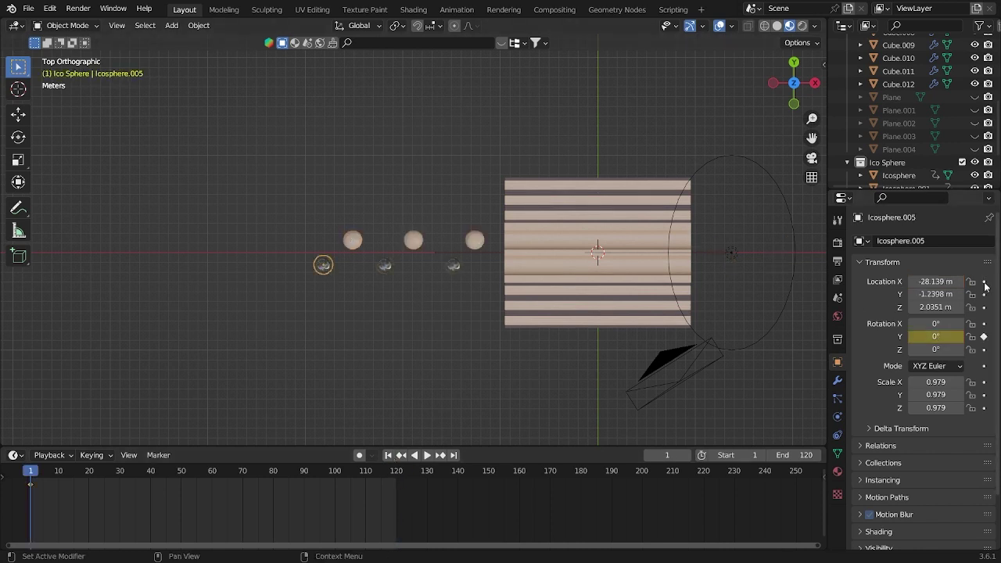
{"action": "left_click", "coordinate": [400, 472]}
{"action": "key", "text": "Return"}
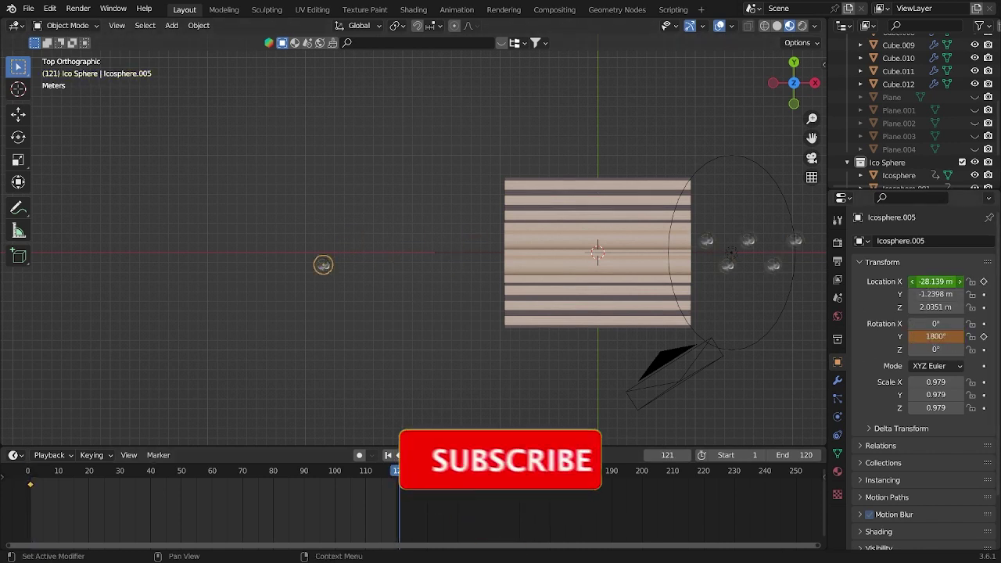
{"action": "key", "text": "g"}
{"action": "left_click", "coordinate": [697, 264]}
{"action": "key", "text": "KP_0"}
{"action": "left_click", "coordinate": [984, 336]}
{"action": "left_click", "coordinate": [984, 281]}
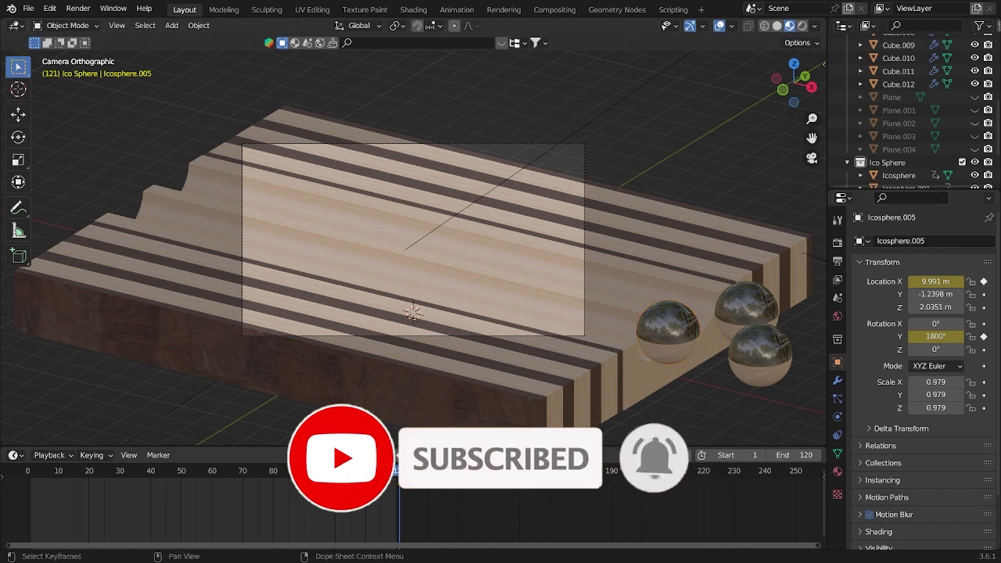
- Play the animation from frame 1 through the camera to check how the spheres roll along the grooves
{"action": "key", "text": "shift+Left"}
{"action": "scroll", "coordinate": [414, 352], "scroll_direction": "up", "scroll_amount": 3}
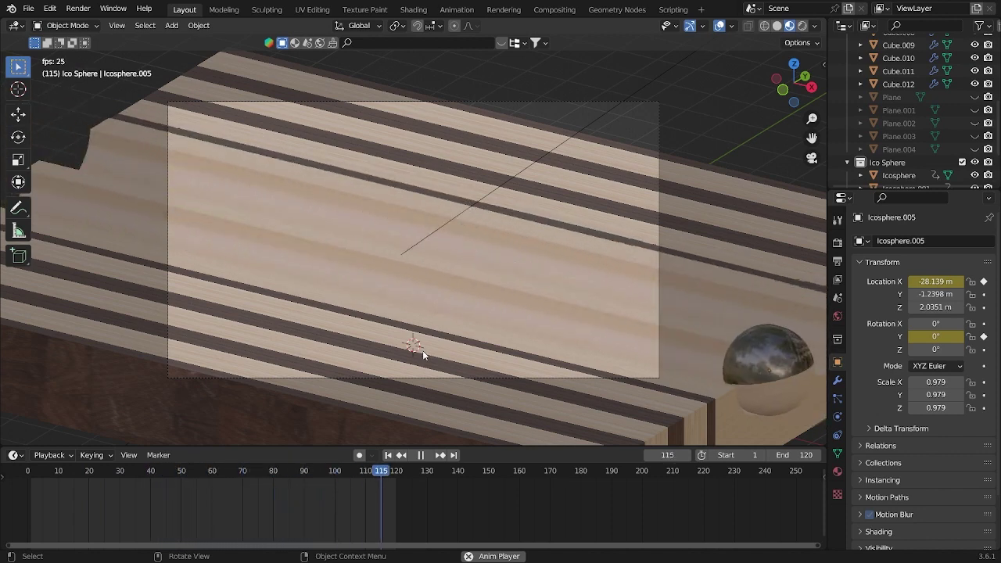
{"action": "key", "text": "space"}
{"action": "key", "text": "space"}
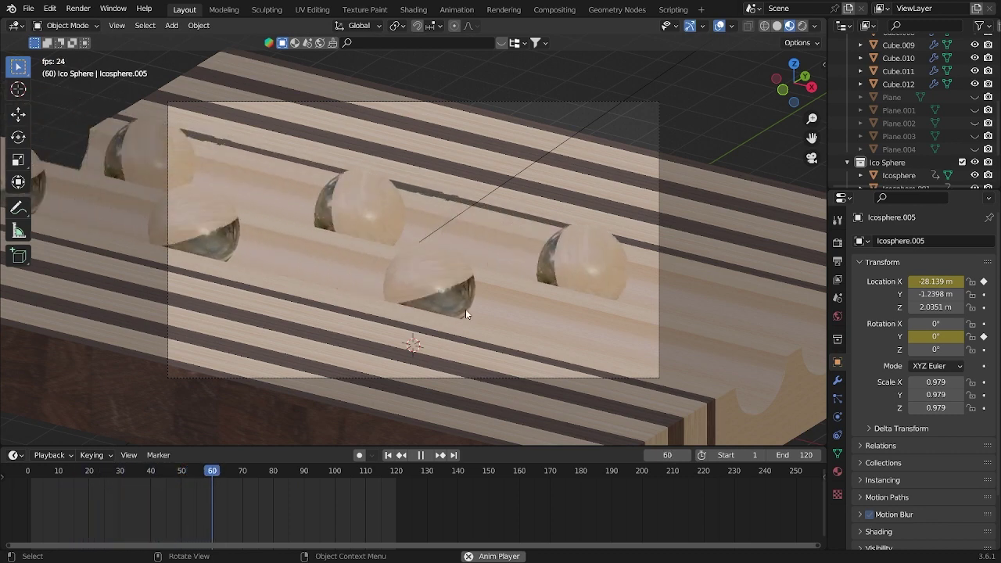
{"action": "key", "text": "space"}
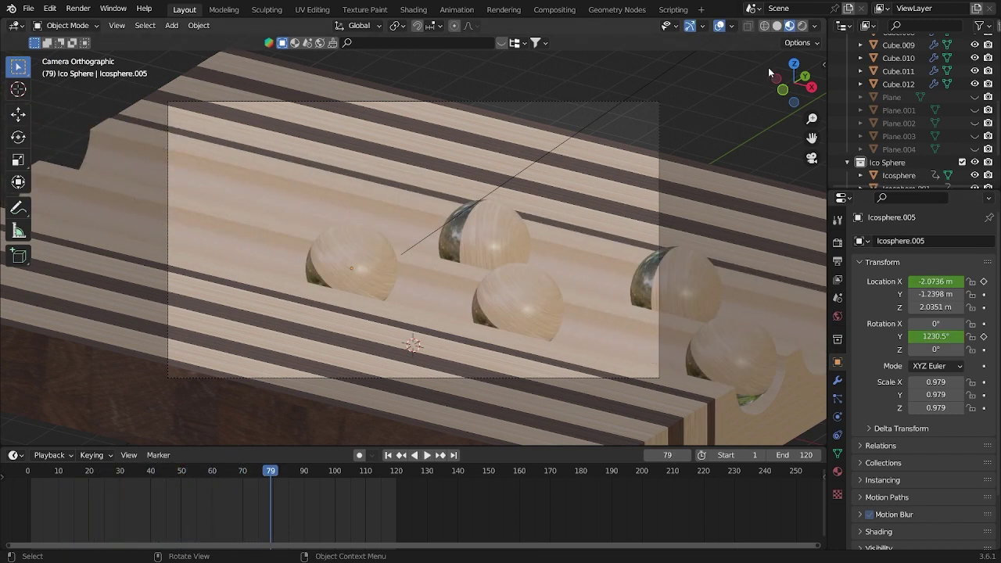
- Switch the viewport to Rendered shading and unhide Plane and Plane.001 through Plane.004
{"action": "left_click", "coordinate": [801, 26]}
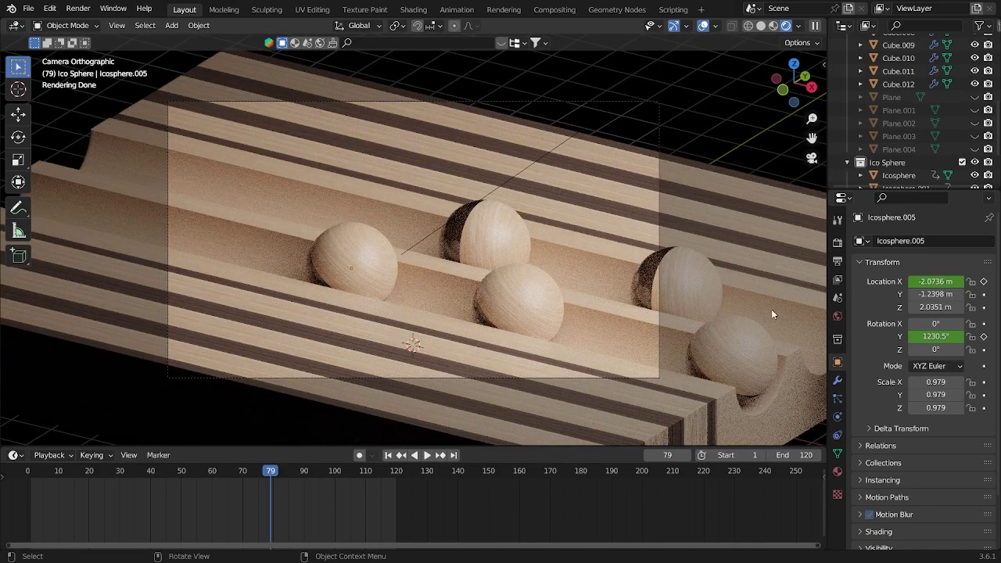
{"action": "left_click_drag", "start_coordinate": [974, 149], "coordinate": [975, 110]}
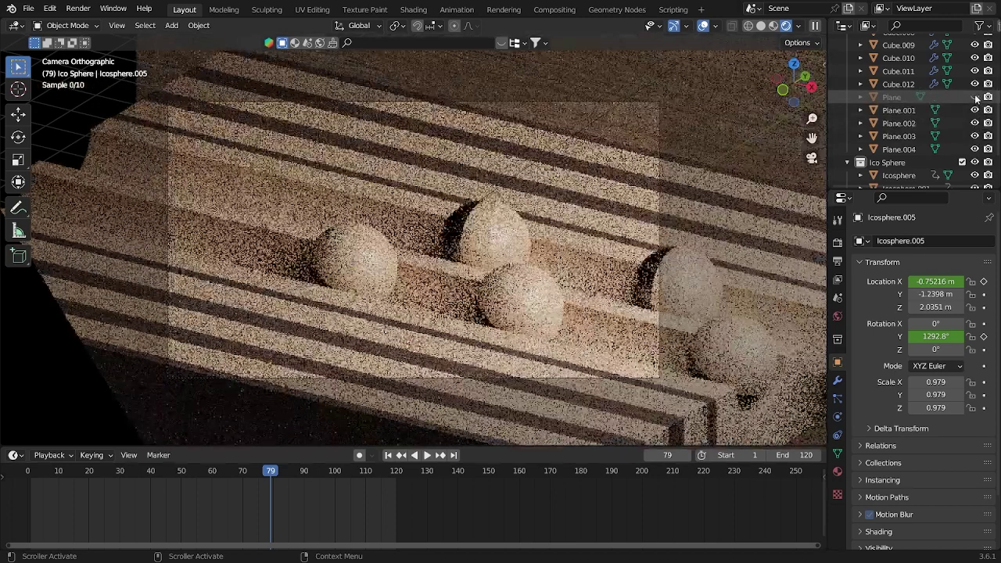
{"action": "left_click", "coordinate": [974, 97]}
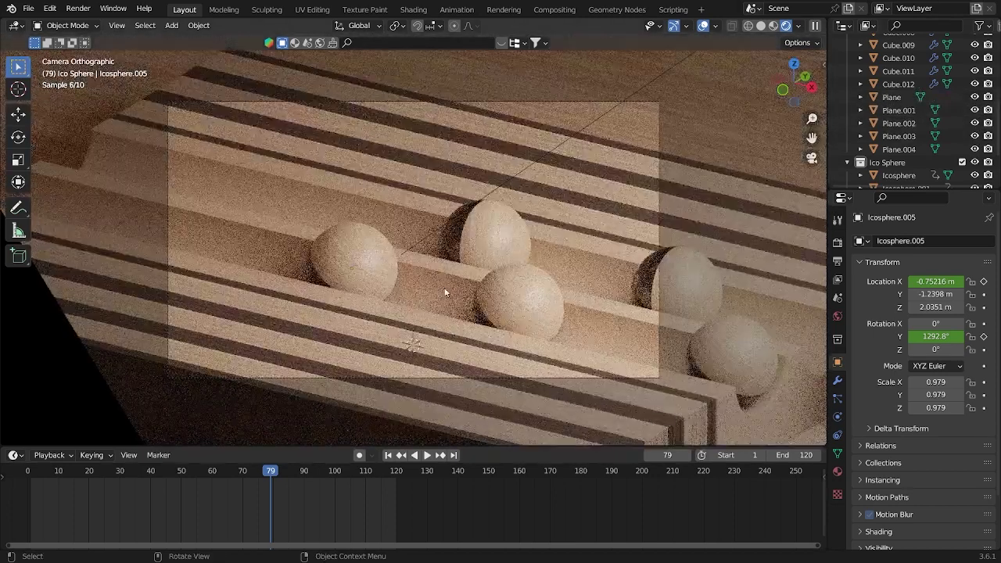
- Set the Film exposure in the render settings to 2.50
{"action": "left_click", "coordinate": [838, 243]}
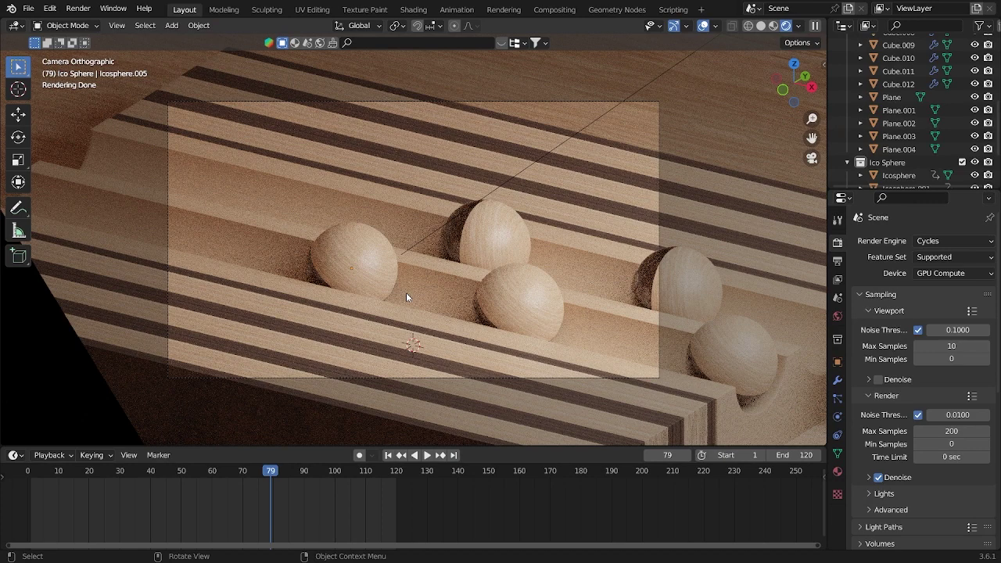
{"action": "scroll", "coordinate": [902, 424], "scroll_direction": "down", "scroll_amount": 5}
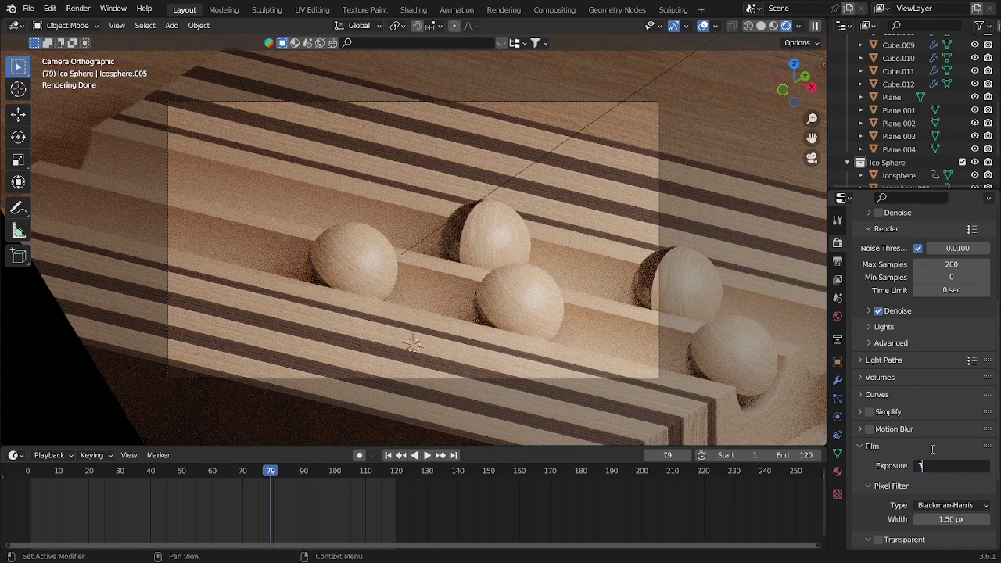
{"action": "key", "text": "Return"}
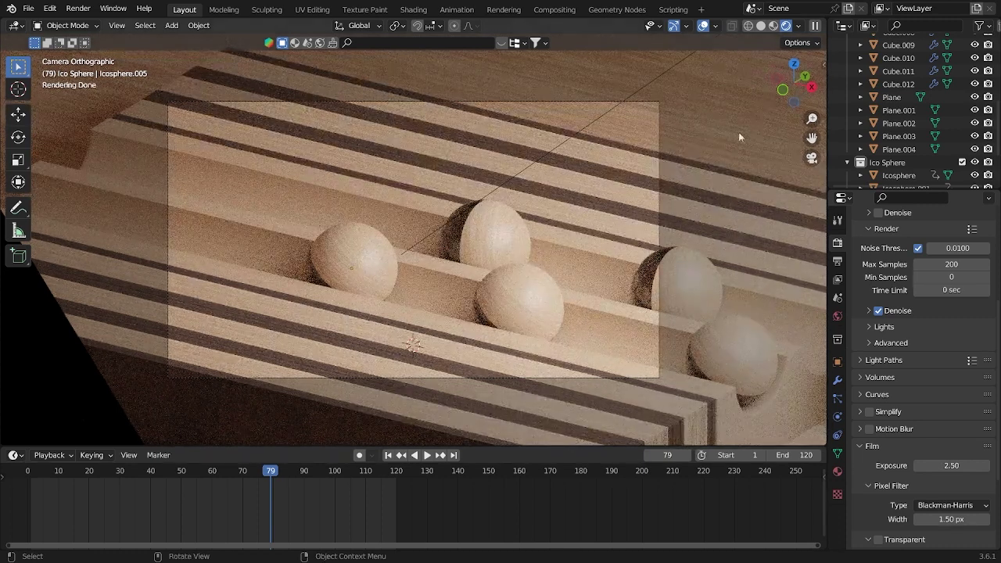
- Enable Render Region in the output format settings to limit rendering to the camera frame
{"action": "left_click", "coordinate": [838, 262]}
{"action": "scroll", "coordinate": [923, 336], "scroll_direction": "up", "scroll_amount": 3}
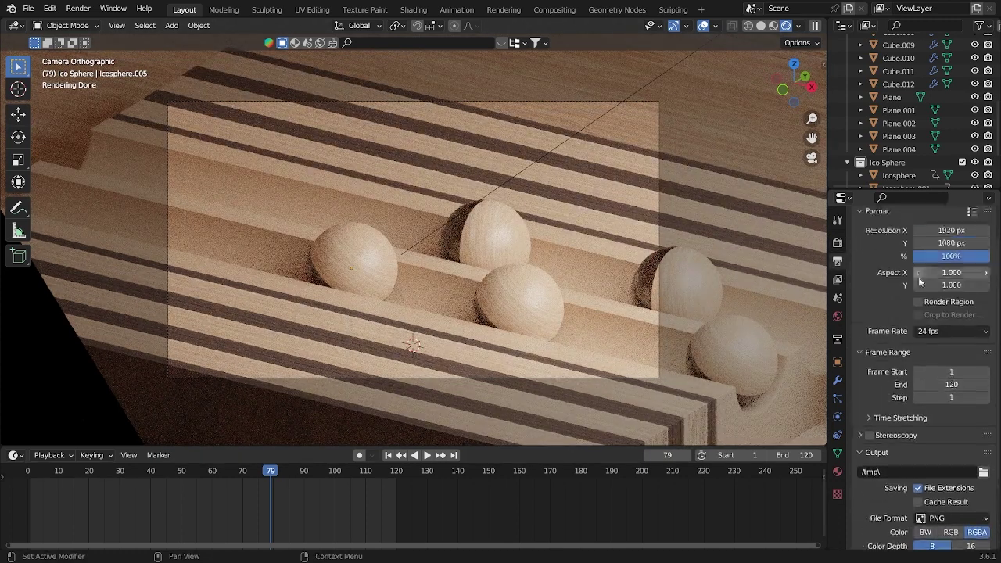
{"action": "left_click", "coordinate": [918, 329]}
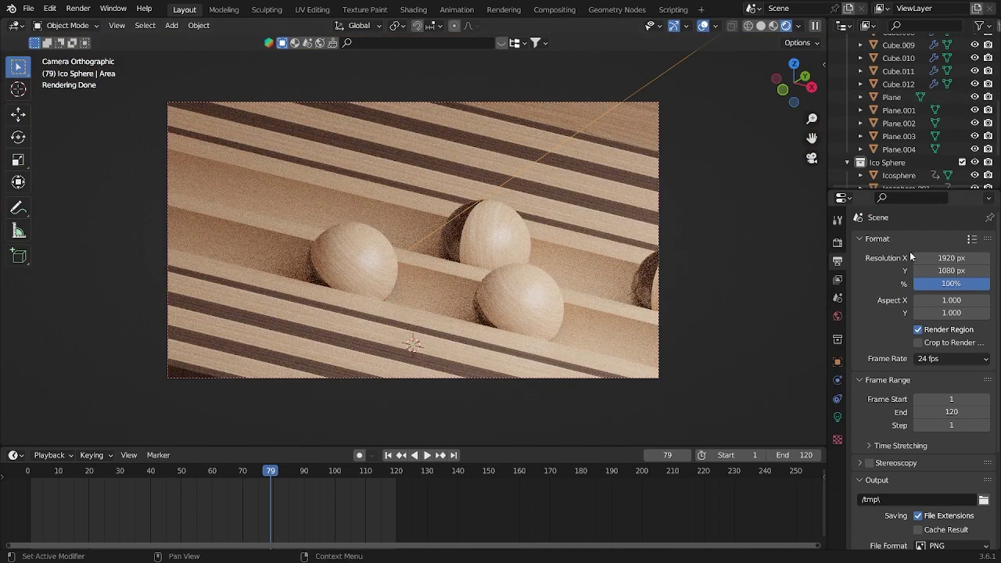
- Set the area light's beam spread to 104° and its power to 3000 W
{"action": "scroll", "coordinate": [911, 313], "scroll_direction": "down", "scroll_amount": 4}
{"action": "left_click", "coordinate": [838, 419]}
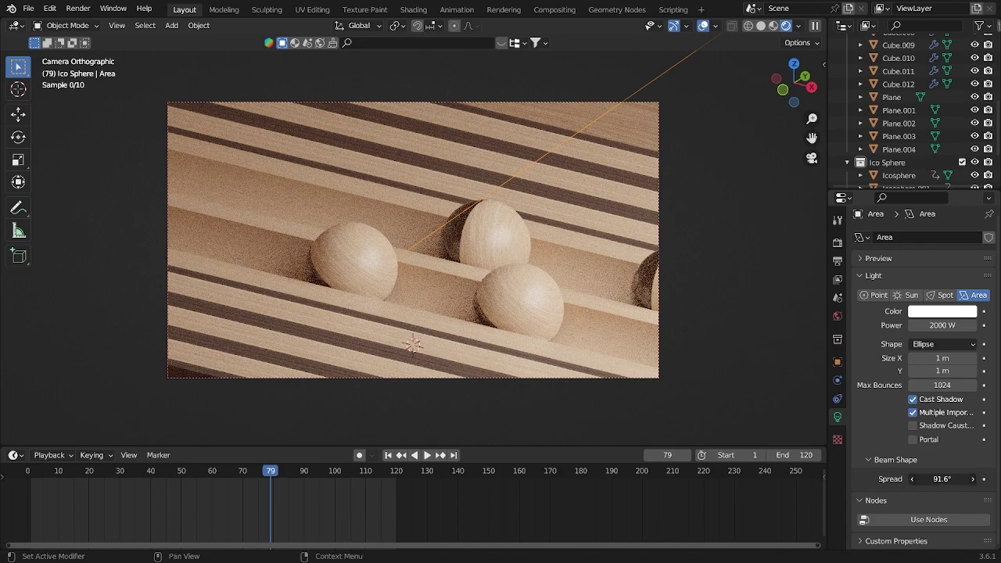
{"action": "mouse_move", "coordinate": [943, 479]}
{"action": "left_mouse_down"}
{"action": "mouse_move", "coordinate": [878, 478]}
{"action": "mouse_move", "coordinate": [958, 479]}
{"action": "left_mouse_up"}
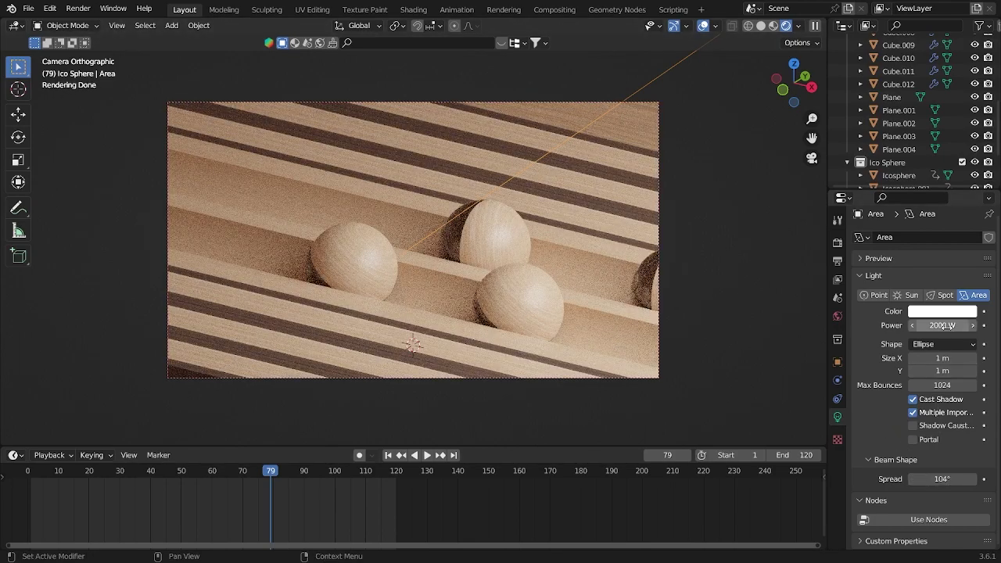
{"action": "left_click_drag", "start_coordinate": [943, 326], "coordinate": [959, 325]}
{"action": "double_click", "coordinate": [922, 326]}
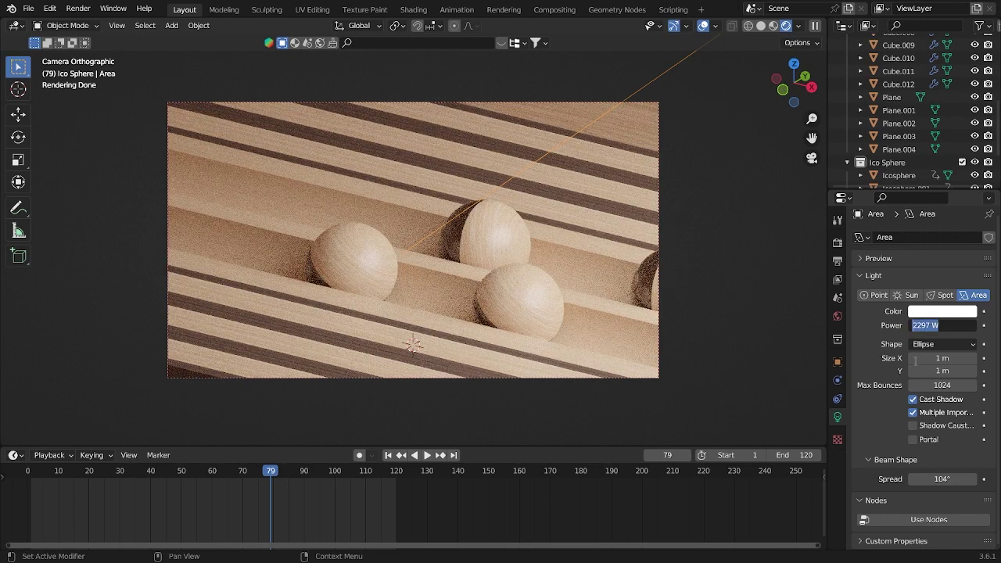
{"action": "key", "text": "Return"}
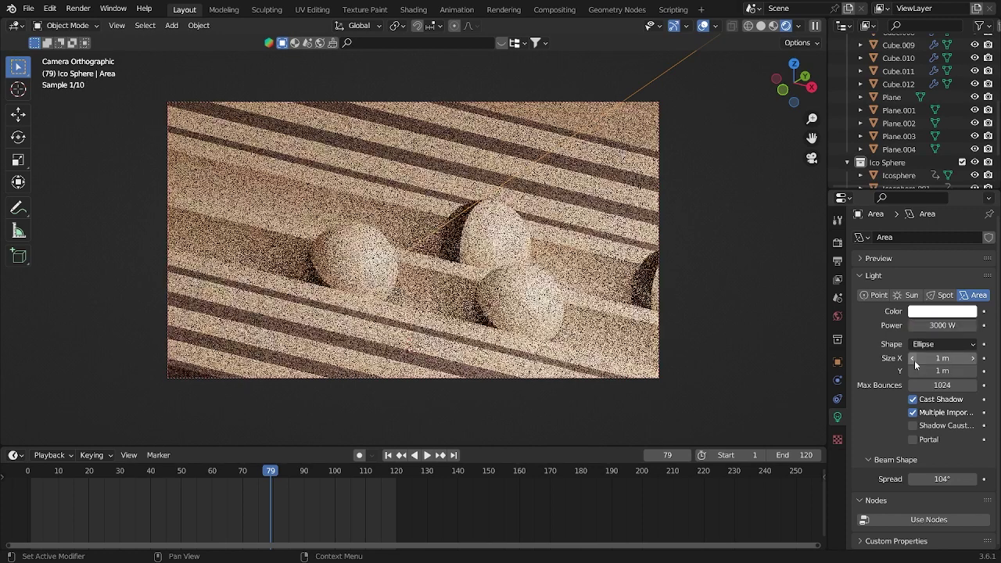
- Set the color management Look to Very High Contrast
{"action": "left_click", "coordinate": [705, 316]}
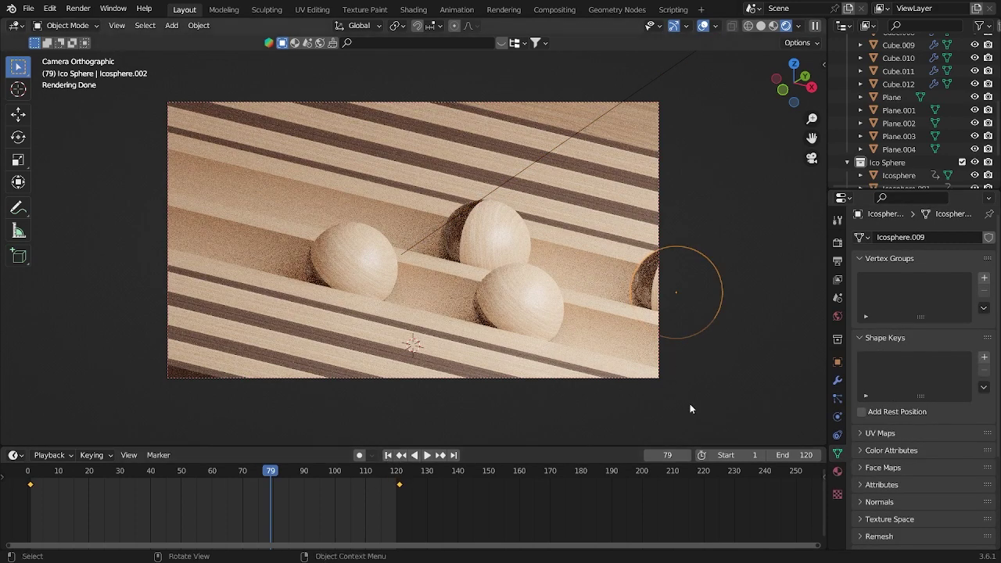
{"action": "left_click", "coordinate": [834, 244]}
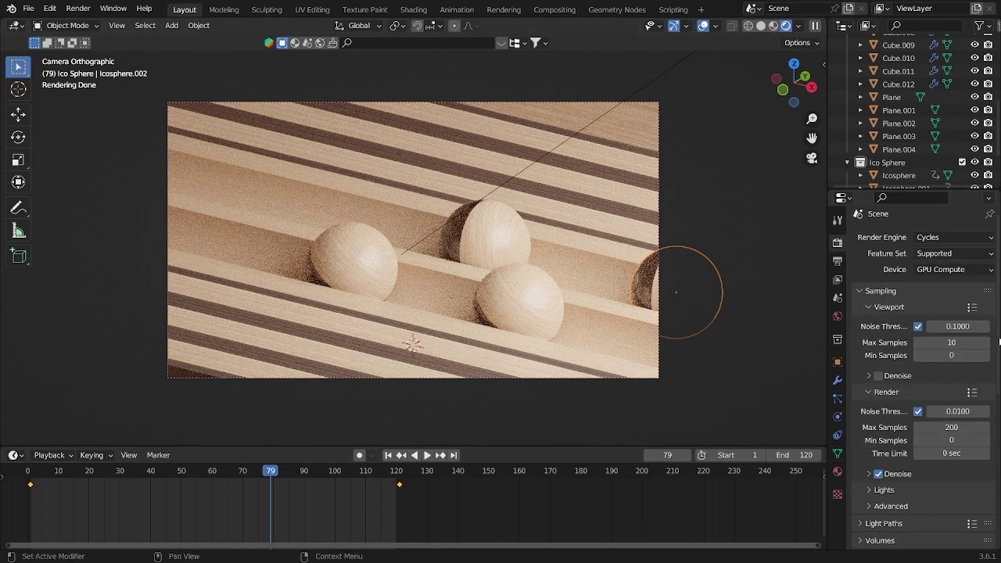
{"action": "scroll", "coordinate": [959, 420], "scroll_direction": "down", "scroll_amount": 8}
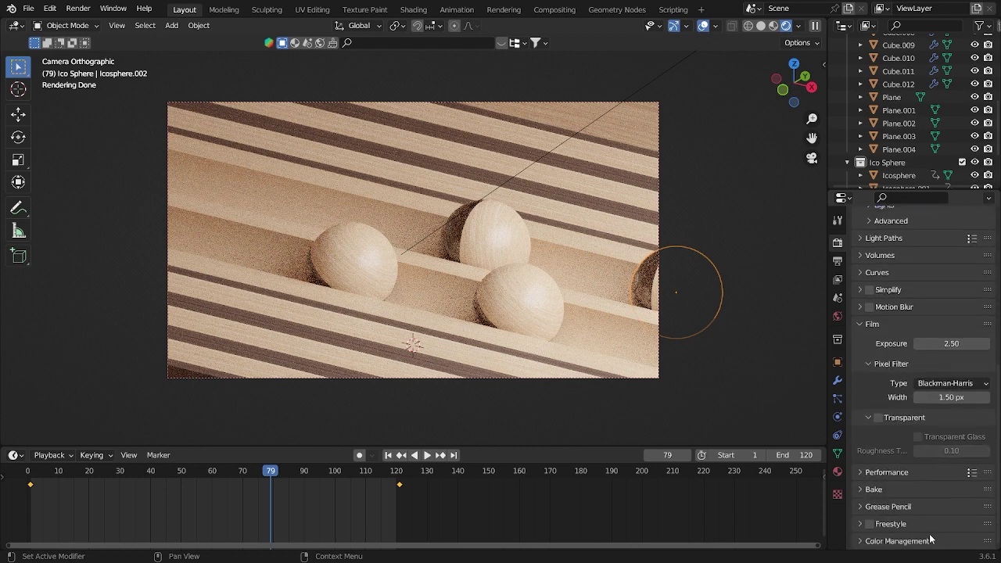
{"action": "scroll", "coordinate": [936, 490], "scroll_direction": "down", "scroll_amount": 4}
{"action": "left_click", "coordinate": [936, 473]}
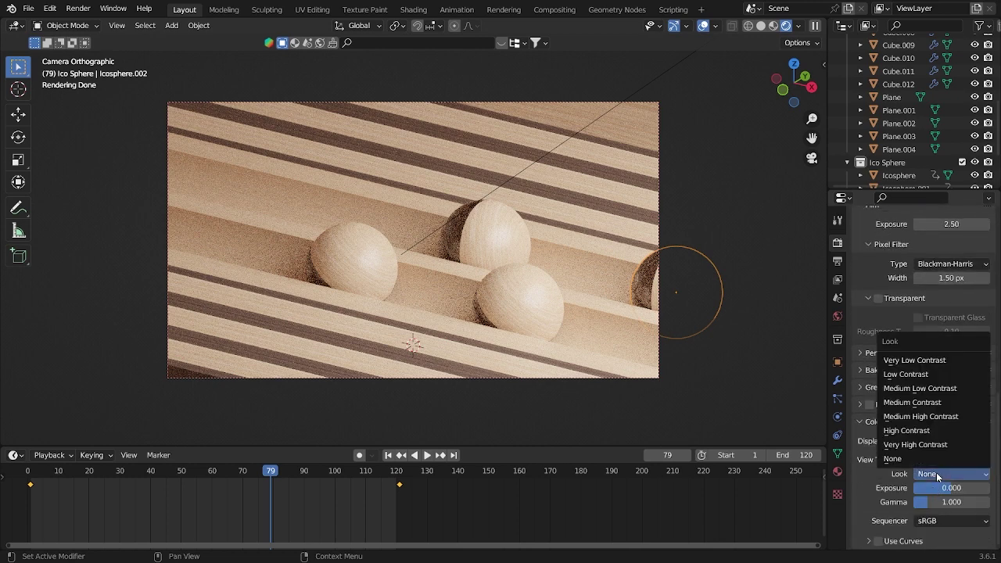
{"action": "left_click", "coordinate": [936, 447]}
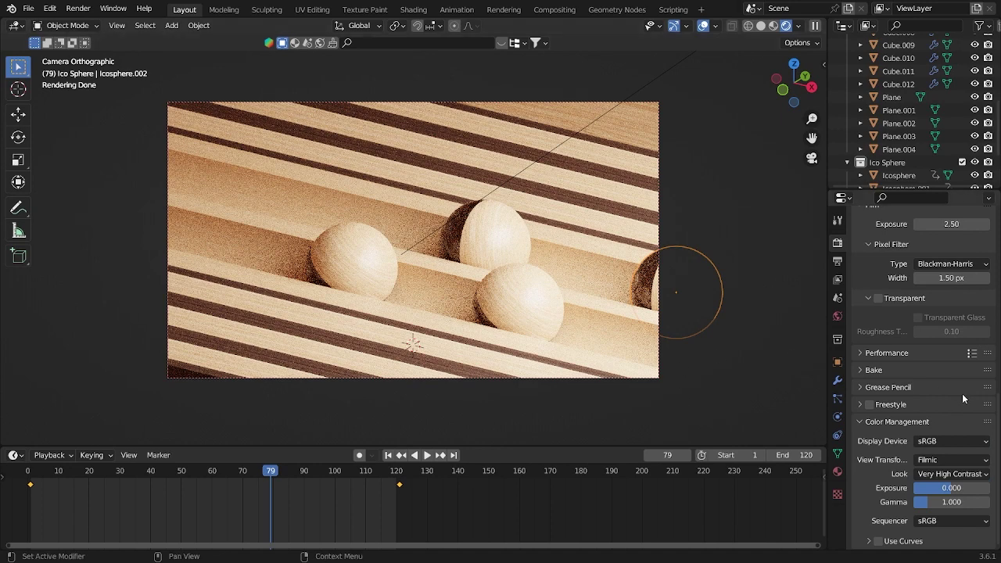
- Play the animation from frame 1 in Rendered shading to check the spheres' motion and the high-contrast look
{"action": "left_click", "coordinate": [802, 375]}
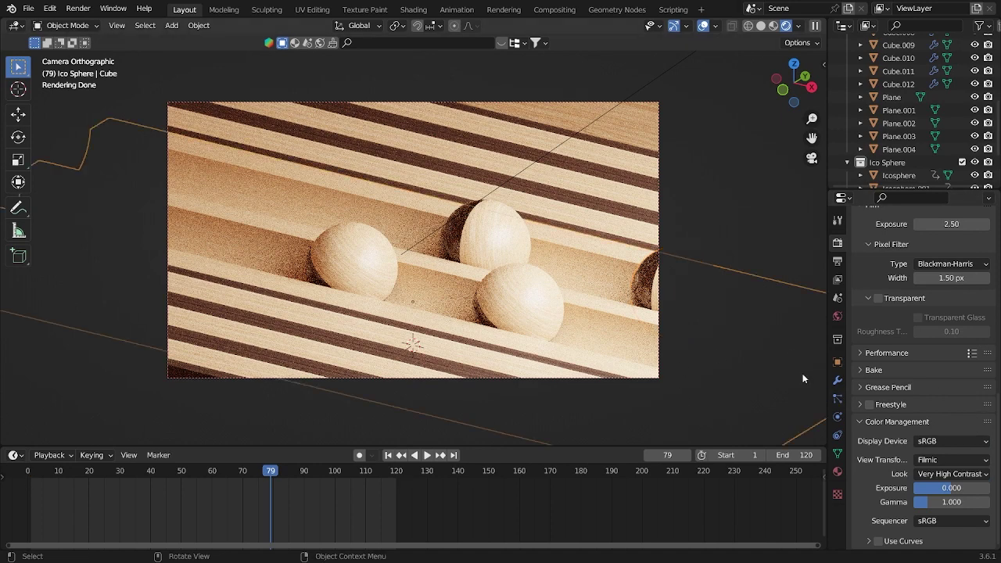
{"action": "left_click", "coordinate": [779, 275]}
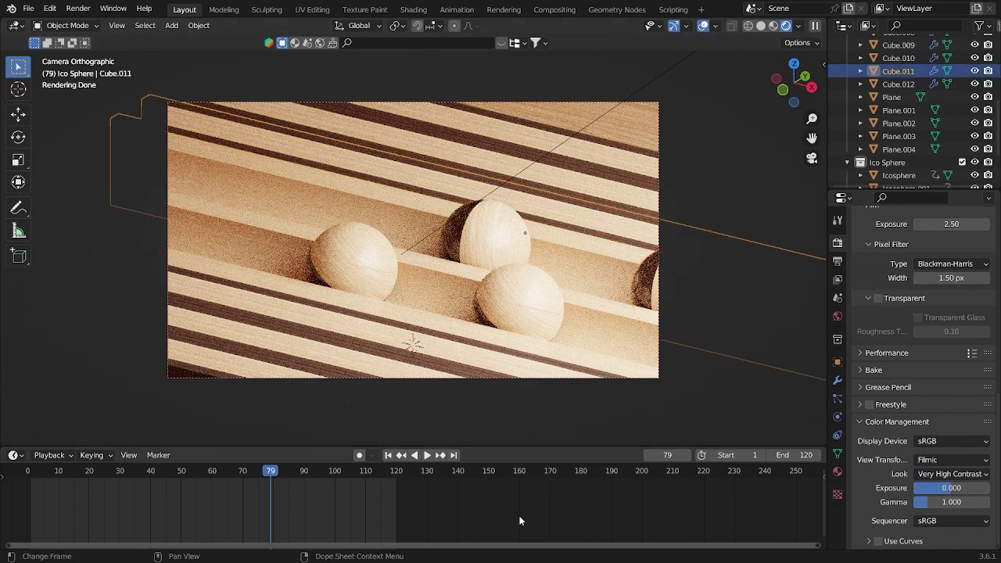
{"action": "left_click", "coordinate": [388, 455]}
{"action": "key", "text": "space"}
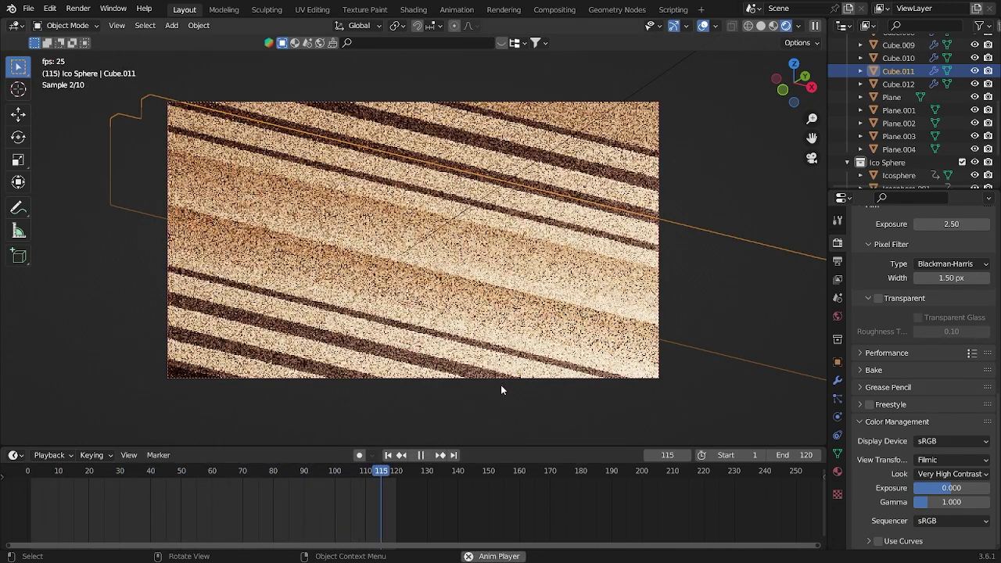
{"action": "key", "text": "space"}
{"action": "left_click", "coordinate": [389, 457]}
{"action": "key", "text": "space"}
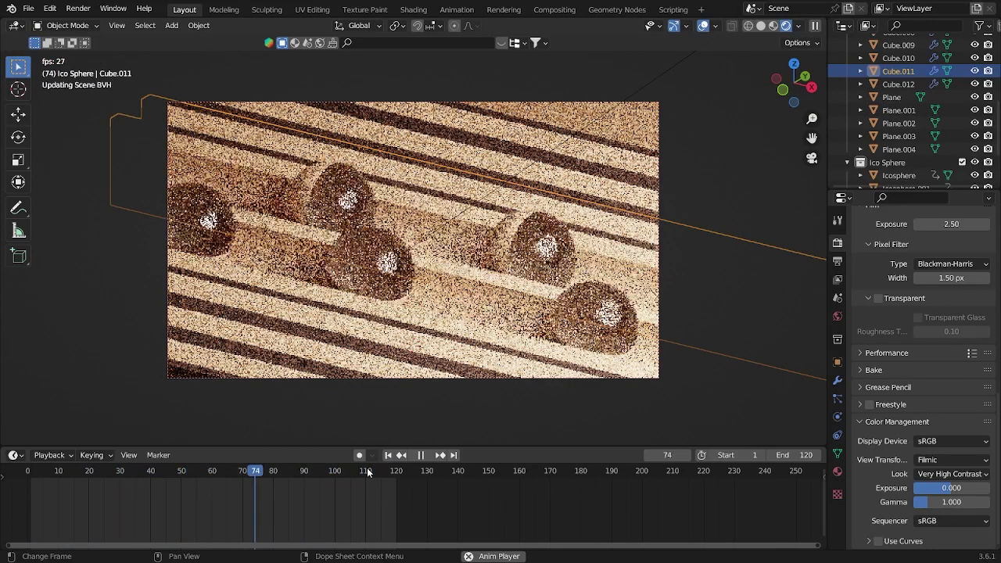
{"action": "key", "text": "space"}
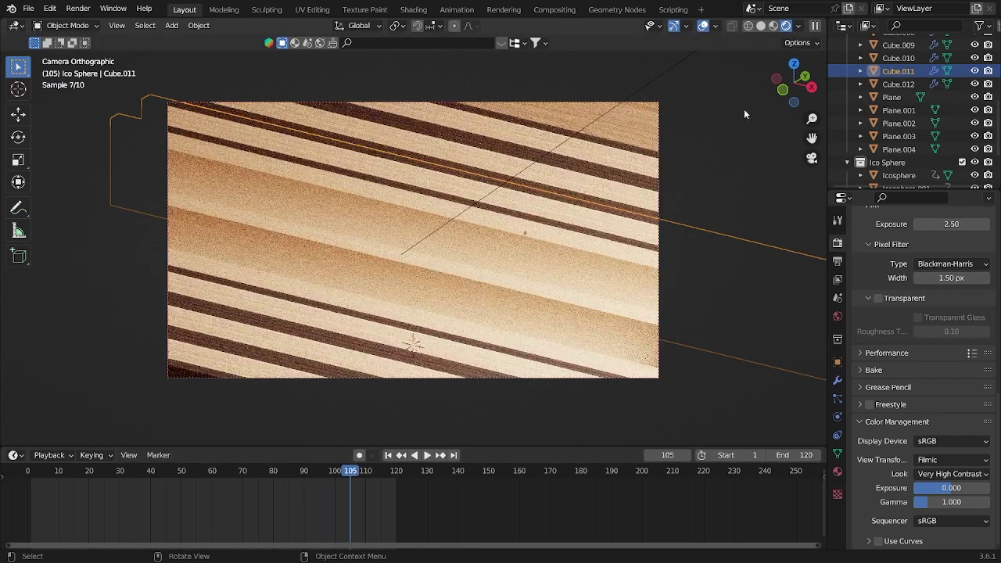
- Play the animation in Material Preview shading to review the rolling spheres in the camera frame
{"action": "key", "text": "space"}
{"action": "key", "text": "z"}
{"action": "left_click", "coordinate": [783, 208]}
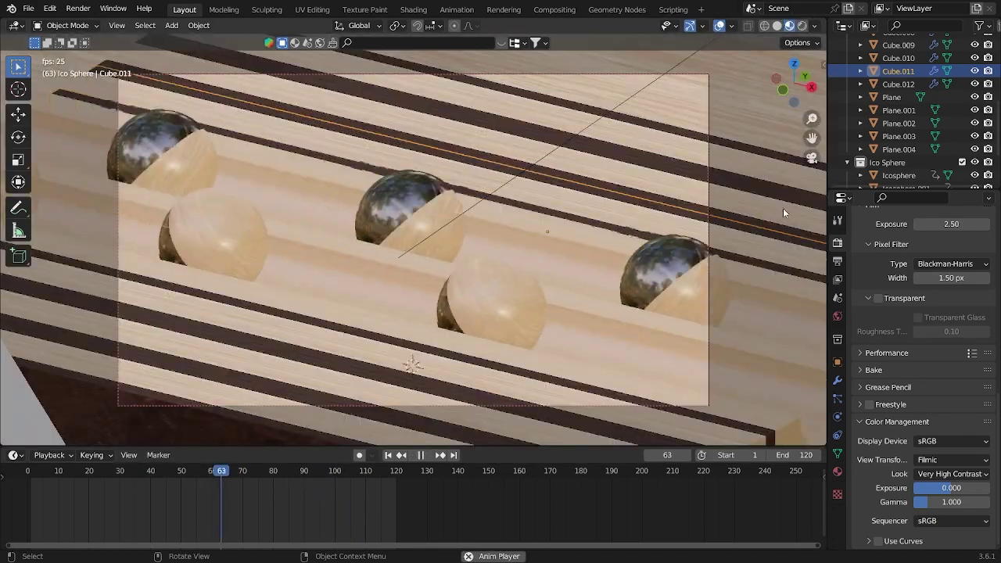